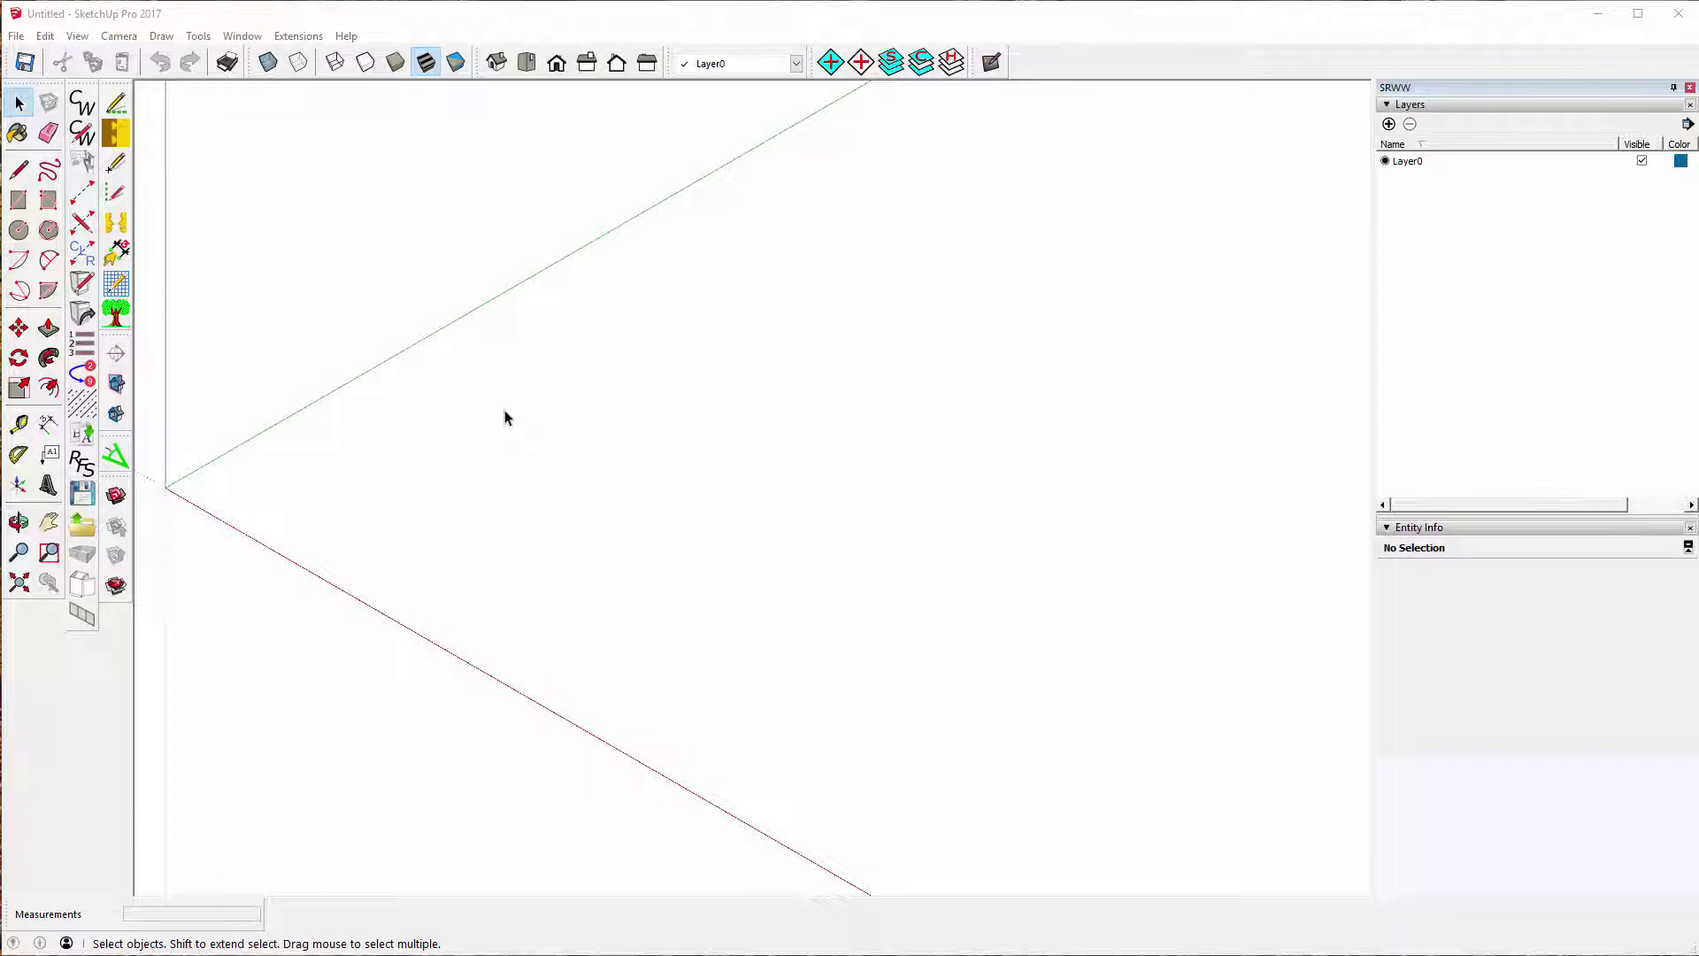
- Save the model to the Desktop as 'SketchUp Comprehensive Course Model.skp'
left_click(16, 35)
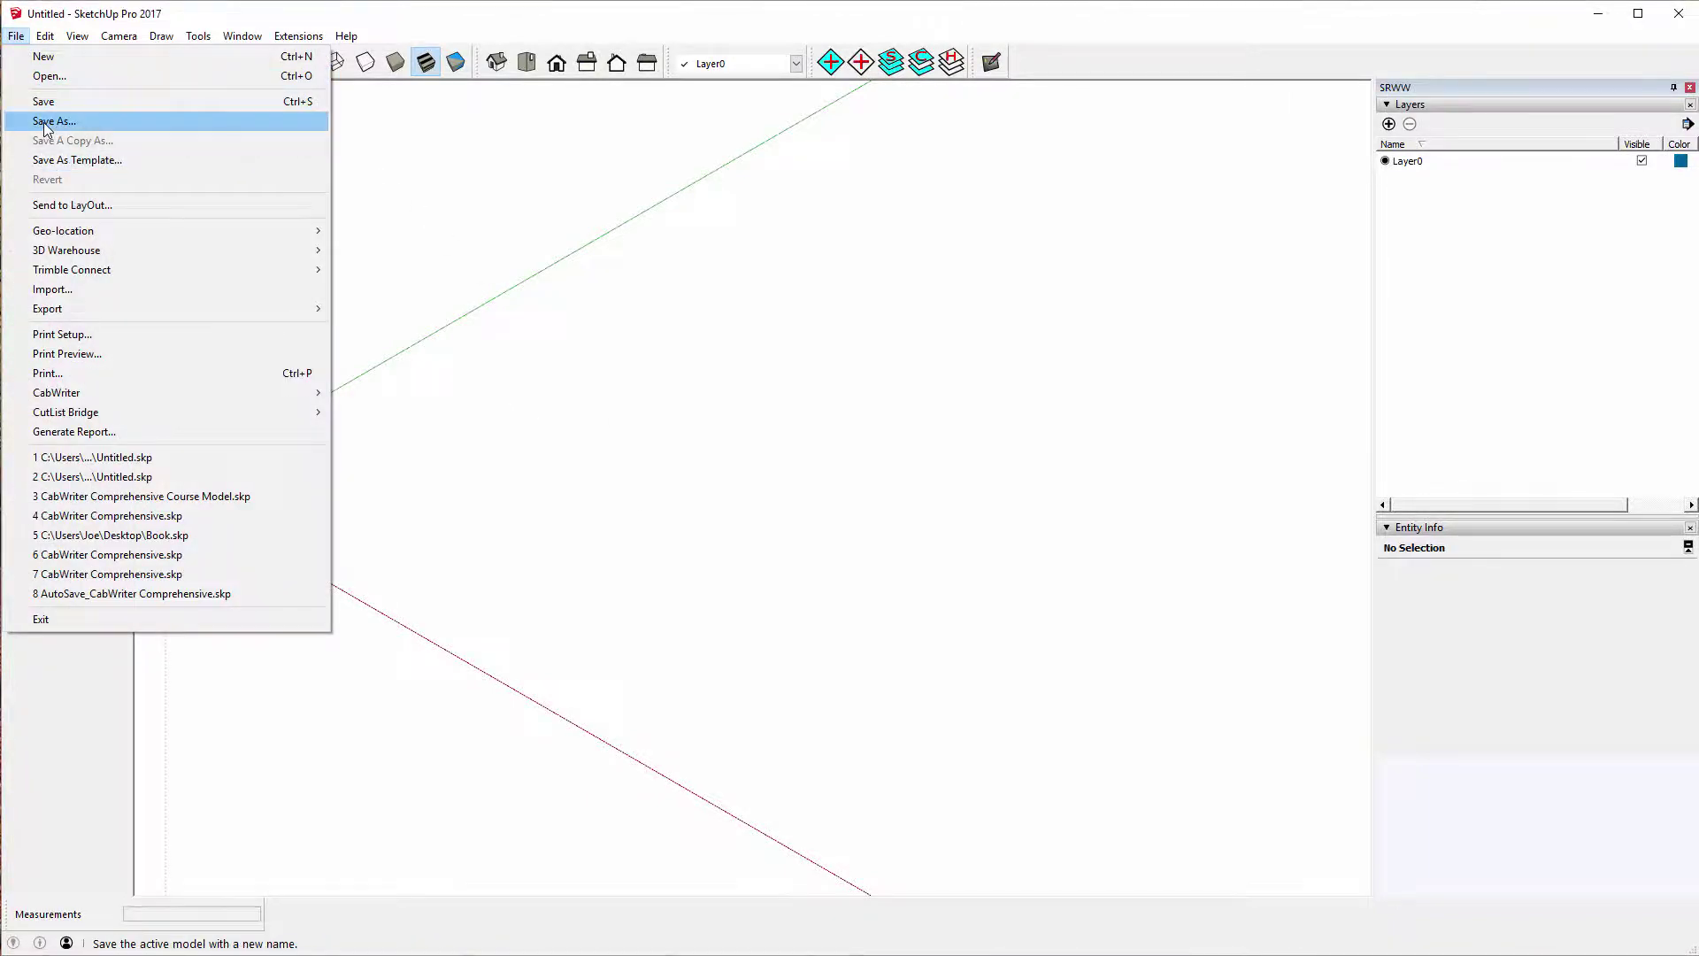
left_click(44, 123)
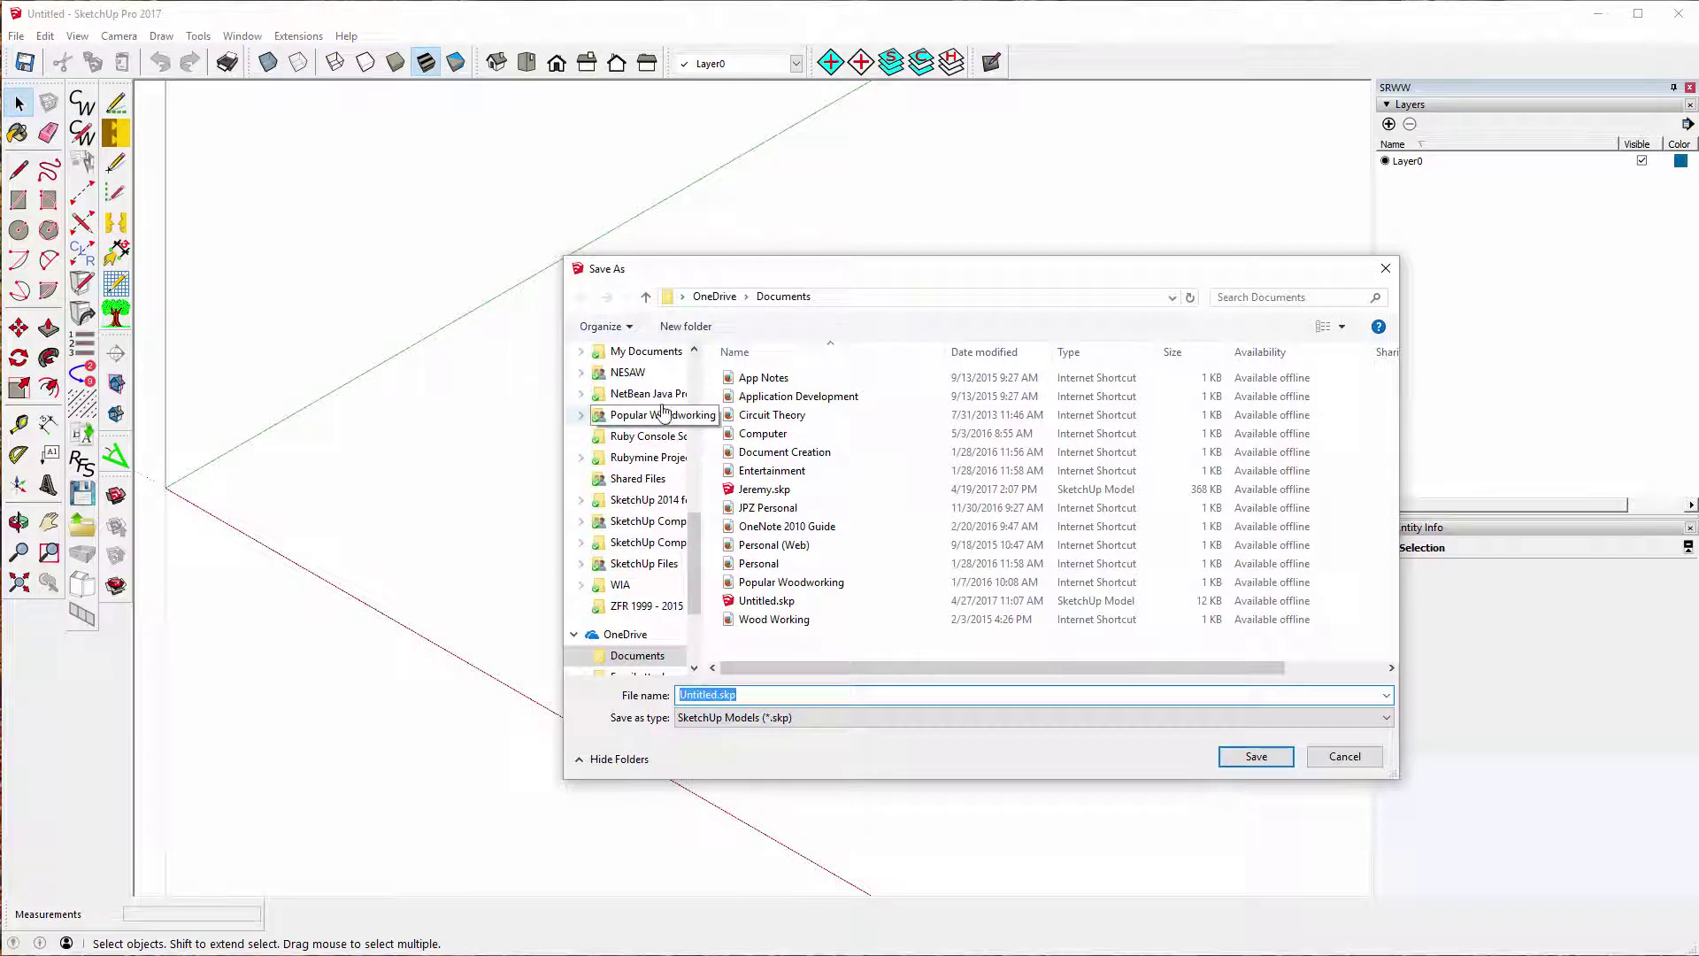
left_click_drag(694, 545, 707, 383)
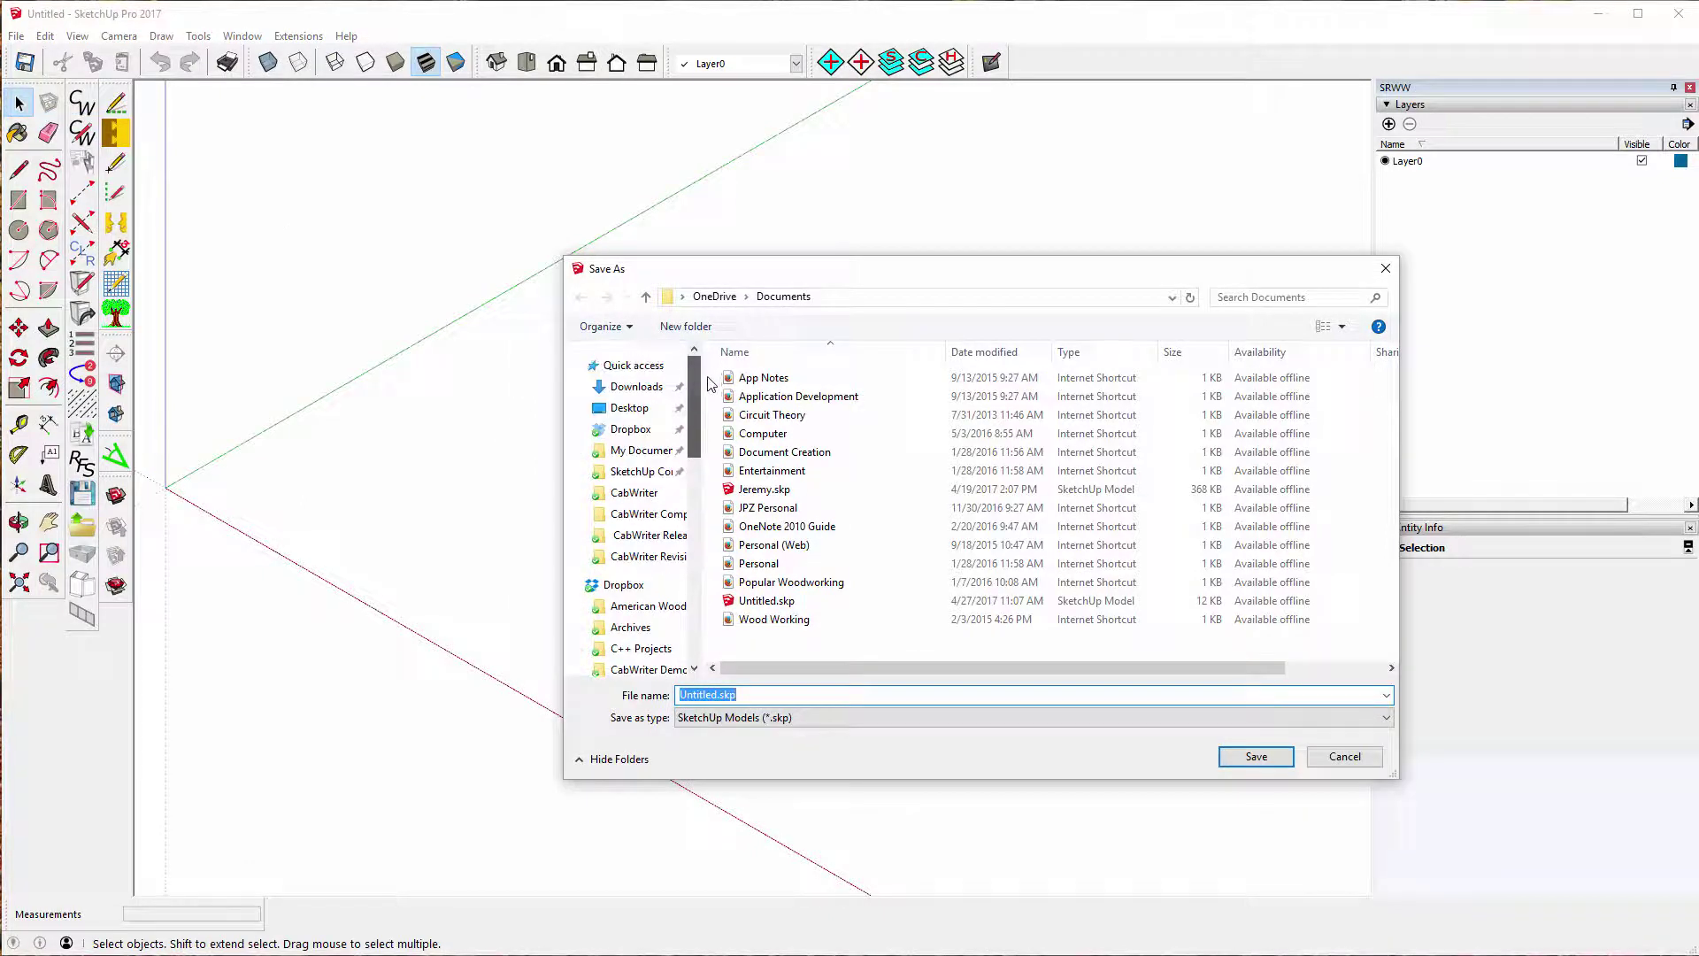
left_click(633, 411)
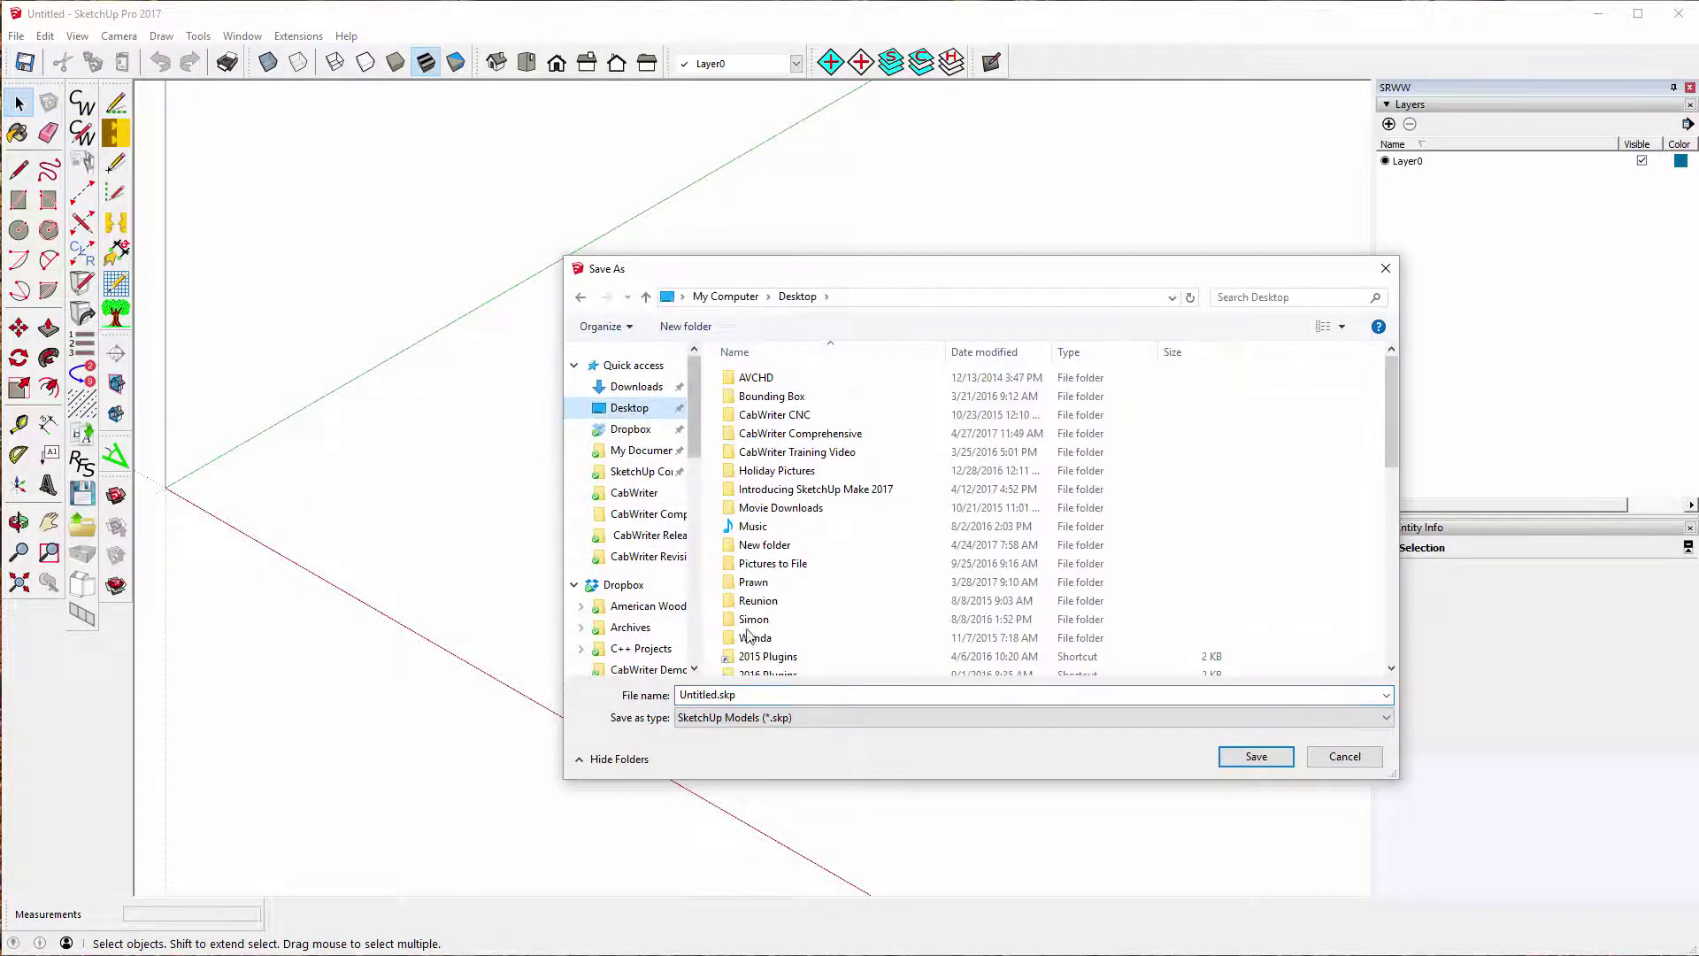
left_click(721, 694)
double_click(717, 694)
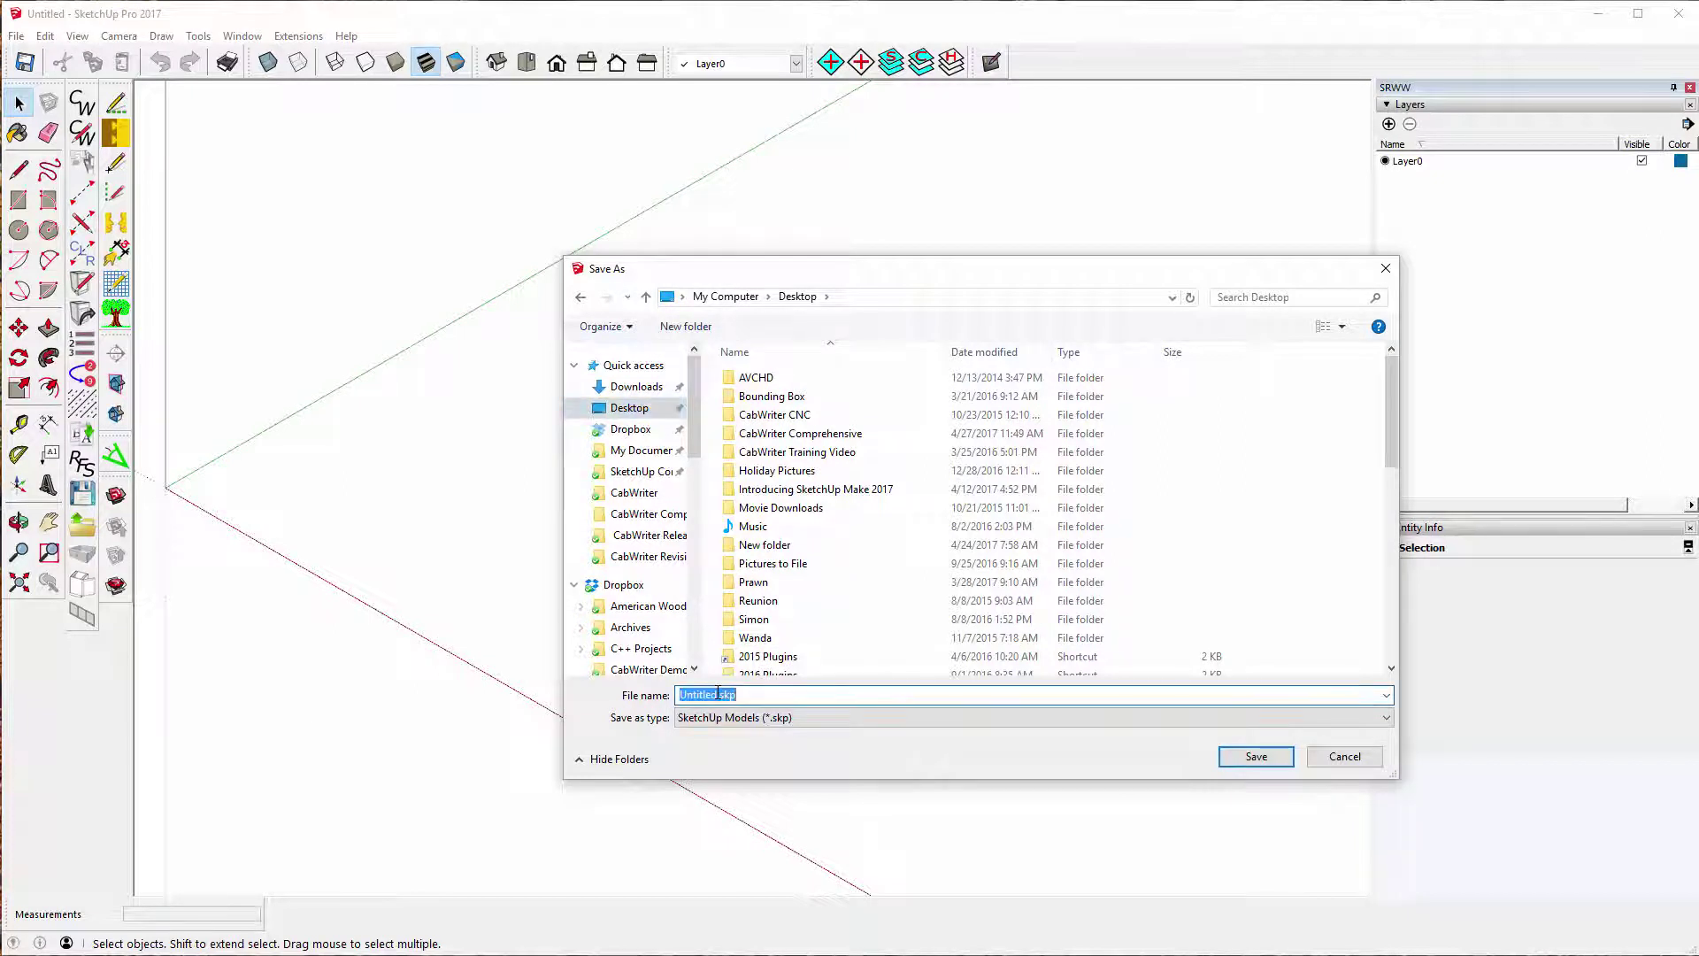
left_click_drag(718, 694, 624, 708)
type("SketchUp Comprehensive")
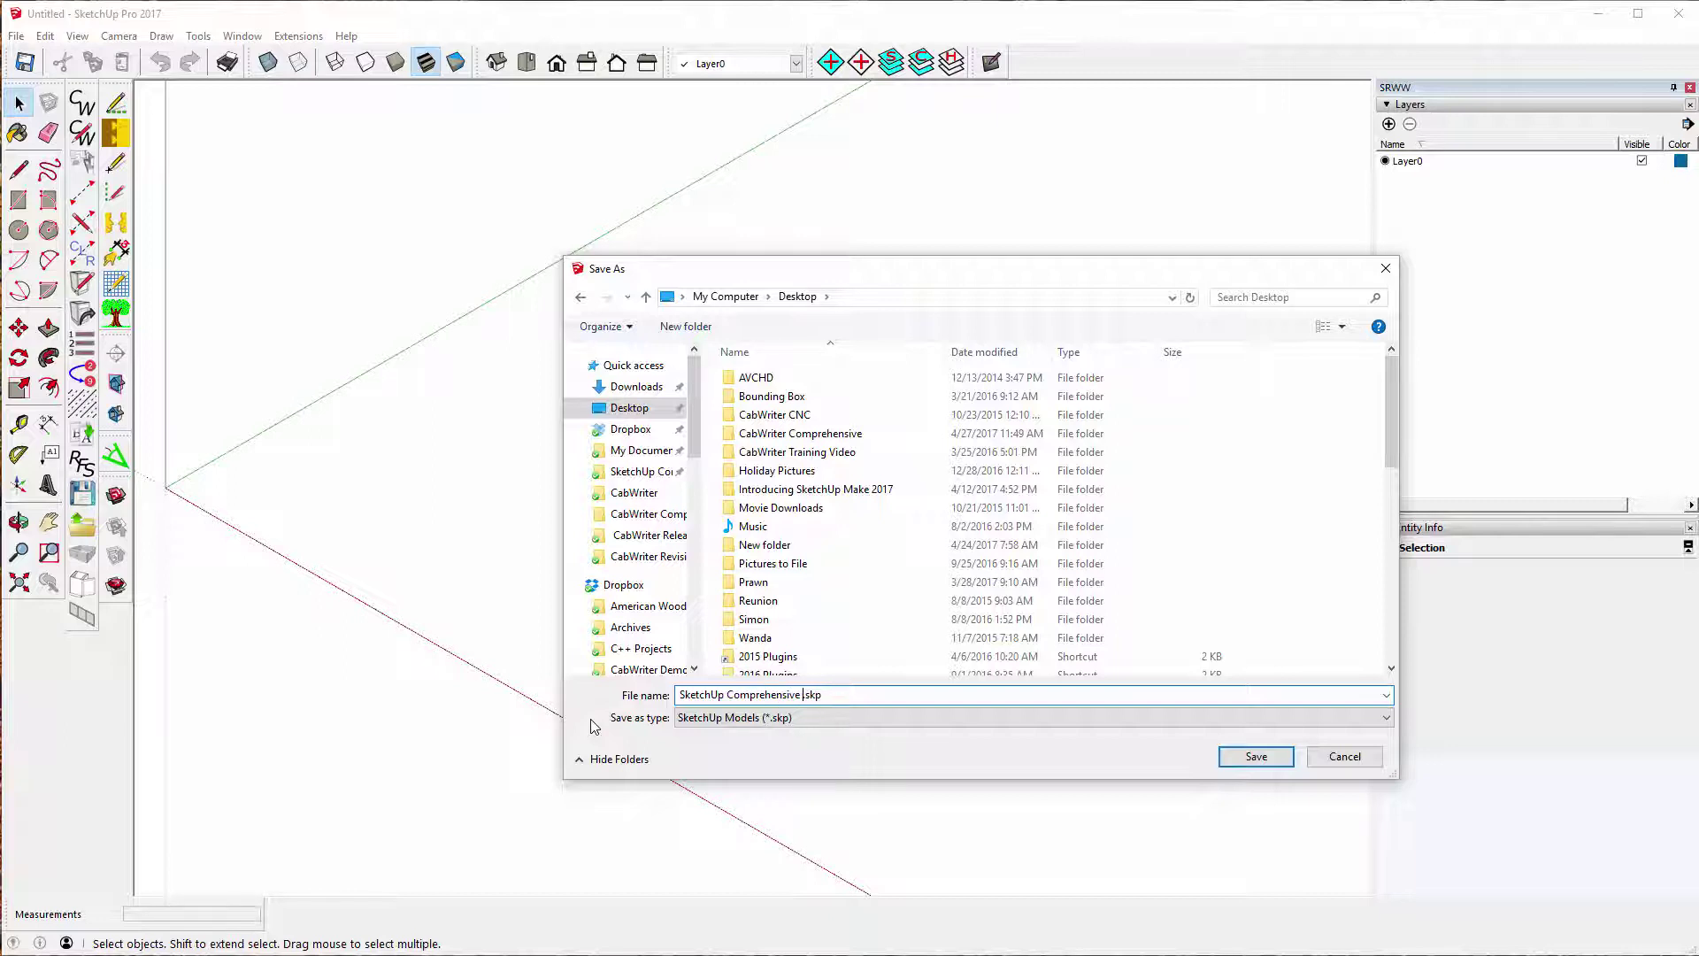
type(" Course Model")
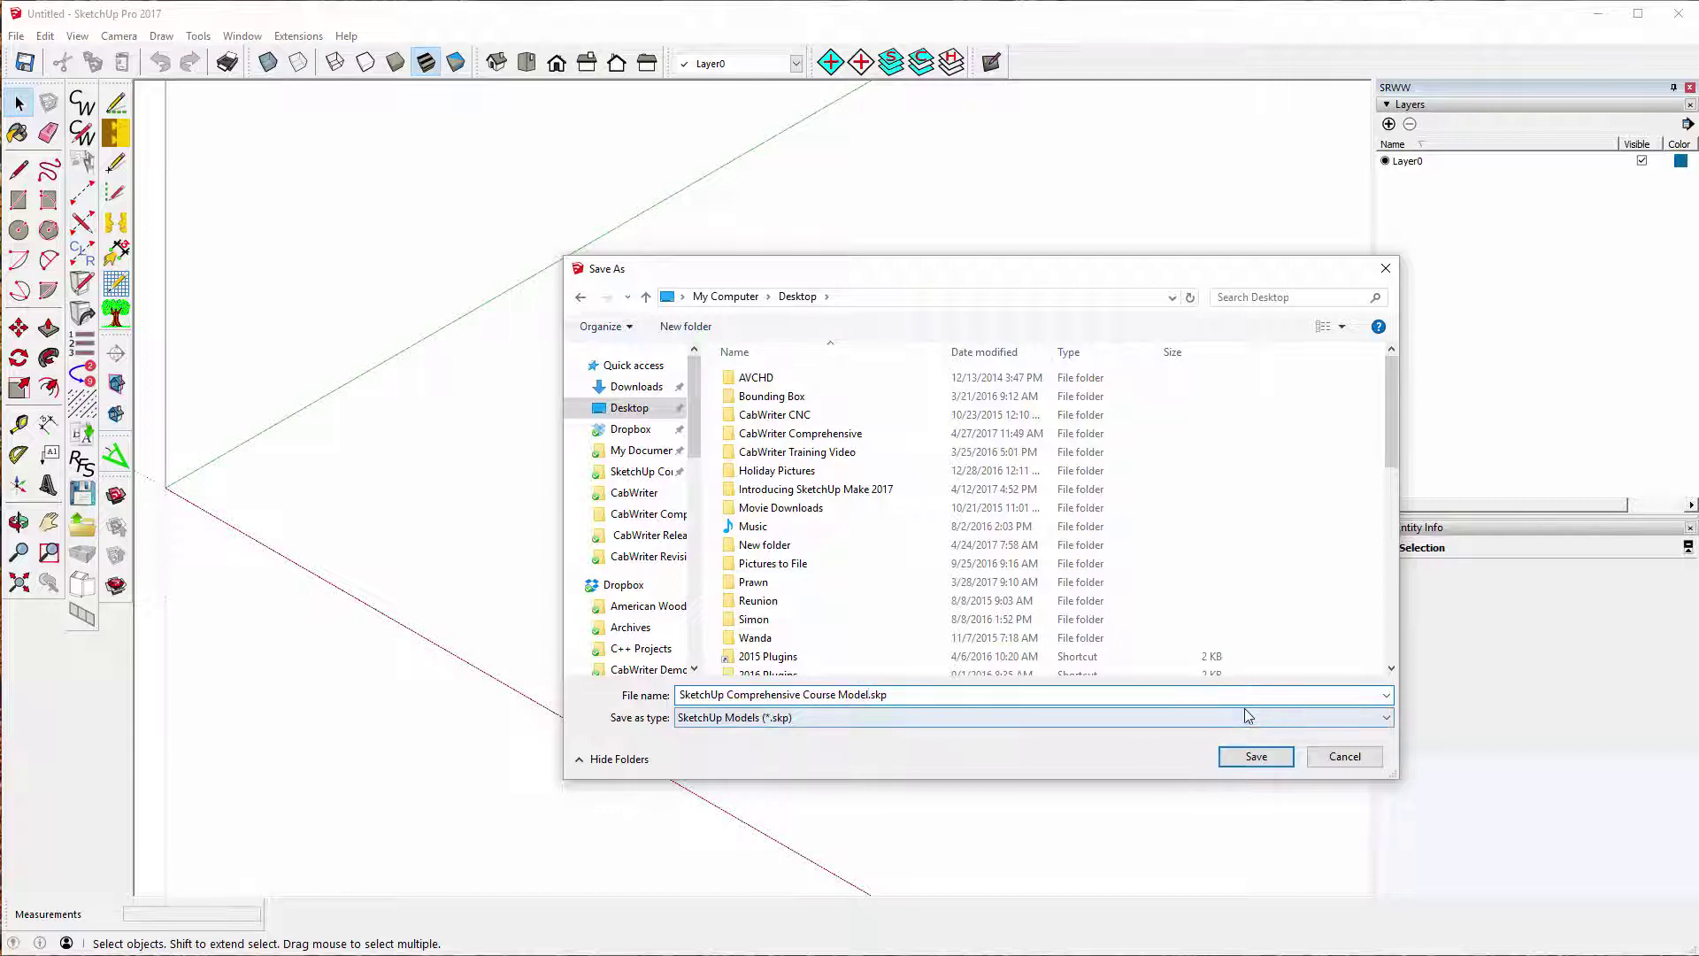
left_click(1254, 757)
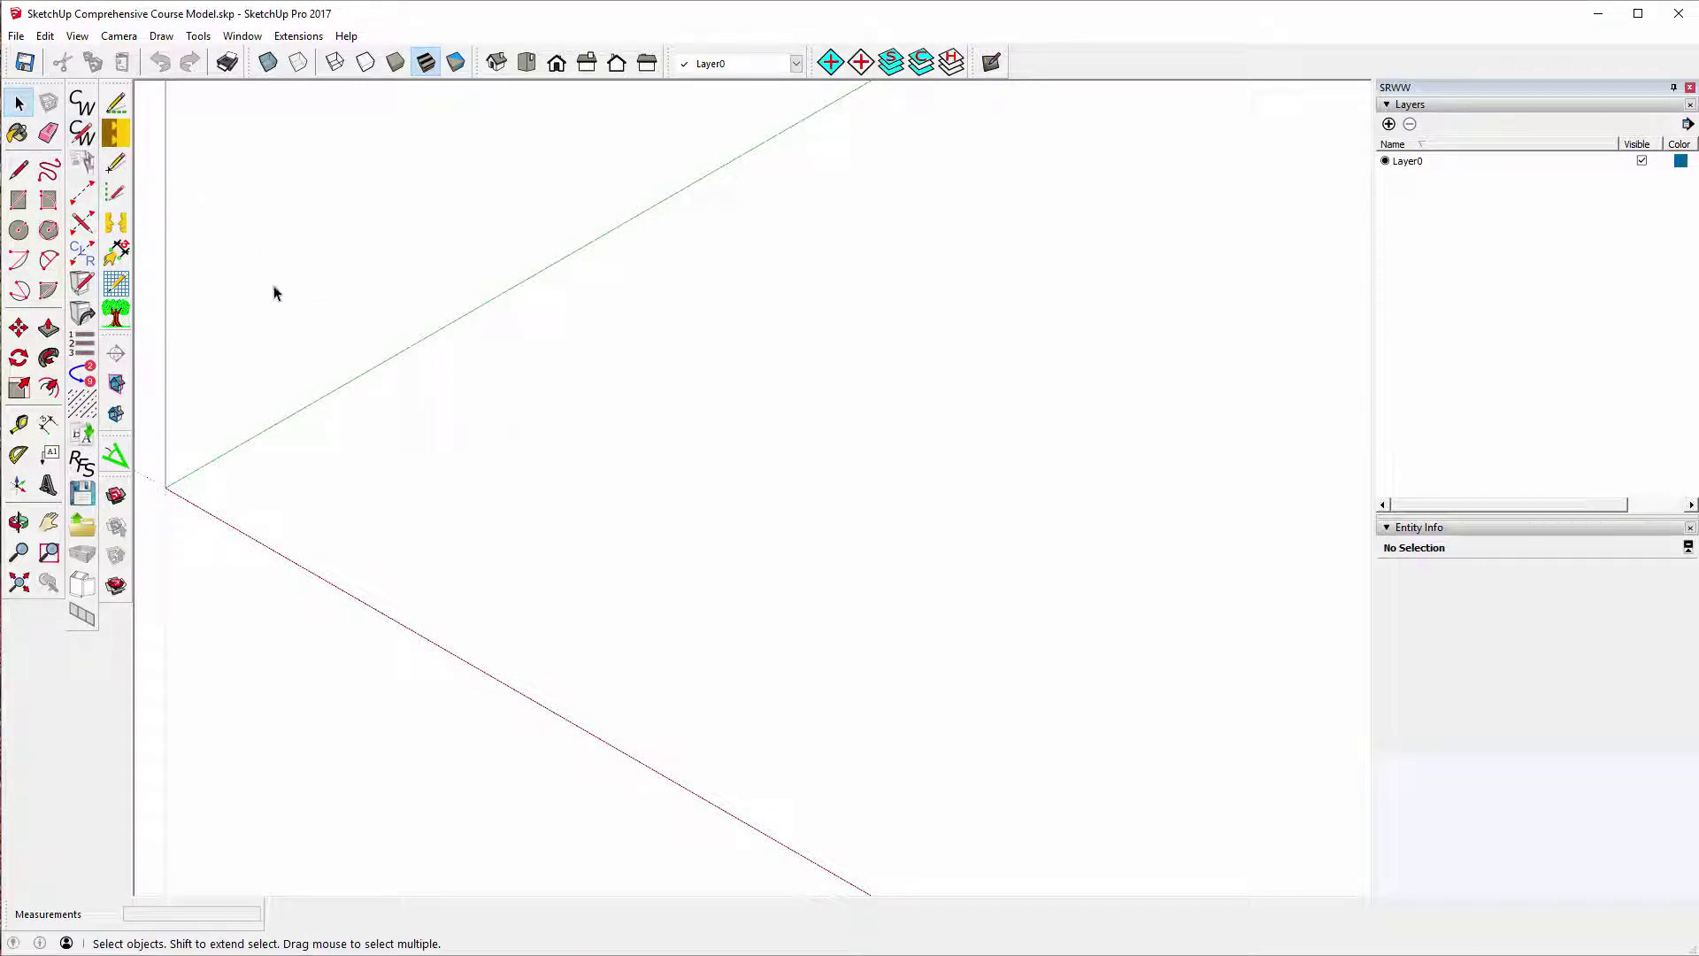
left_click(83, 132)
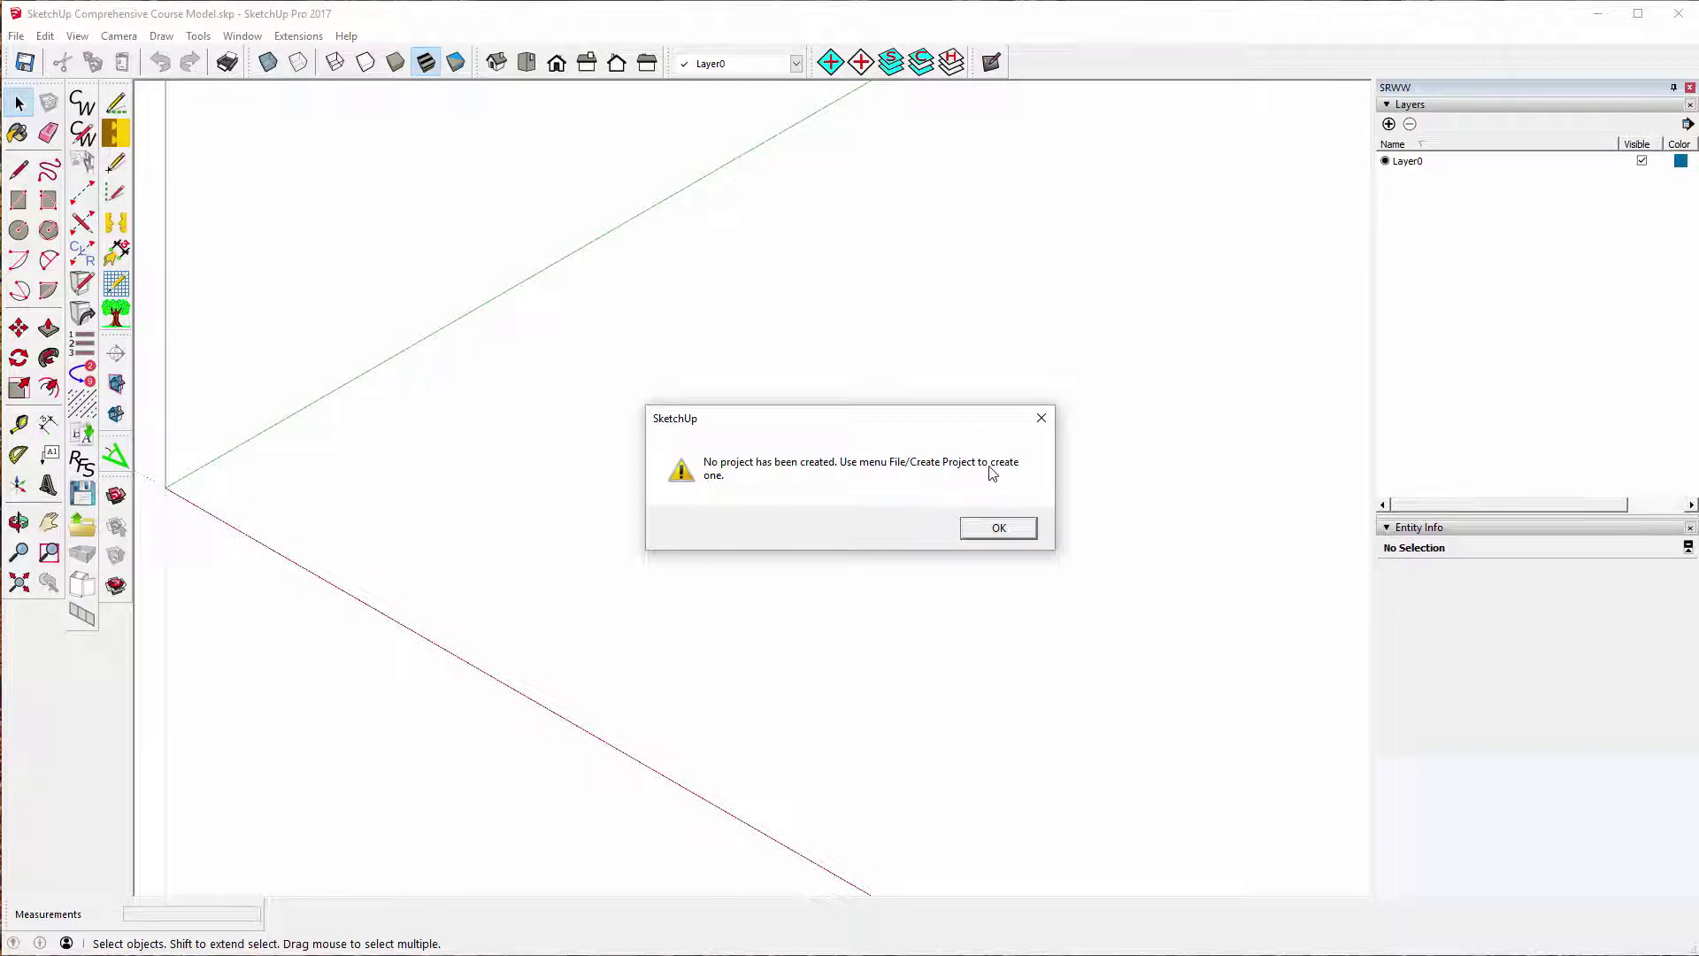
left_click(996, 527)
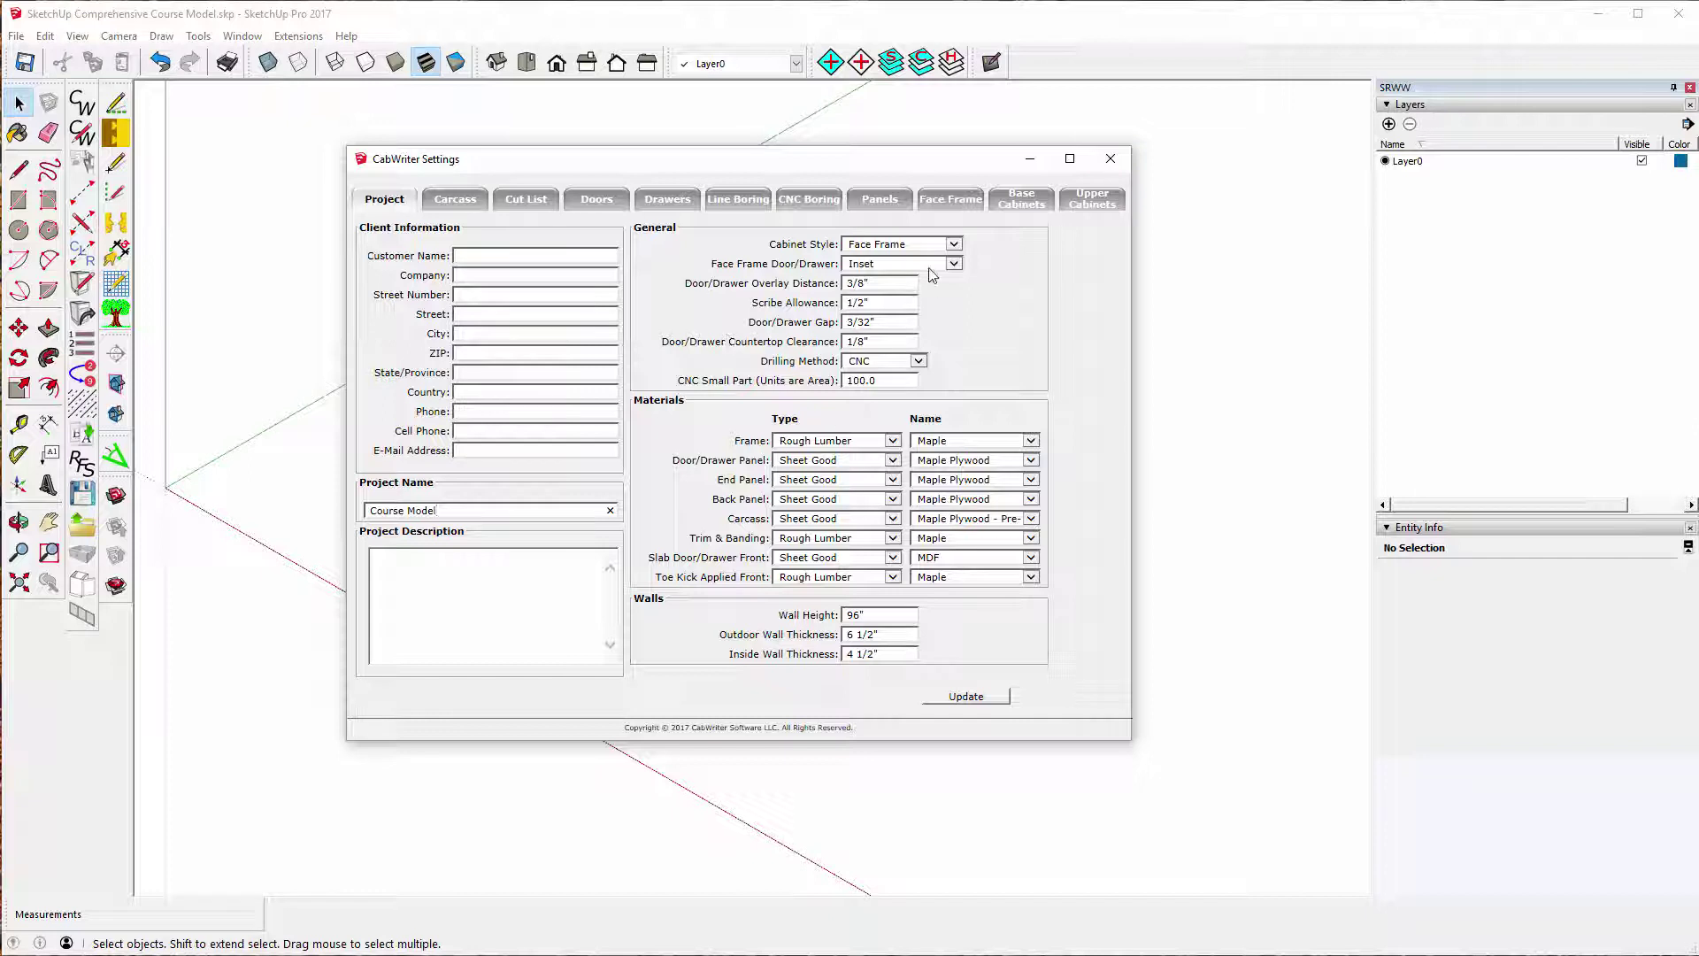
- Close the CabWriter Settings window for the Course Model project
left_click(1112, 165)
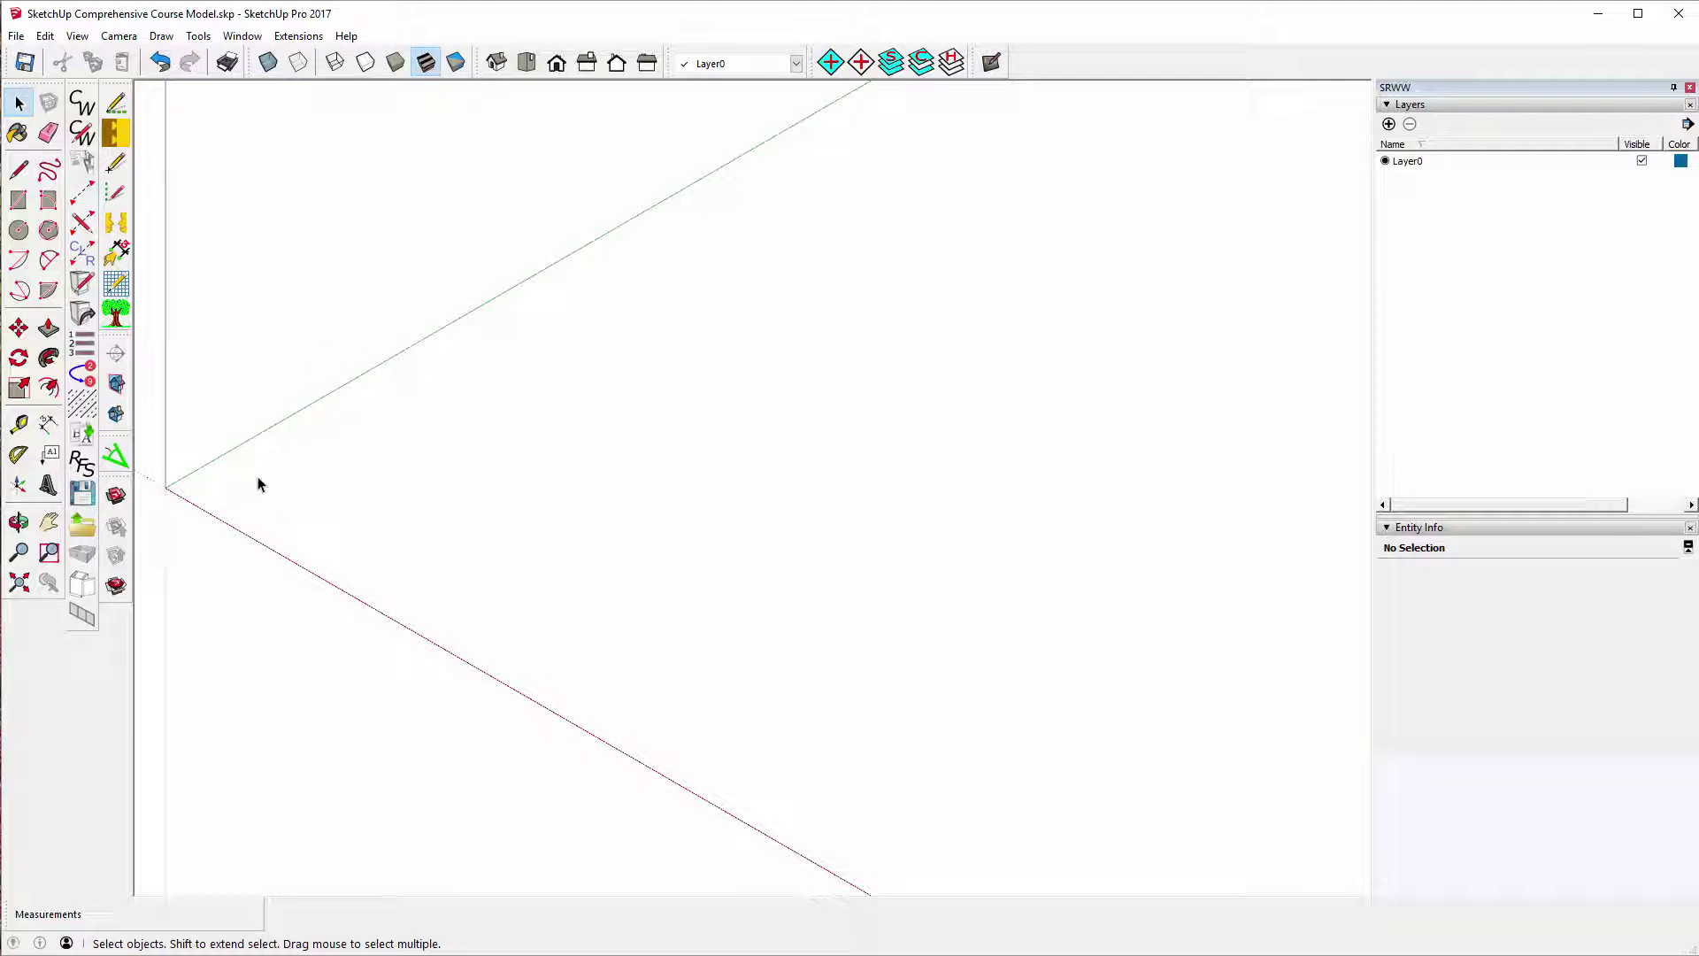
- Place a Tape Measure guide line 14' from the red axis
left_click(19, 424)
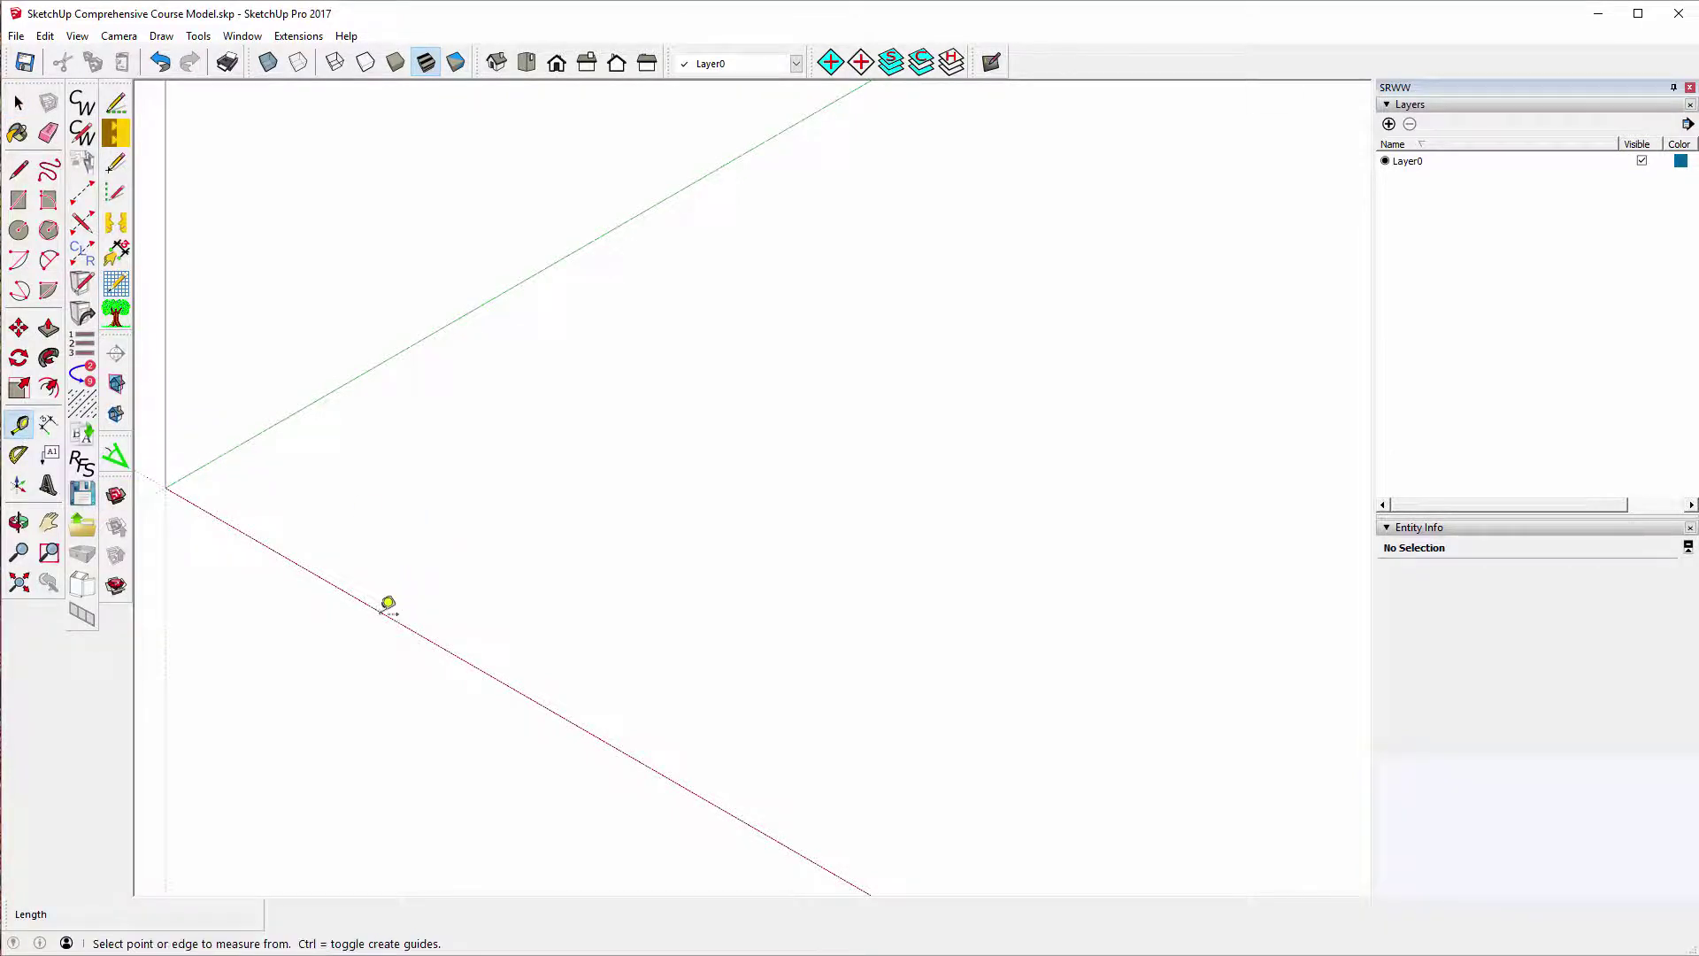
left_click(382, 611)
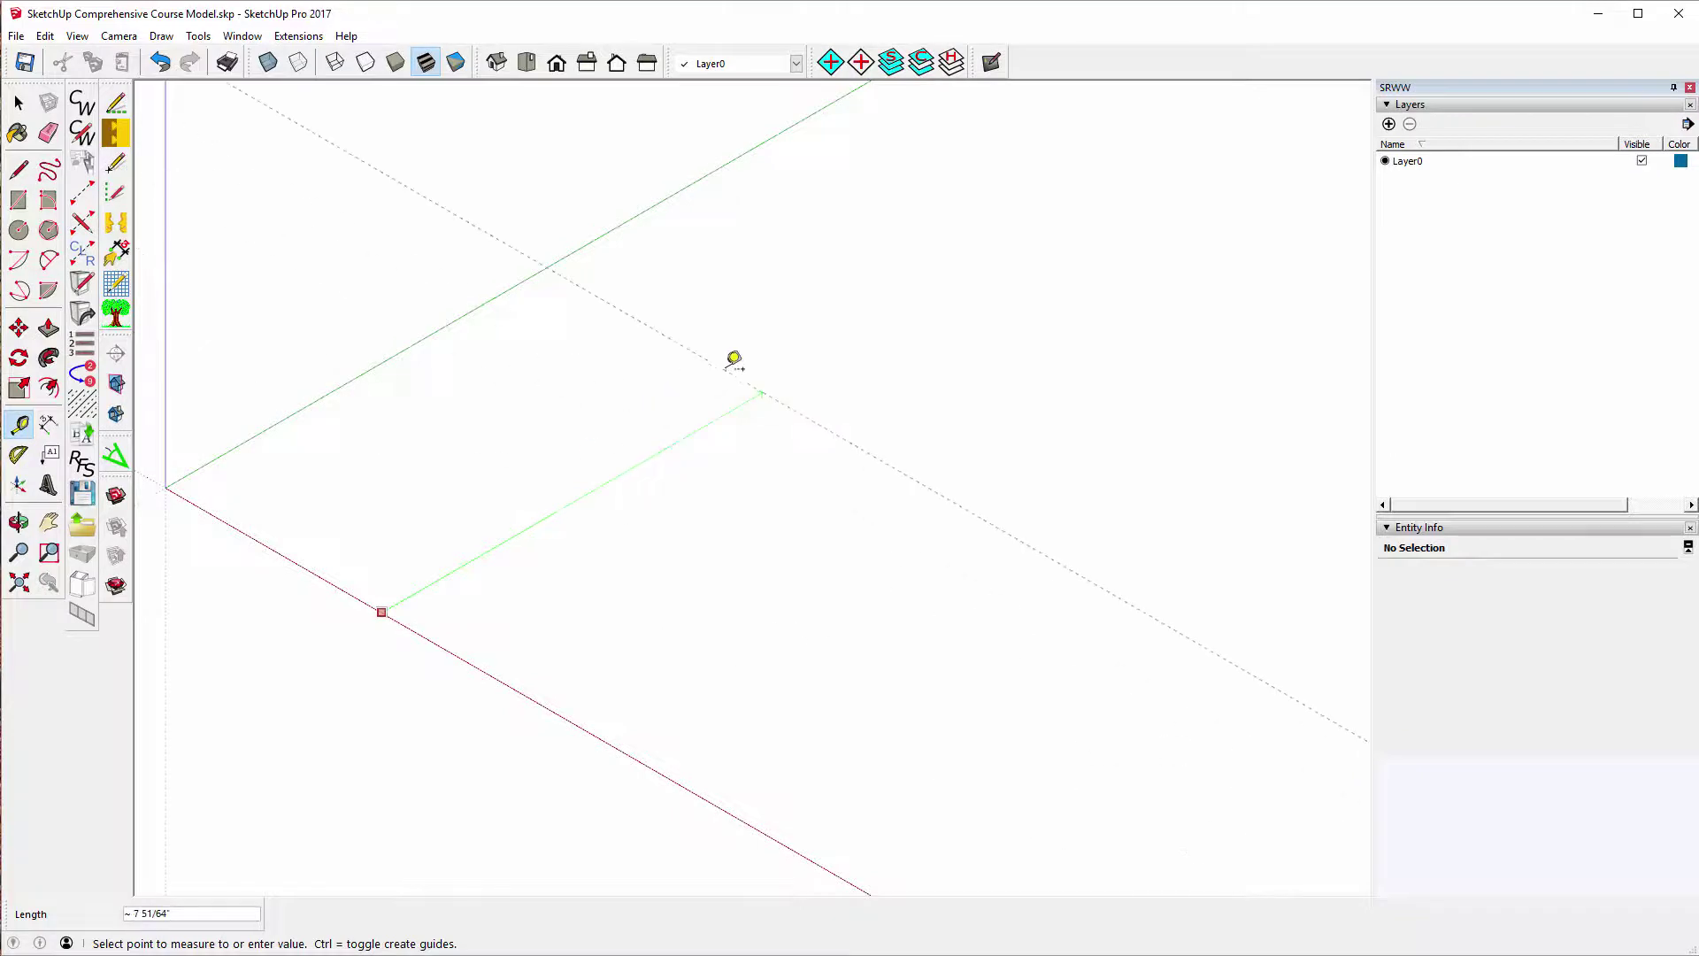
type("1")
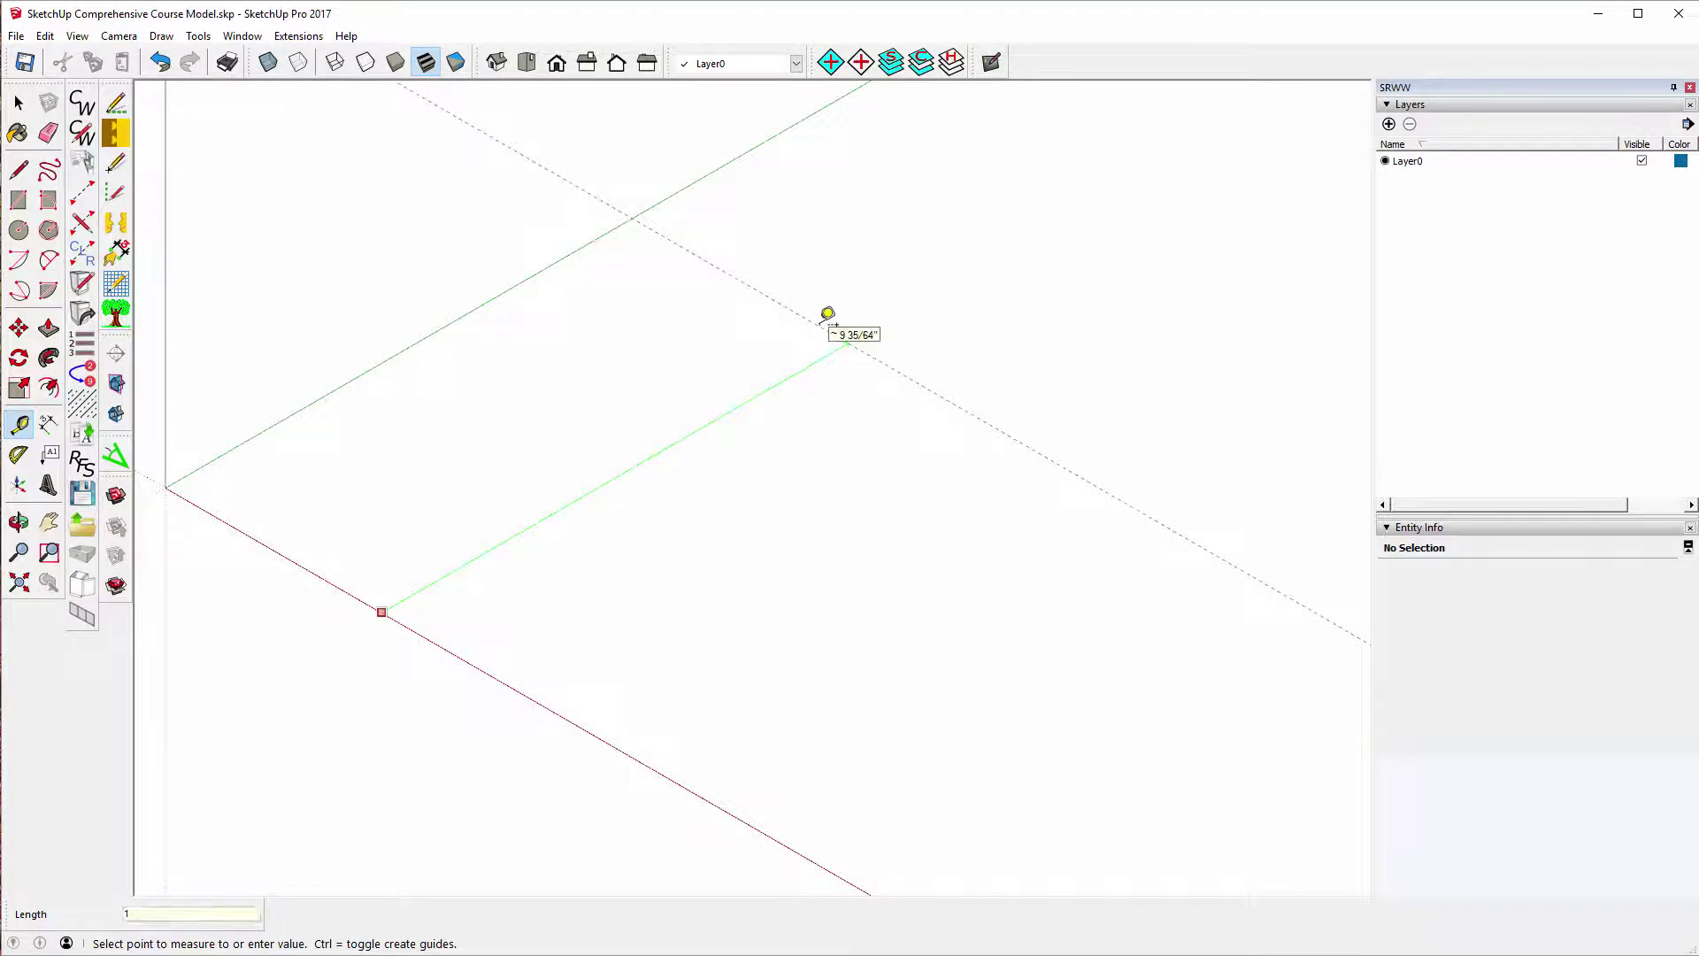
type("4'")
key("Return")
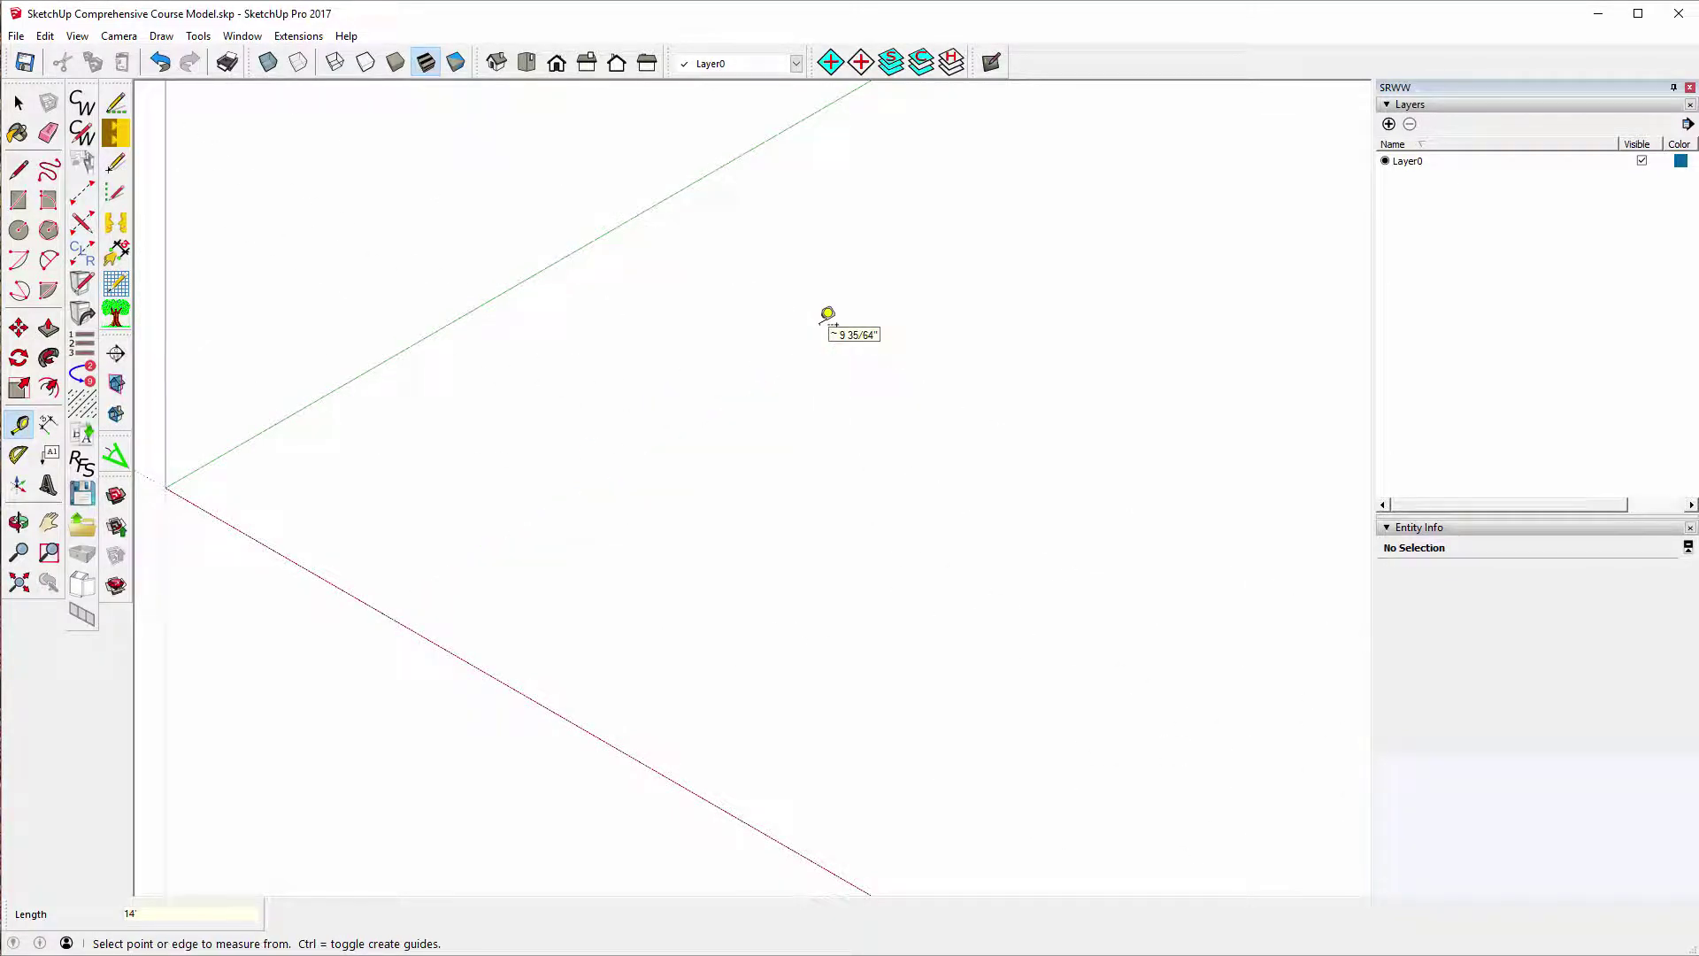
scroll(604, 592, "down", 5)
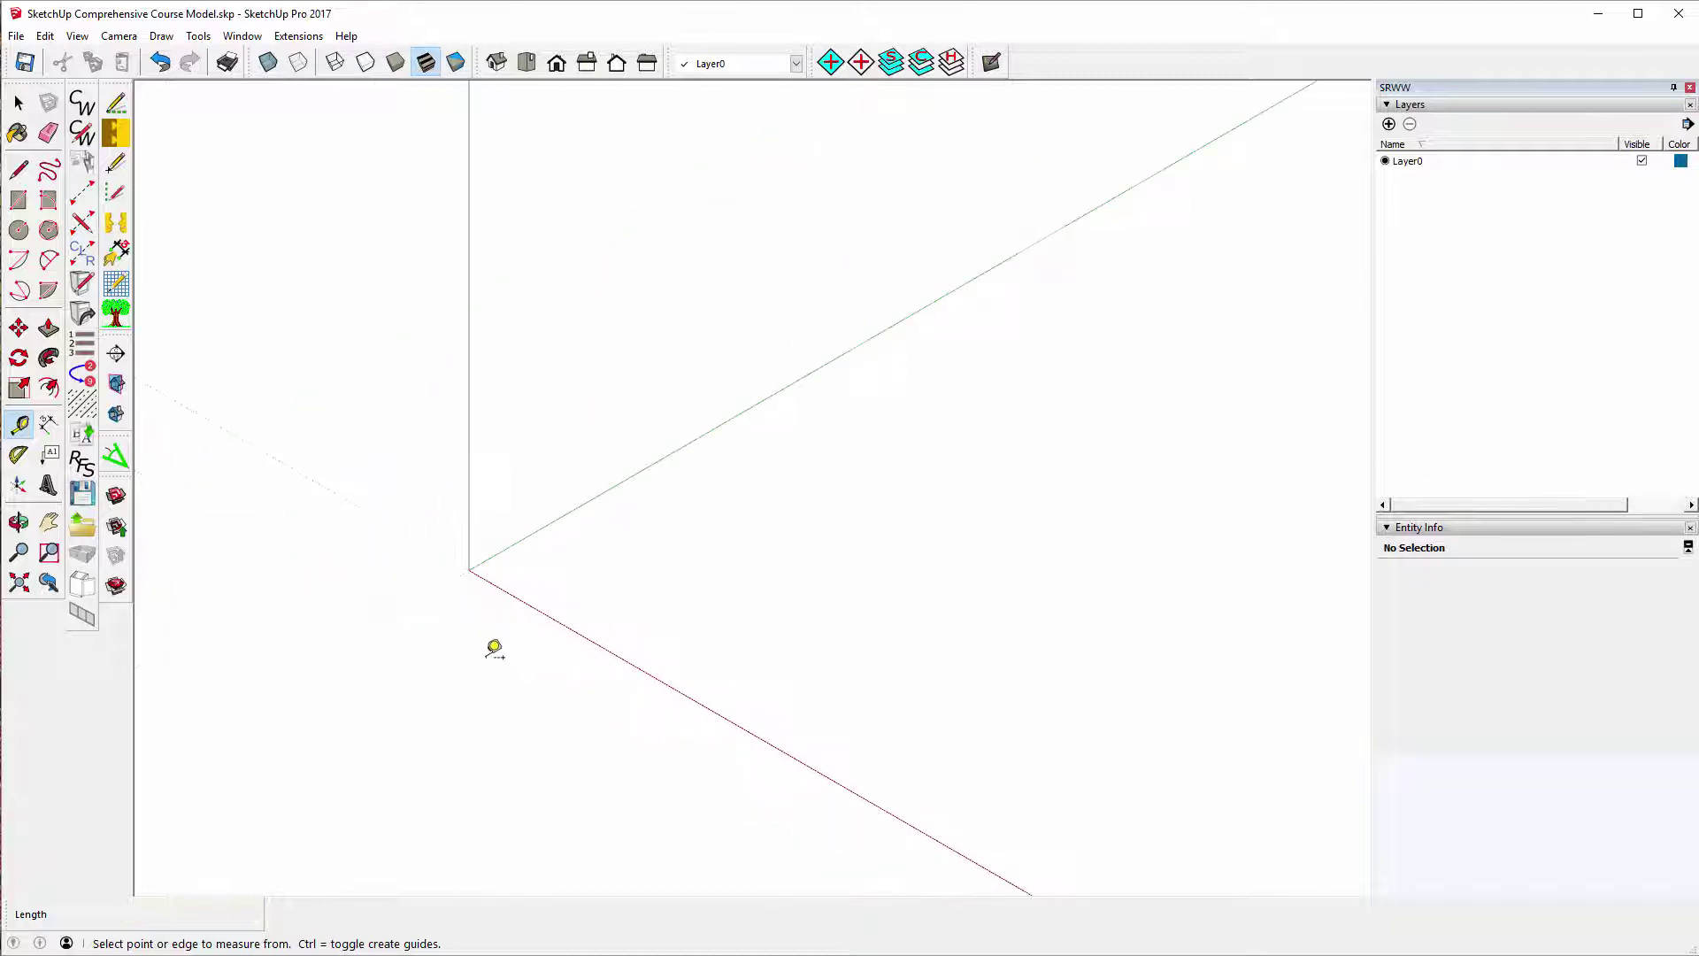
scroll(387, 664, "down", 4)
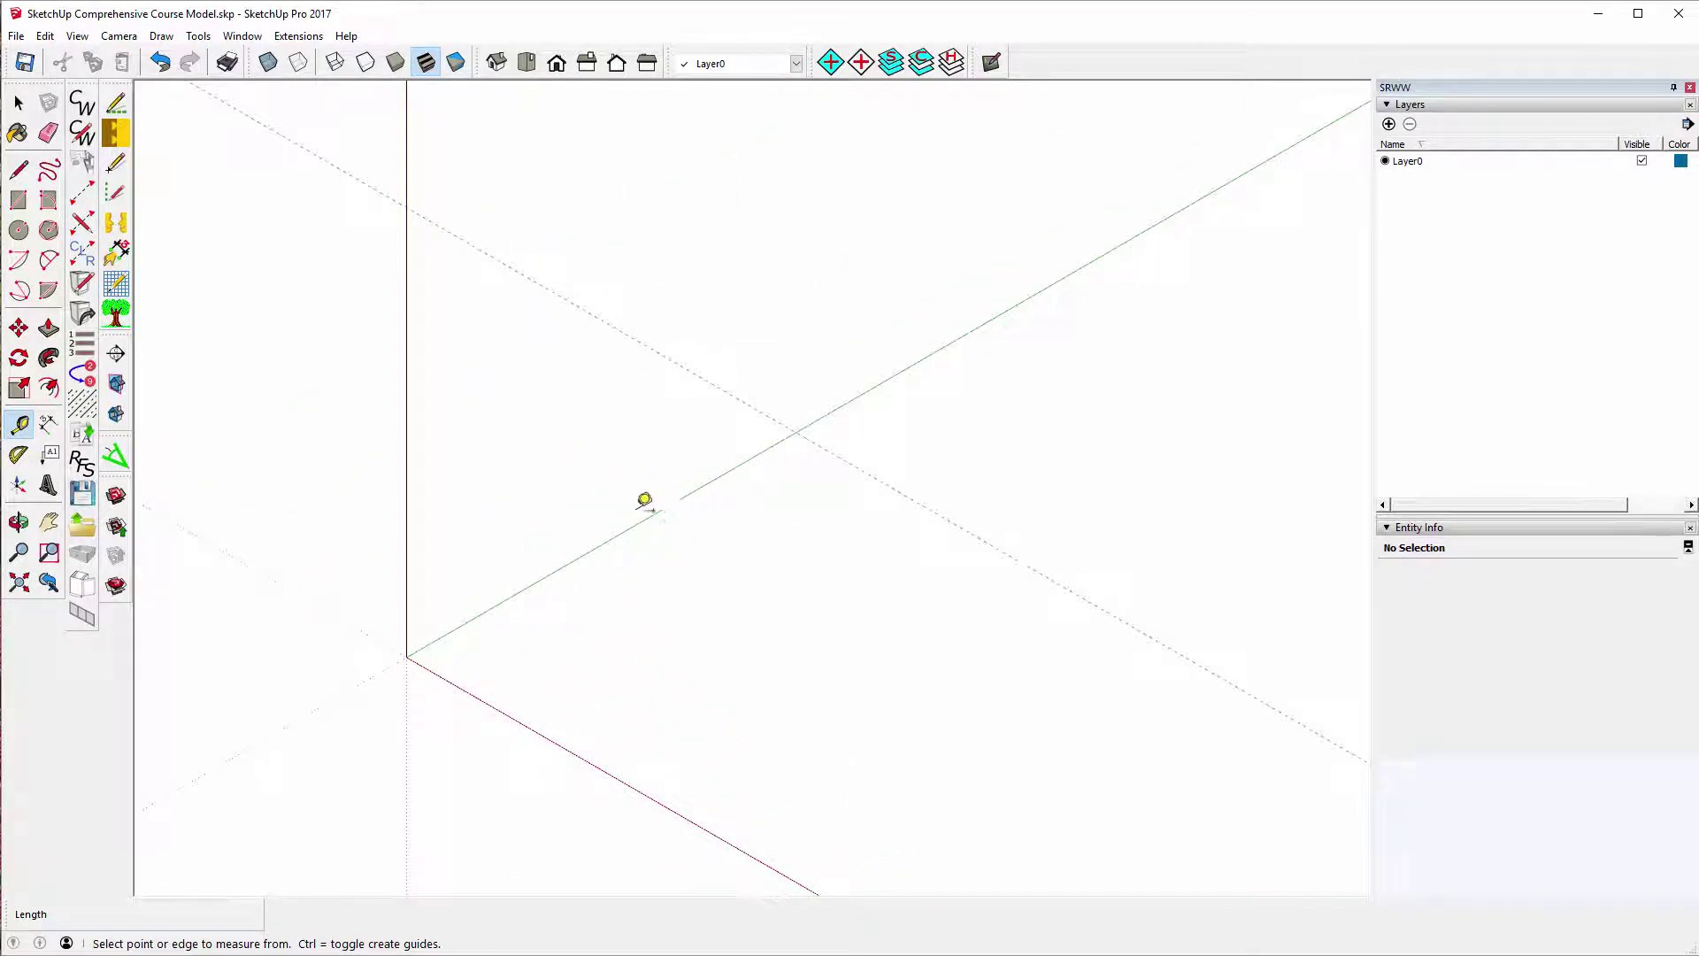
- Add a guide parallel to the 14' guide, 24 inches away from it
left_click(642, 521)
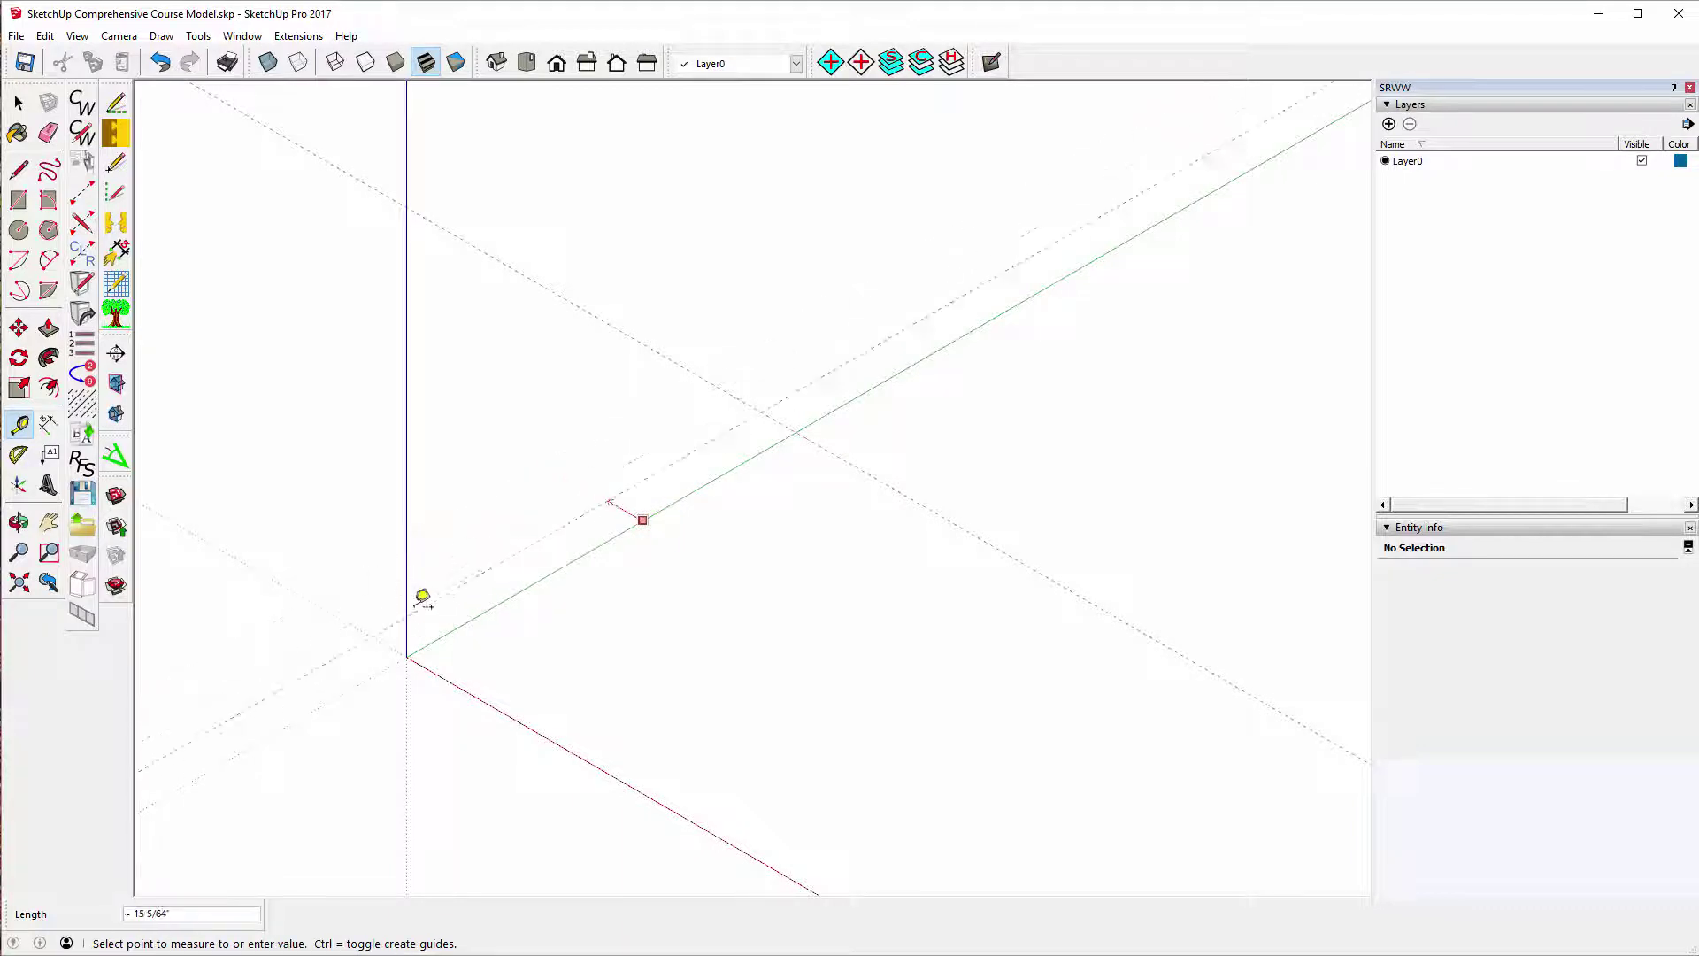
left_click(409, 654)
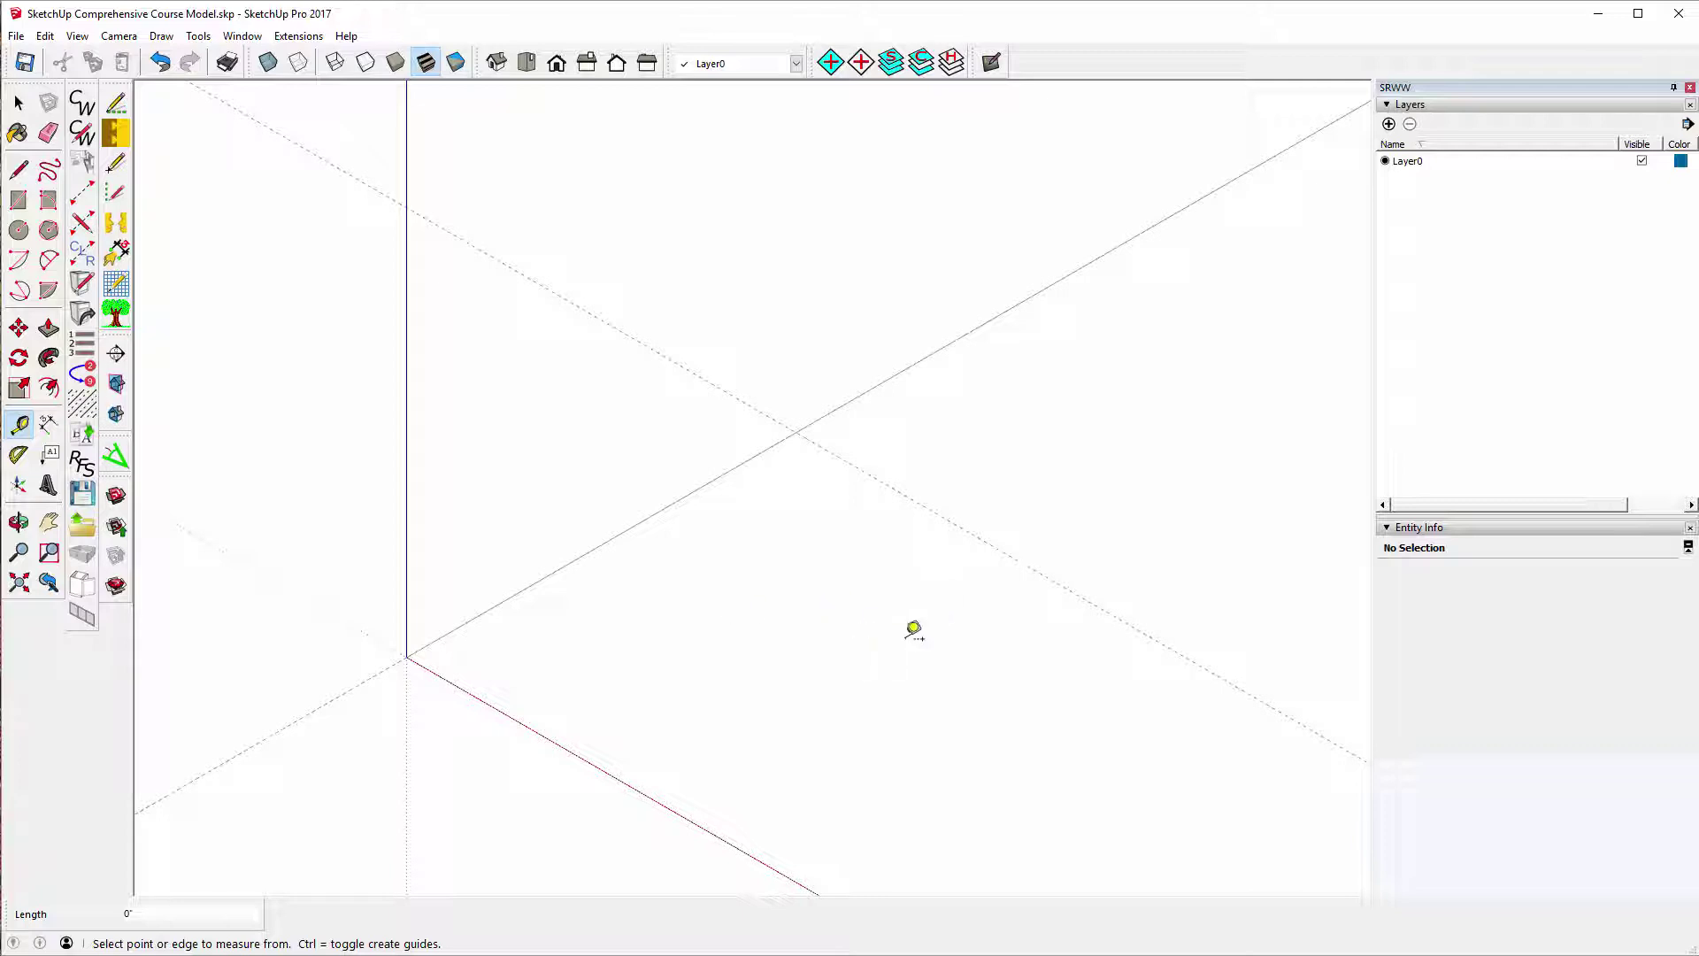
left_click(983, 540)
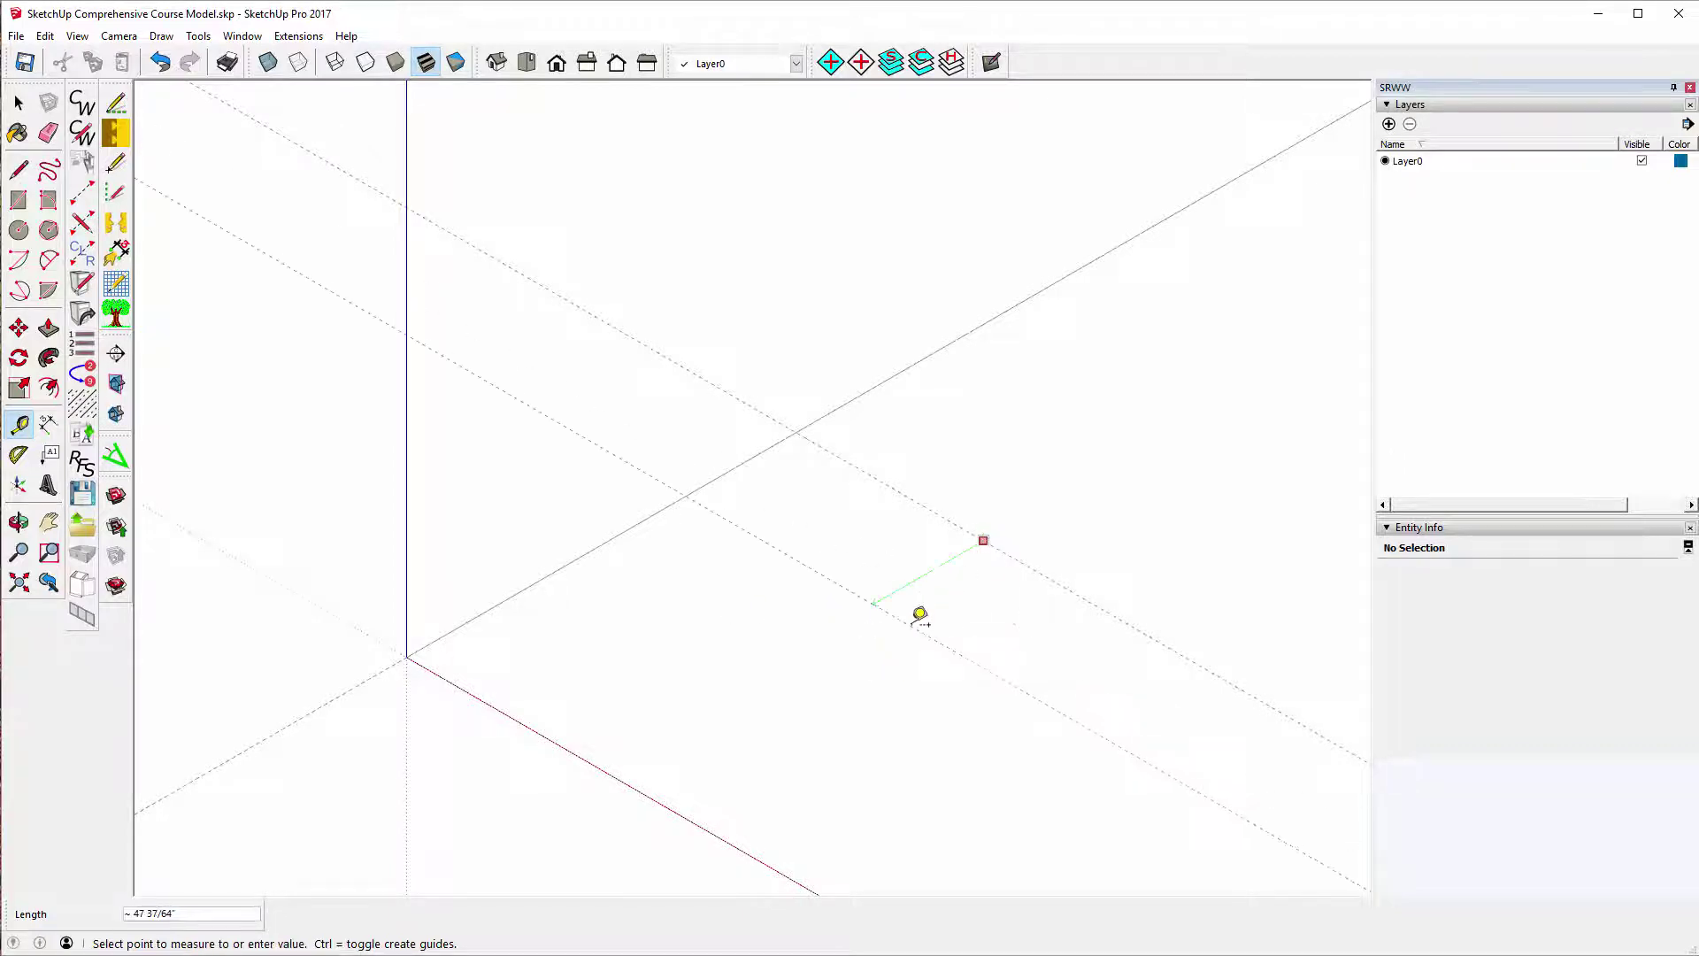
type("24")
key("Return")
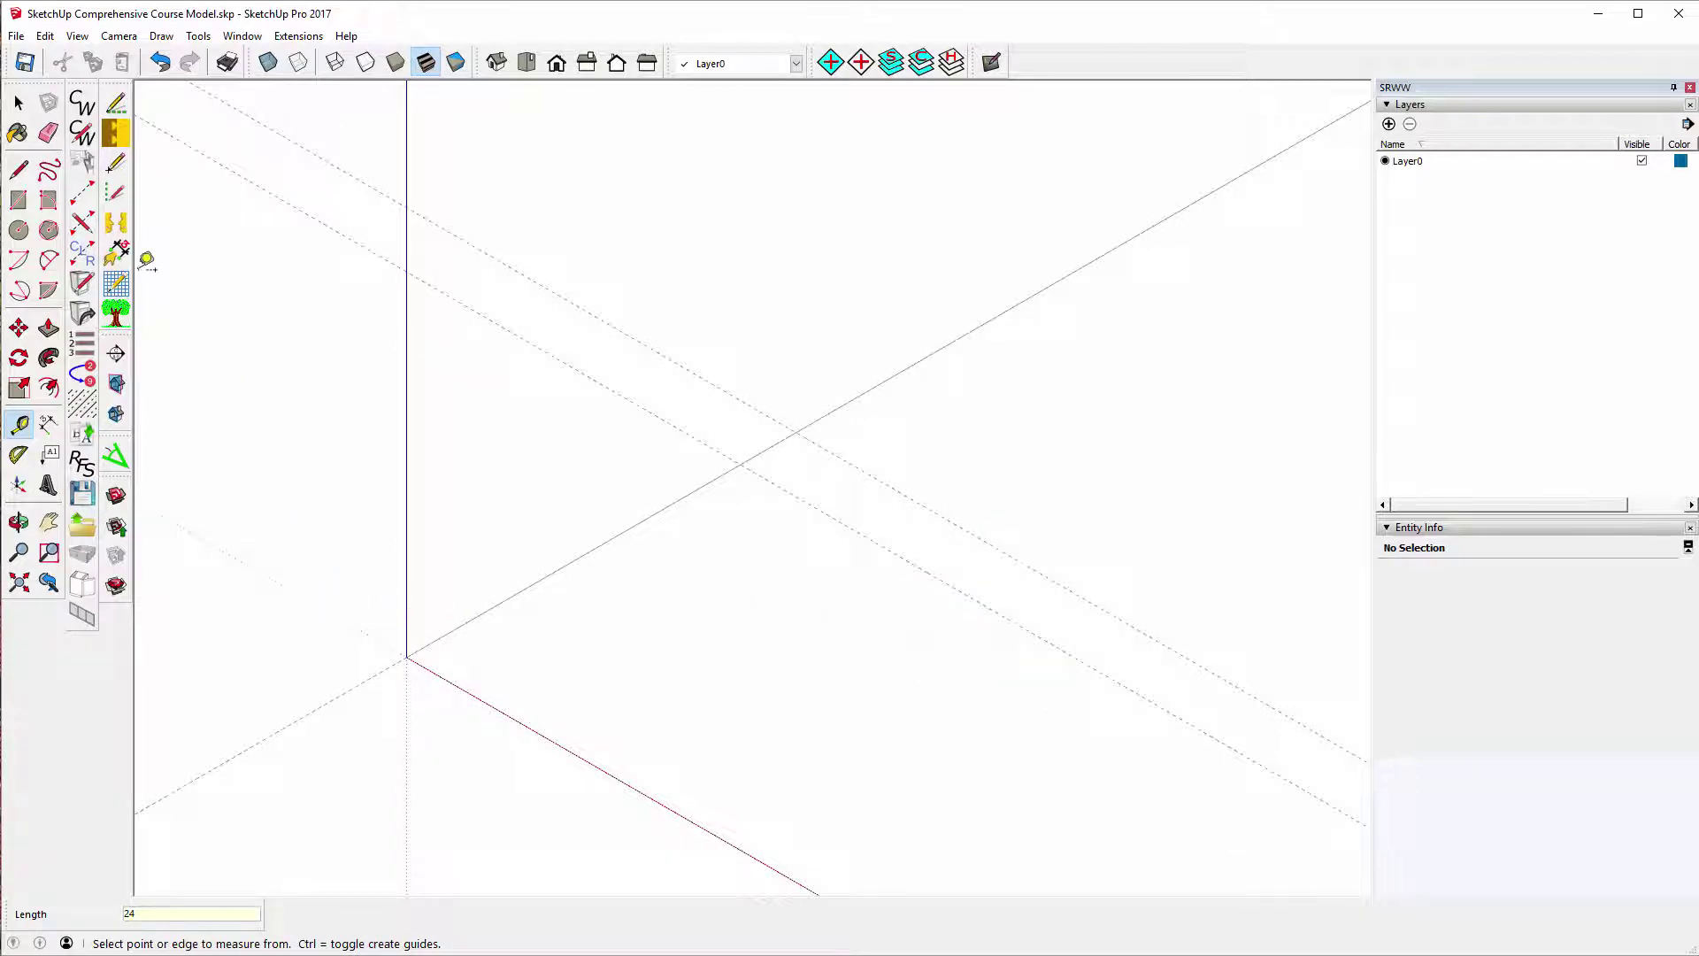
- Place a guide line 24 inches off the green axis
left_click(82, 193)
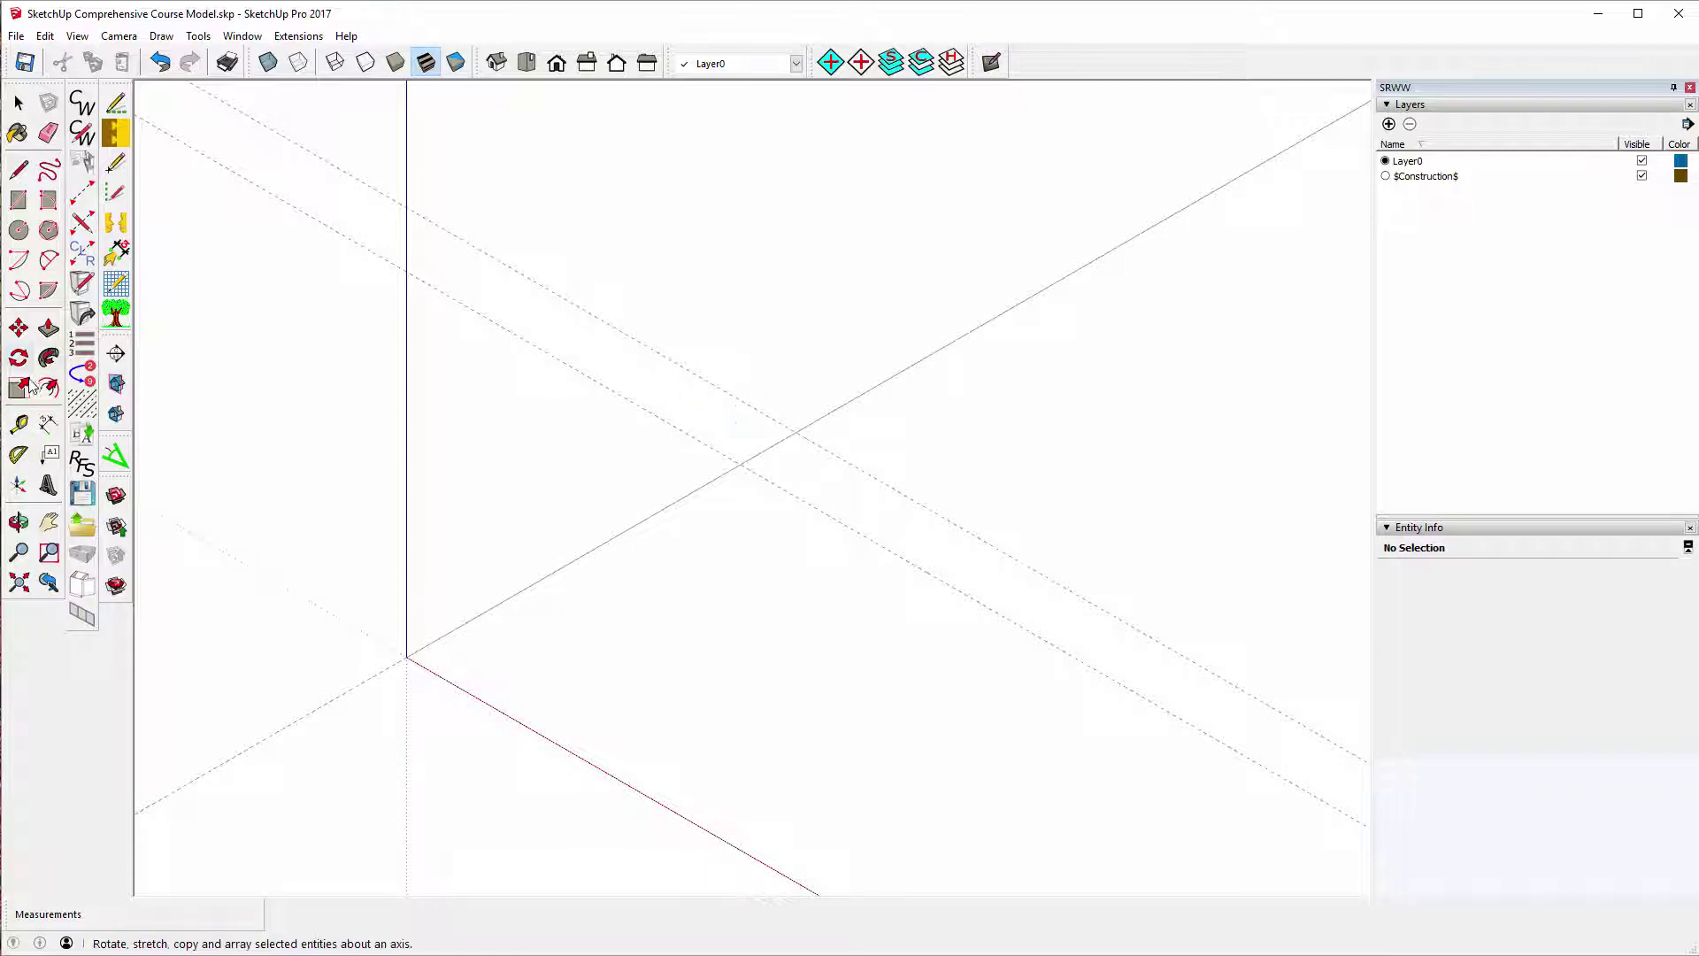
left_click(18, 424)
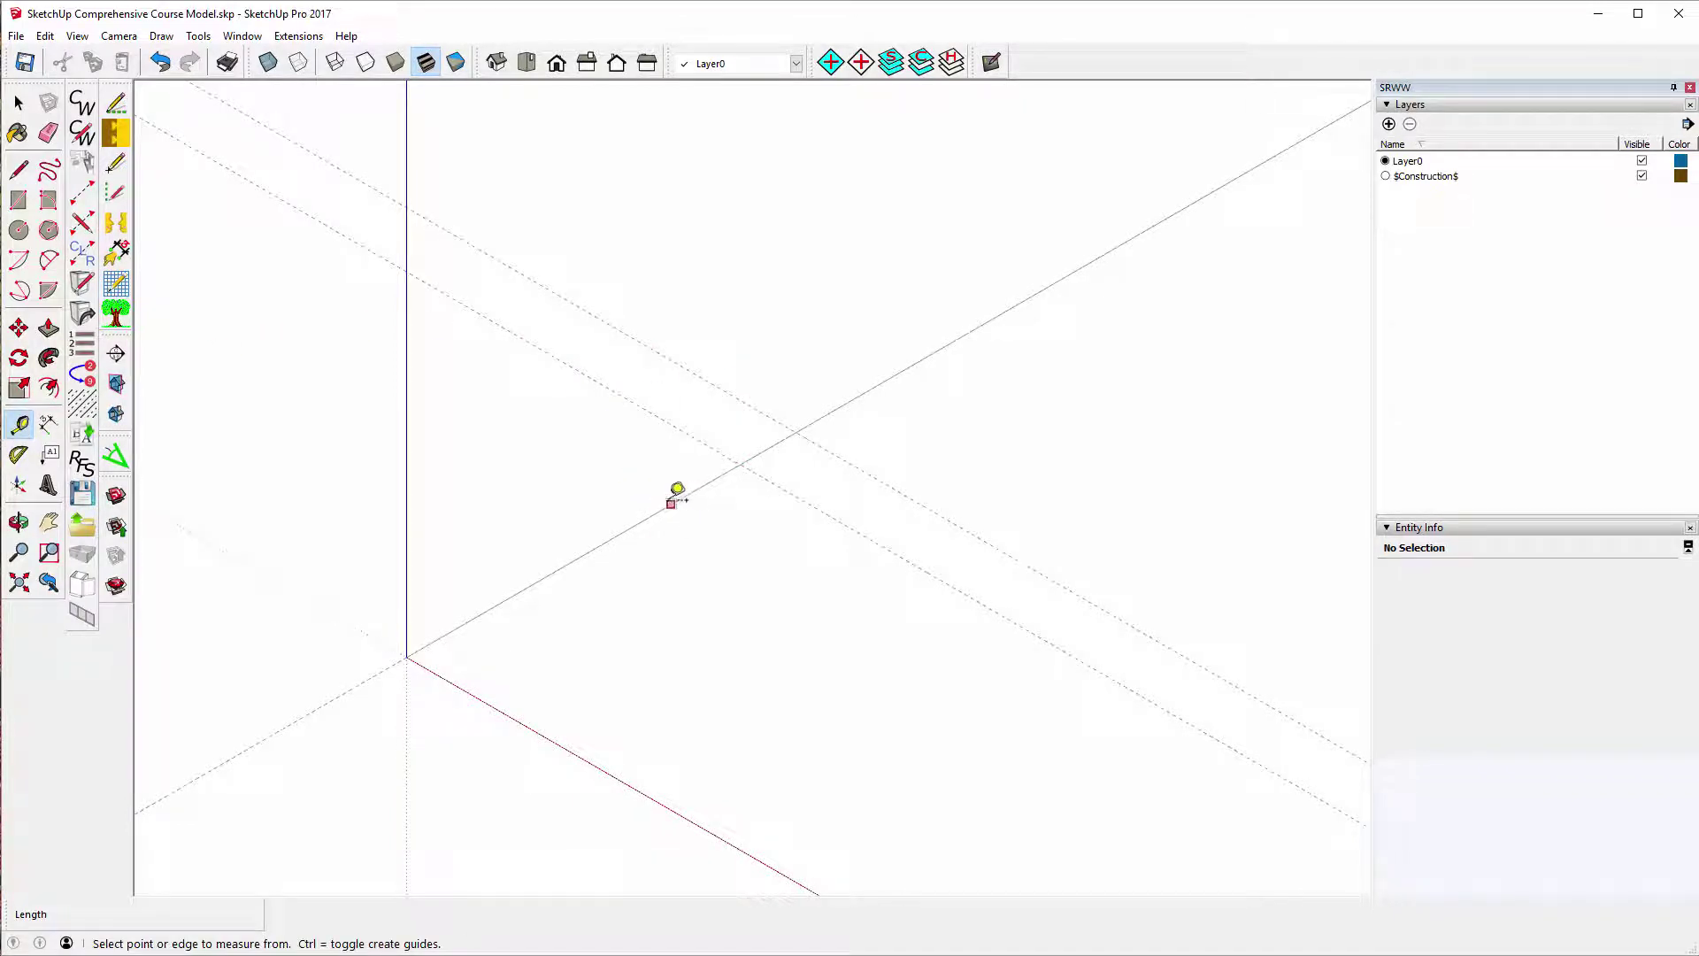
left_click(676, 489)
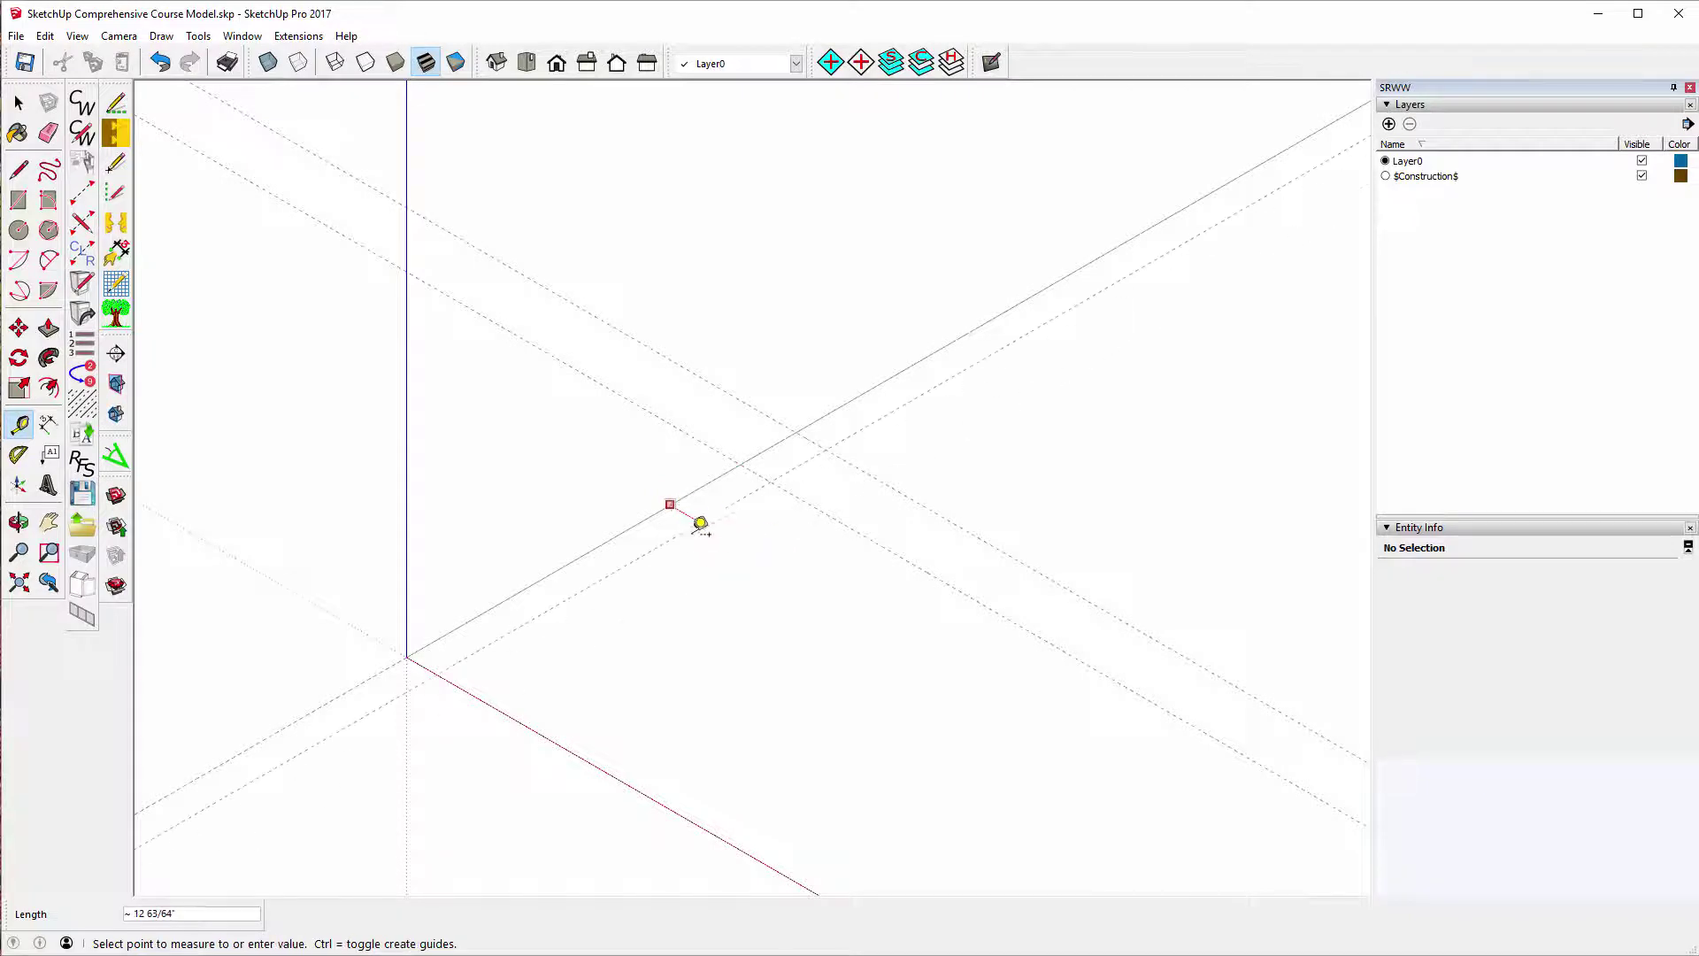
type("2")
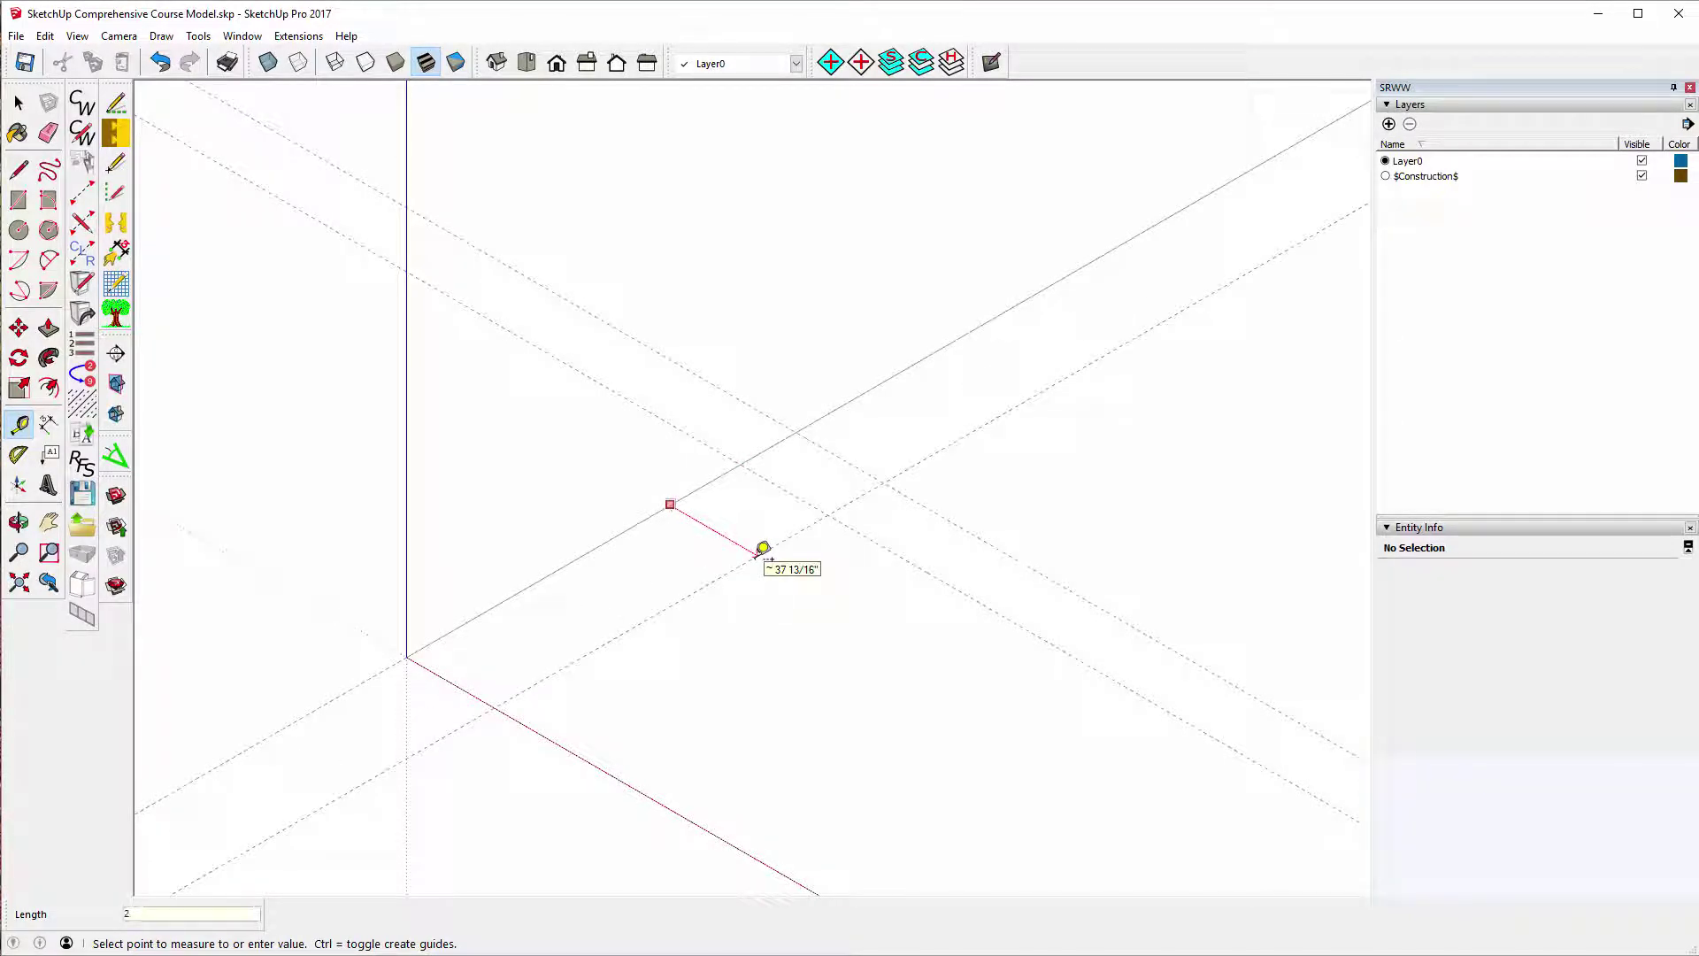
type("4")
key("Return")
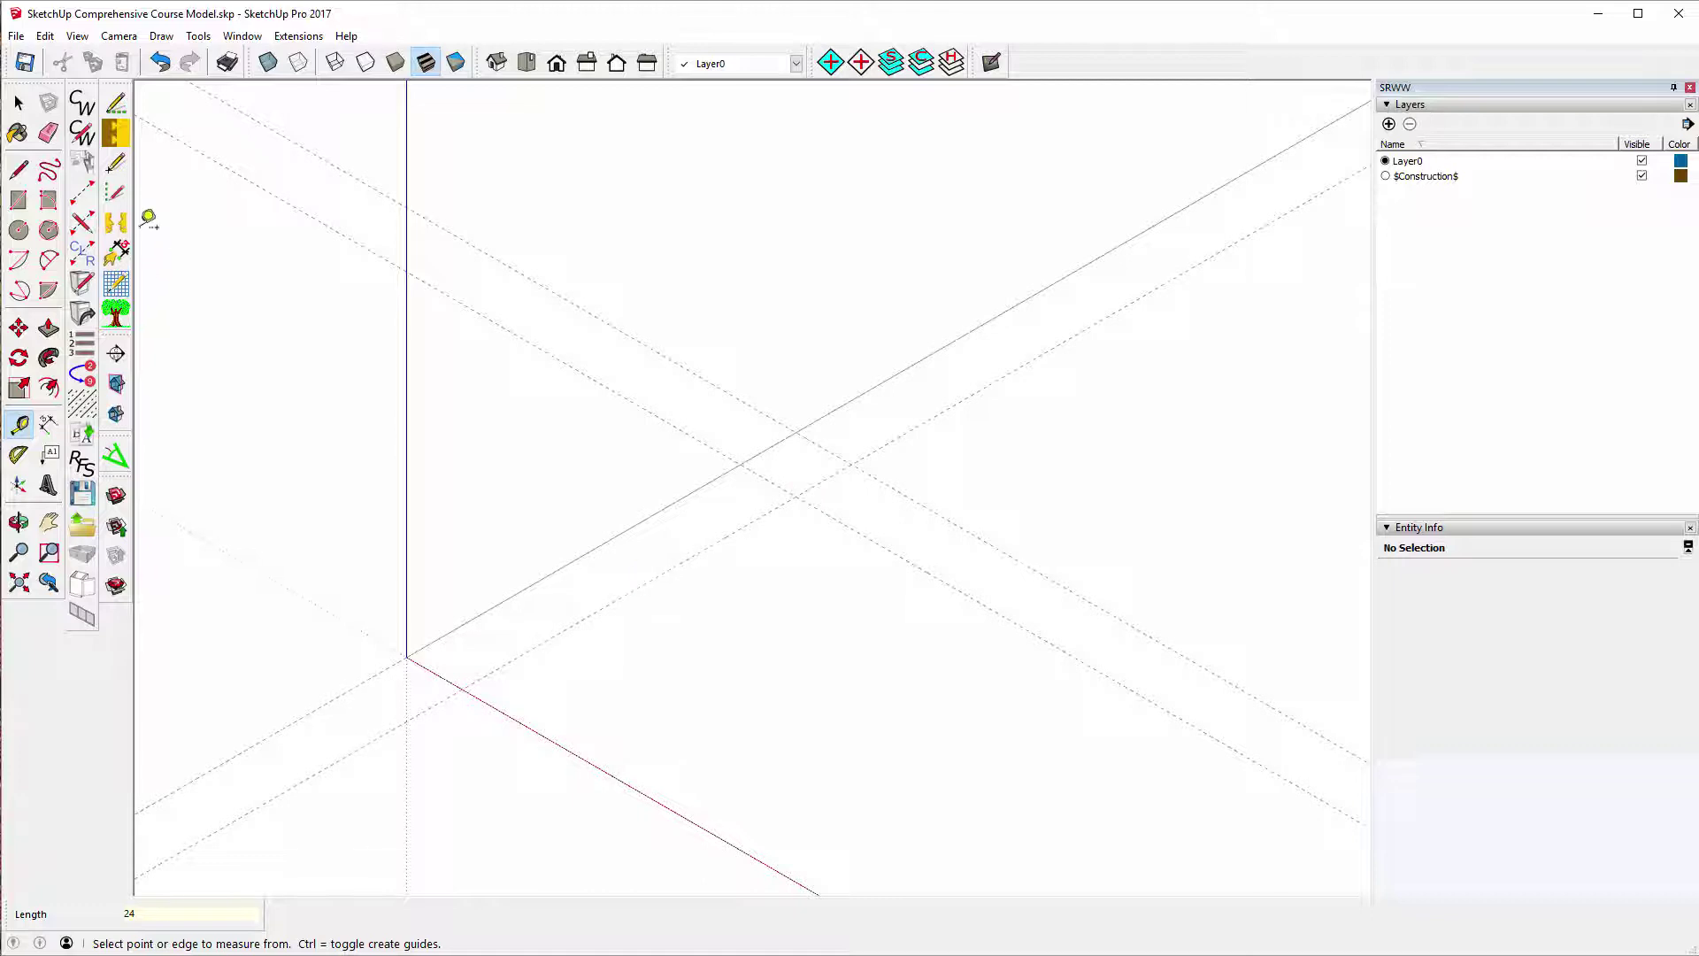
- Place a Left Pivot Connector stile starting at the guide intersection
left_click(85, 196)
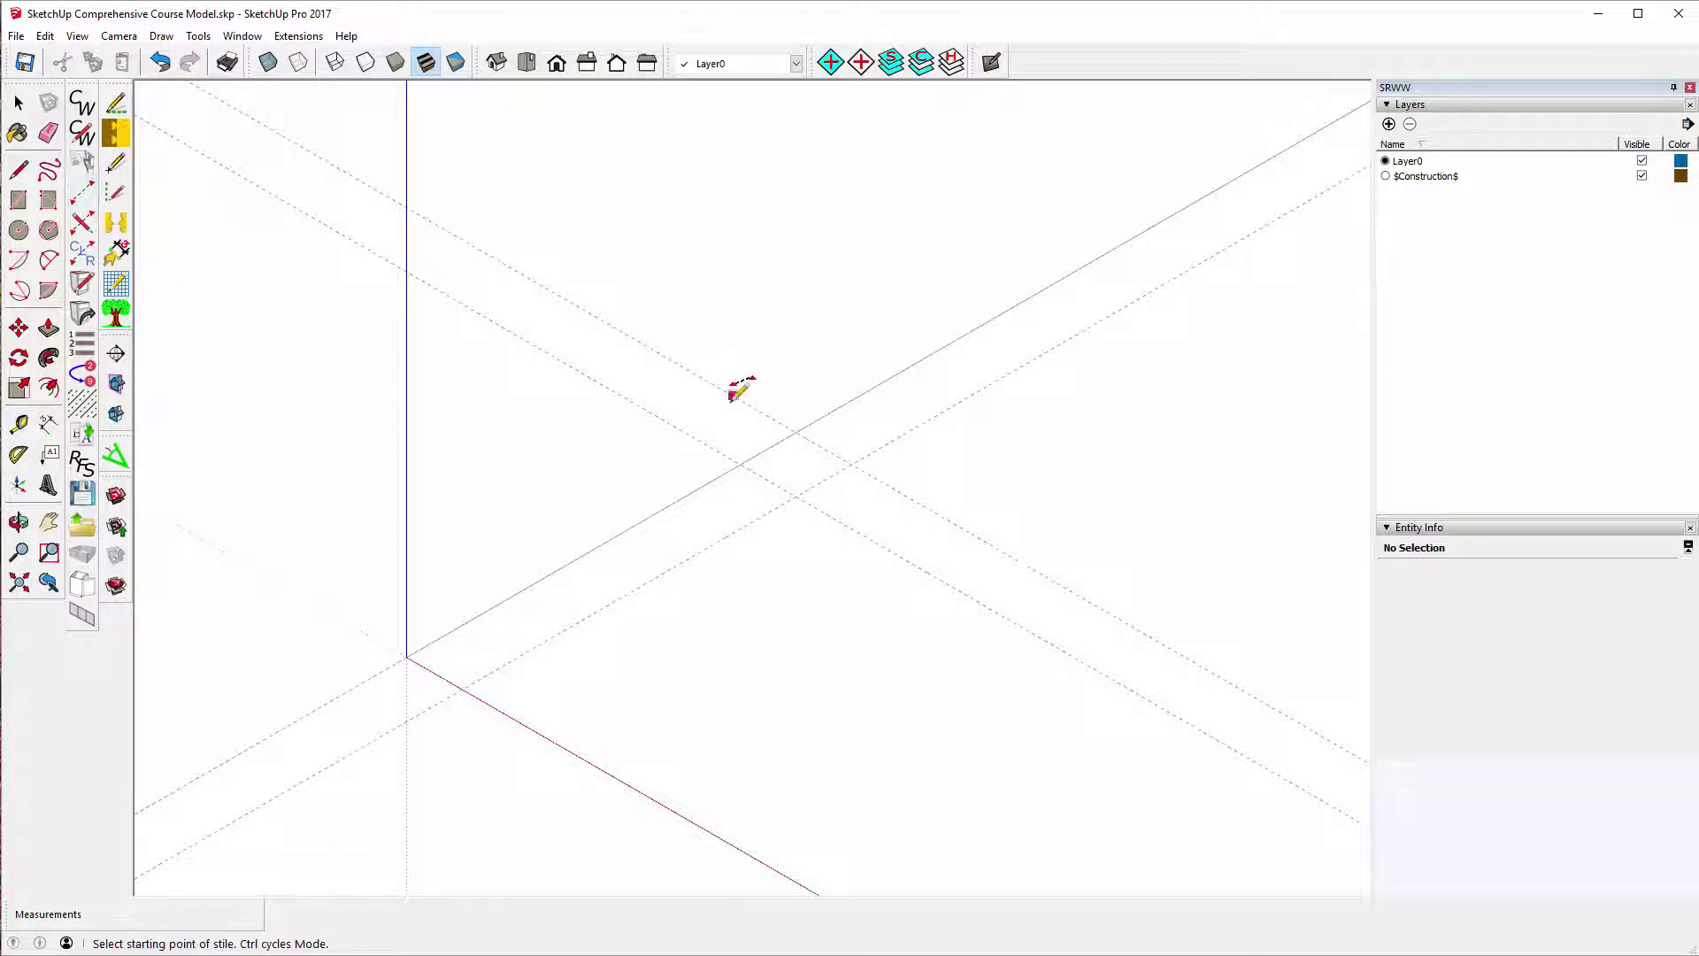
left_click(794, 495)
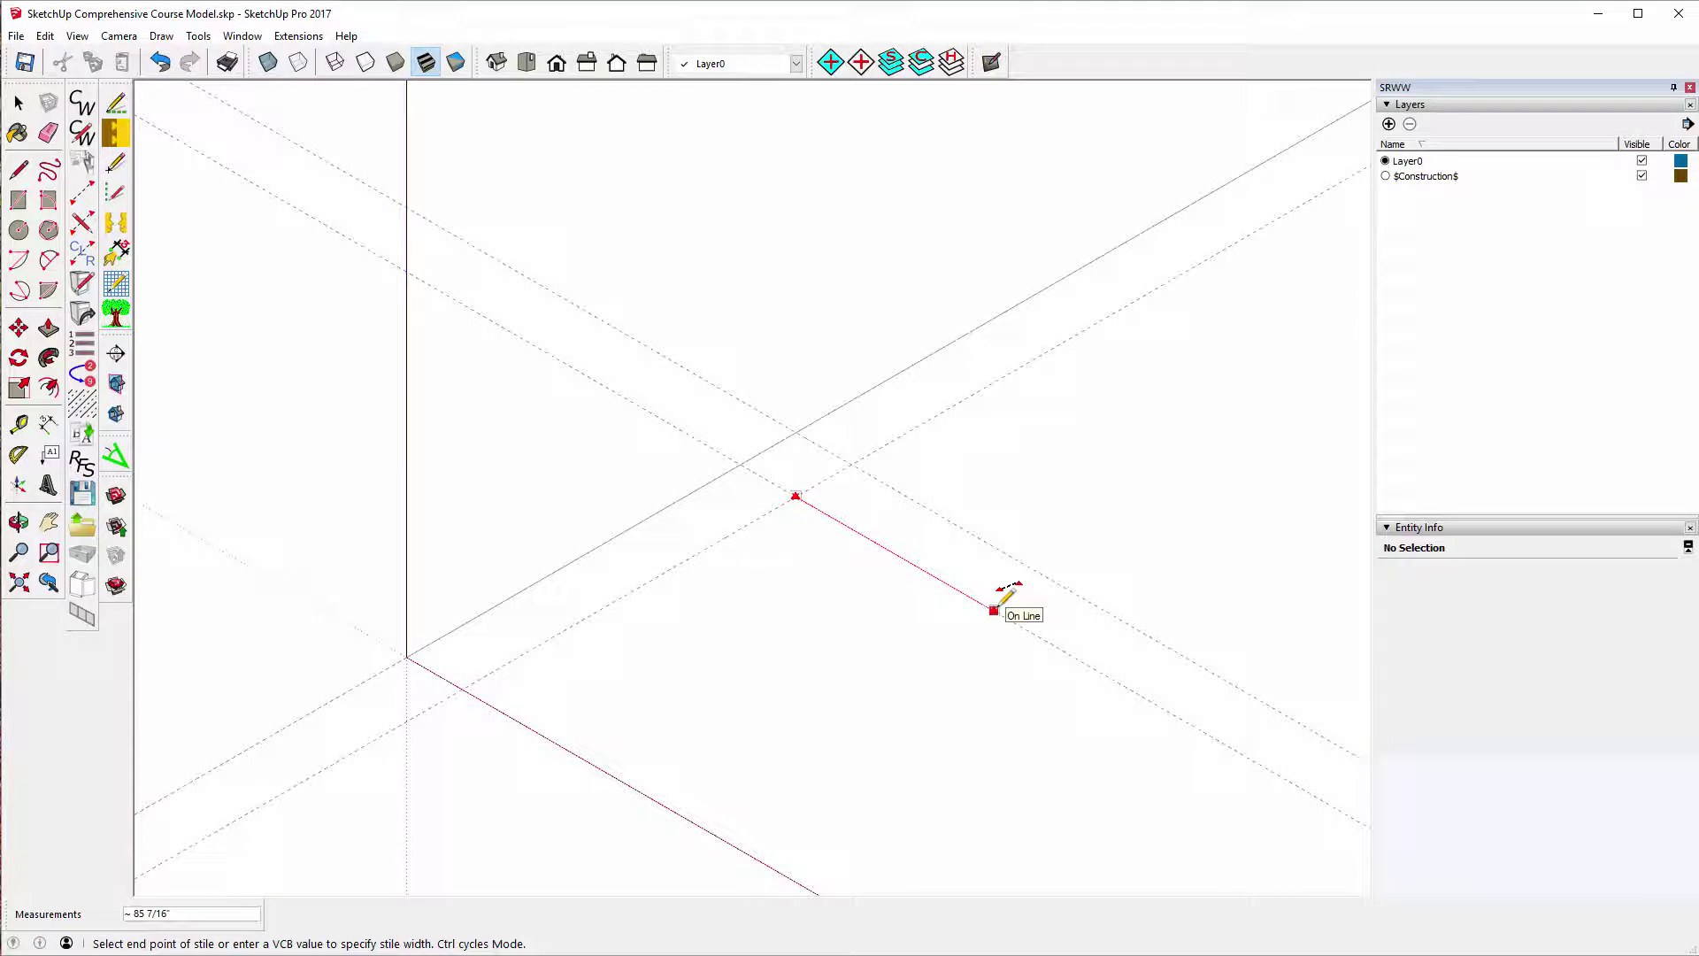
left_click(993, 609)
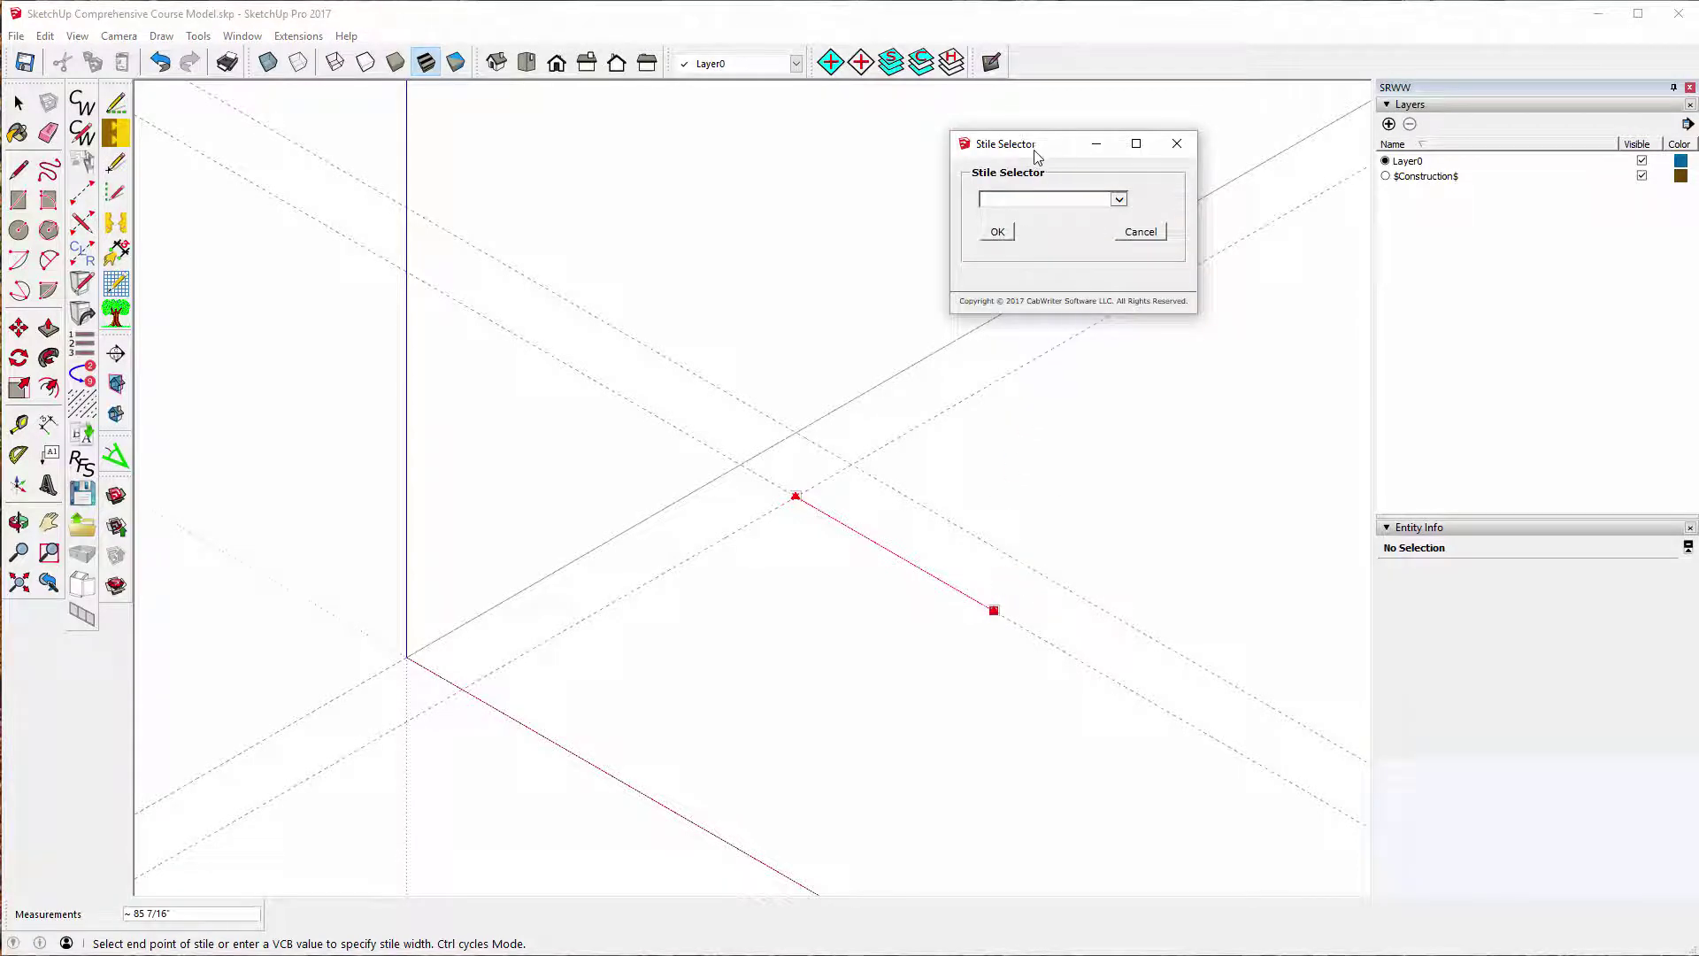
left_click_drag(1037, 155, 752, 184)
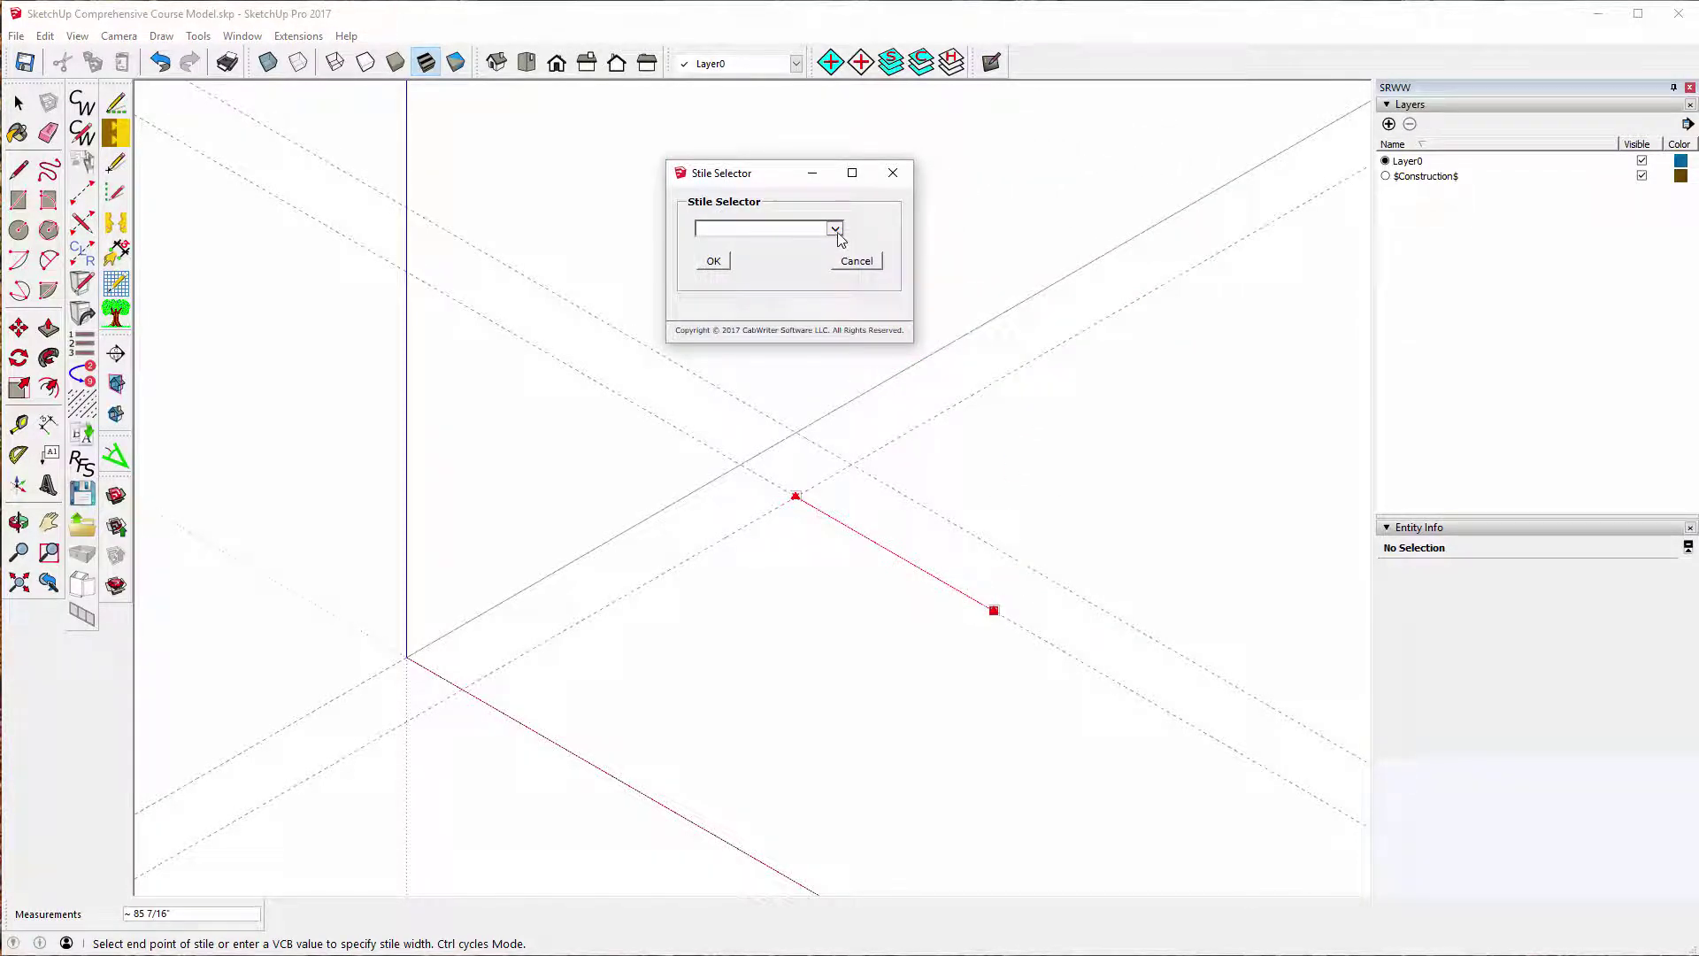
left_click(835, 230)
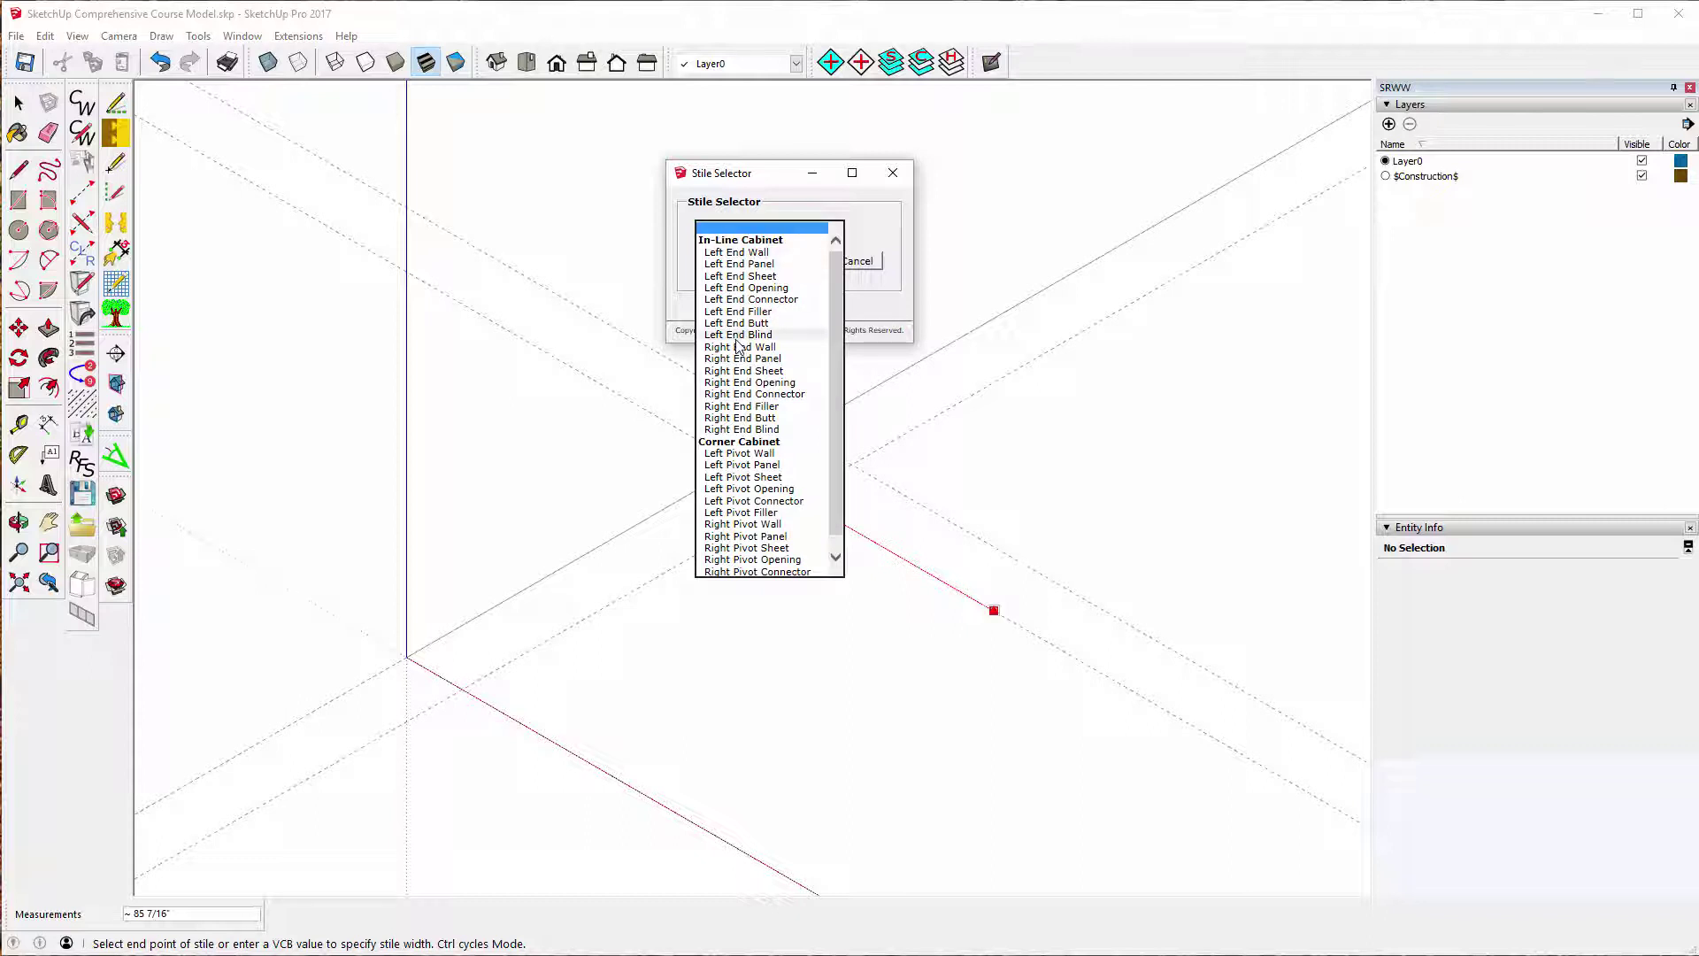
left_click(742, 501)
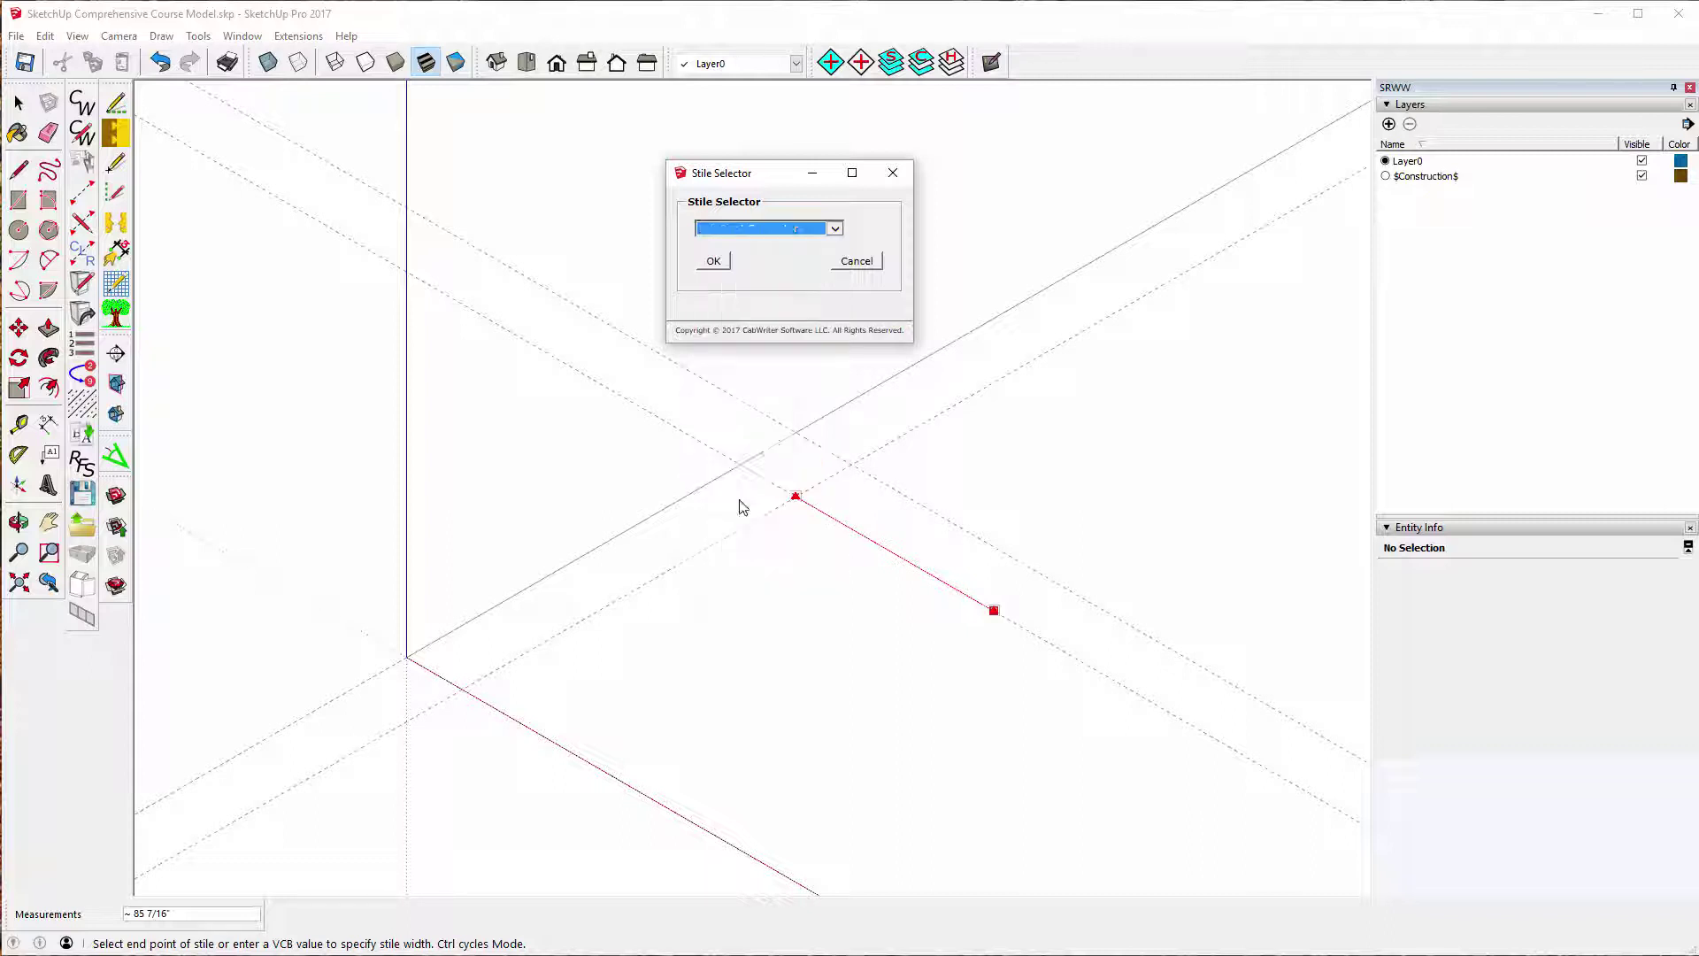
left_click(713, 261)
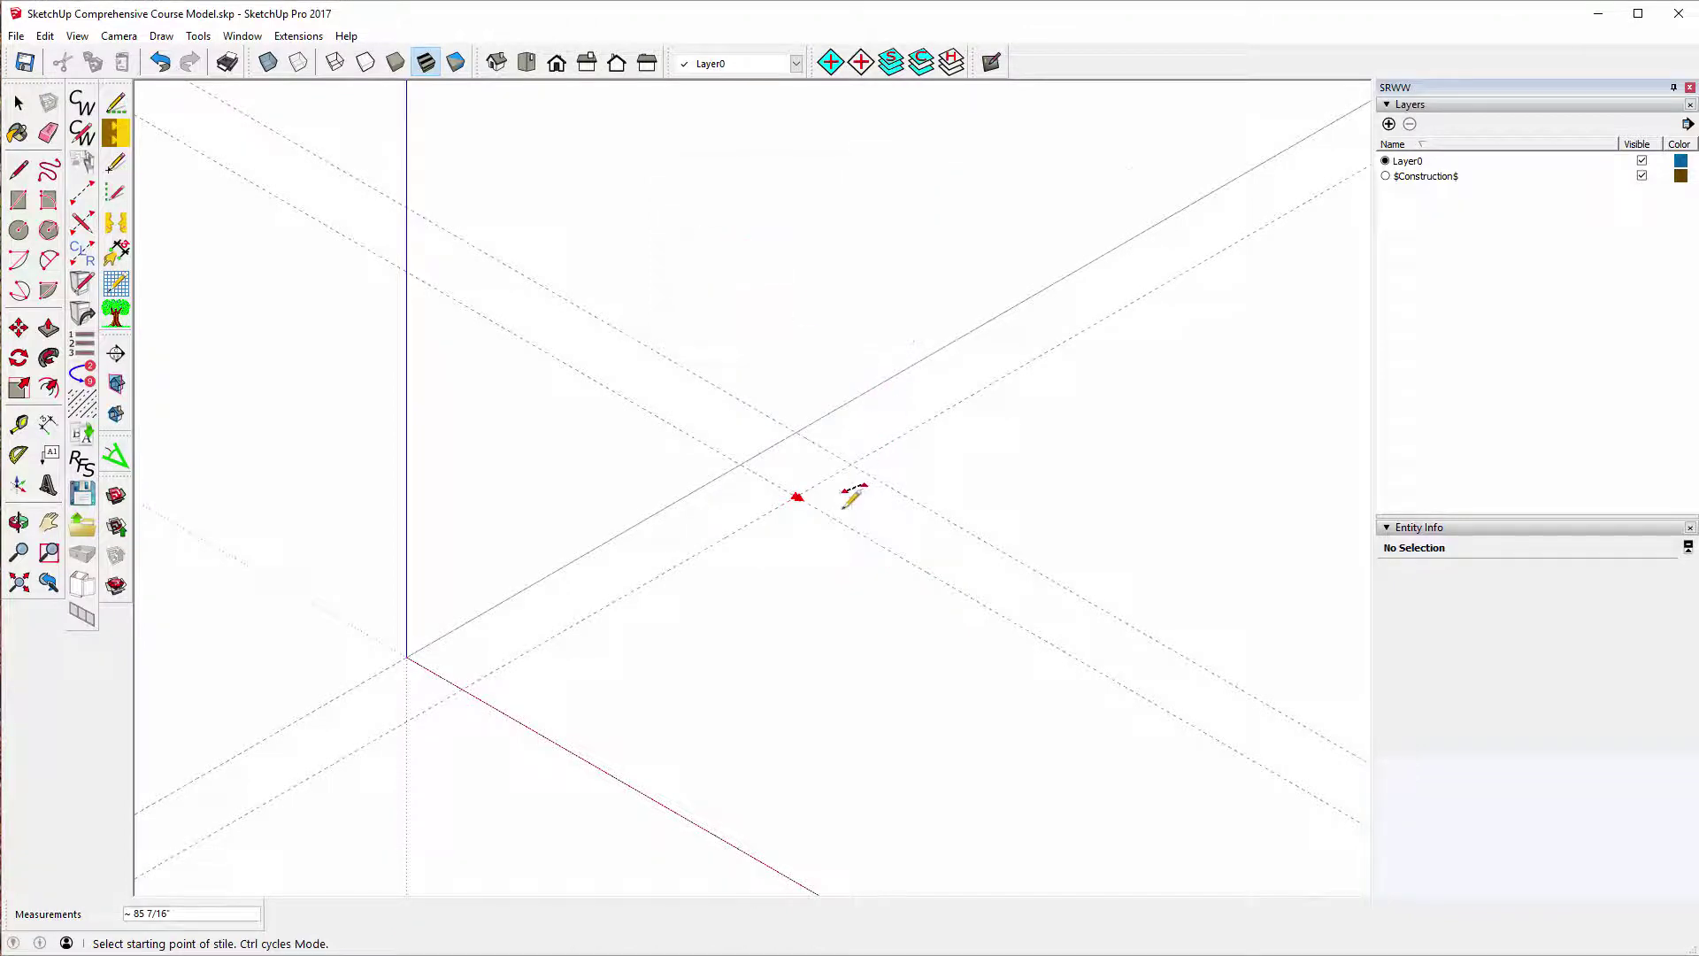
- Place a Right End Opening stile 4 from the guide intersection along the guide line
scroll(775, 478, "up", 3)
scroll(767, 486, "down", 3)
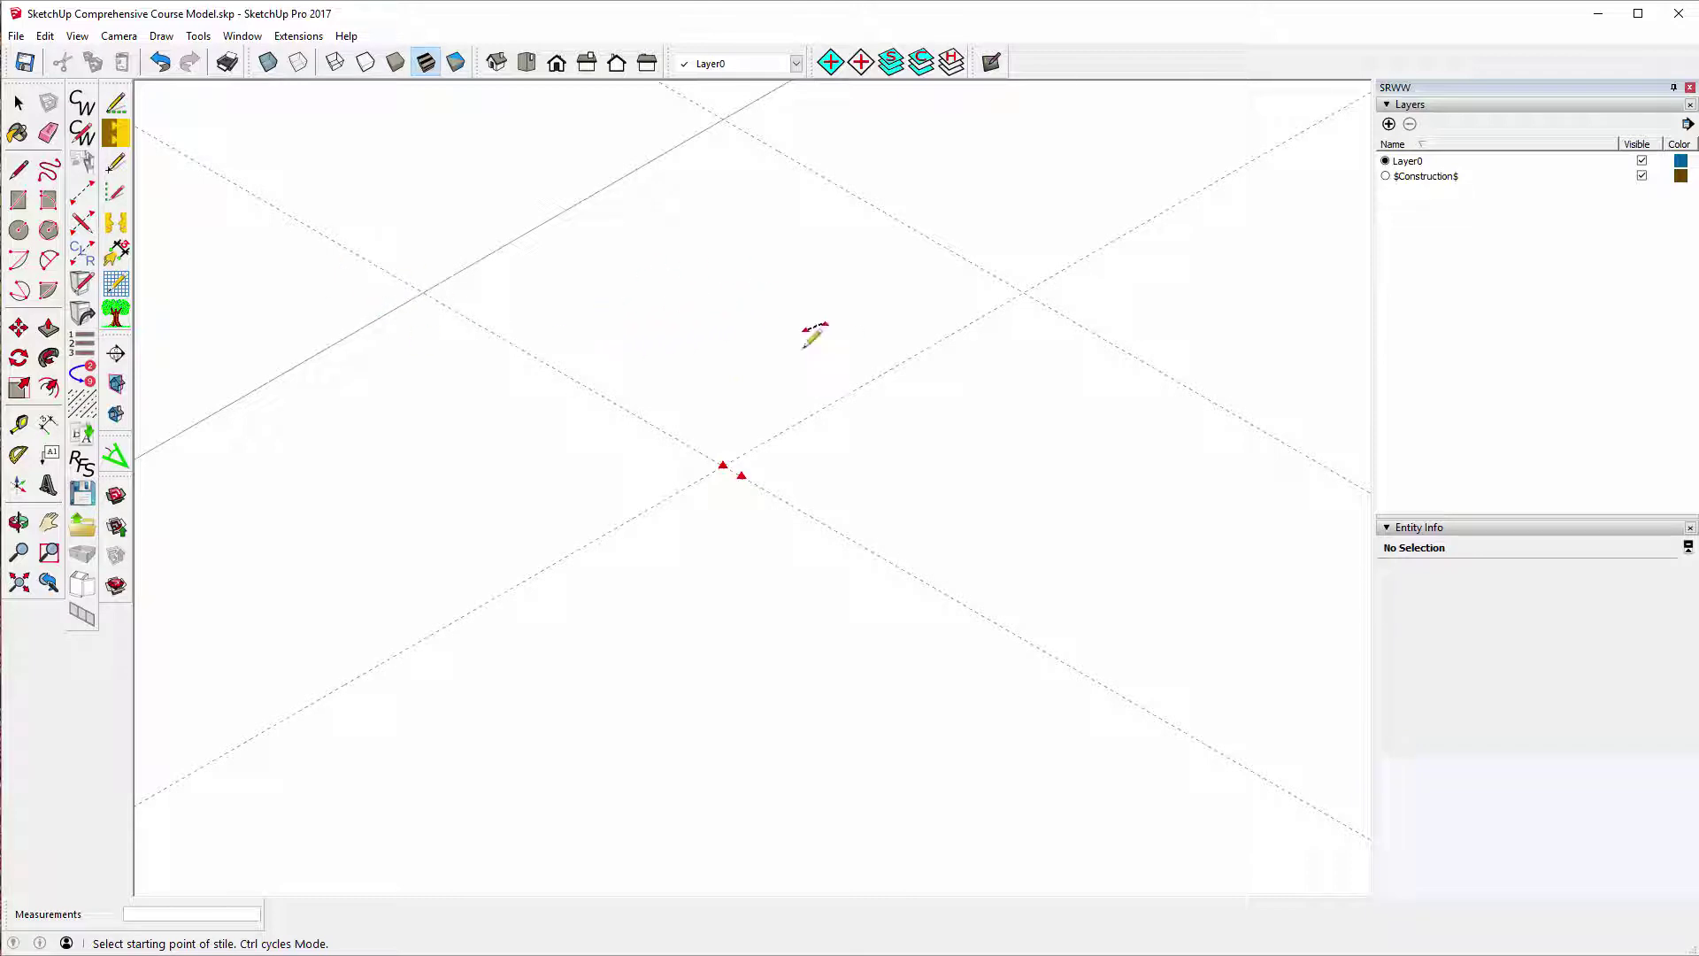
key("ctrl")
key("ctrl")
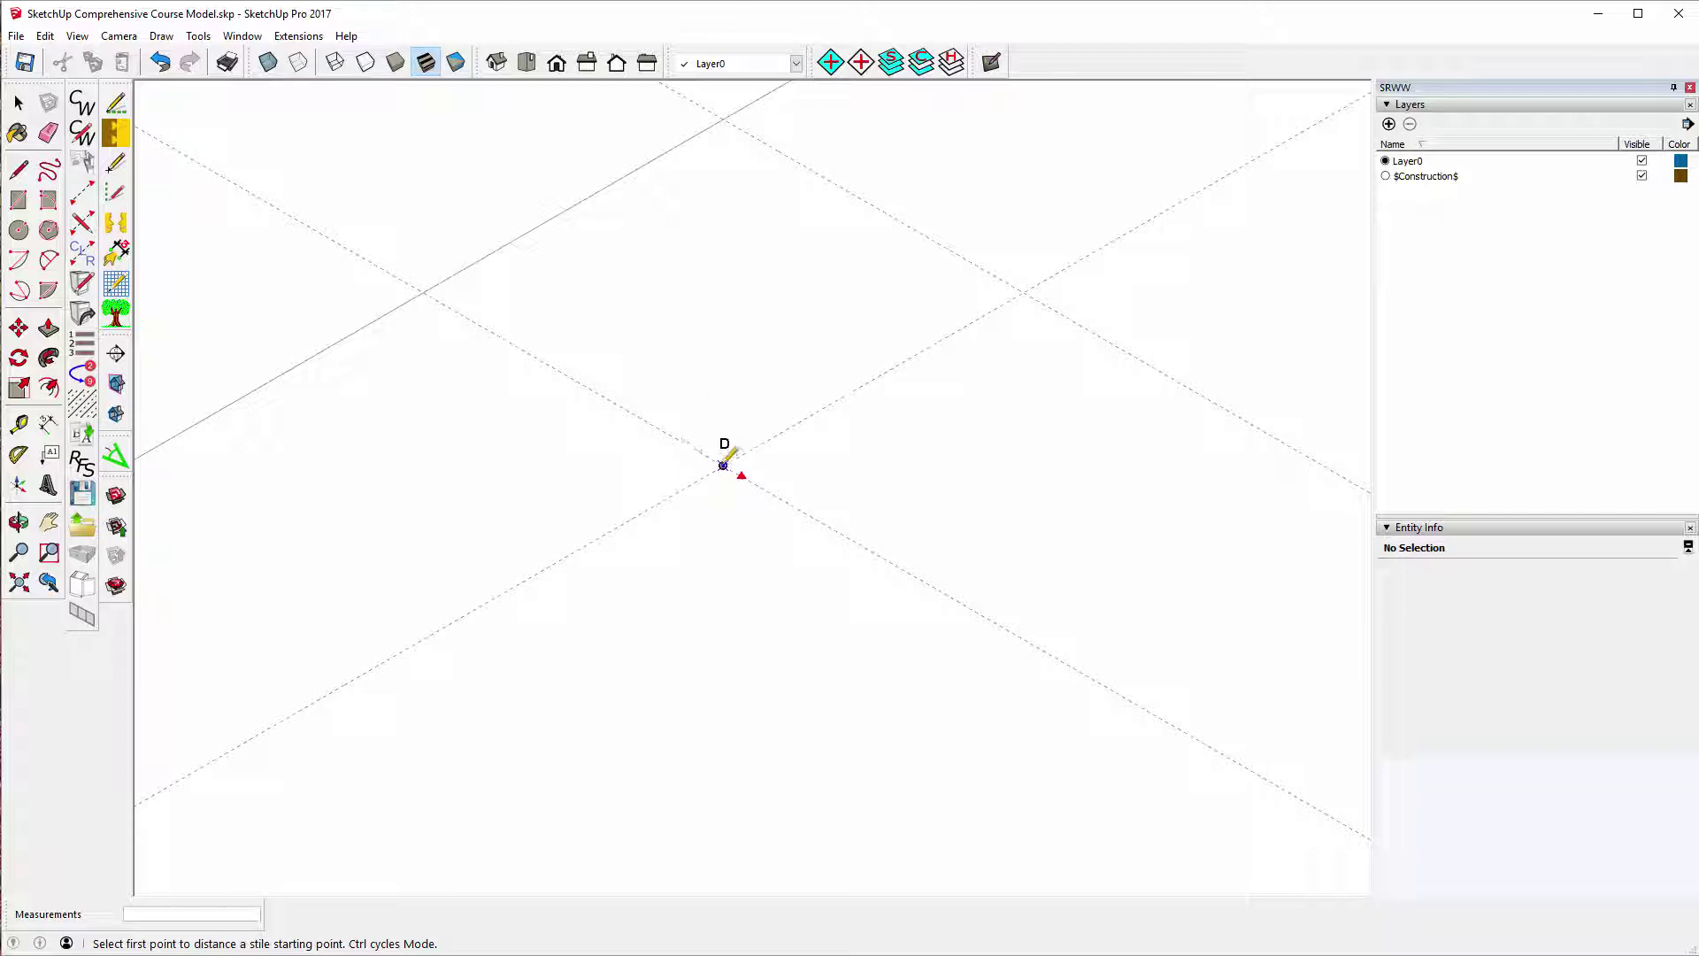
left_click(723, 465)
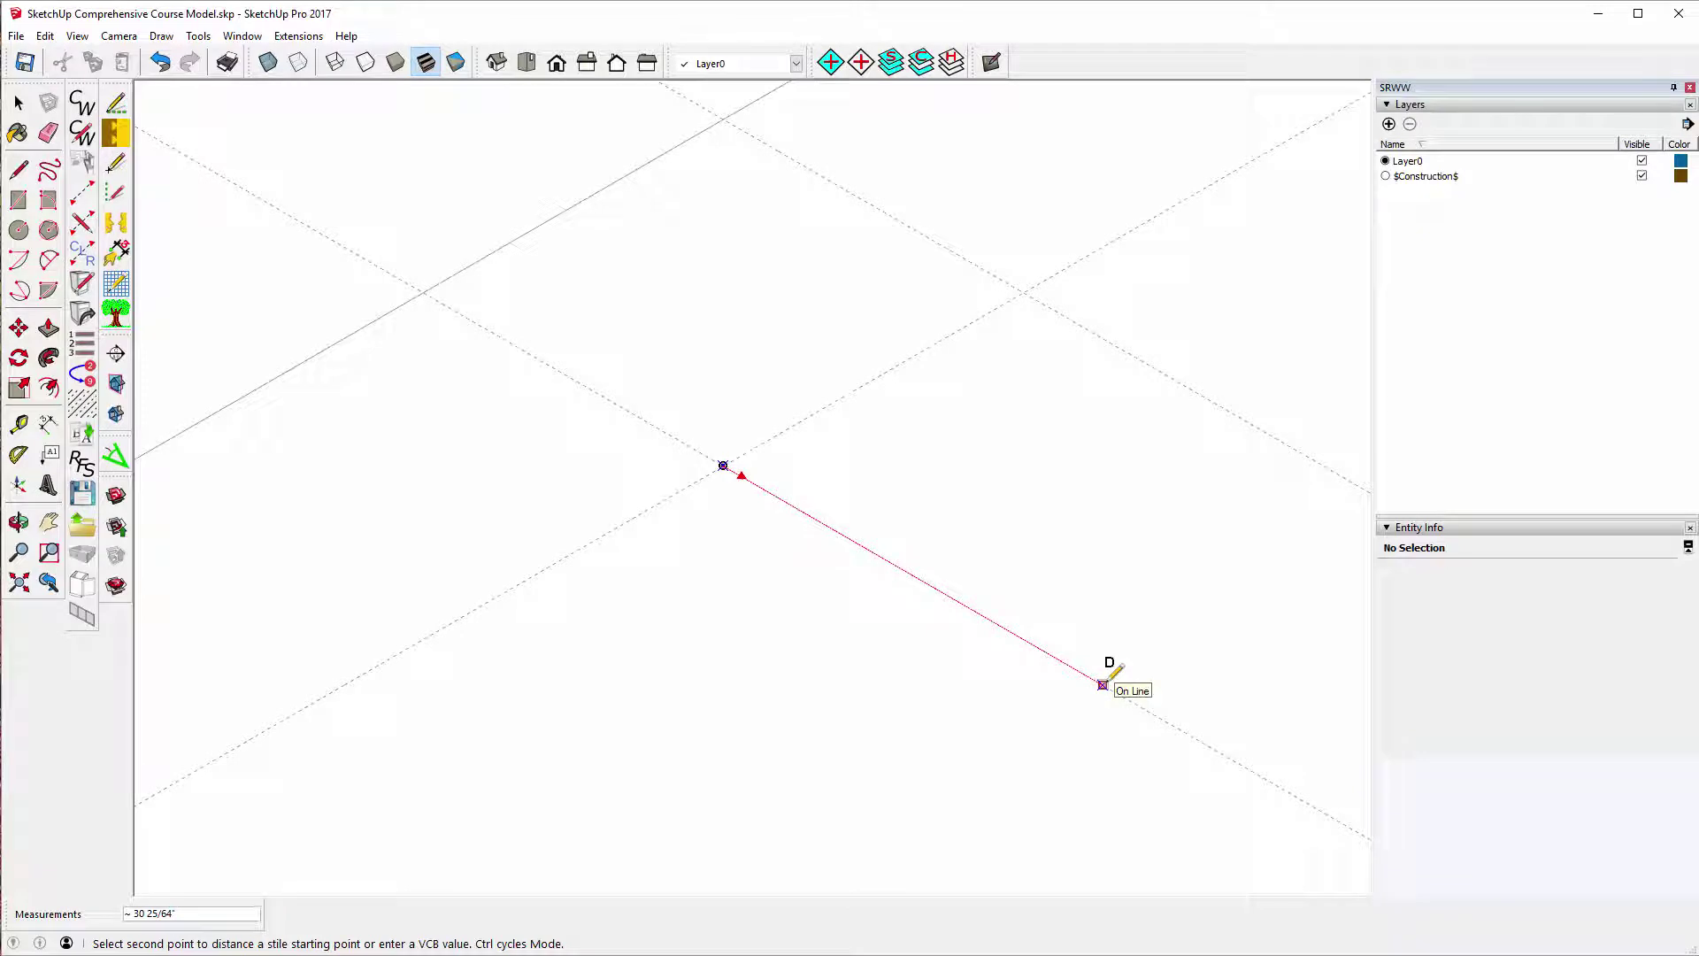
type("45")
key("Return")
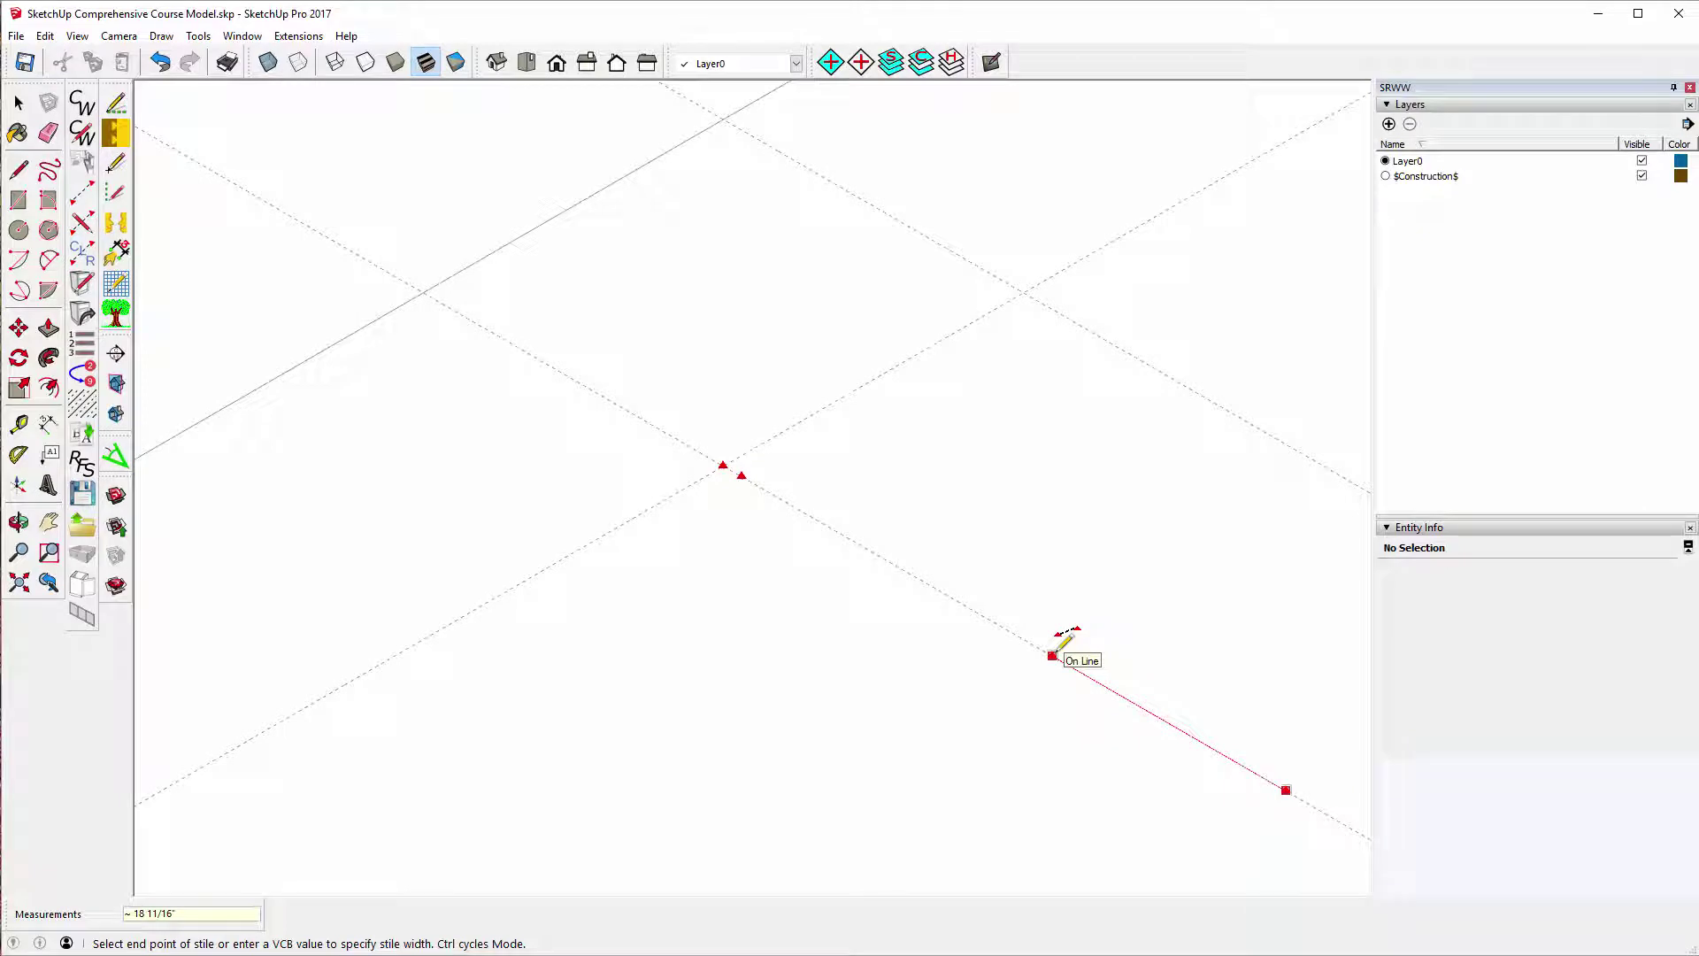
left_click(1053, 654)
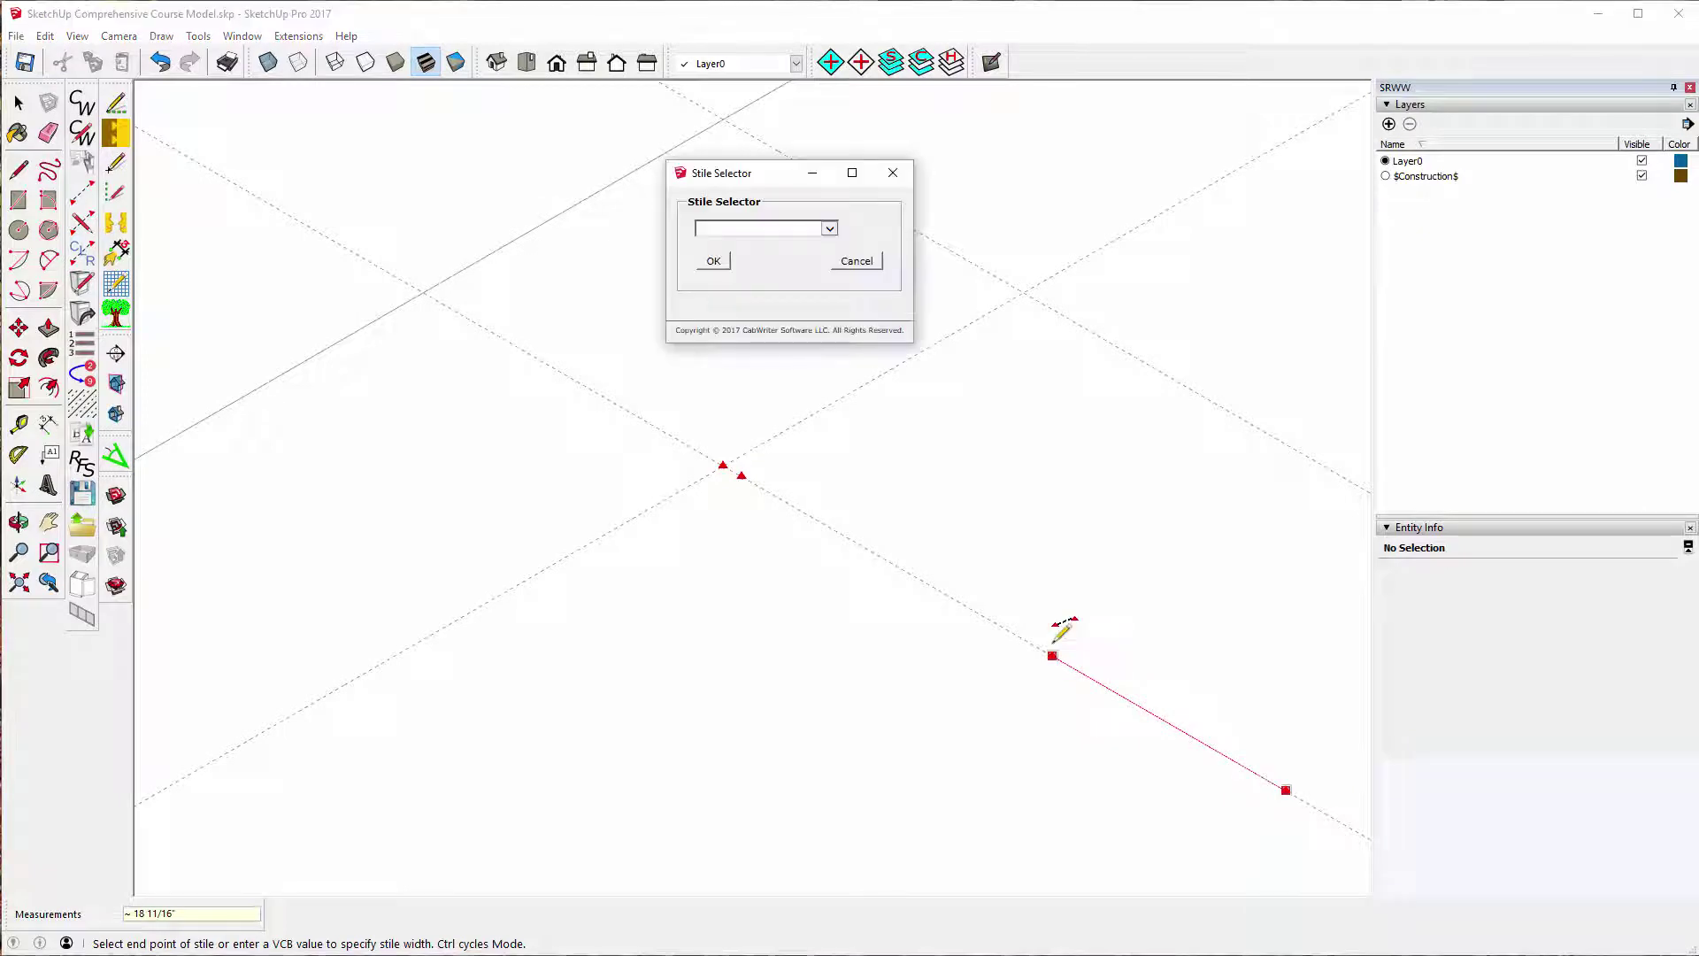
left_click(829, 229)
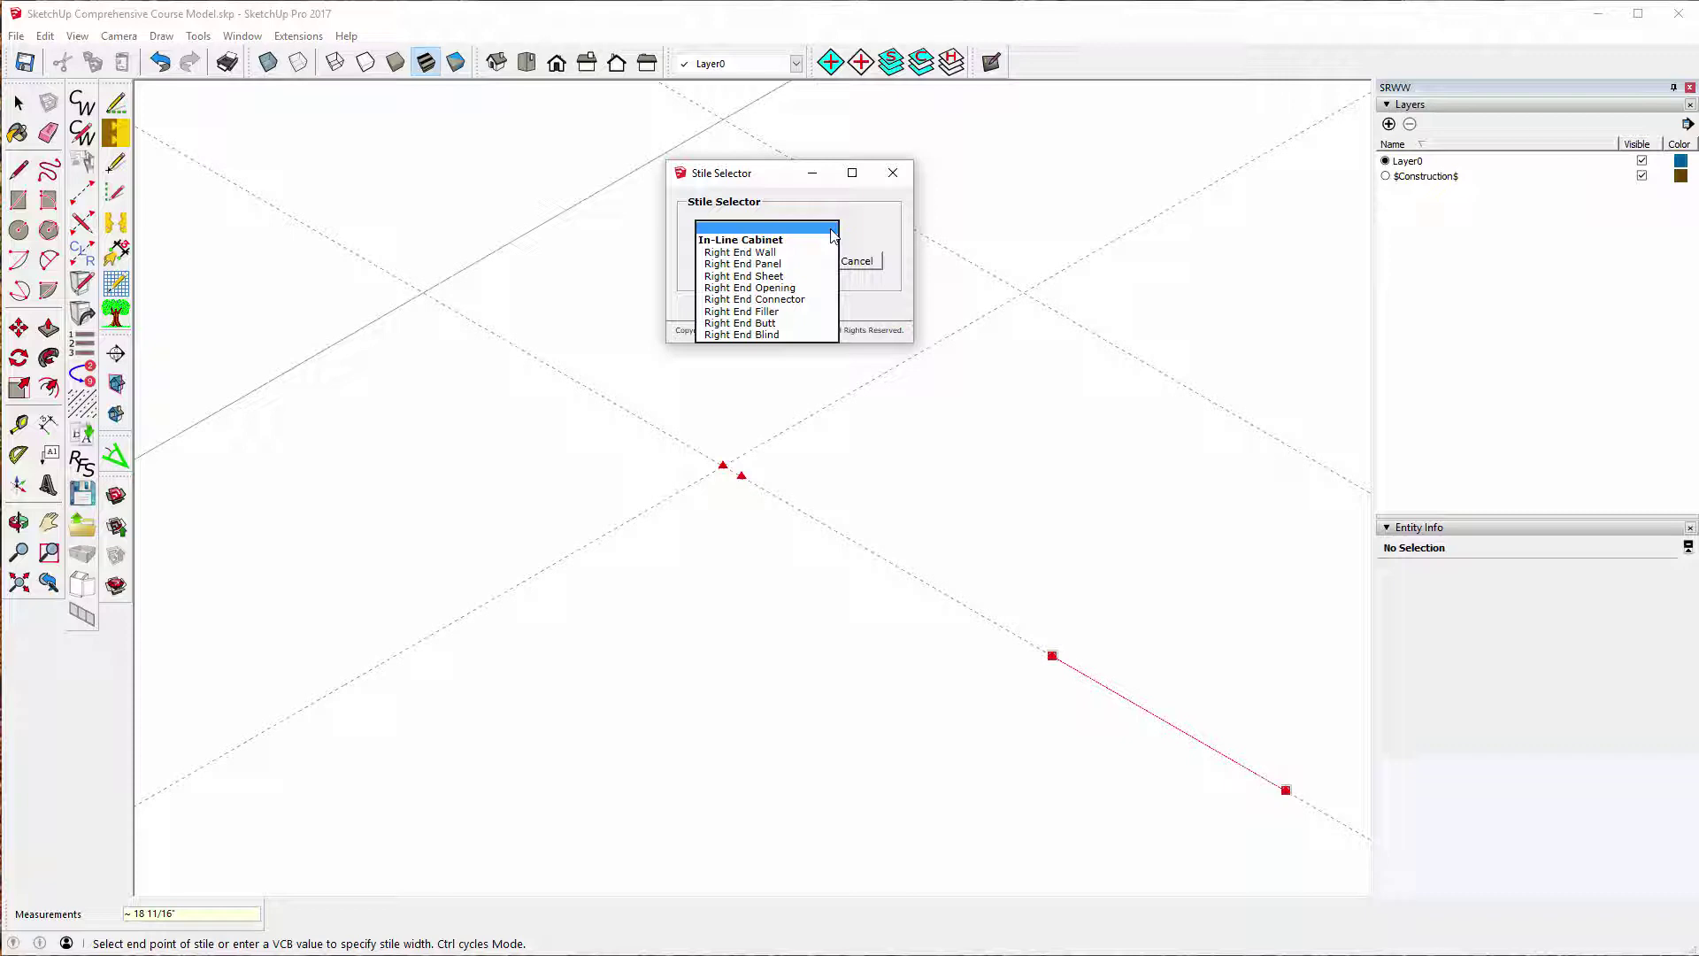
left_click(743, 288)
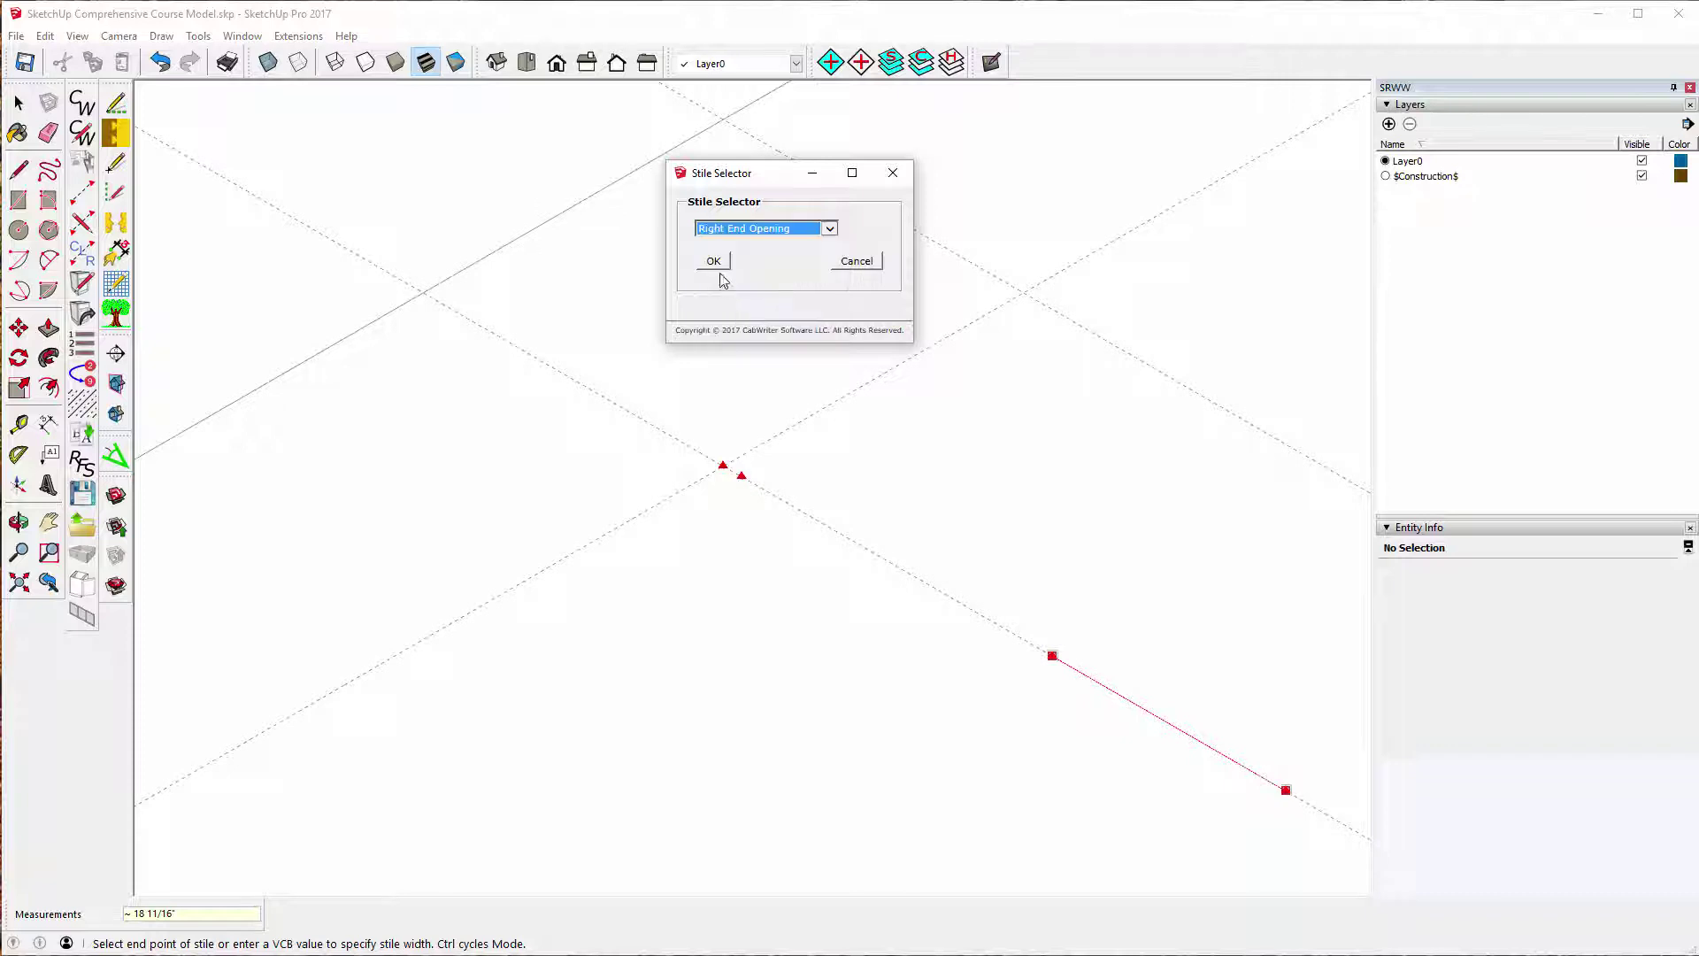
left_click(716, 264)
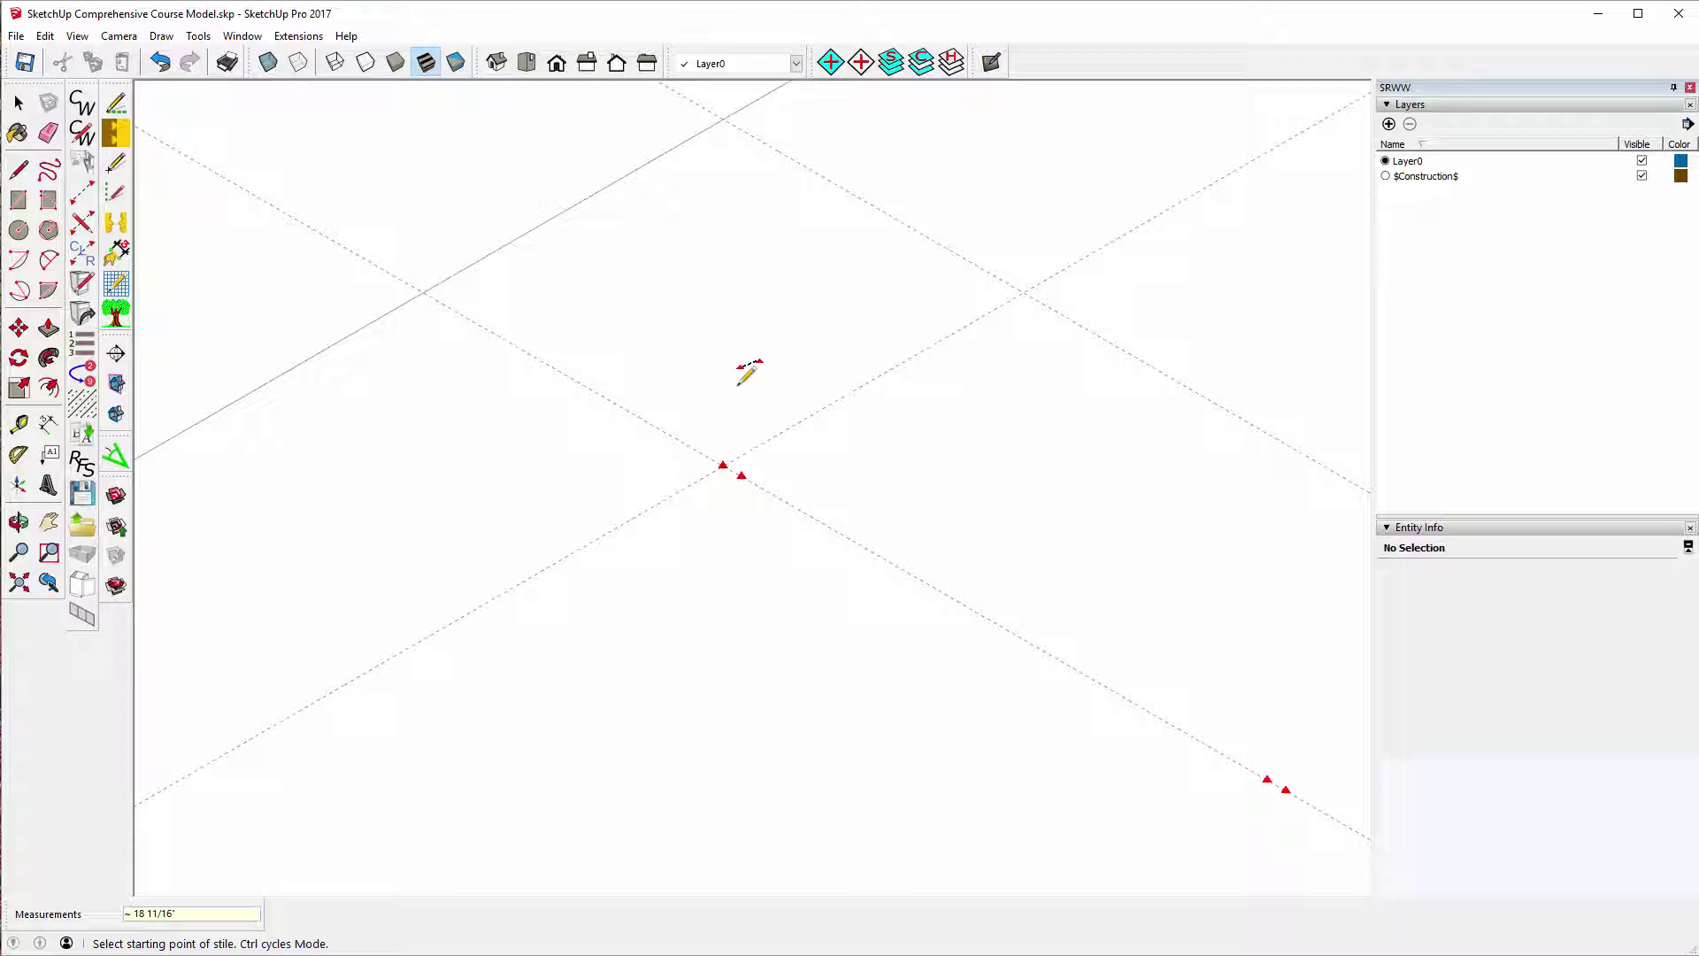
- Place a stile at a measured distance from the guide intersection
key("ctrl")
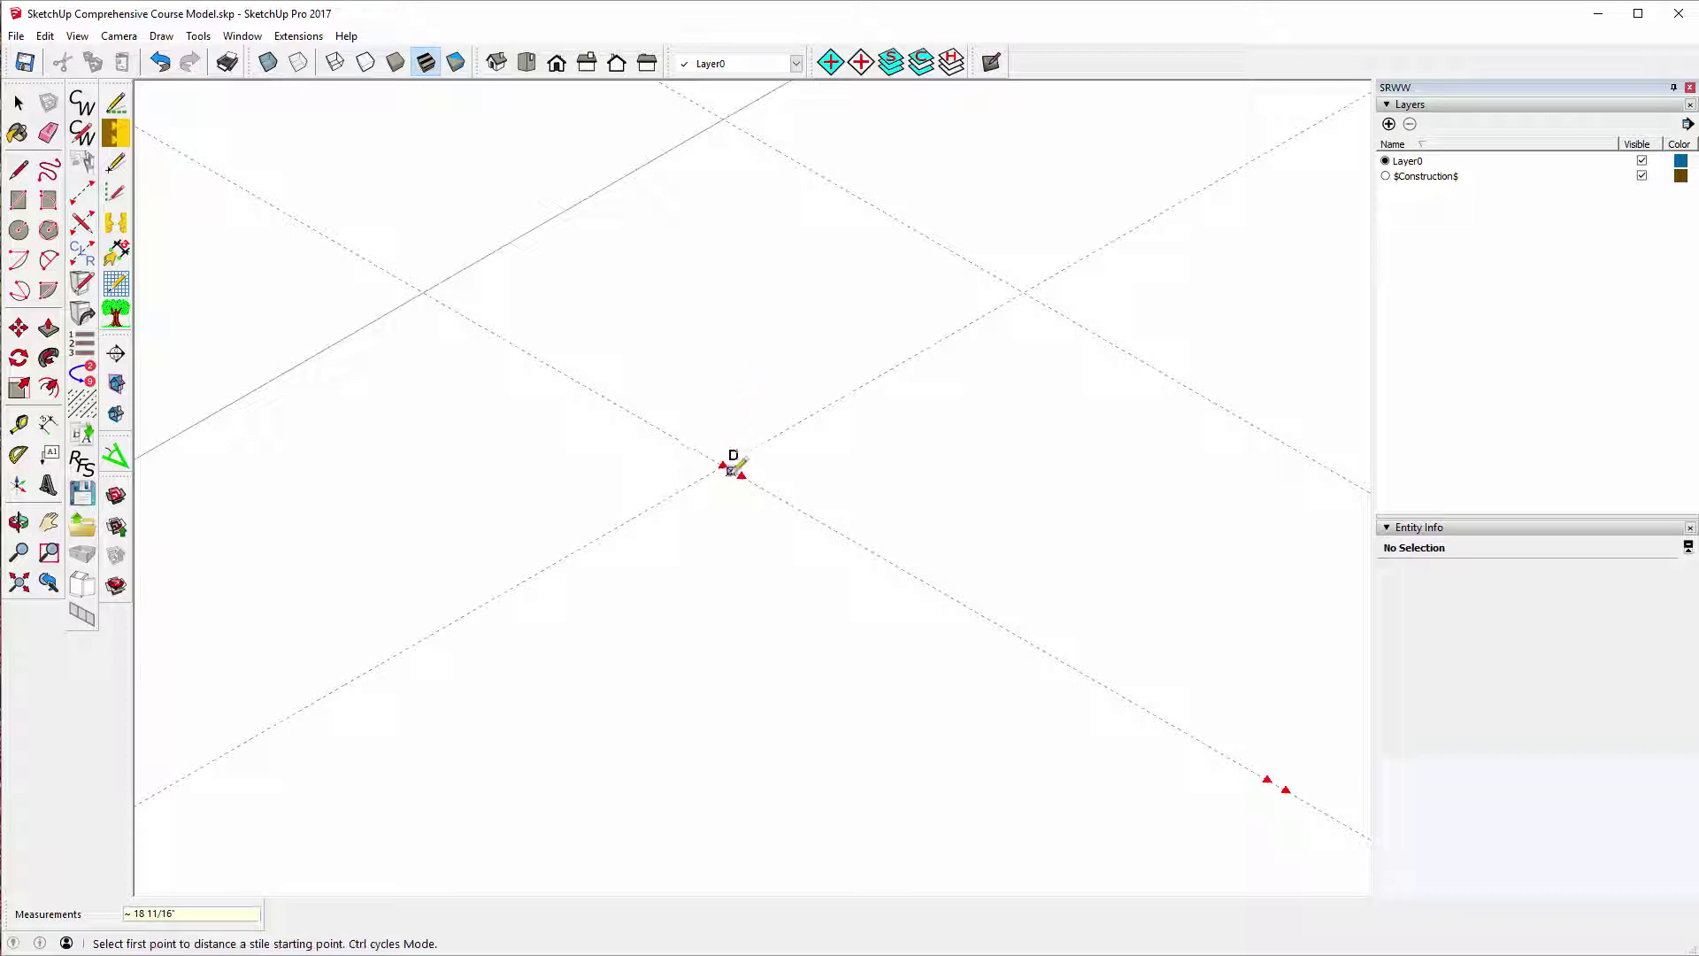
left_click(723, 464)
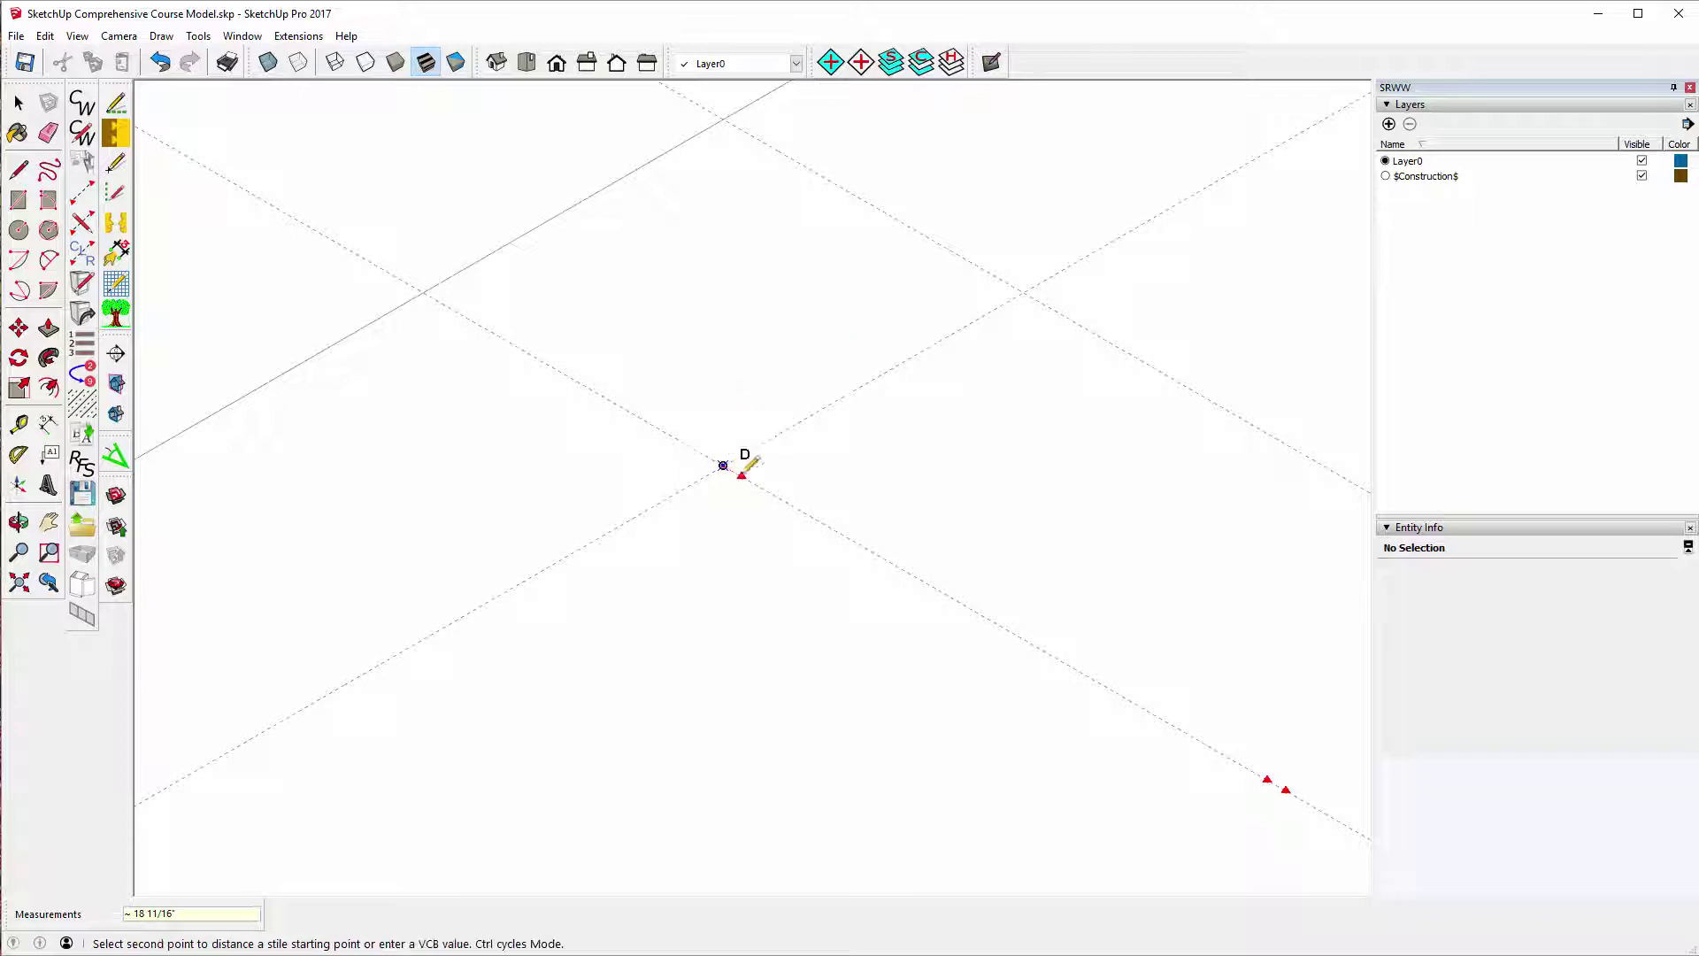
left_click(883, 556)
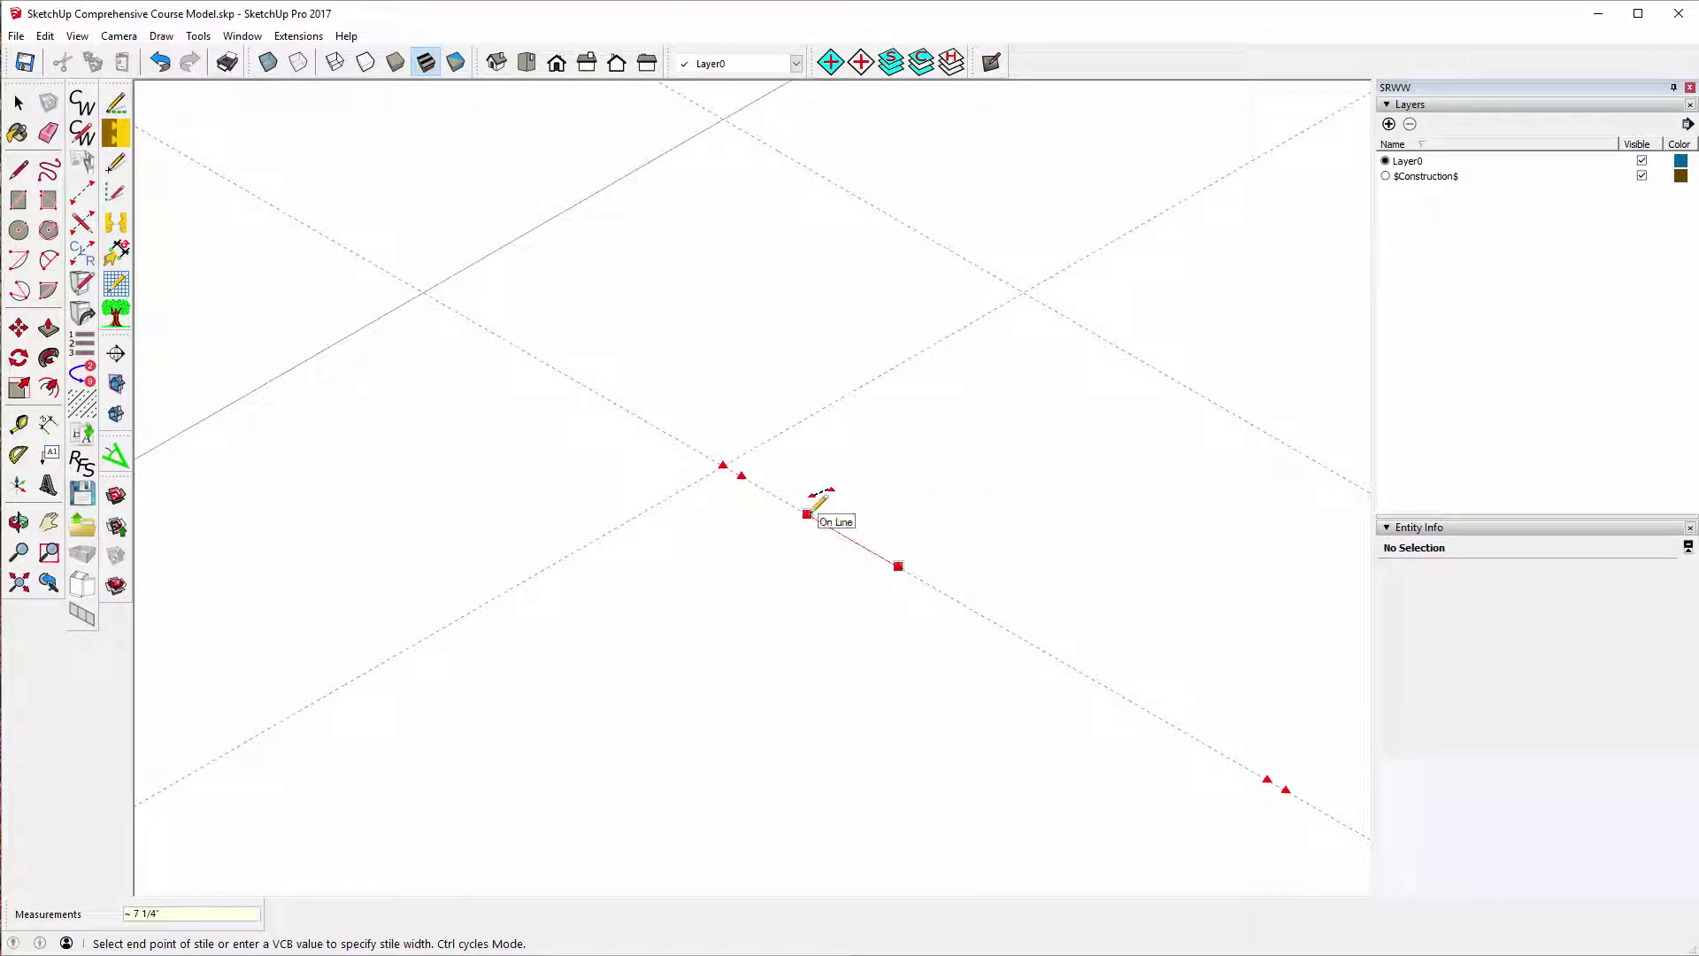
left_click(808, 512)
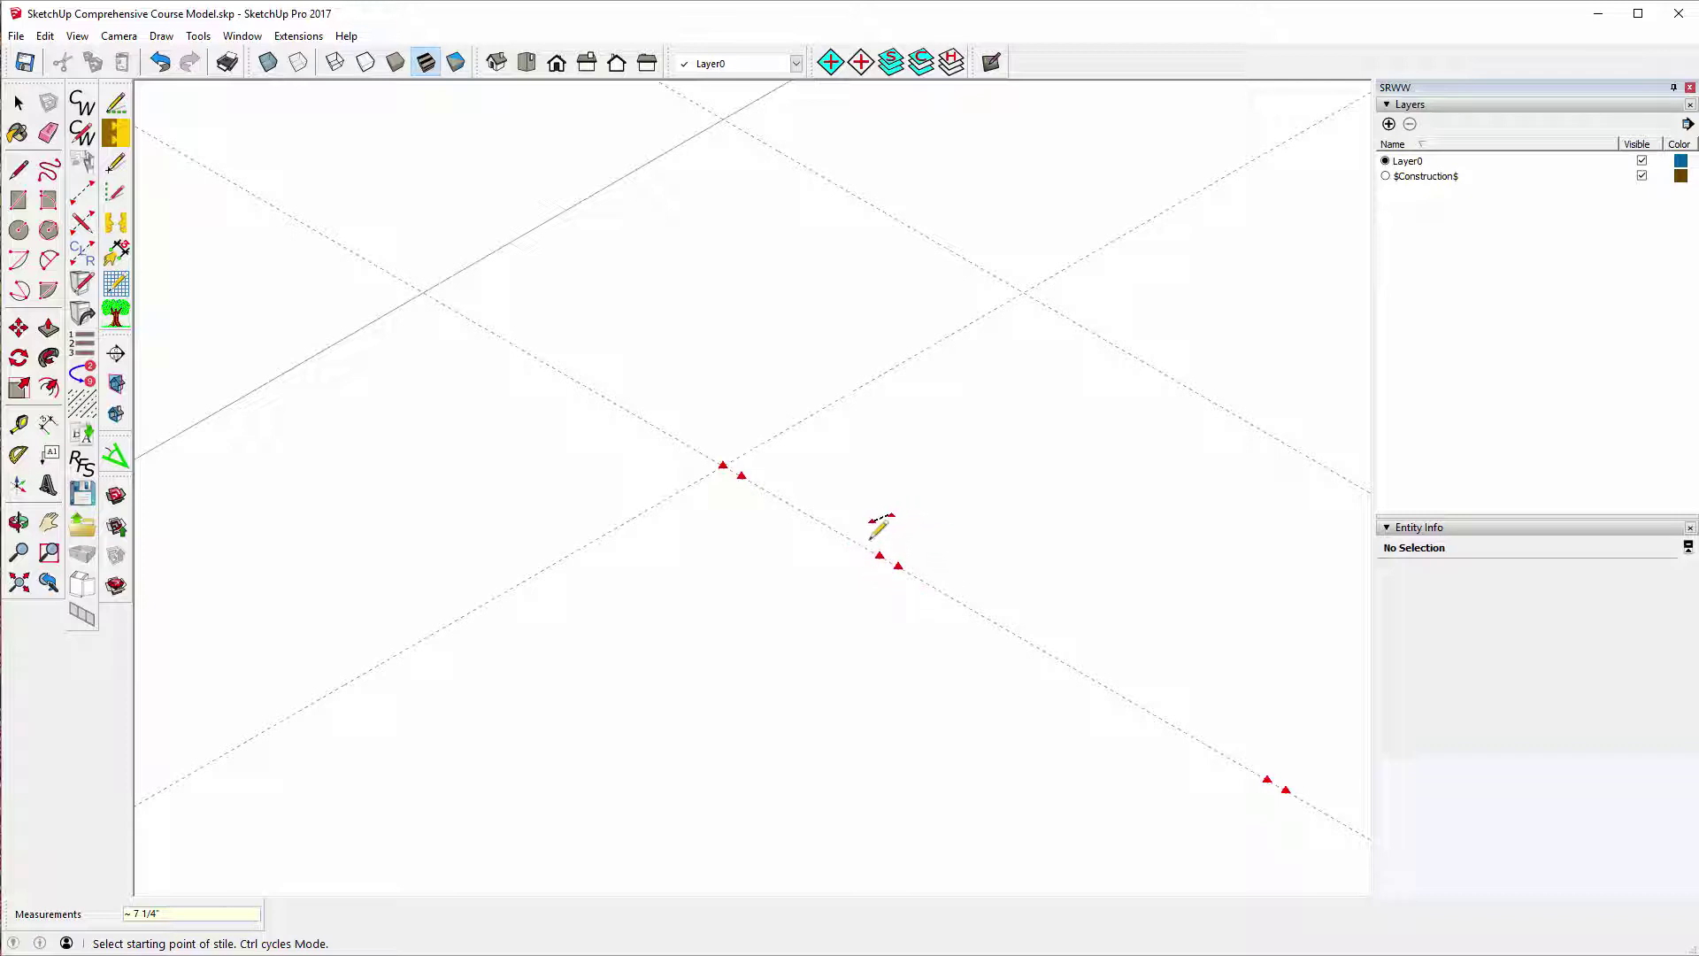
- Place another stile 15 inches back from the Right End Opening stile
left_click(1267, 779)
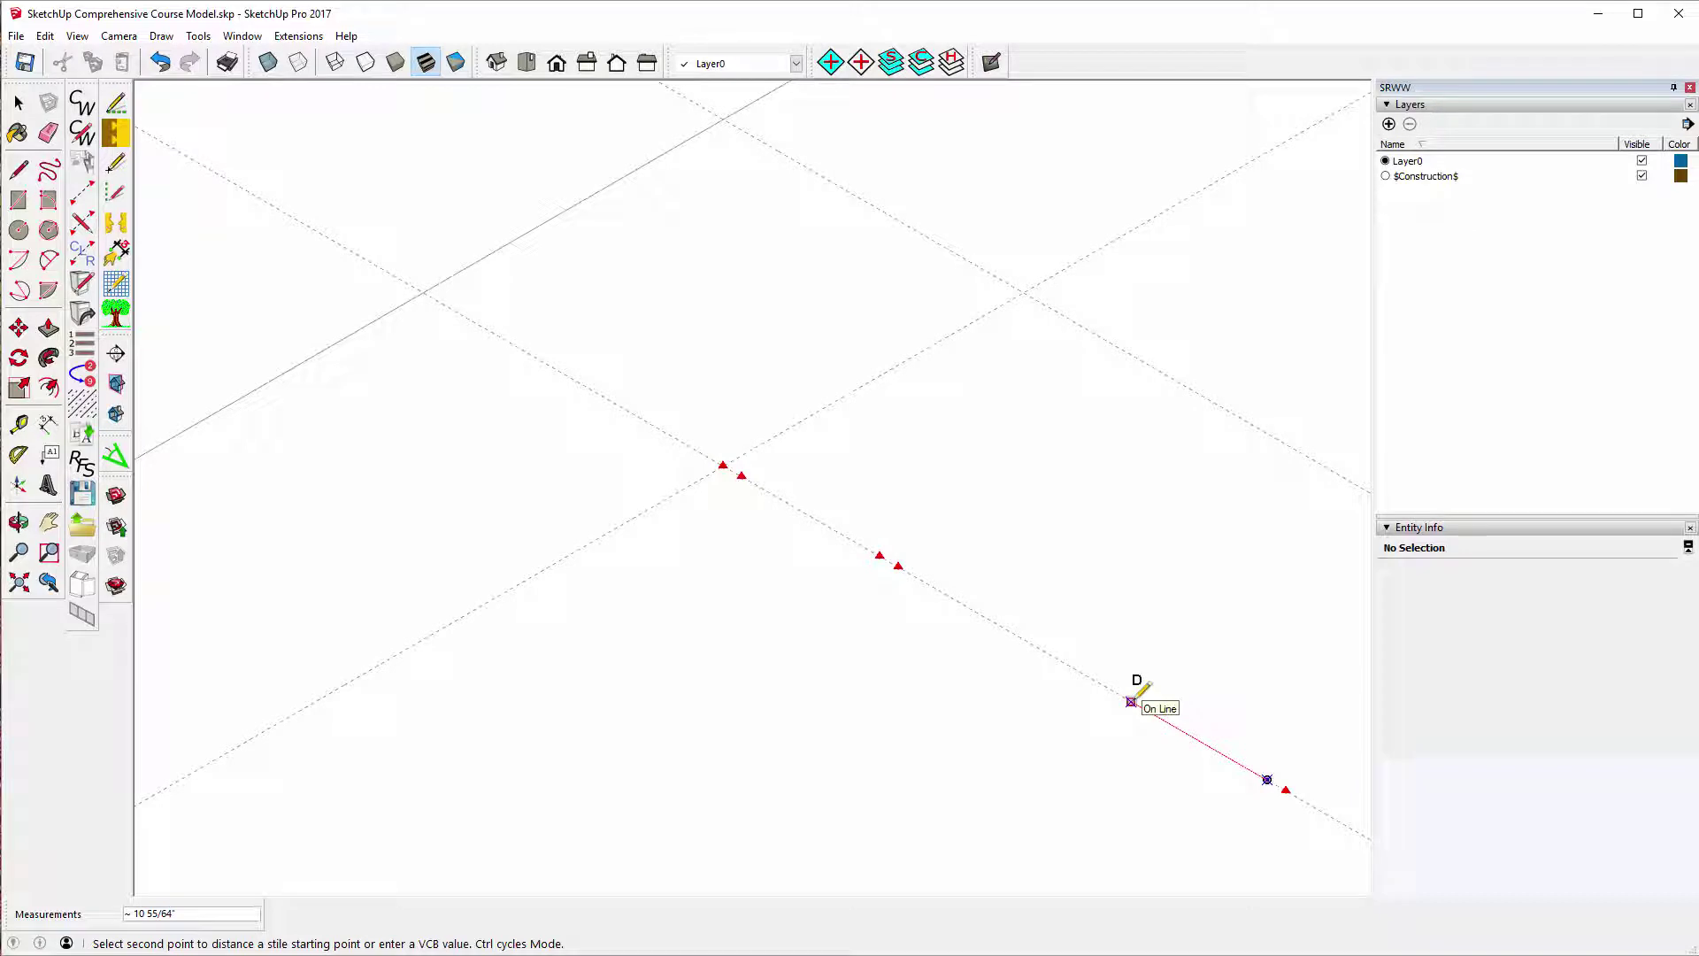
type("15")
key("Return")
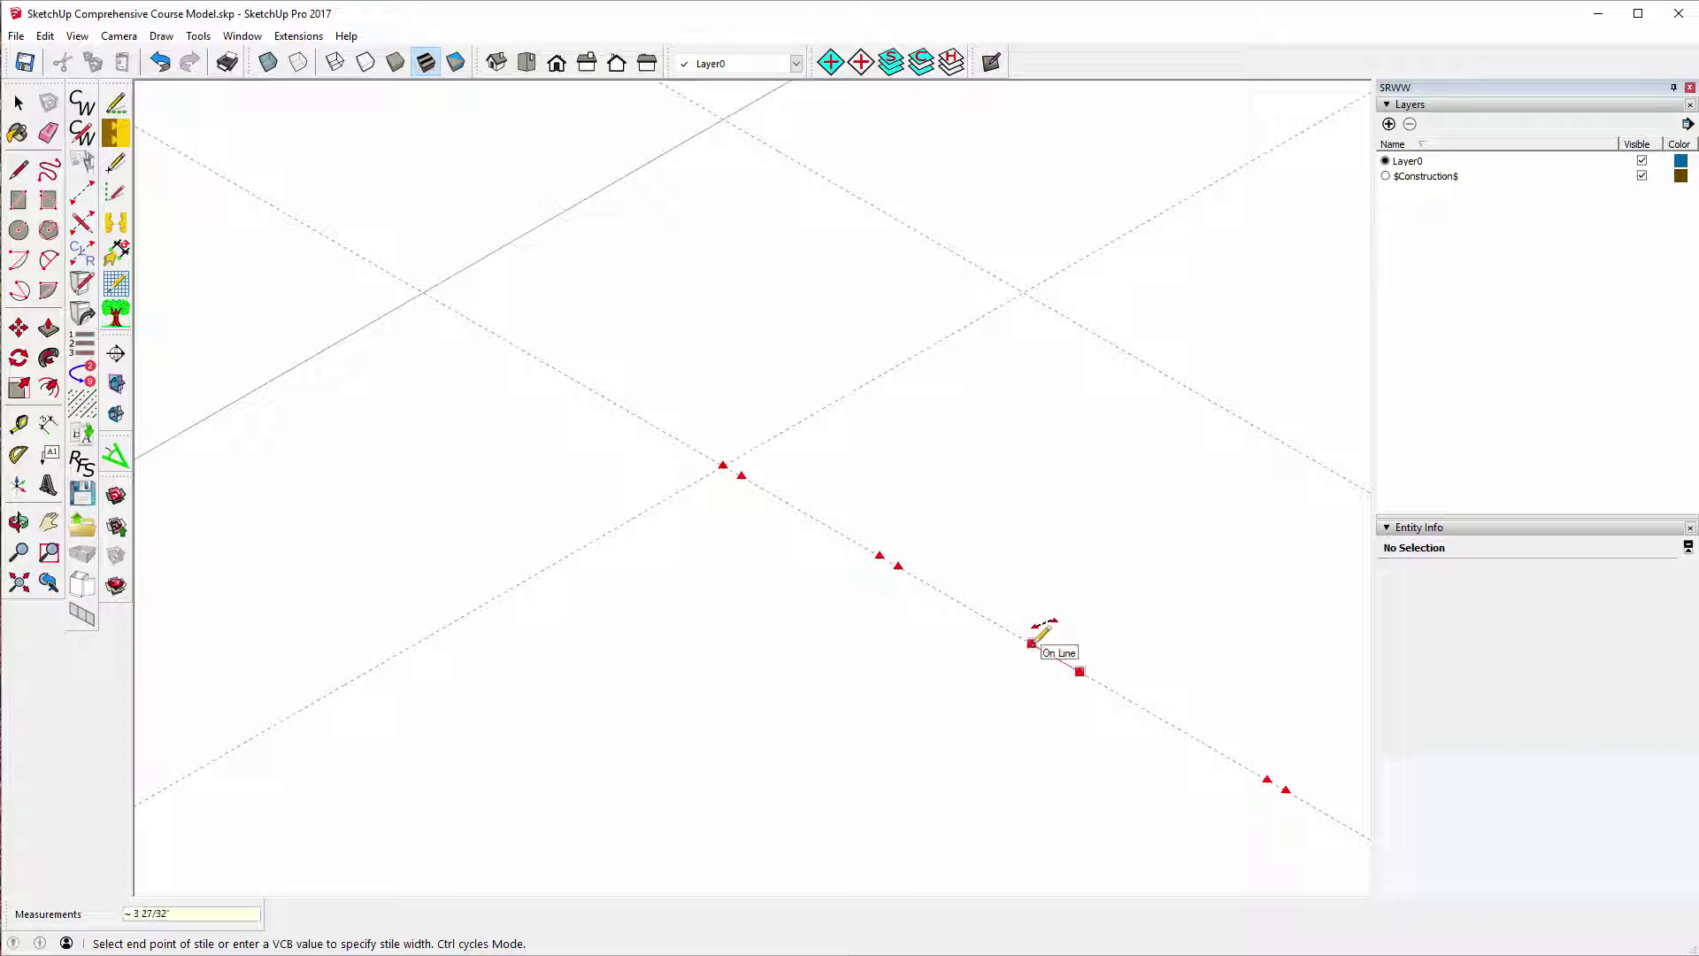
key("Return")
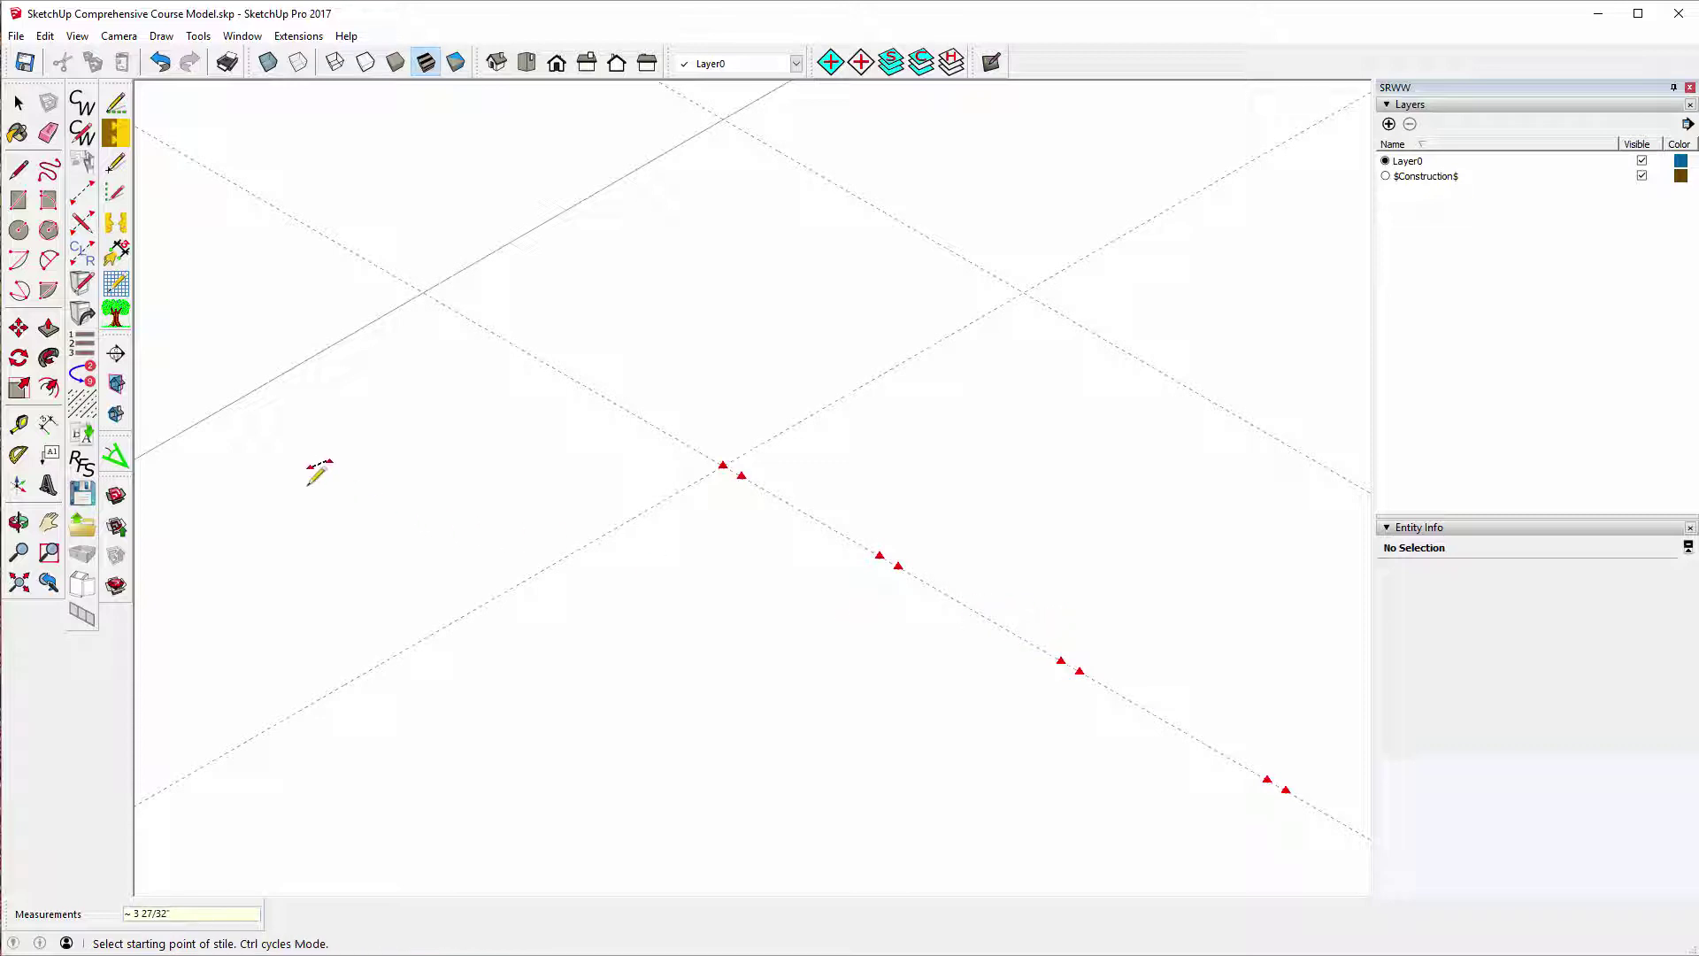
- Measure 13" along the wall guide line from a marker with the Tape Measure
left_click(18, 426)
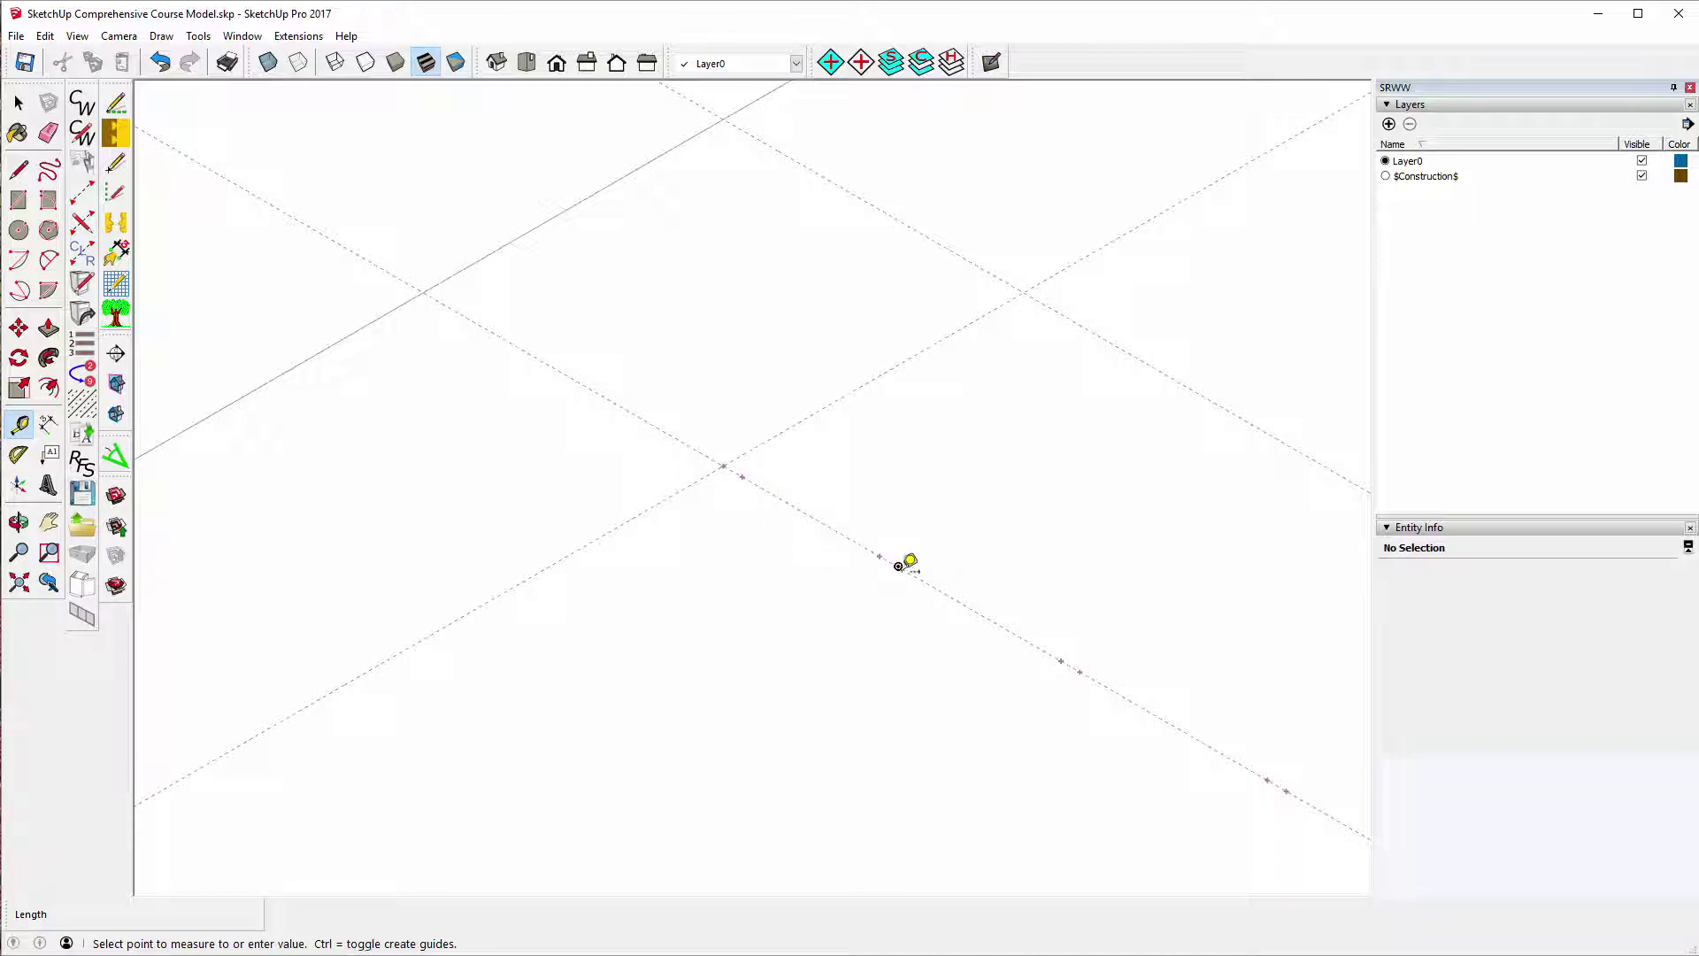
left_click(898, 566)
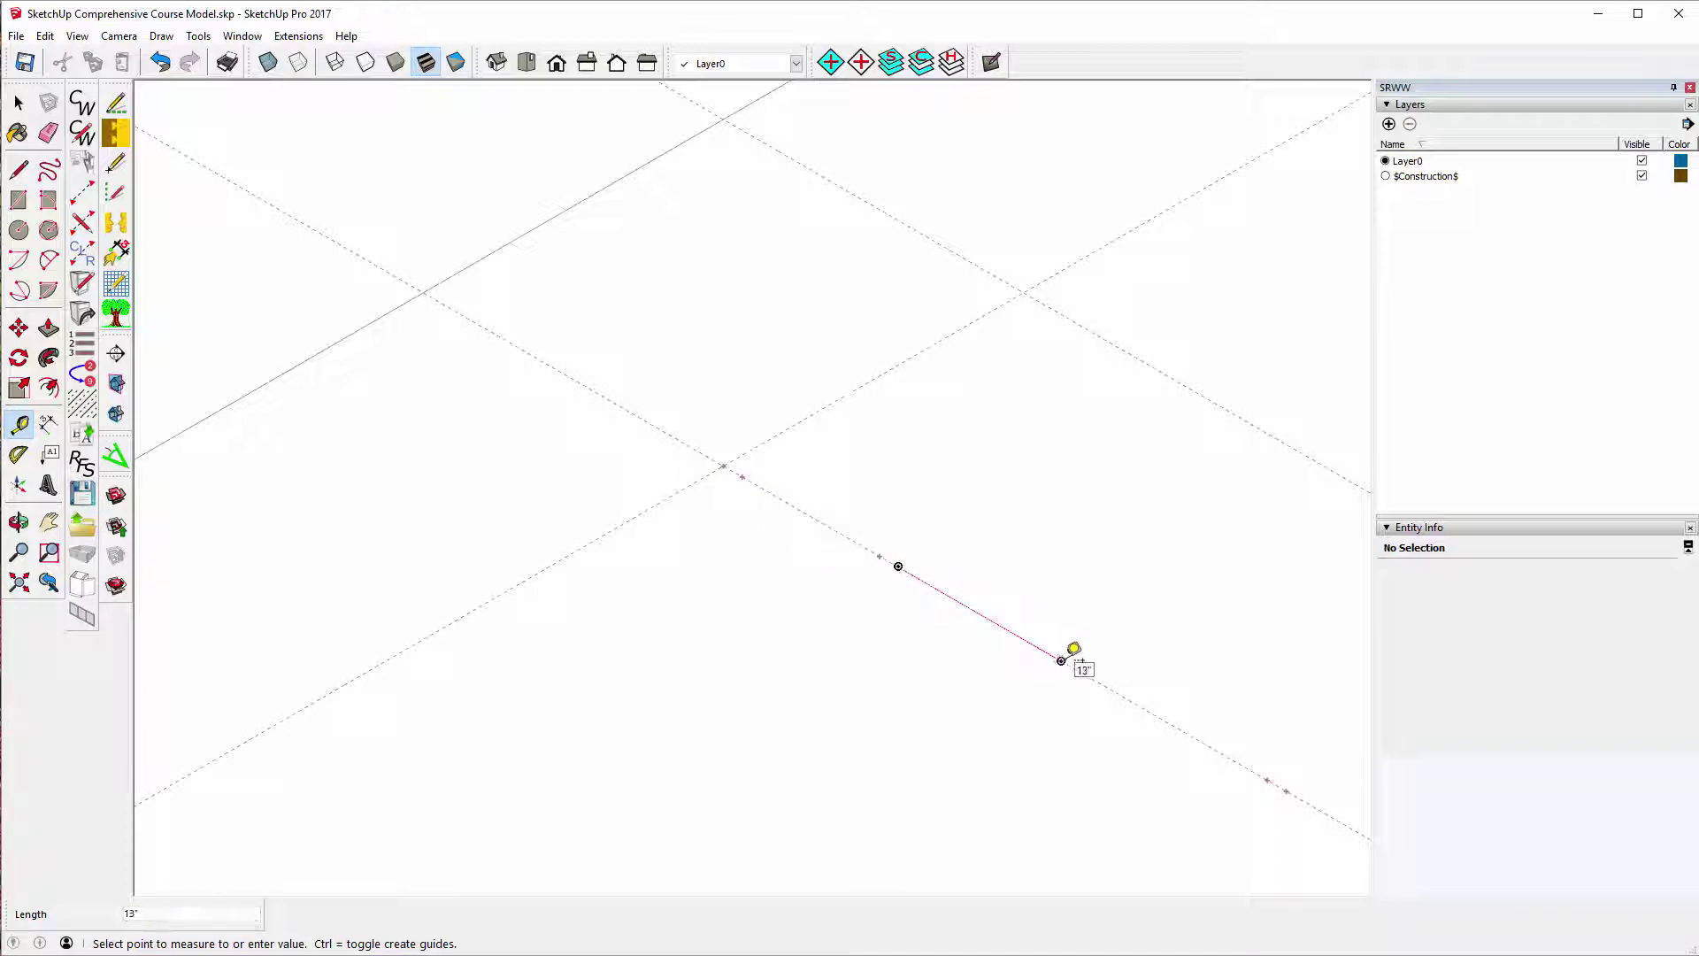
left_click(1068, 655)
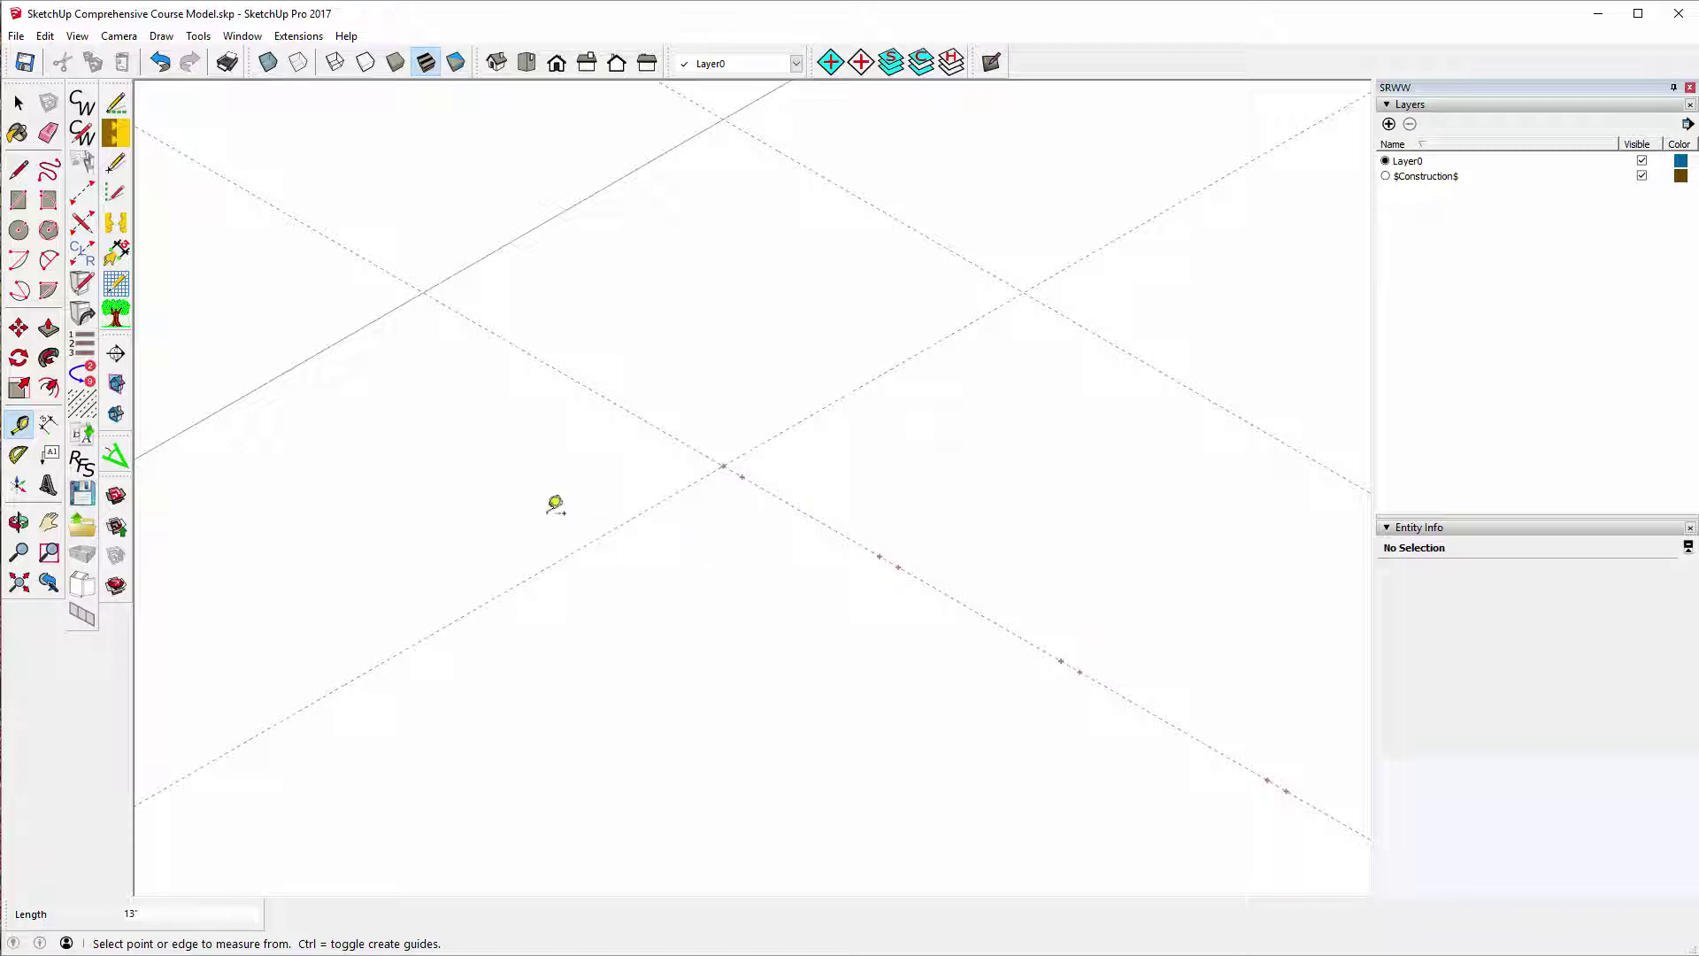
left_click(81, 194)
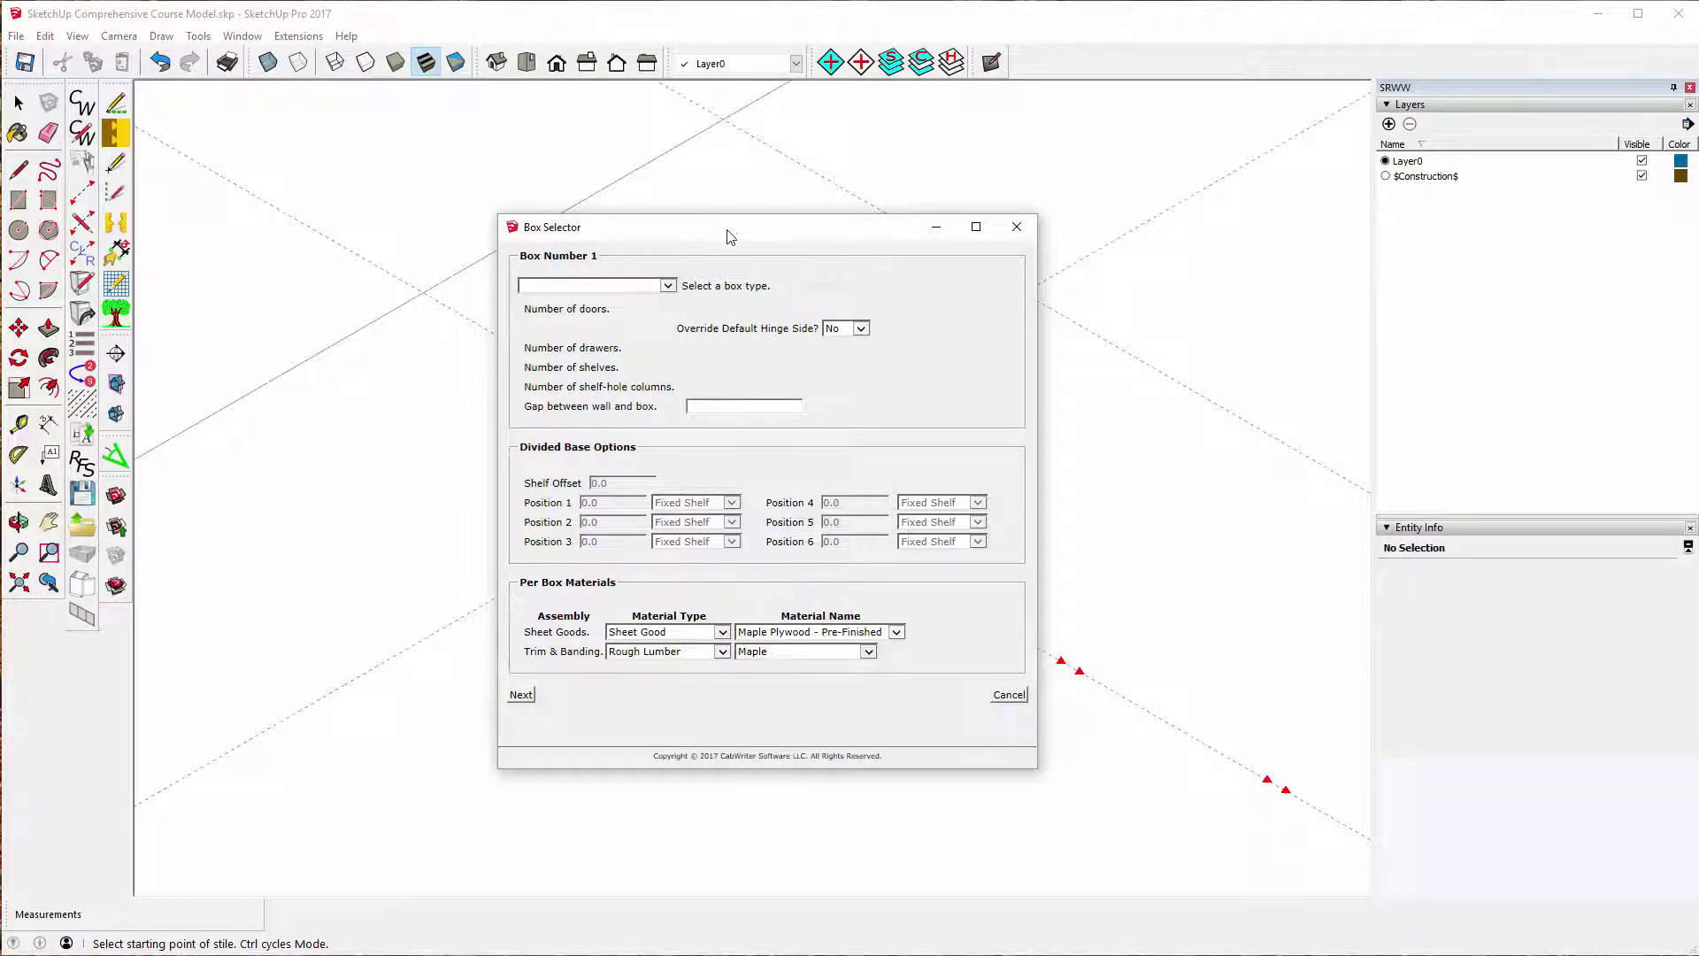
- Set boxes 1–3 to Diagonal Corner Base, Drawer Bank Base and Standard Base w/Drawer(s), then generate
left_click_drag(727, 236, 345, 219)
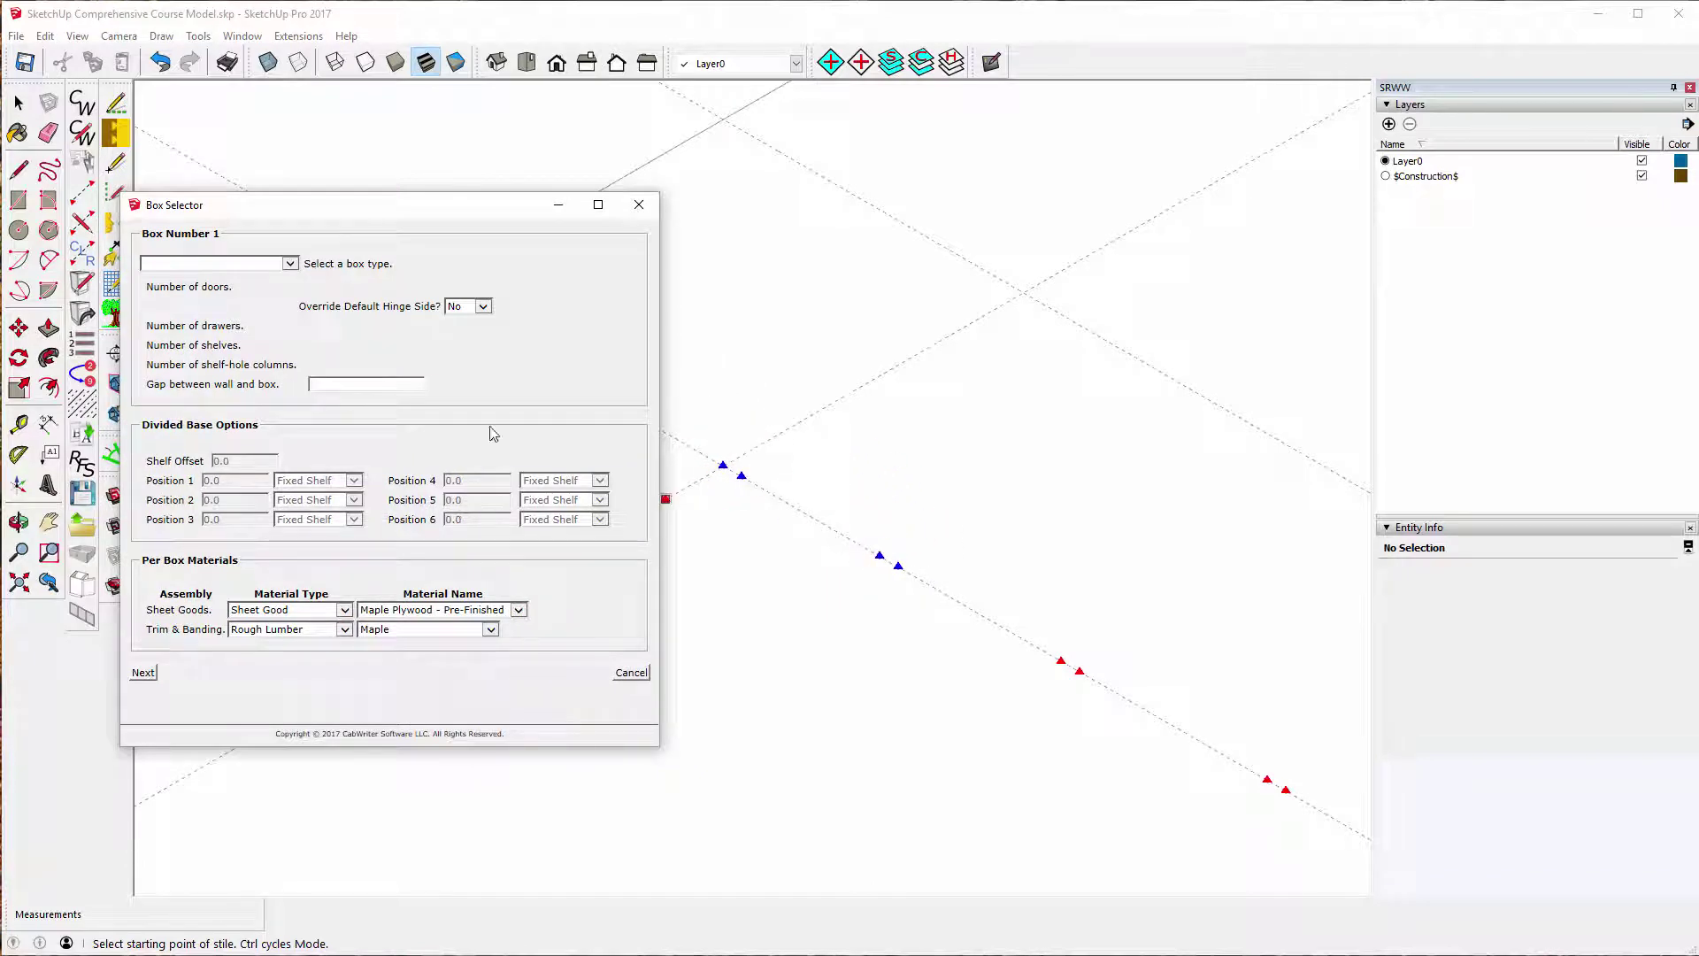
left_click(290, 263)
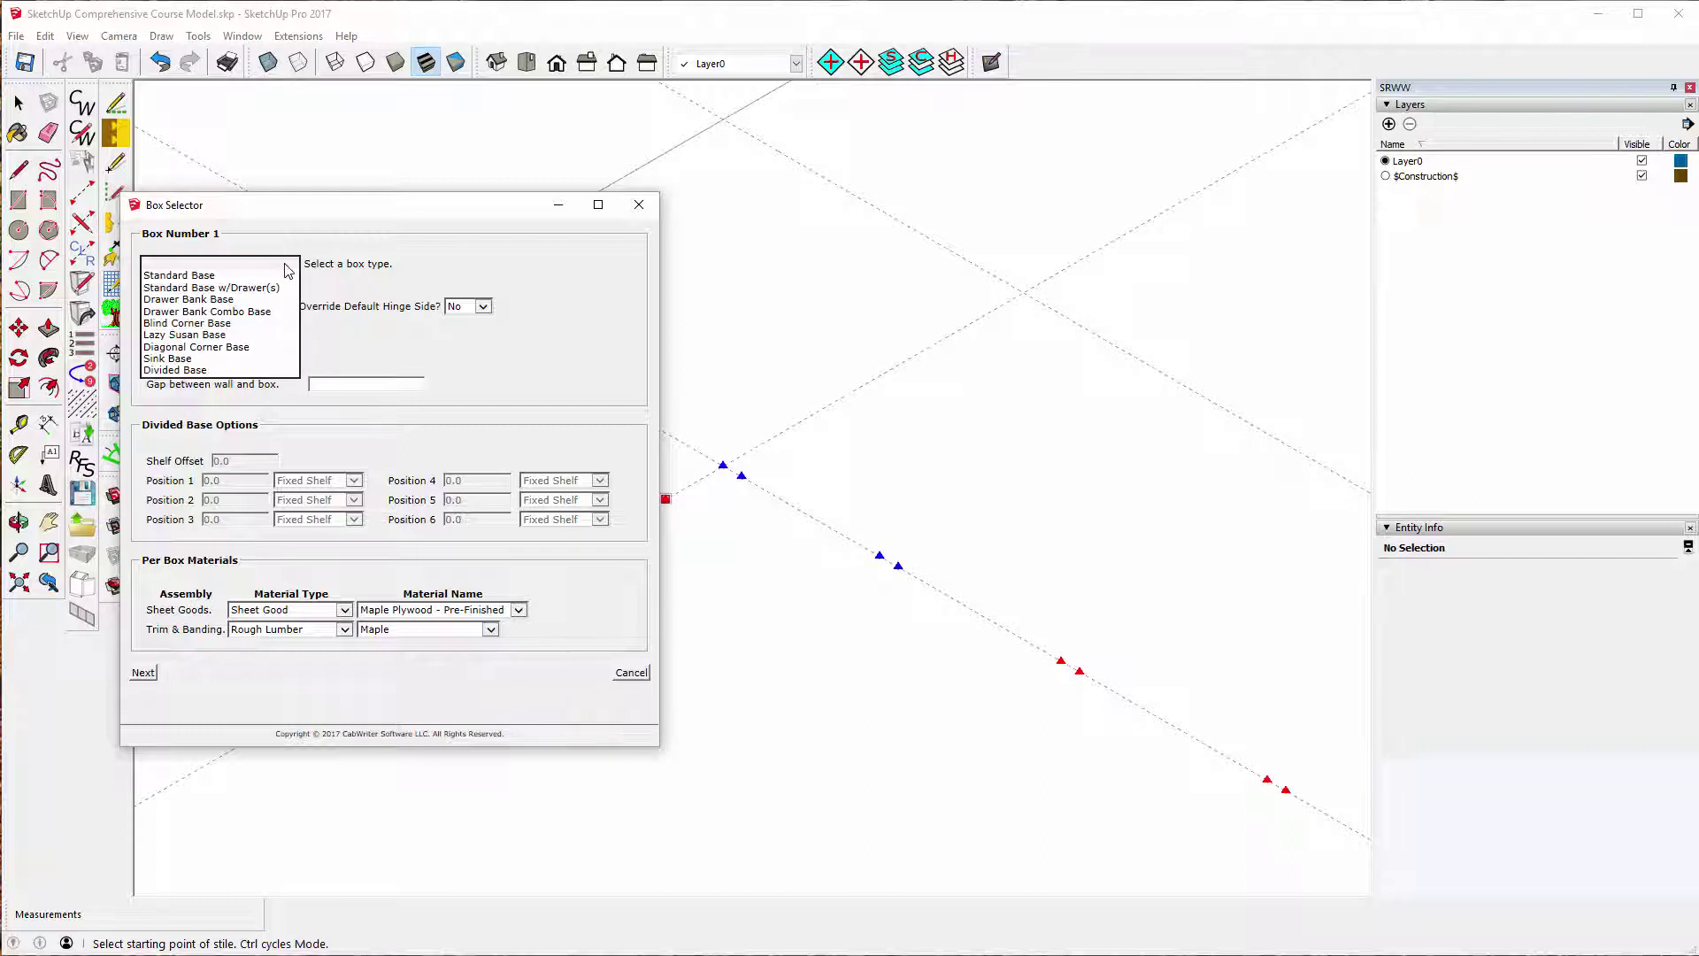
left_click(173, 347)
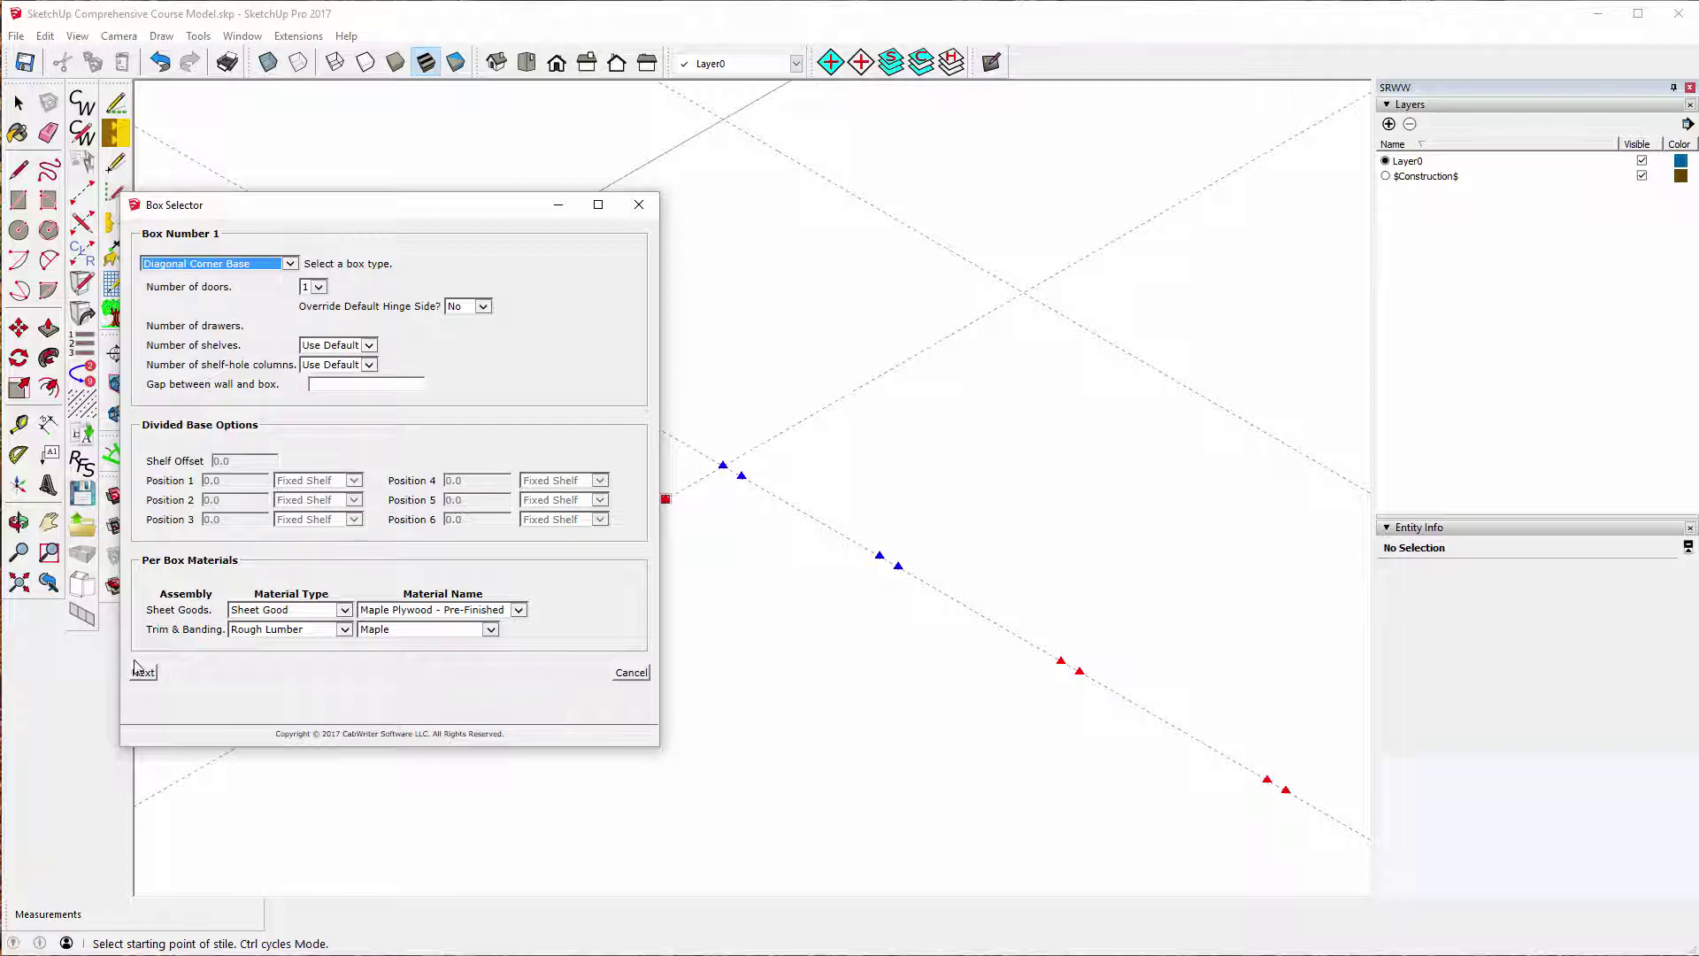
left_click(142, 674)
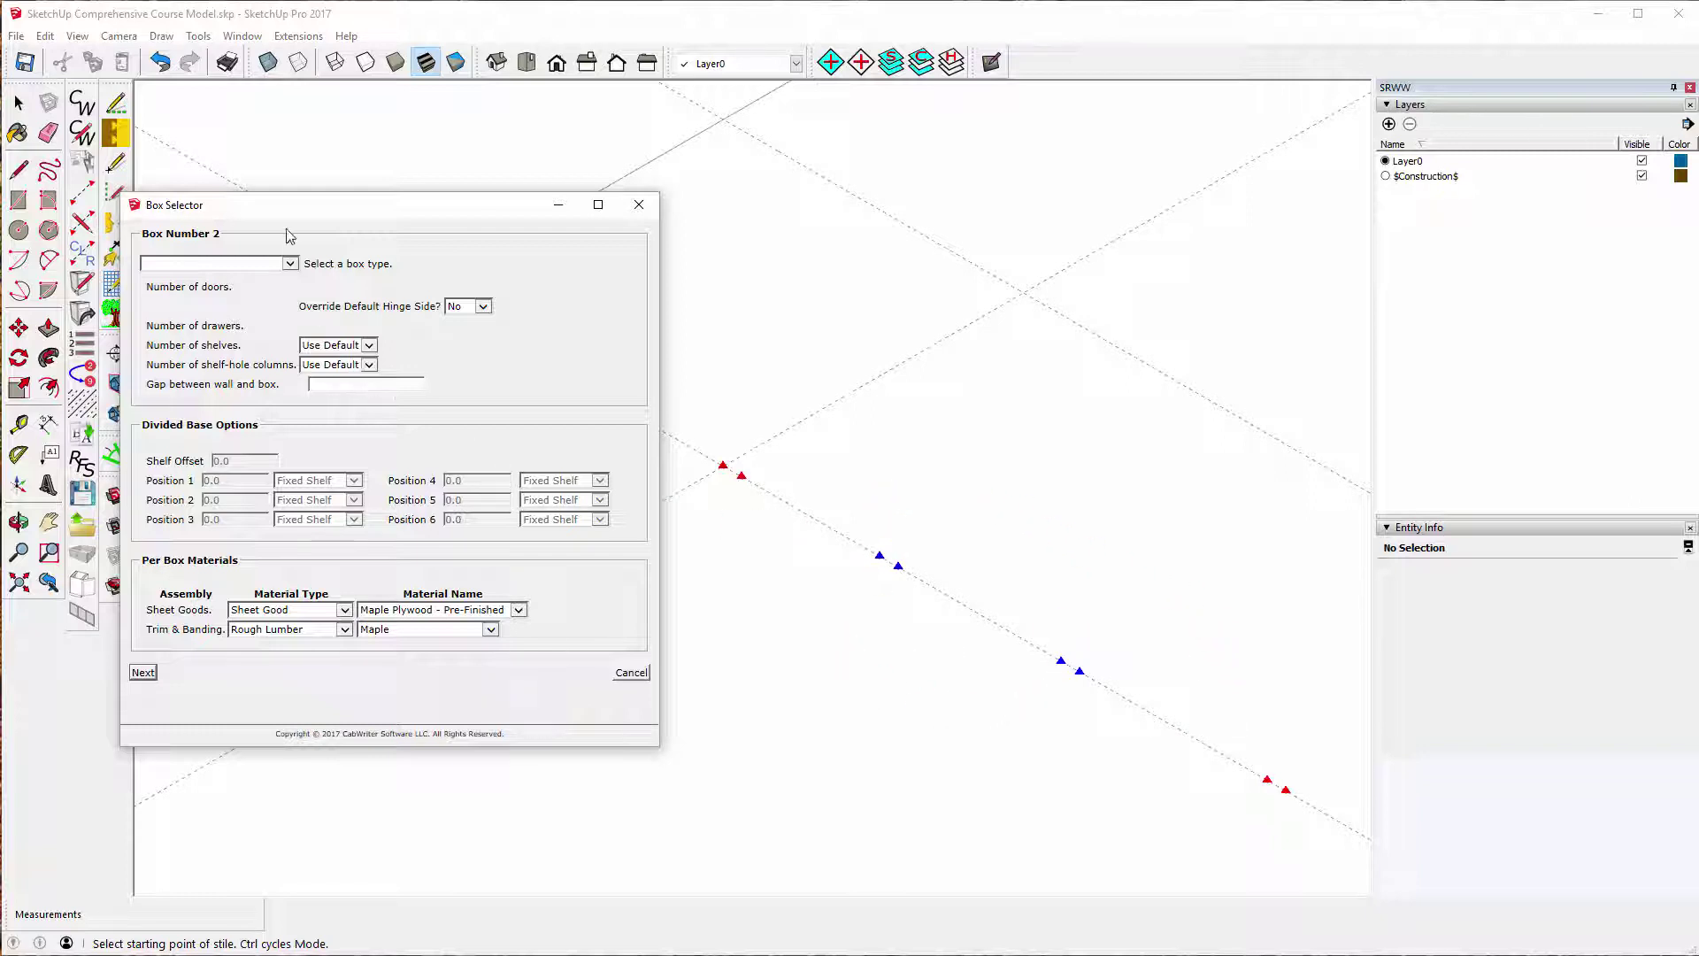
left_click(290, 264)
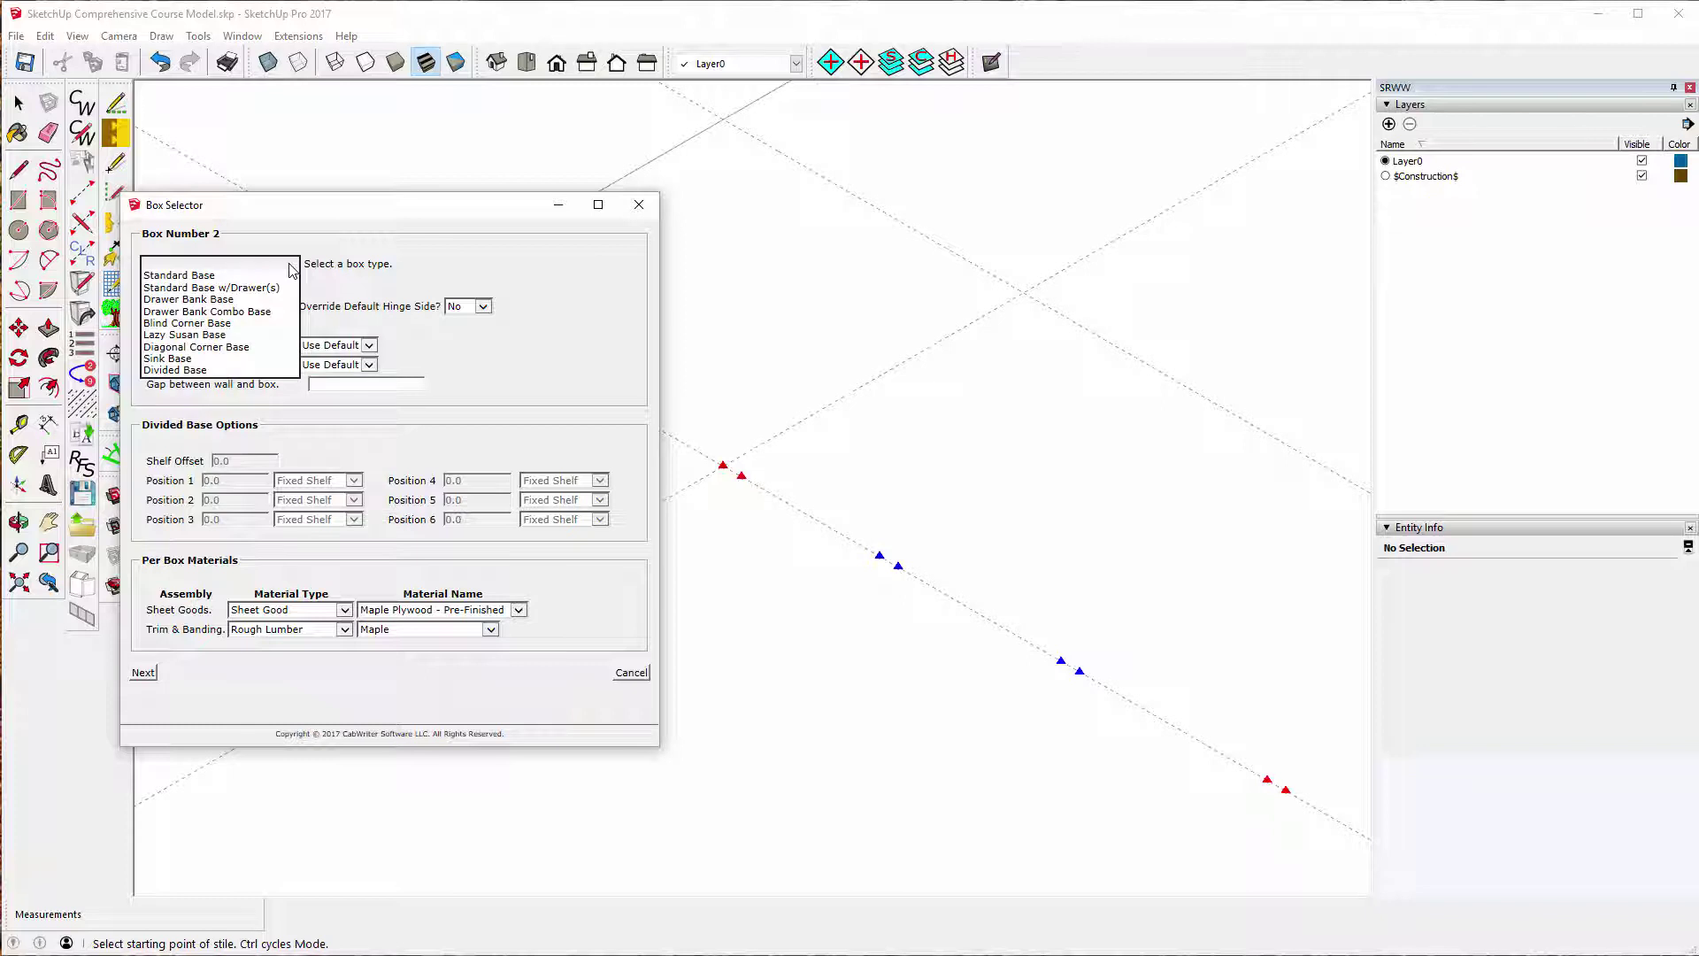
left_click(218, 301)
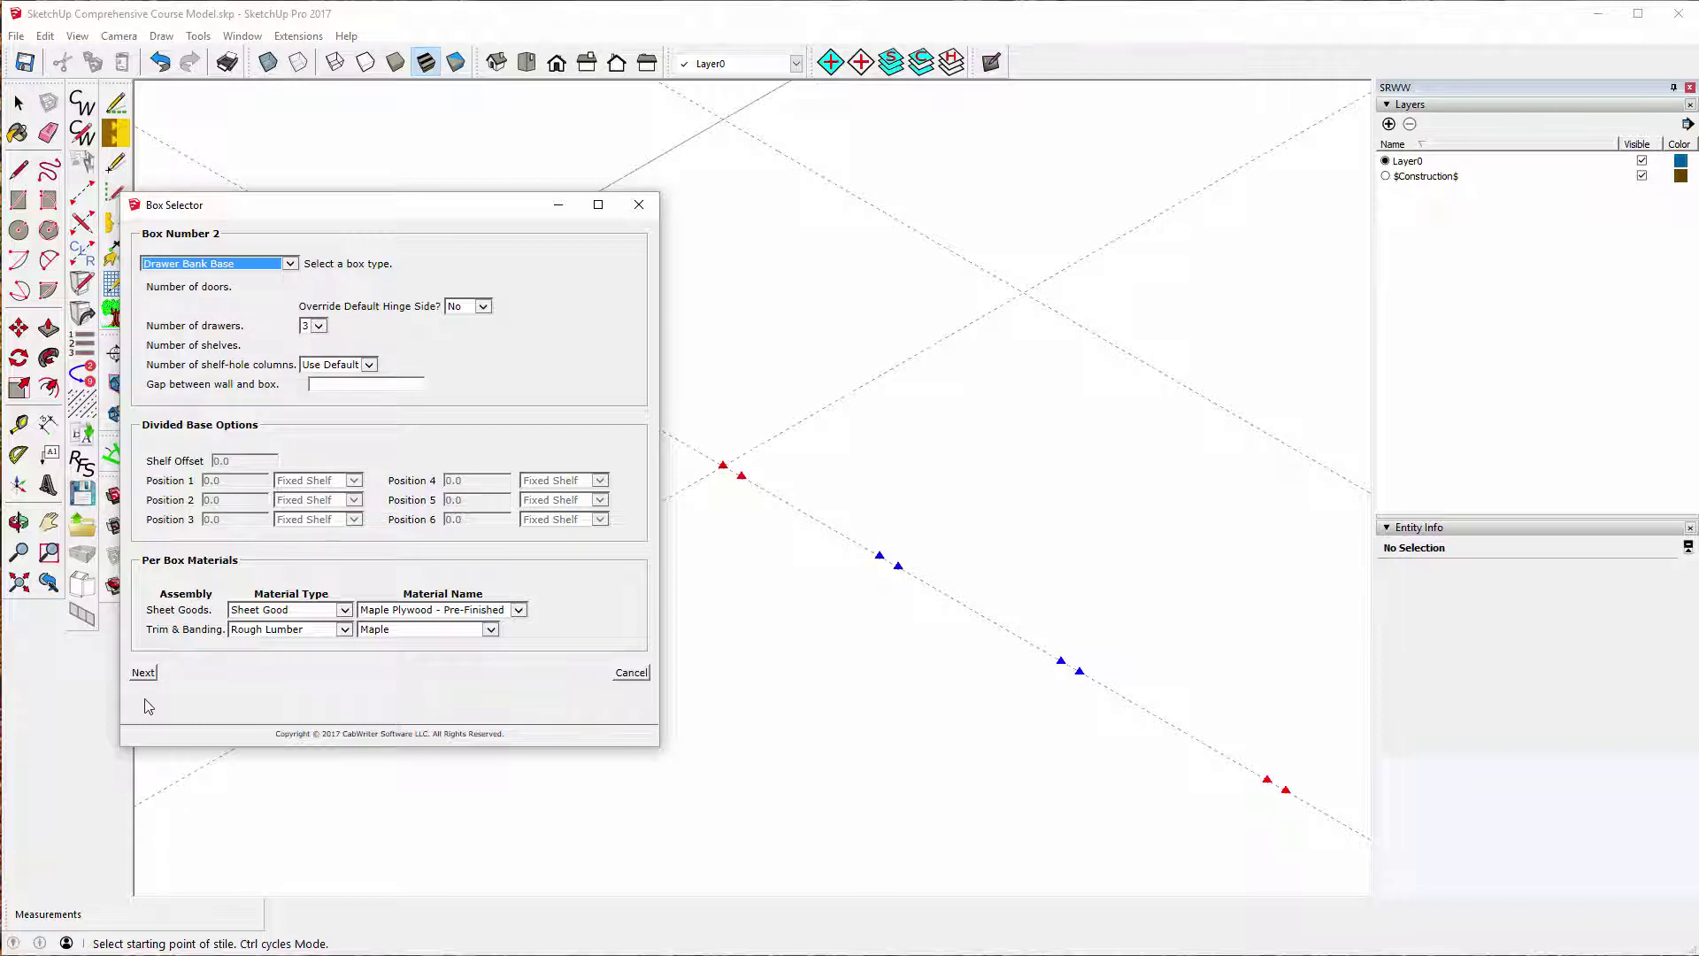
left_click(144, 675)
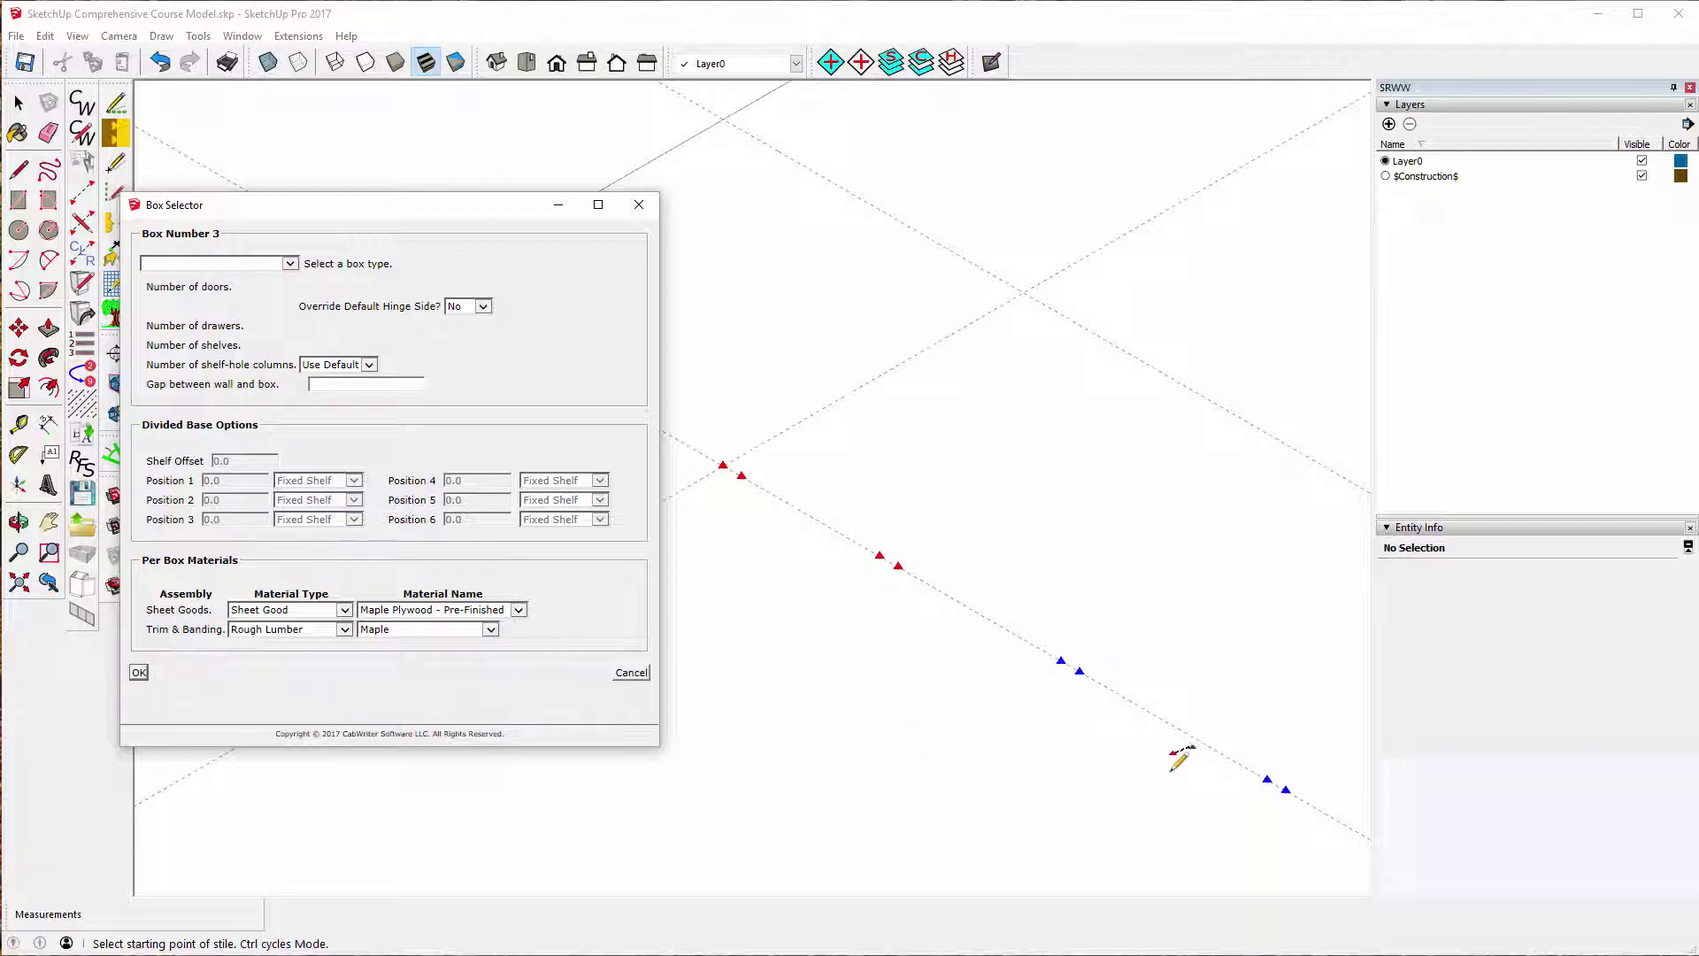
left_click(289, 263)
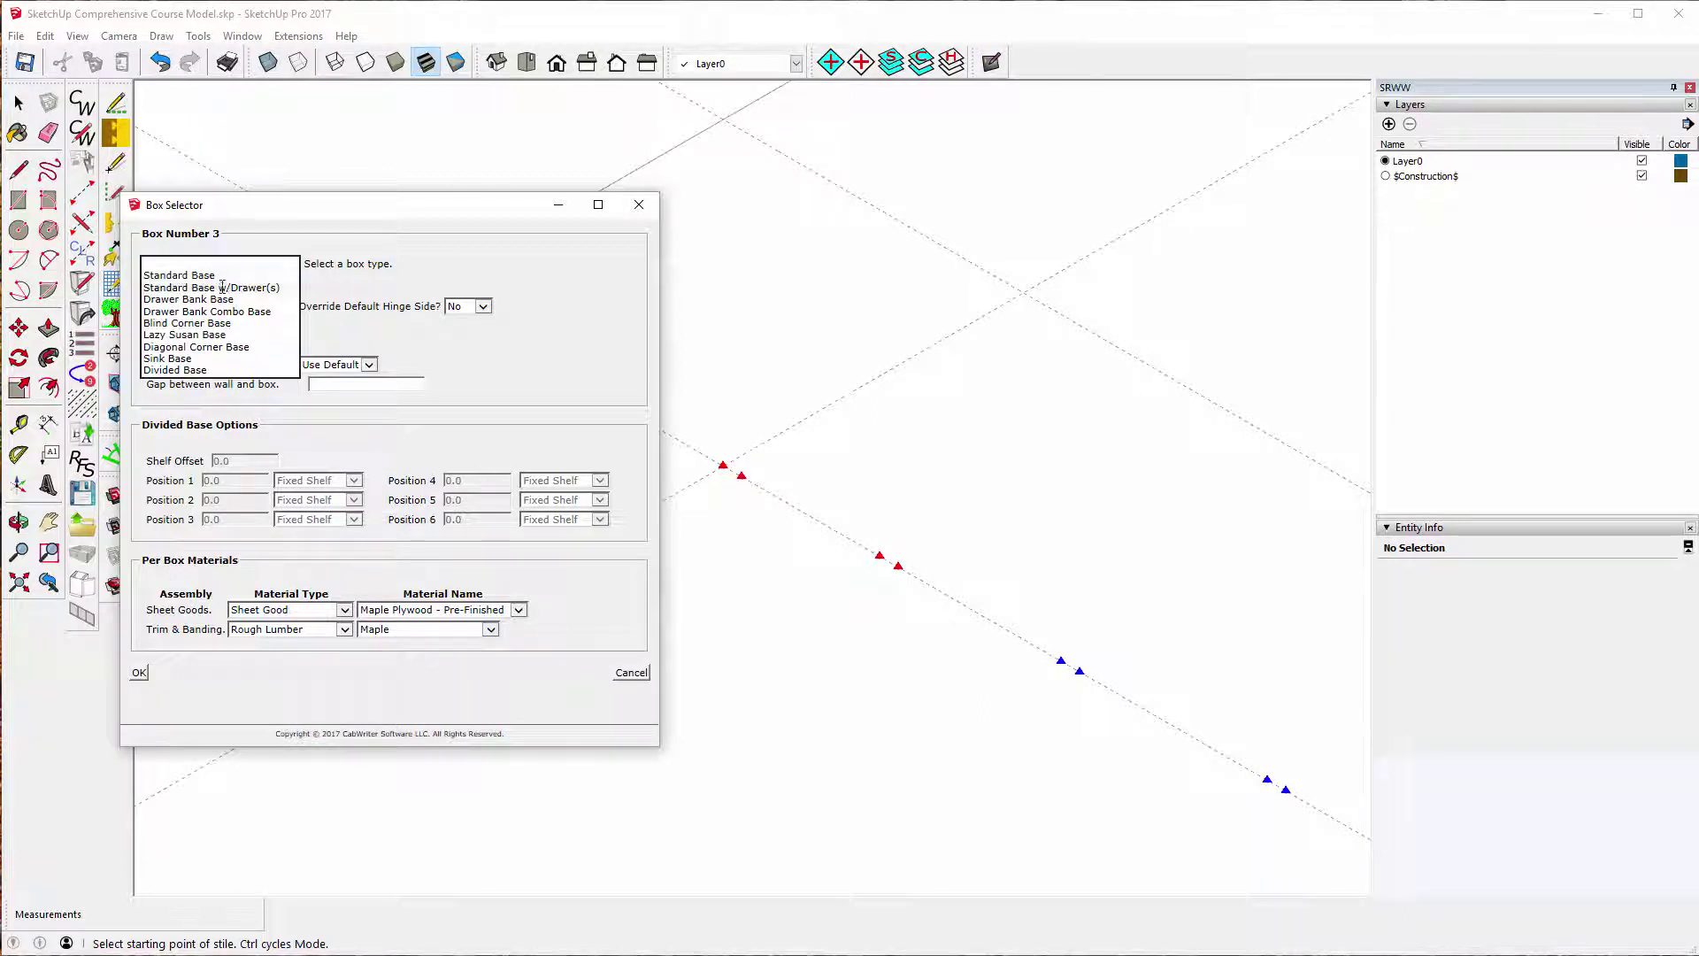
left_click(257, 288)
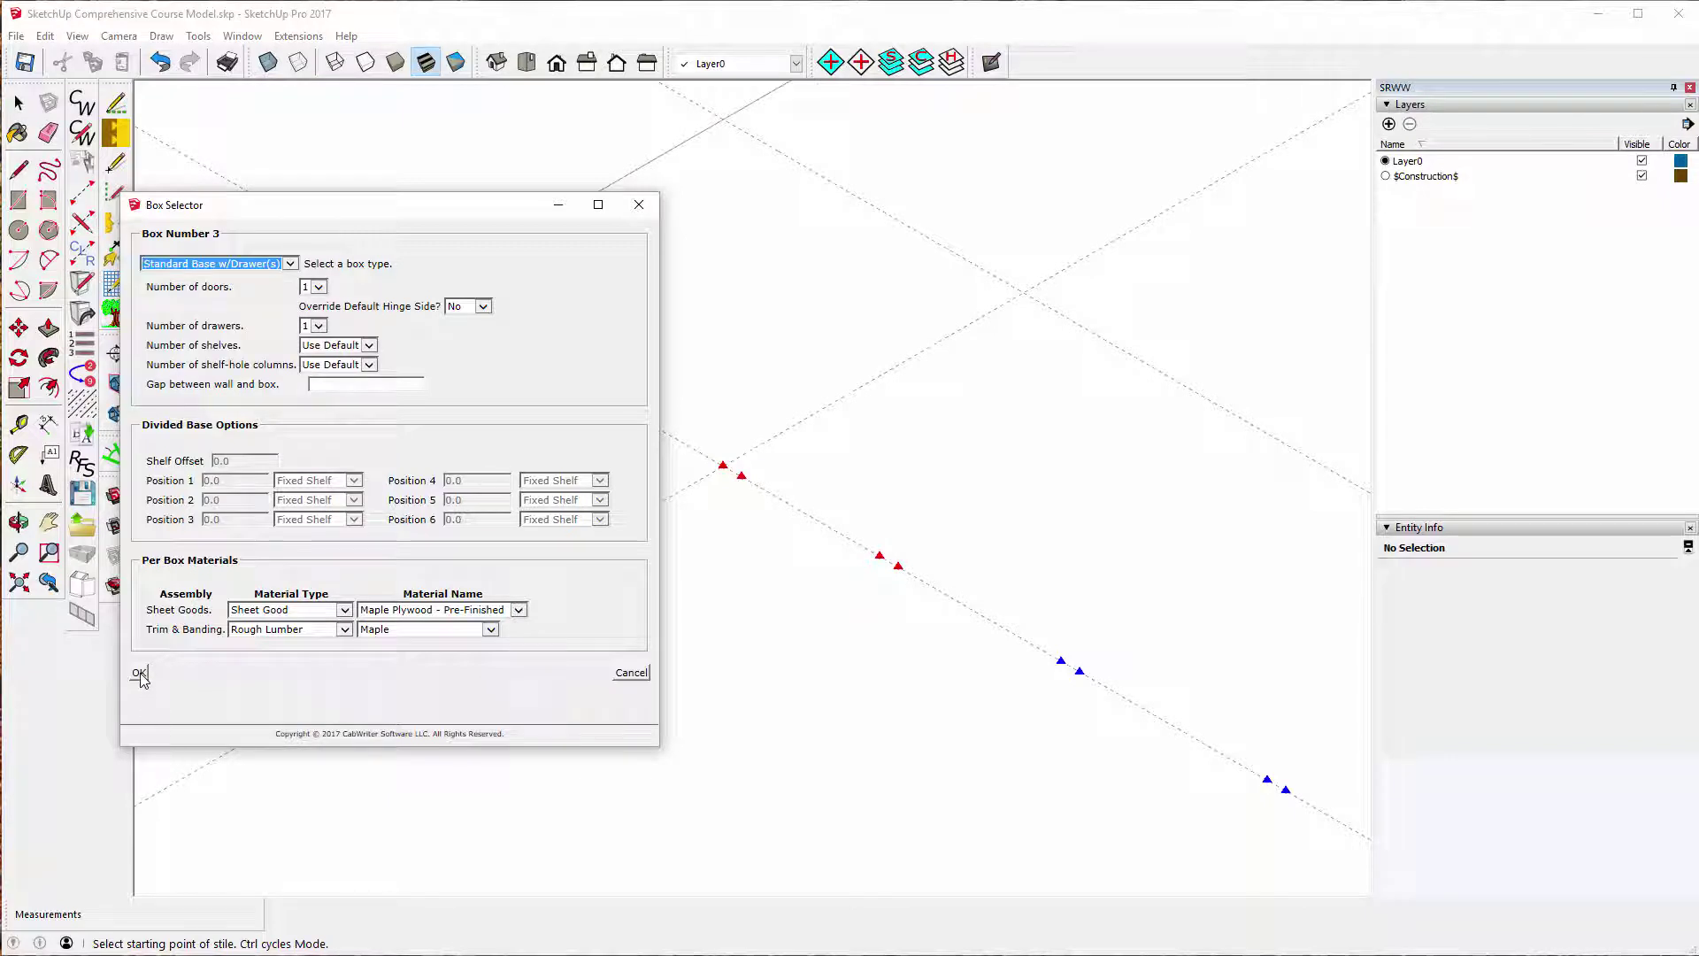
left_click(139, 675)
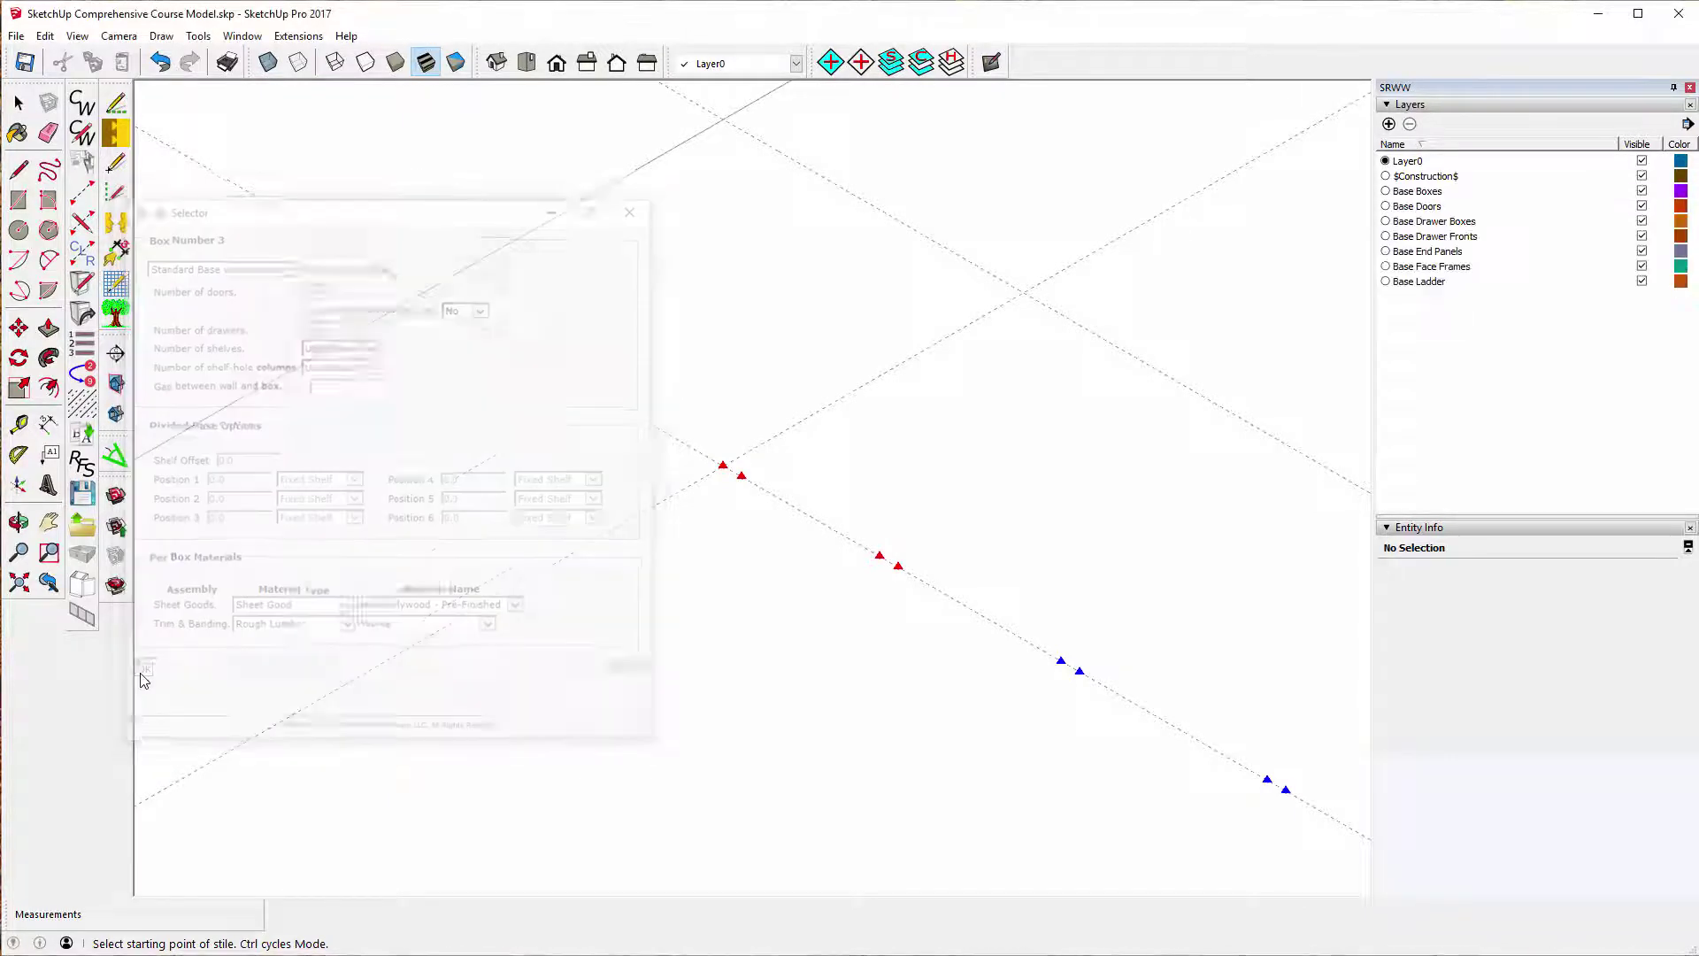
- Zoom out to see the whole three-cabinet corner run
scroll(245, 712, "down", 6)
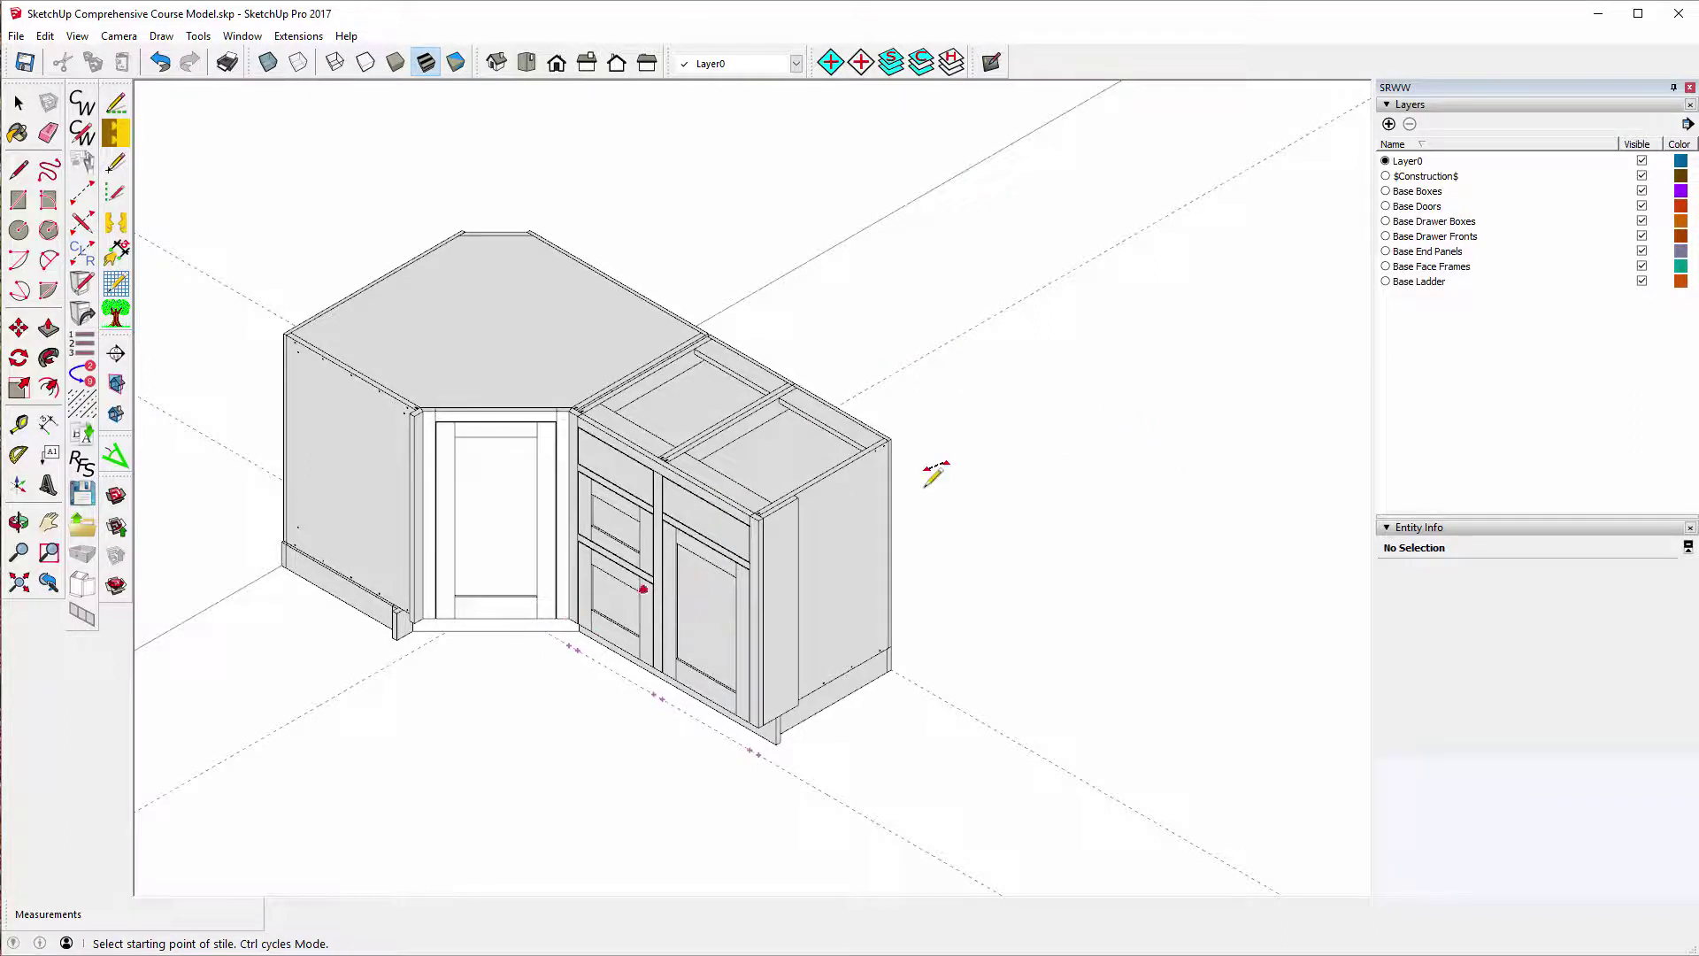
scroll(1016, 423, "down", 2)
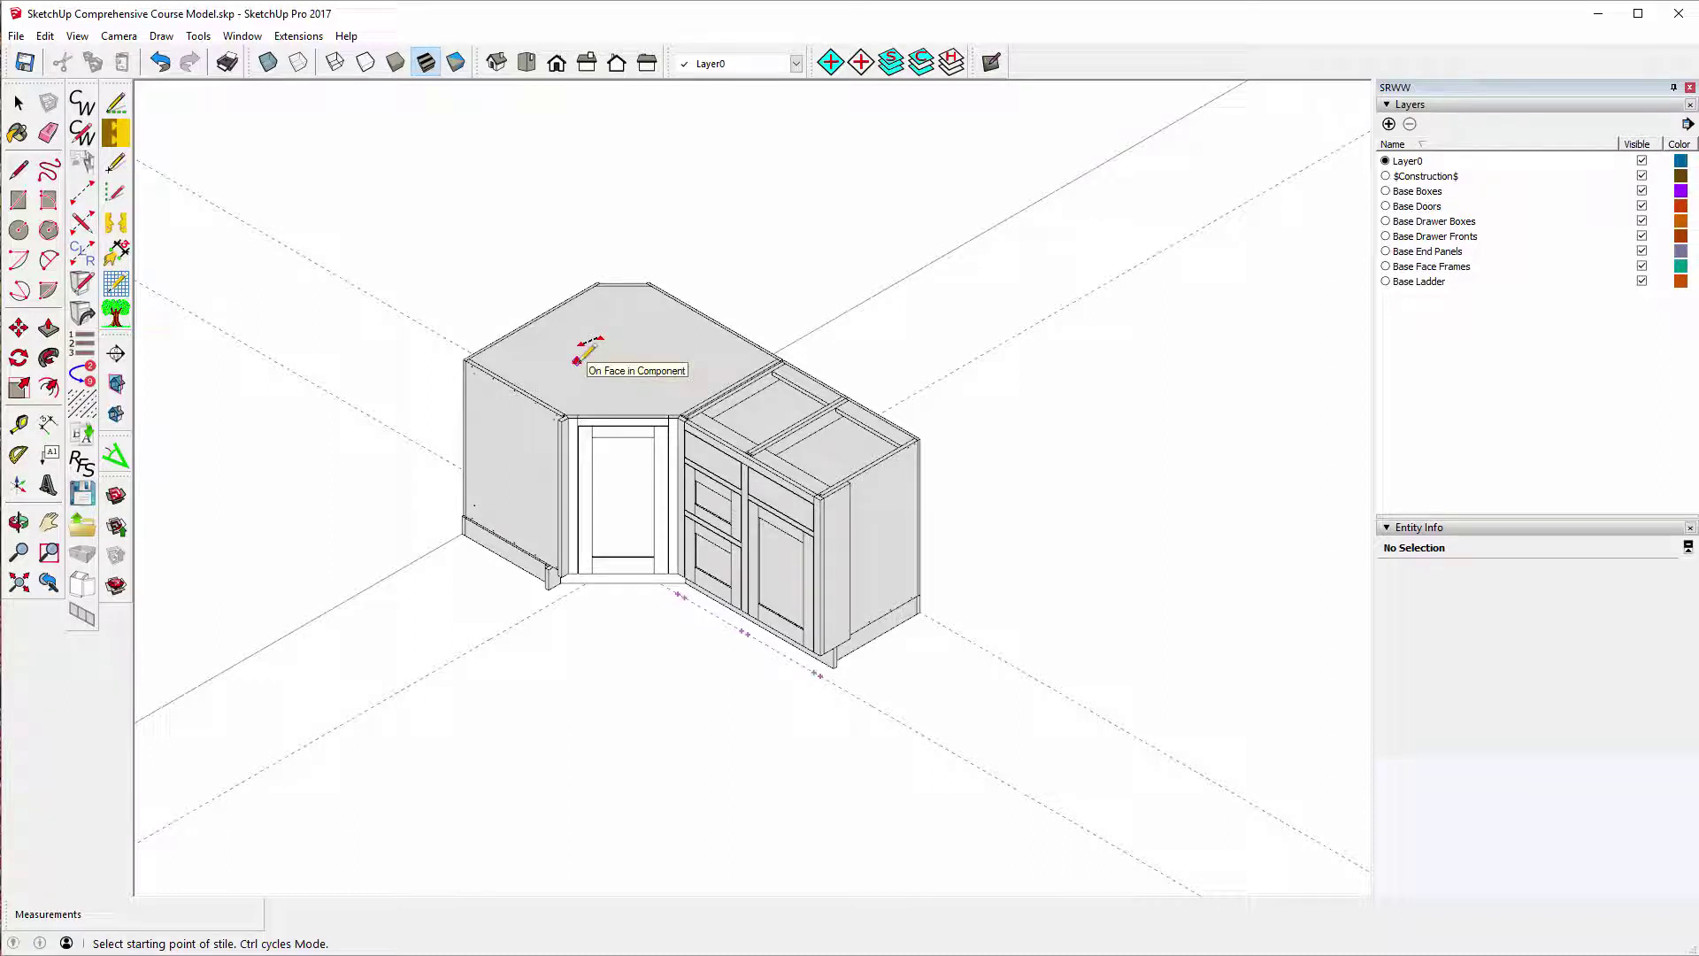
left_click(18, 104)
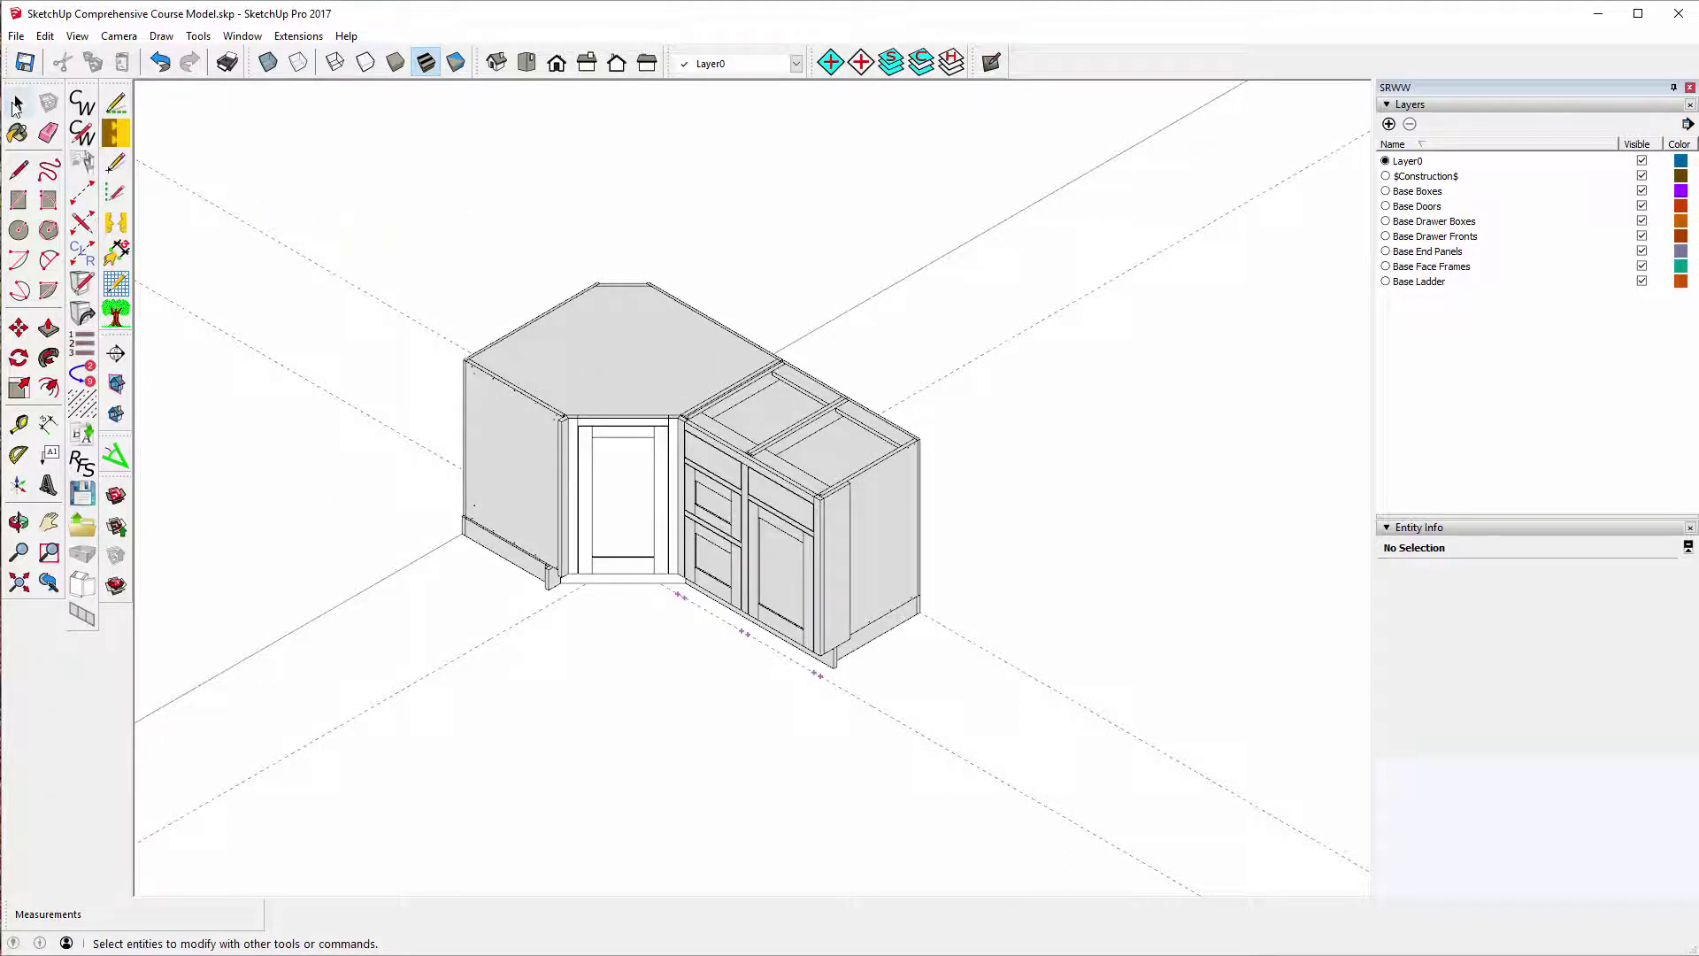
left_click(17, 105)
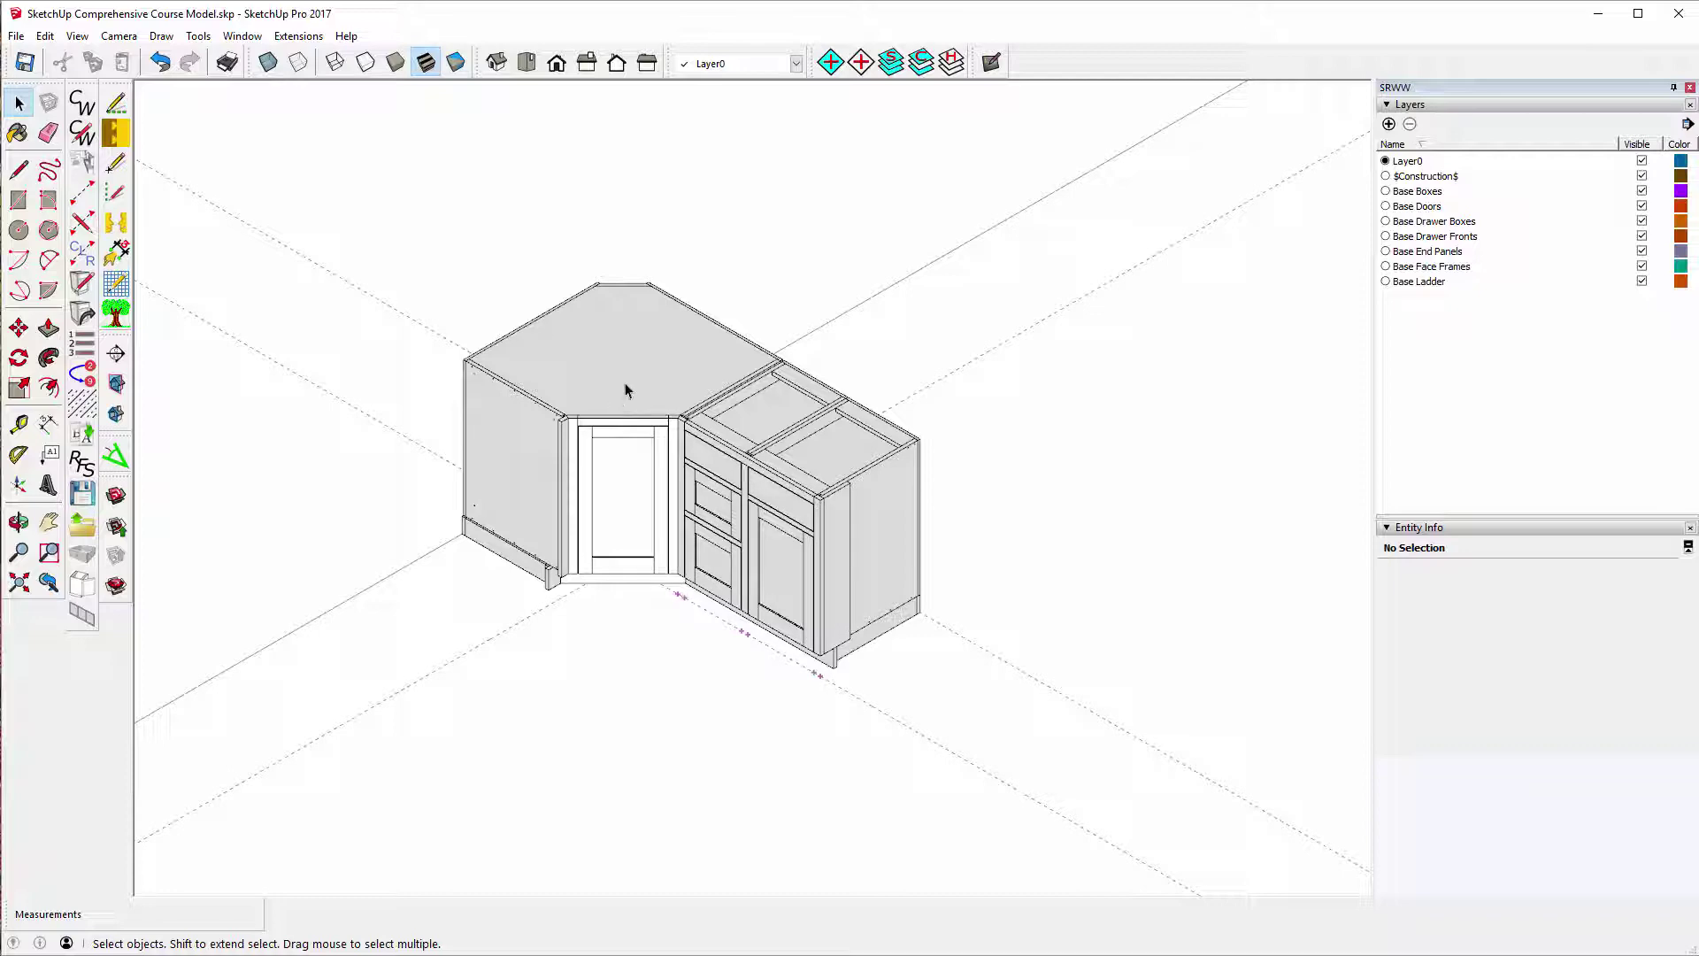
left_click(19, 522)
left_click_drag(511, 561, 535, 107)
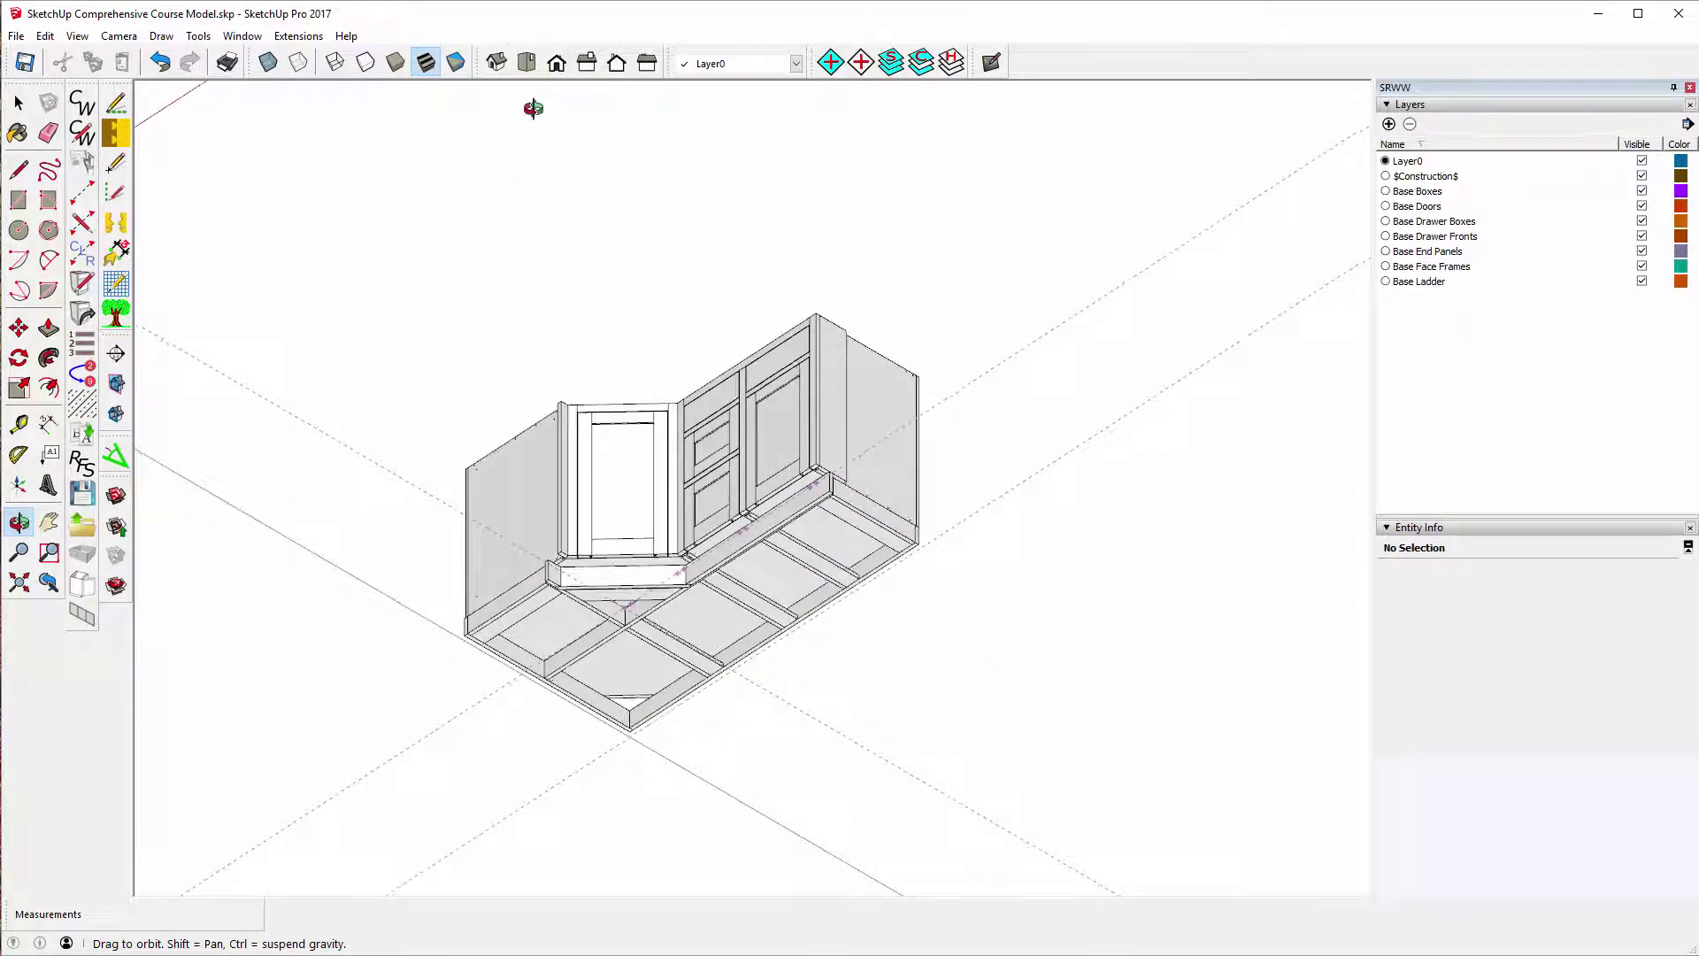
scroll(631, 541, "up", 10)
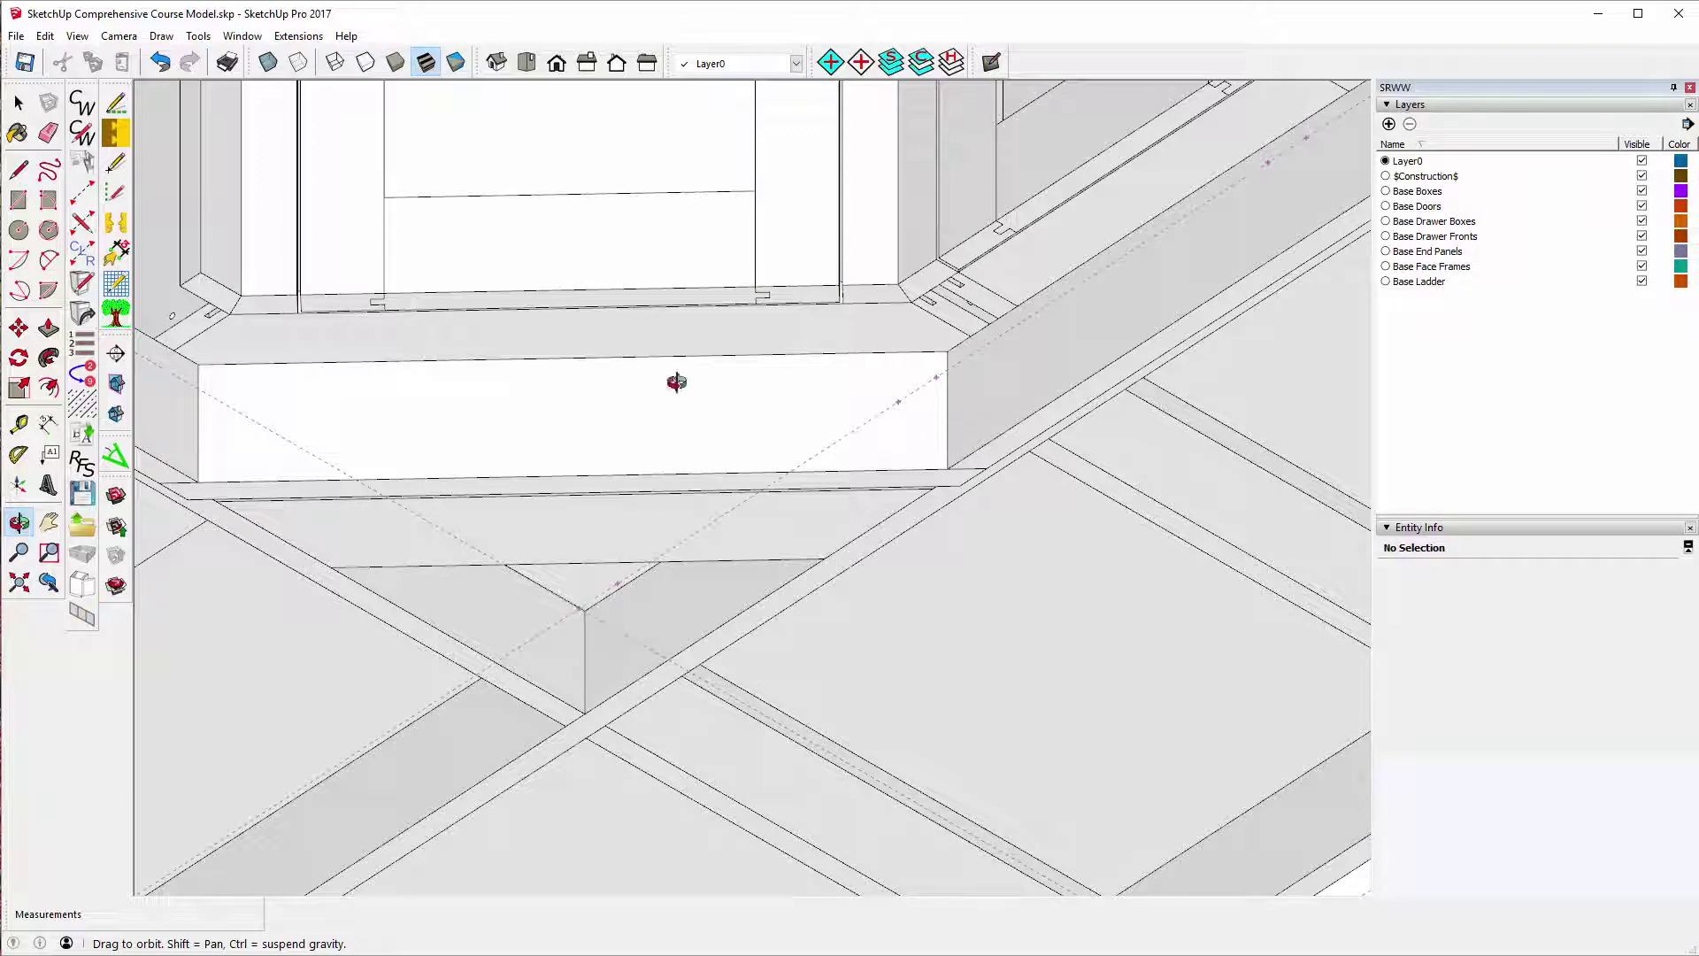
left_click_drag(677, 384, 728, 395)
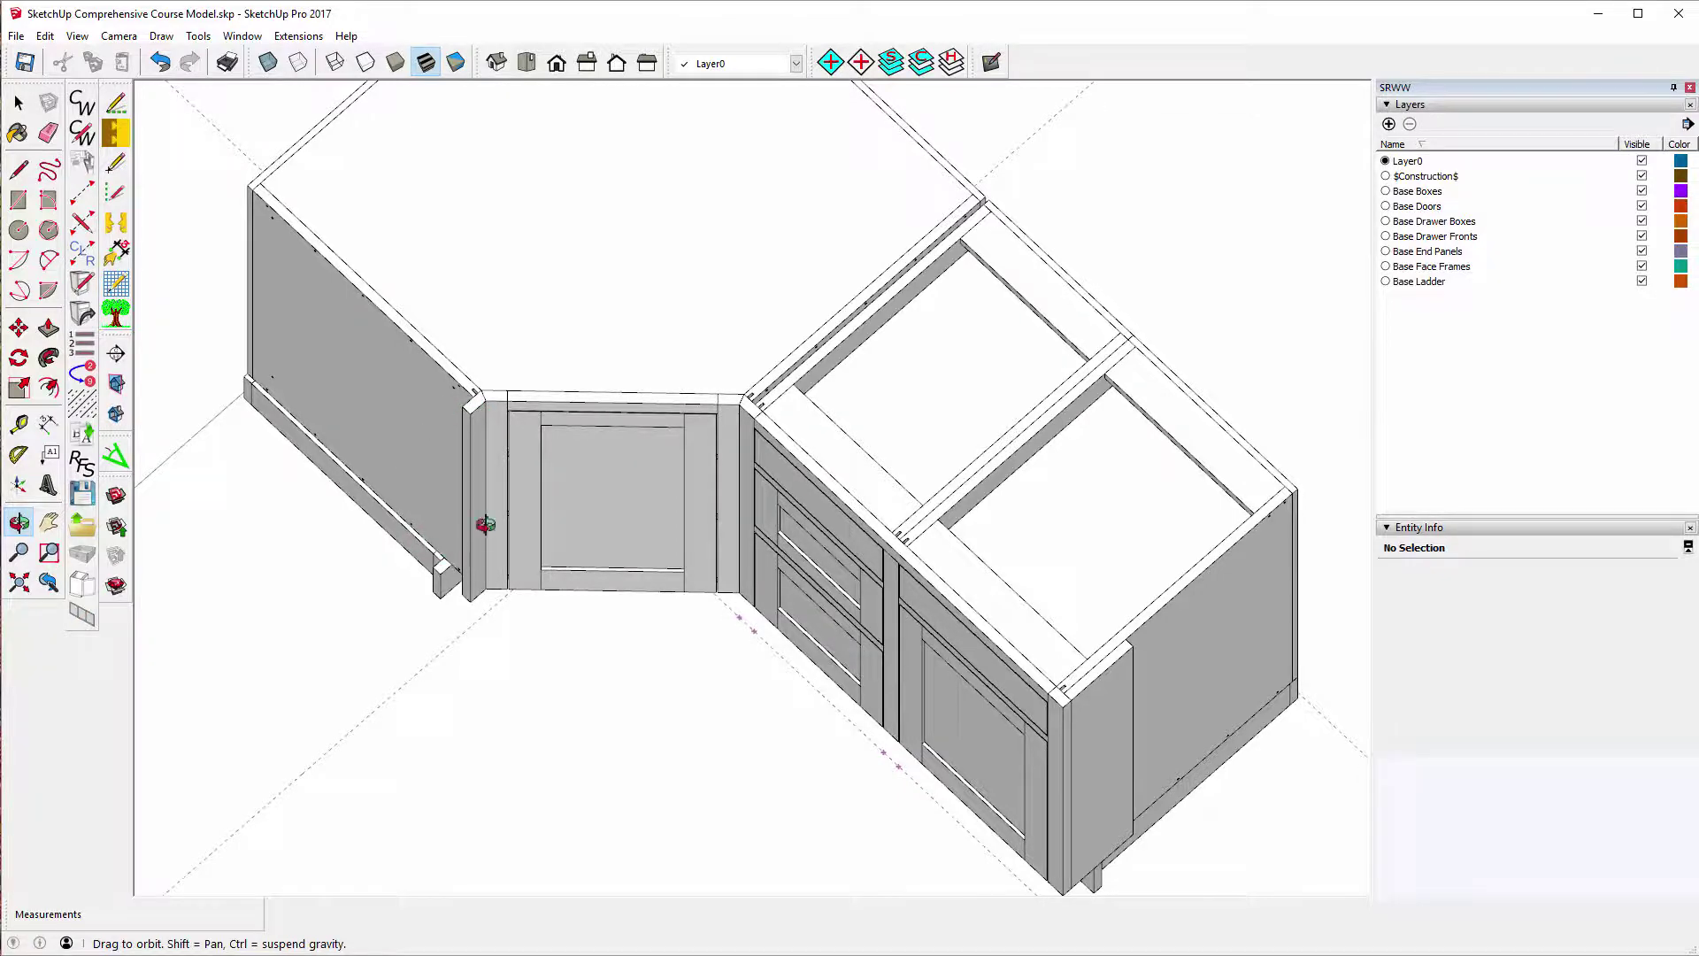
left_click_drag(520, 389, 450, 217)
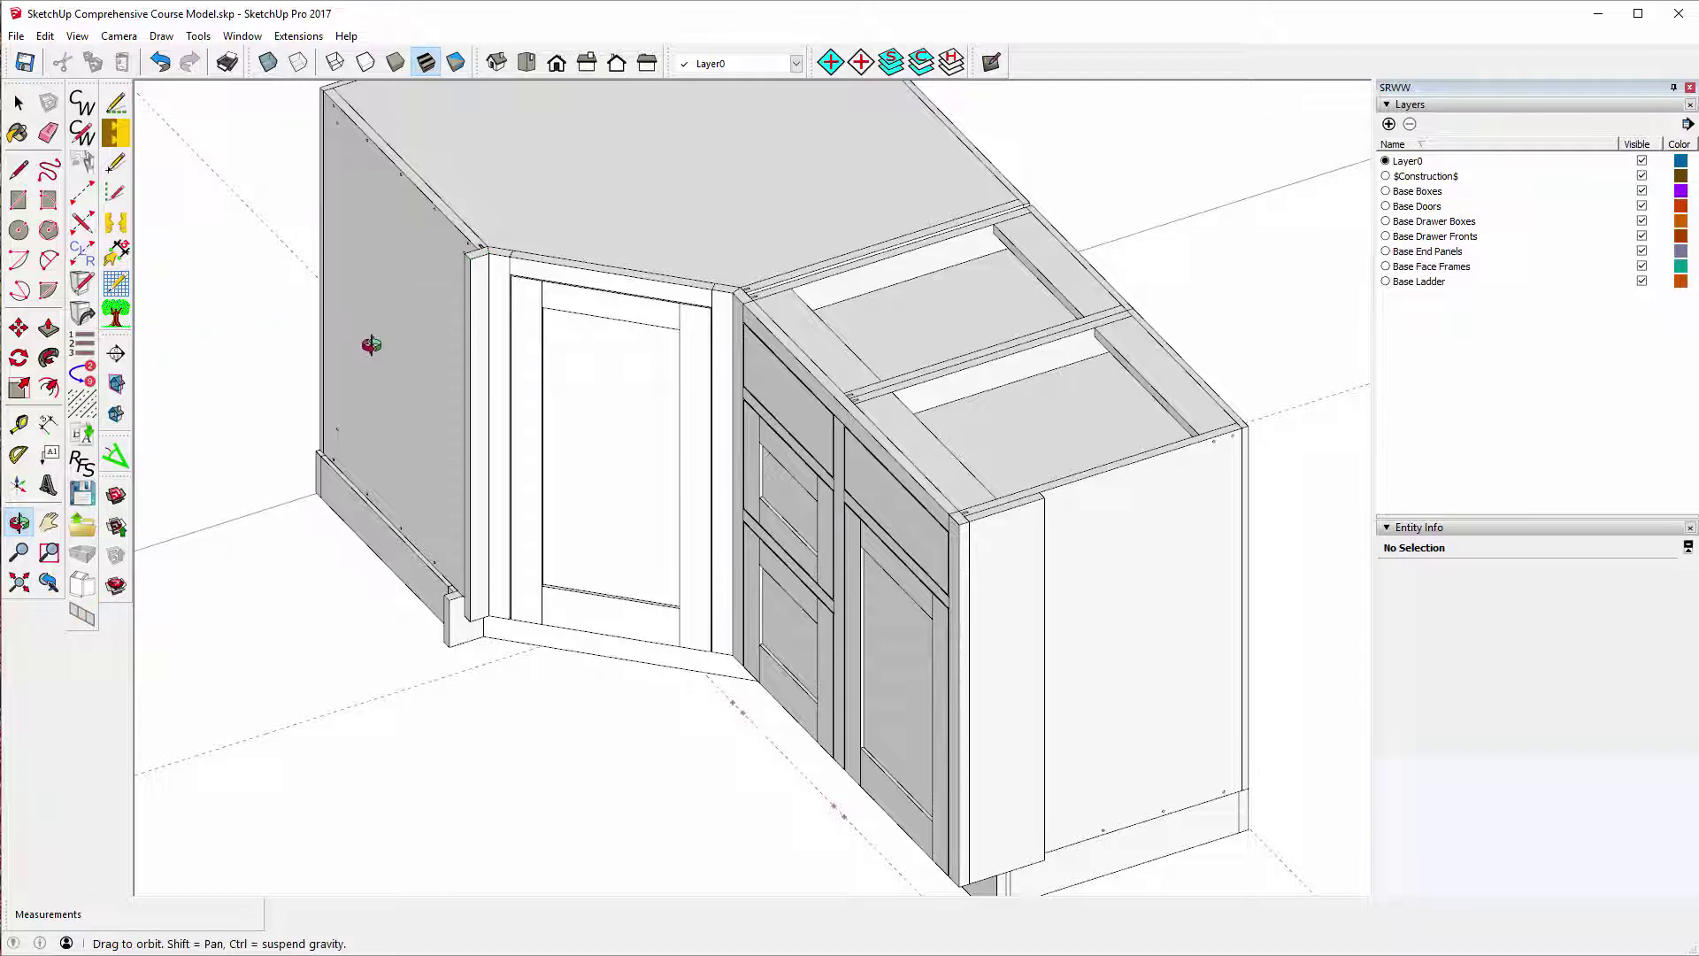
left_click_drag(393, 367, 581, 213)
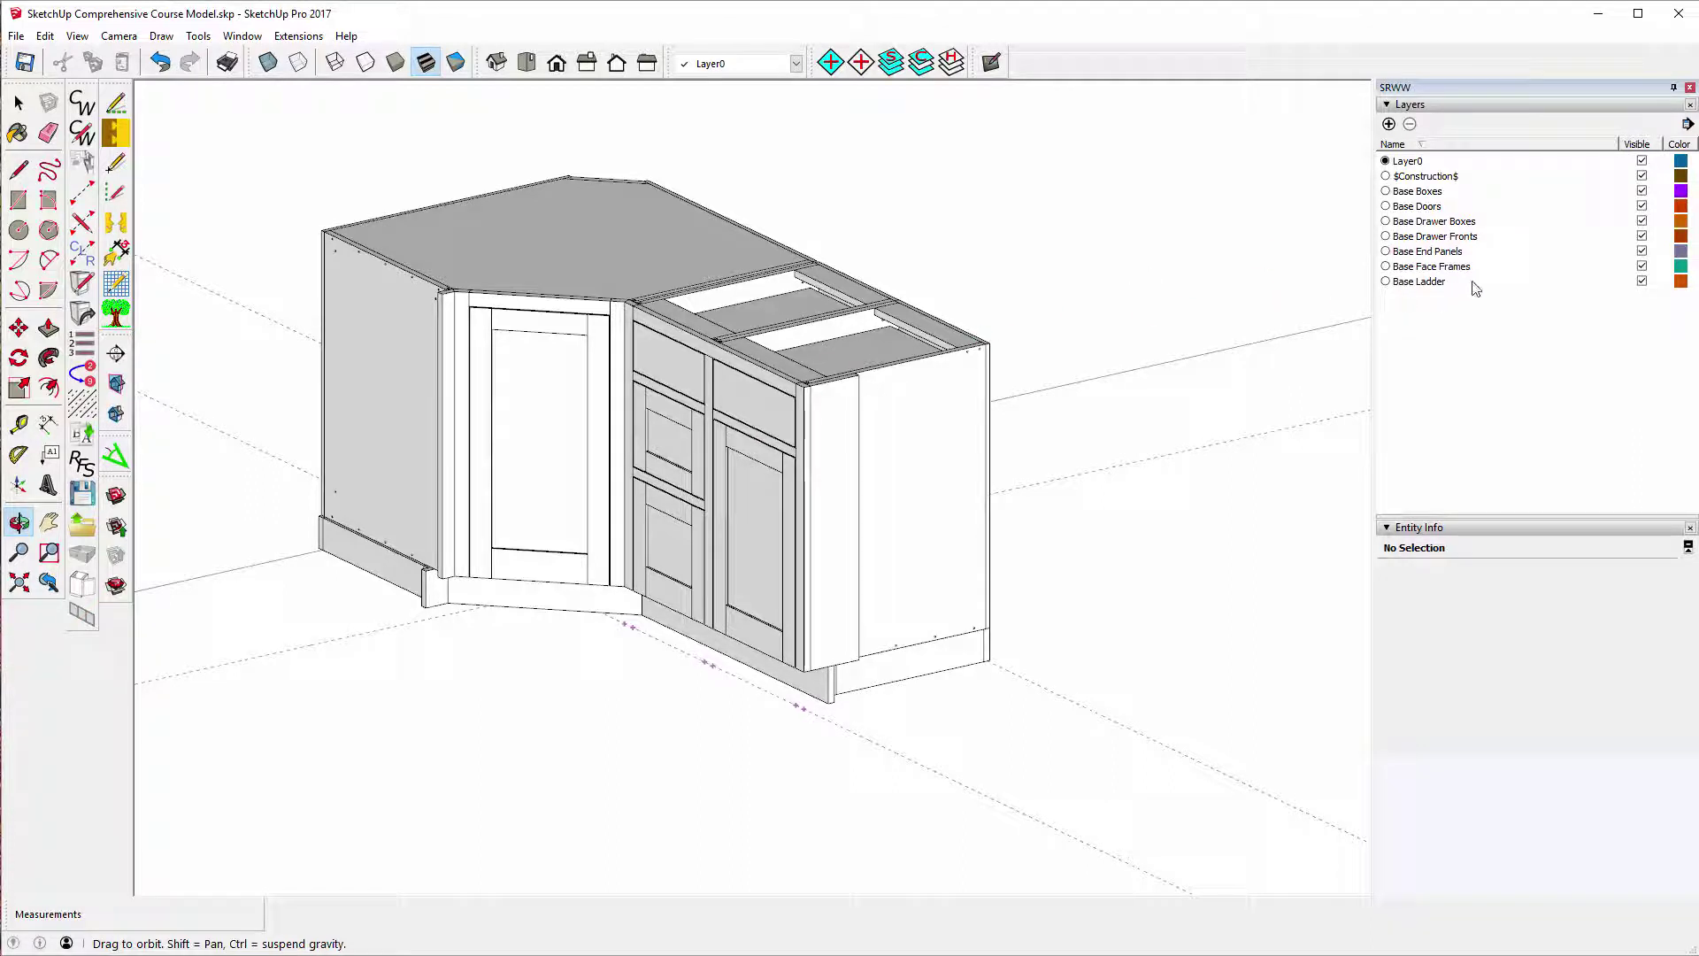
- Hide all layers, then show only Base Boxes to reveal the bare carcasses
left_click(953, 64)
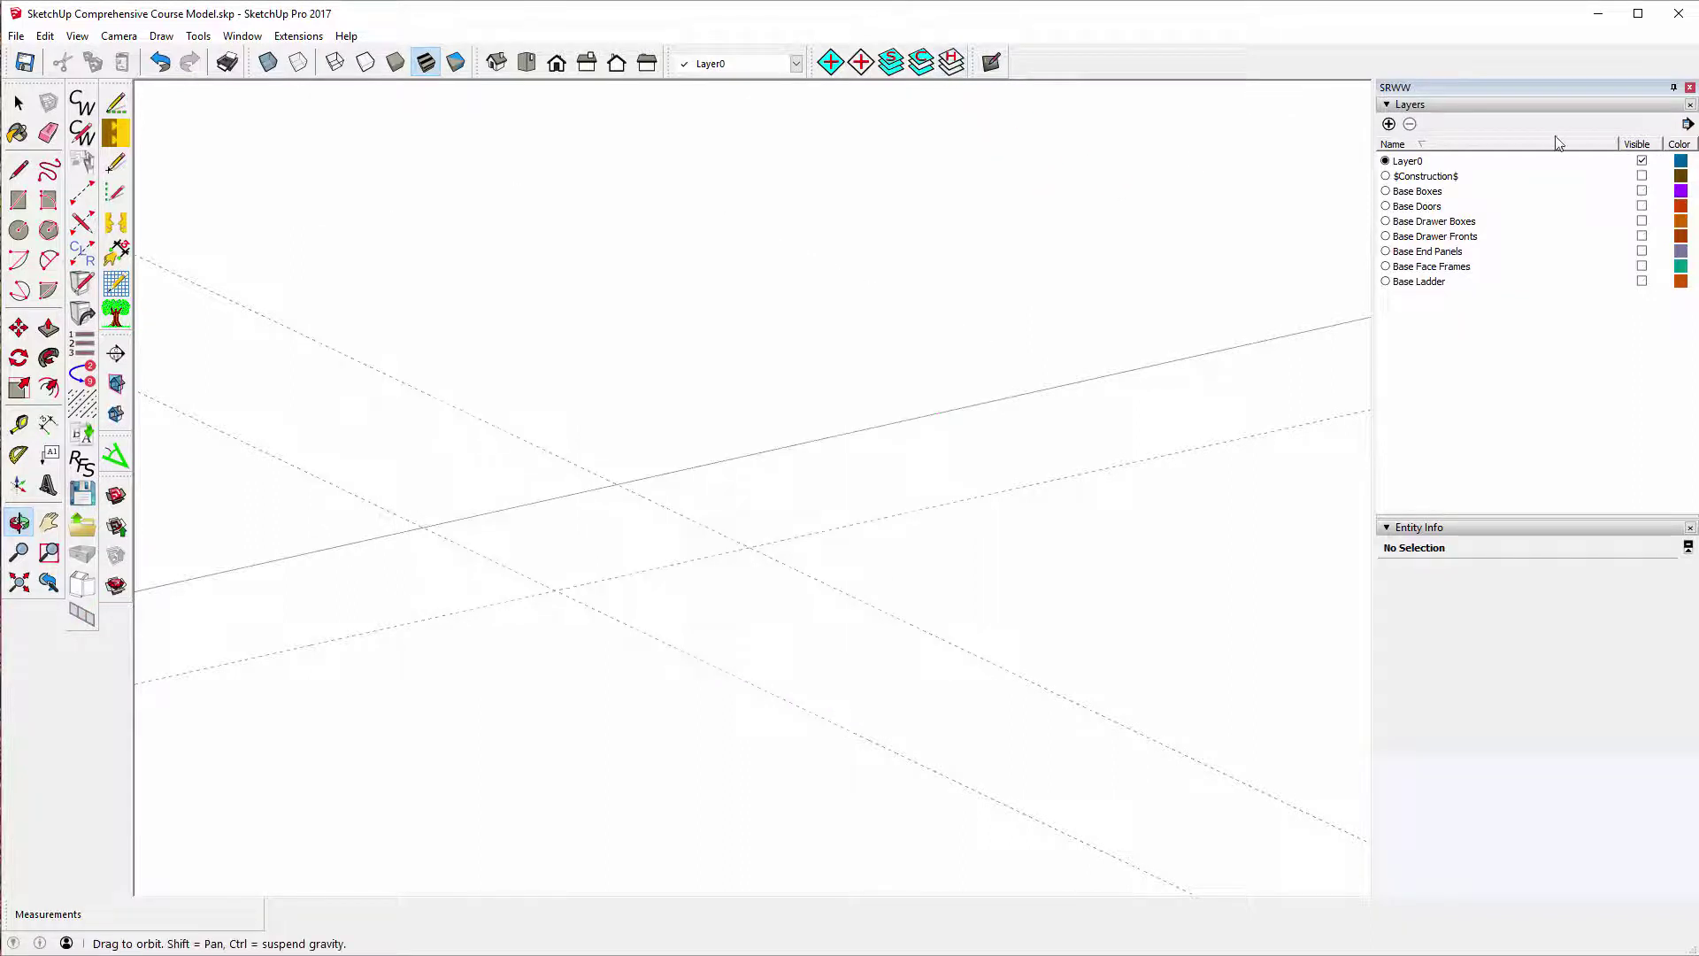
left_click(1641, 191)
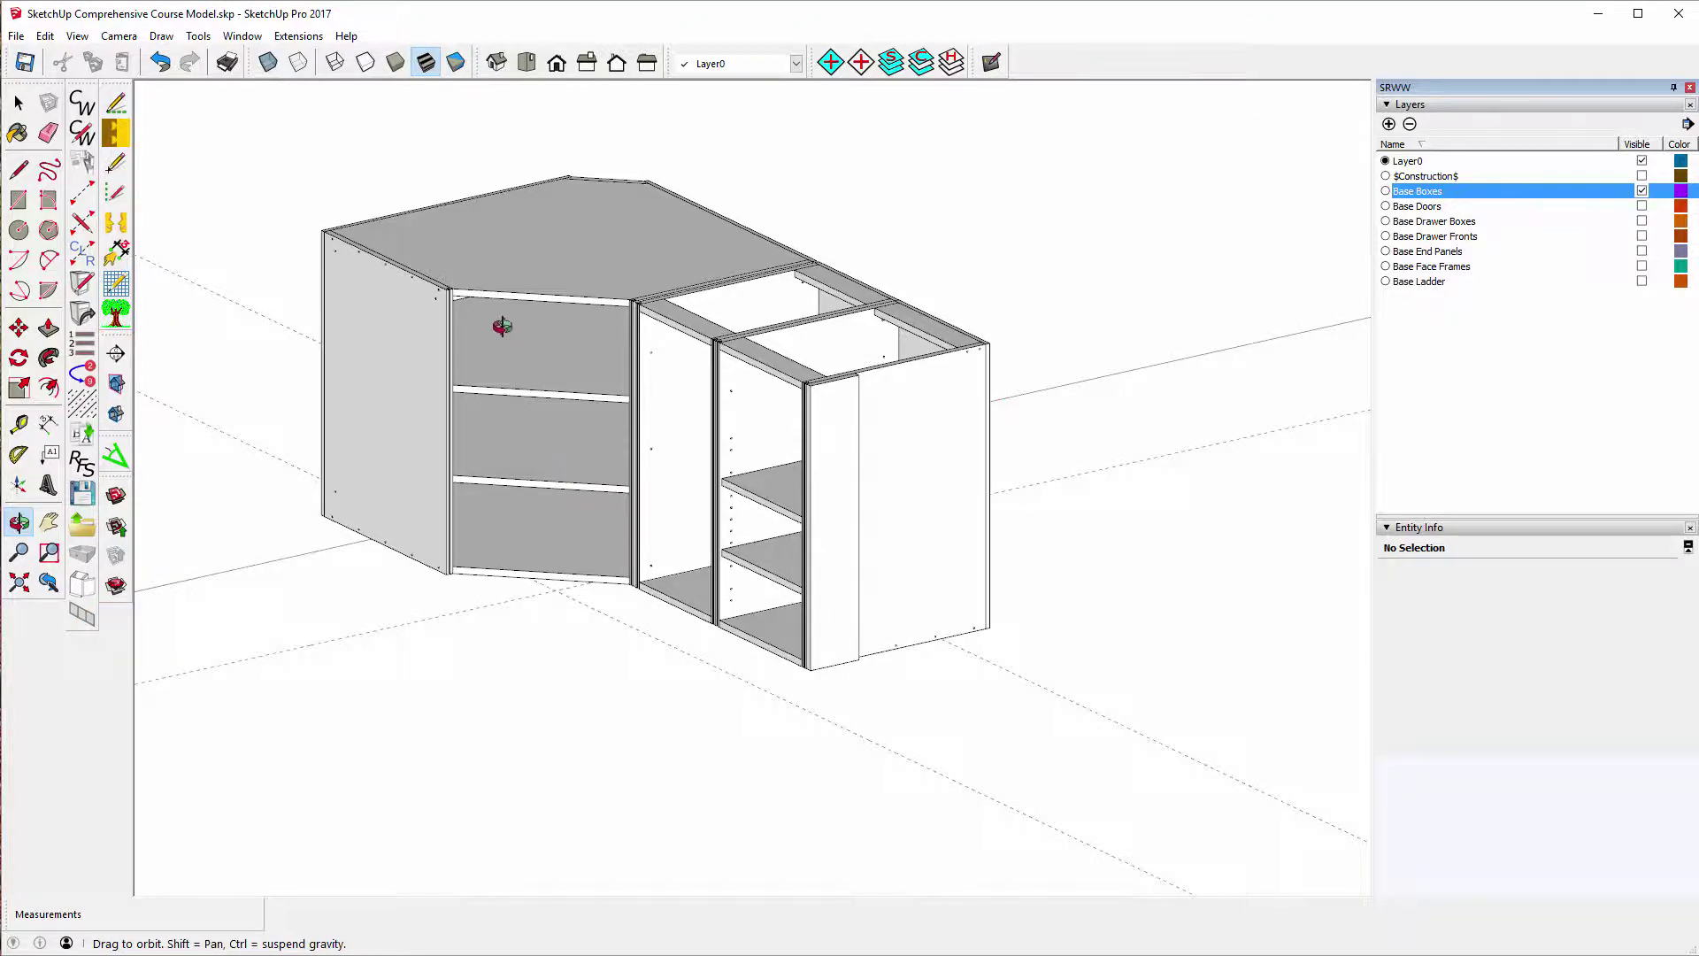
scroll(502, 326, "up", 6)
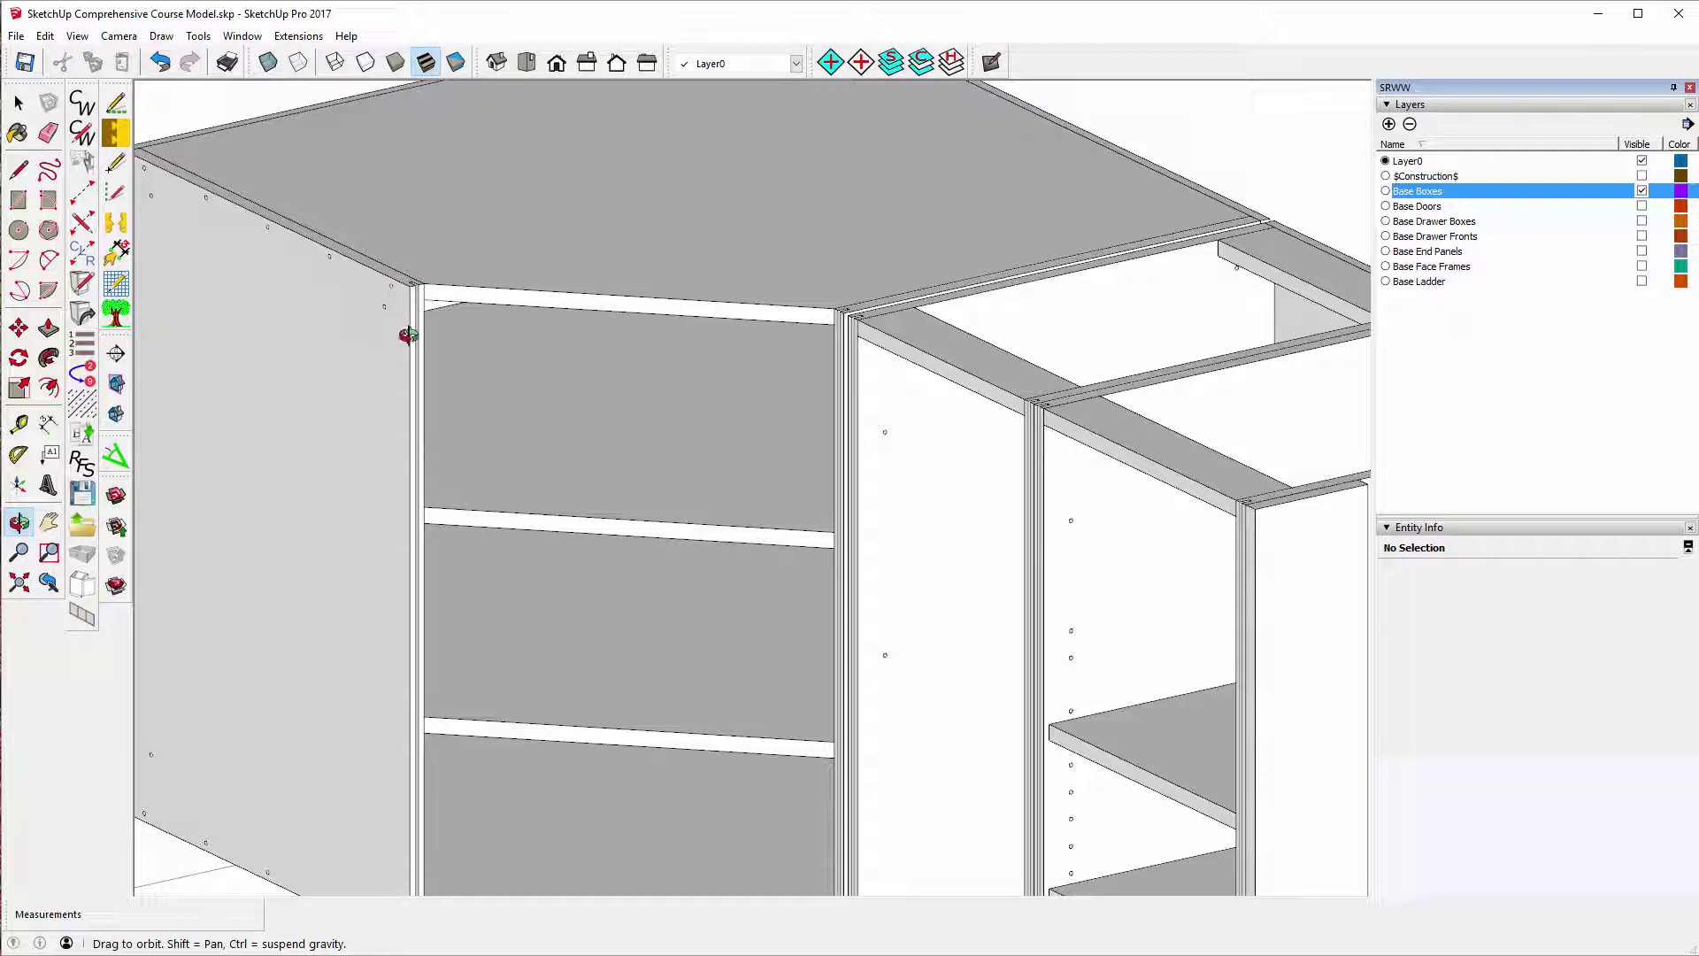
scroll(425, 245, "down", 3)
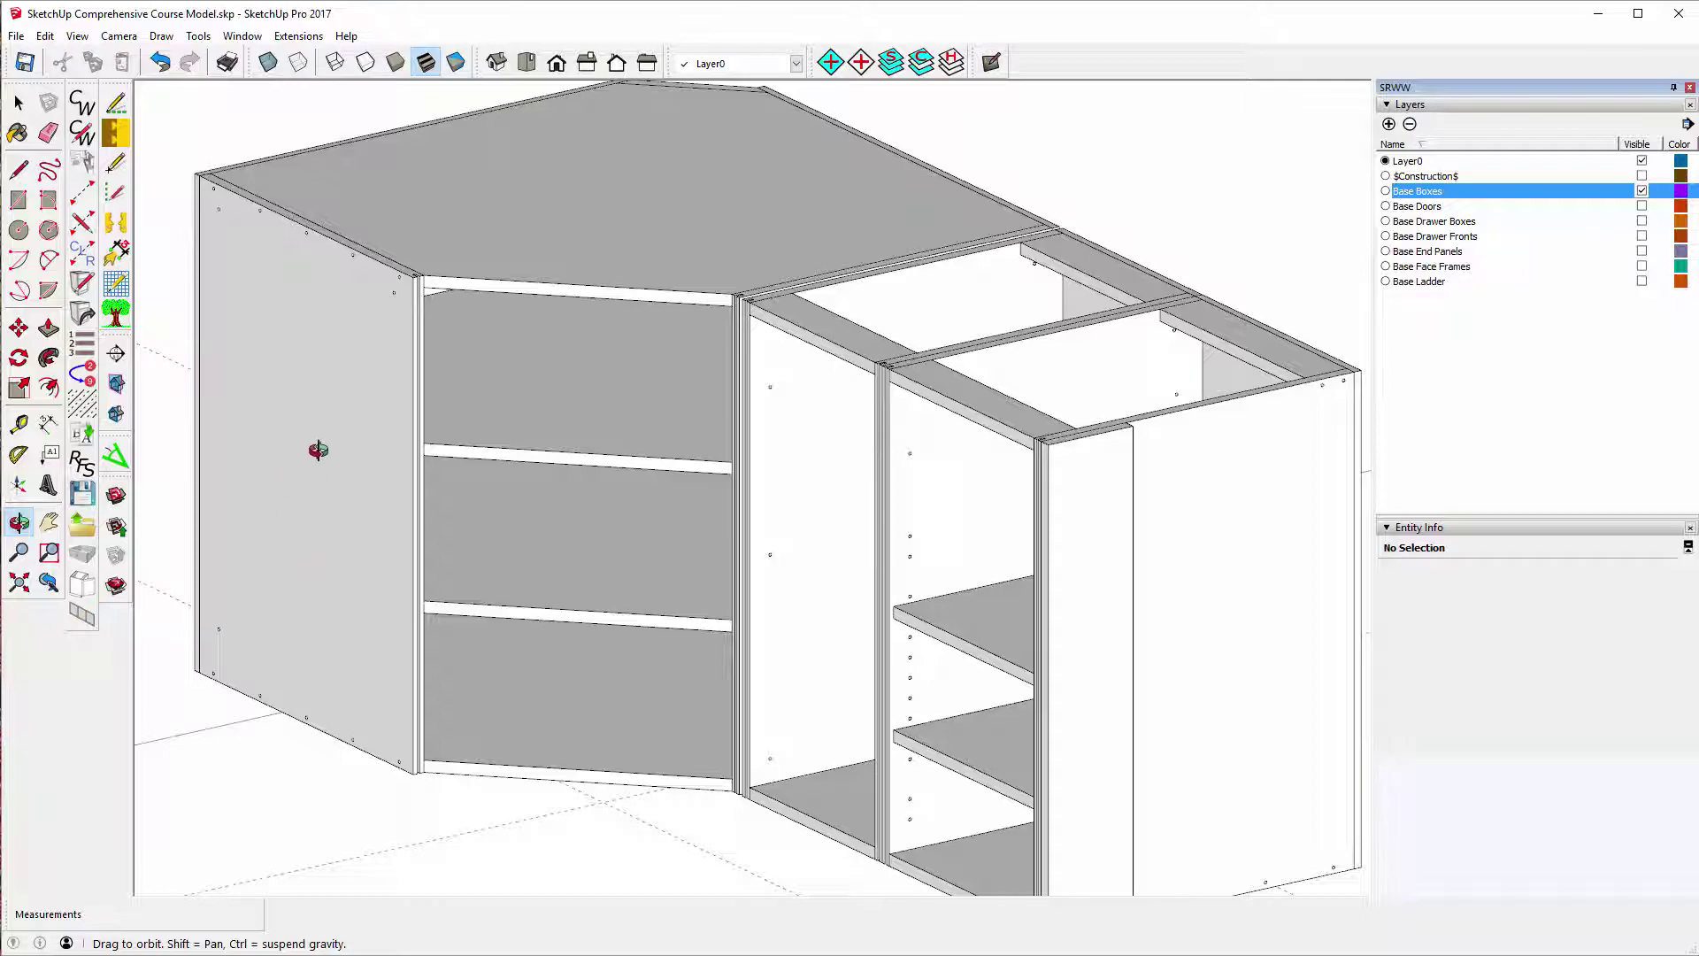
left_click_drag(801, 434, 864, 318)
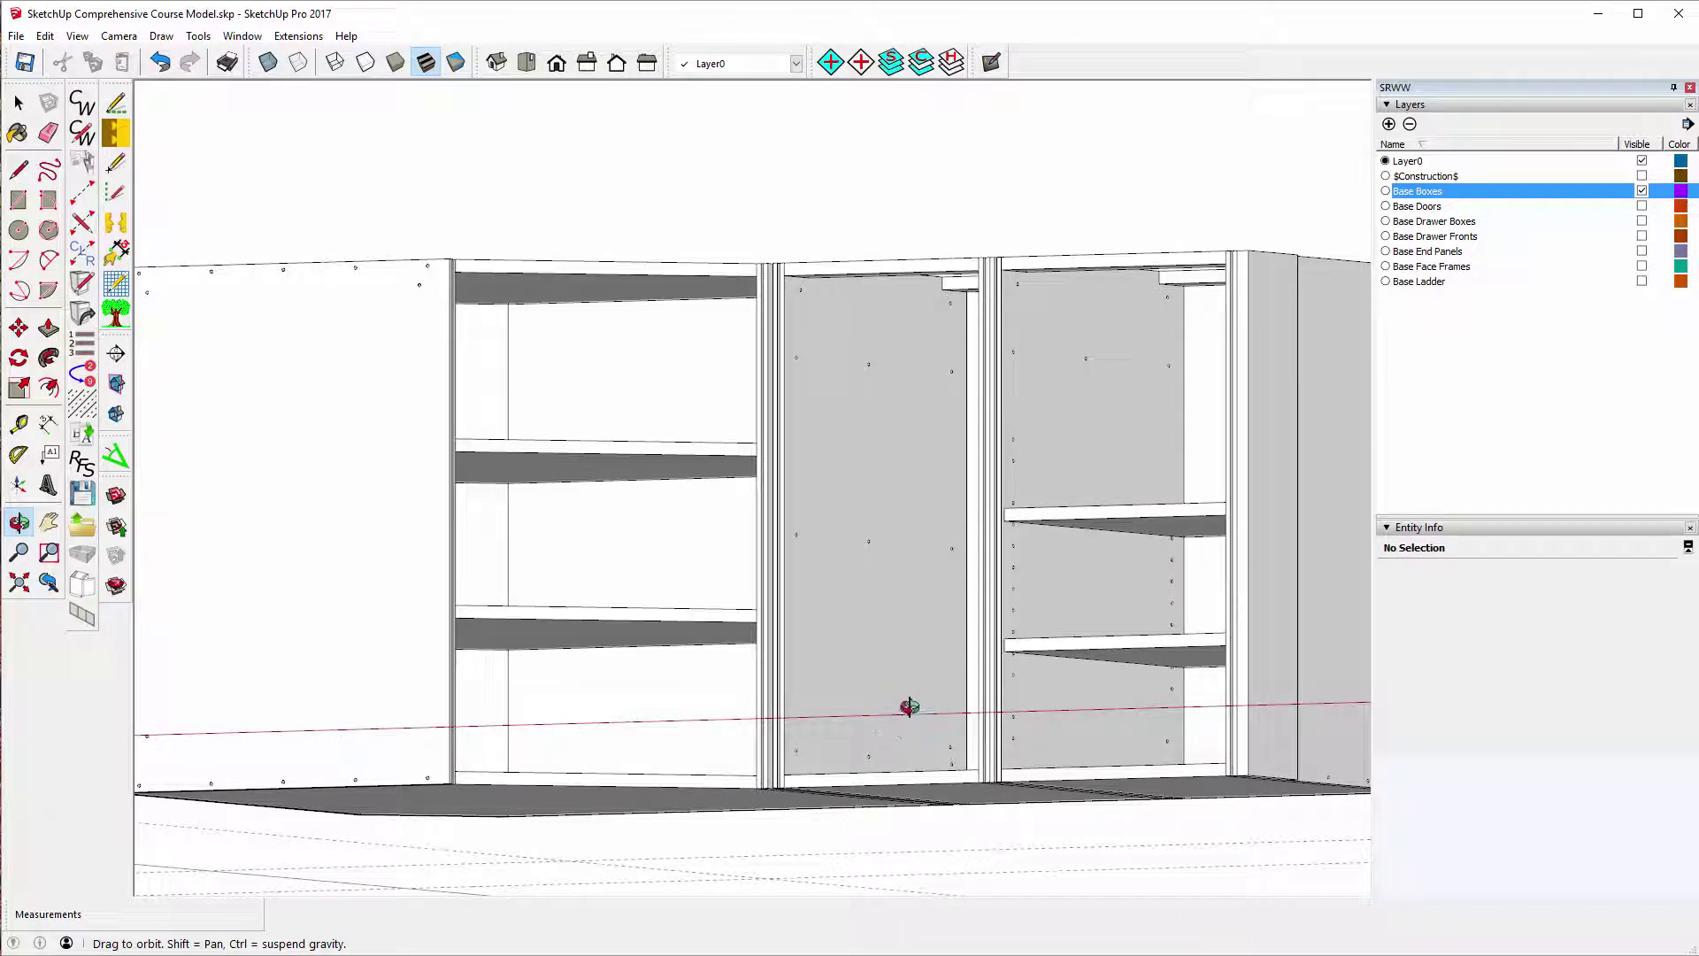
left_click_drag(910, 706, 952, 728)
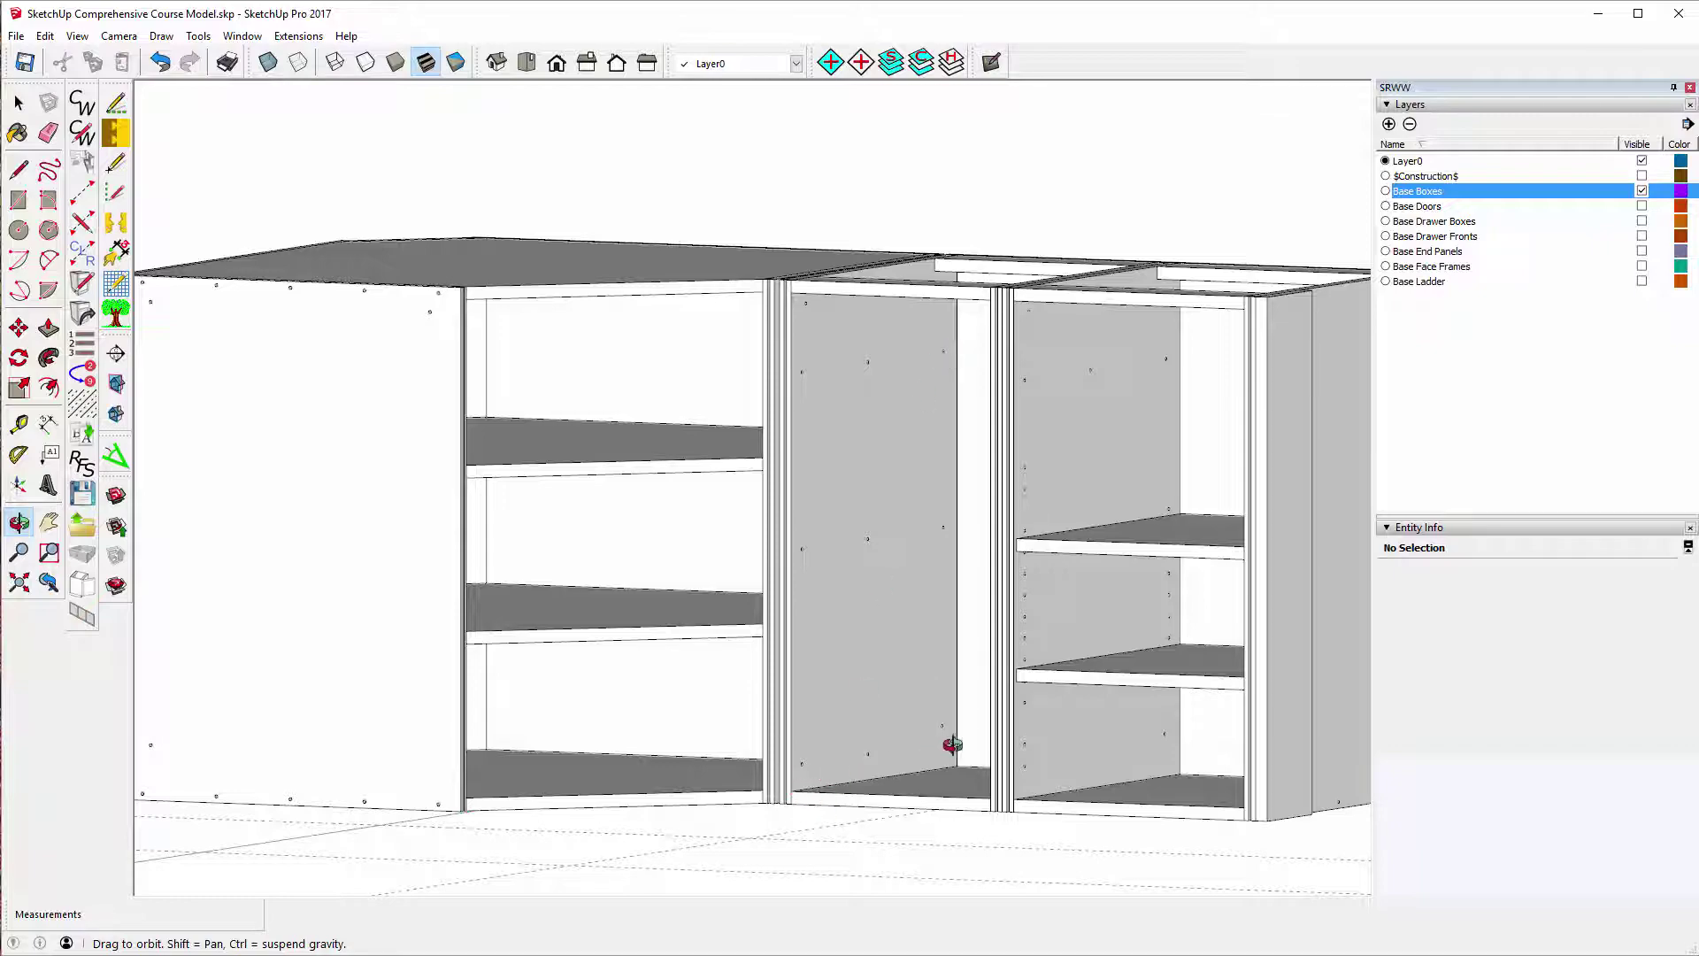
left_click_drag(855, 599, 550, 355)
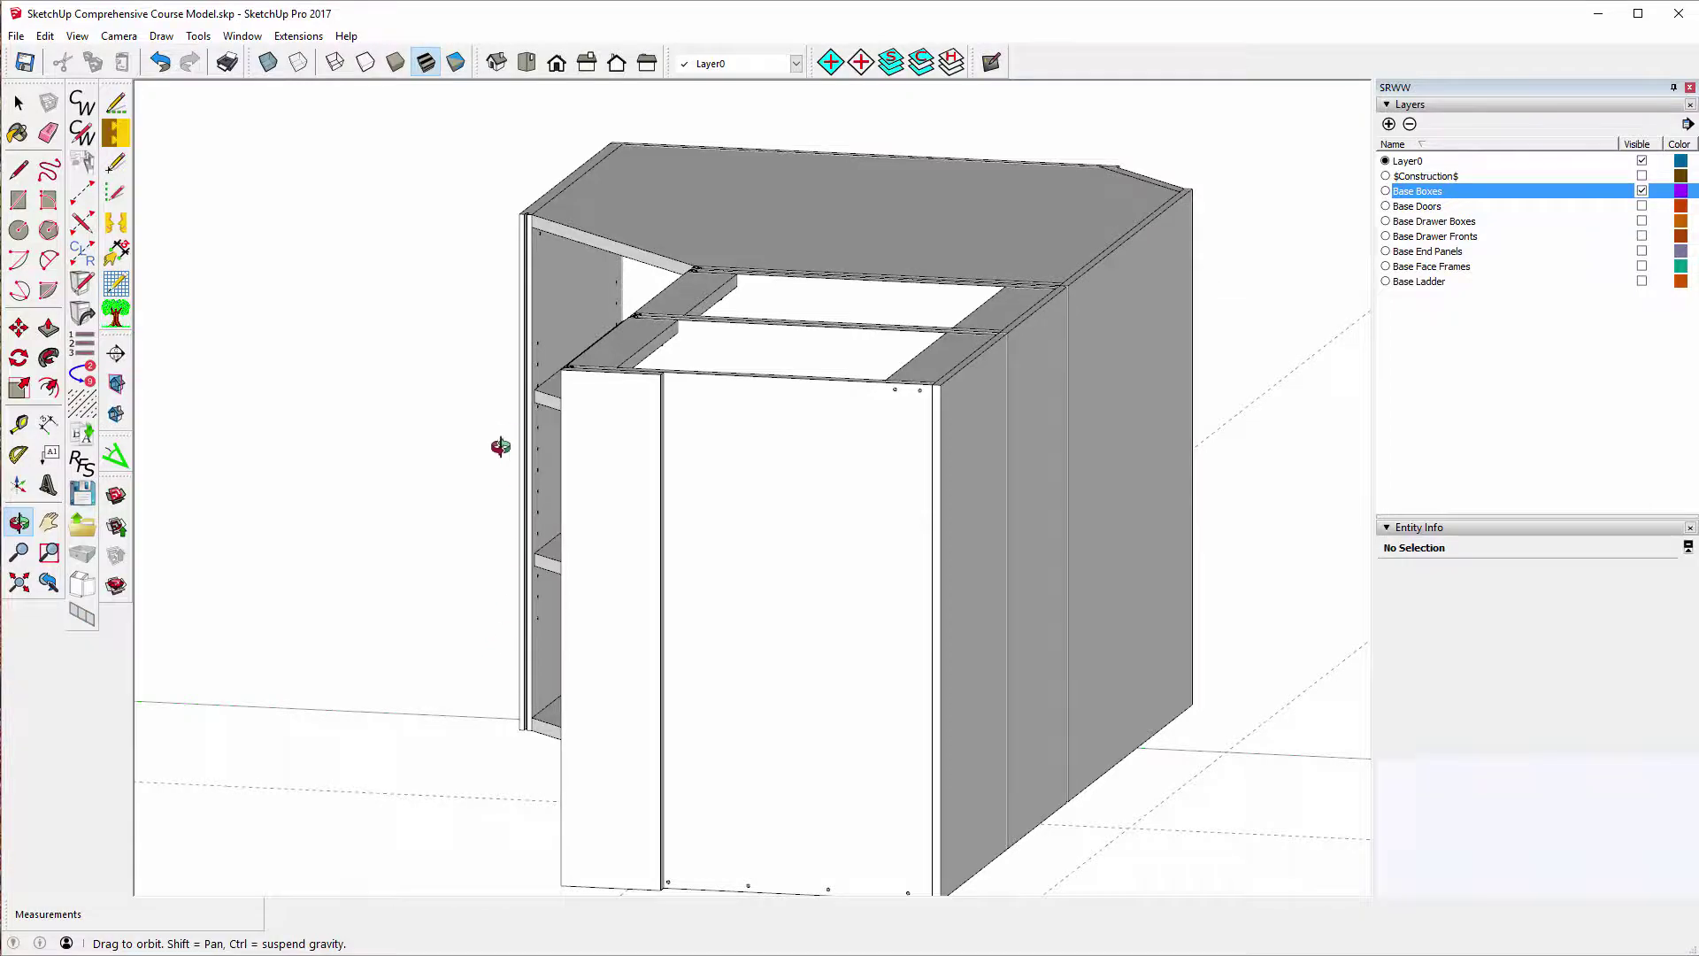
left_click_drag(496, 448, 1034, 357)
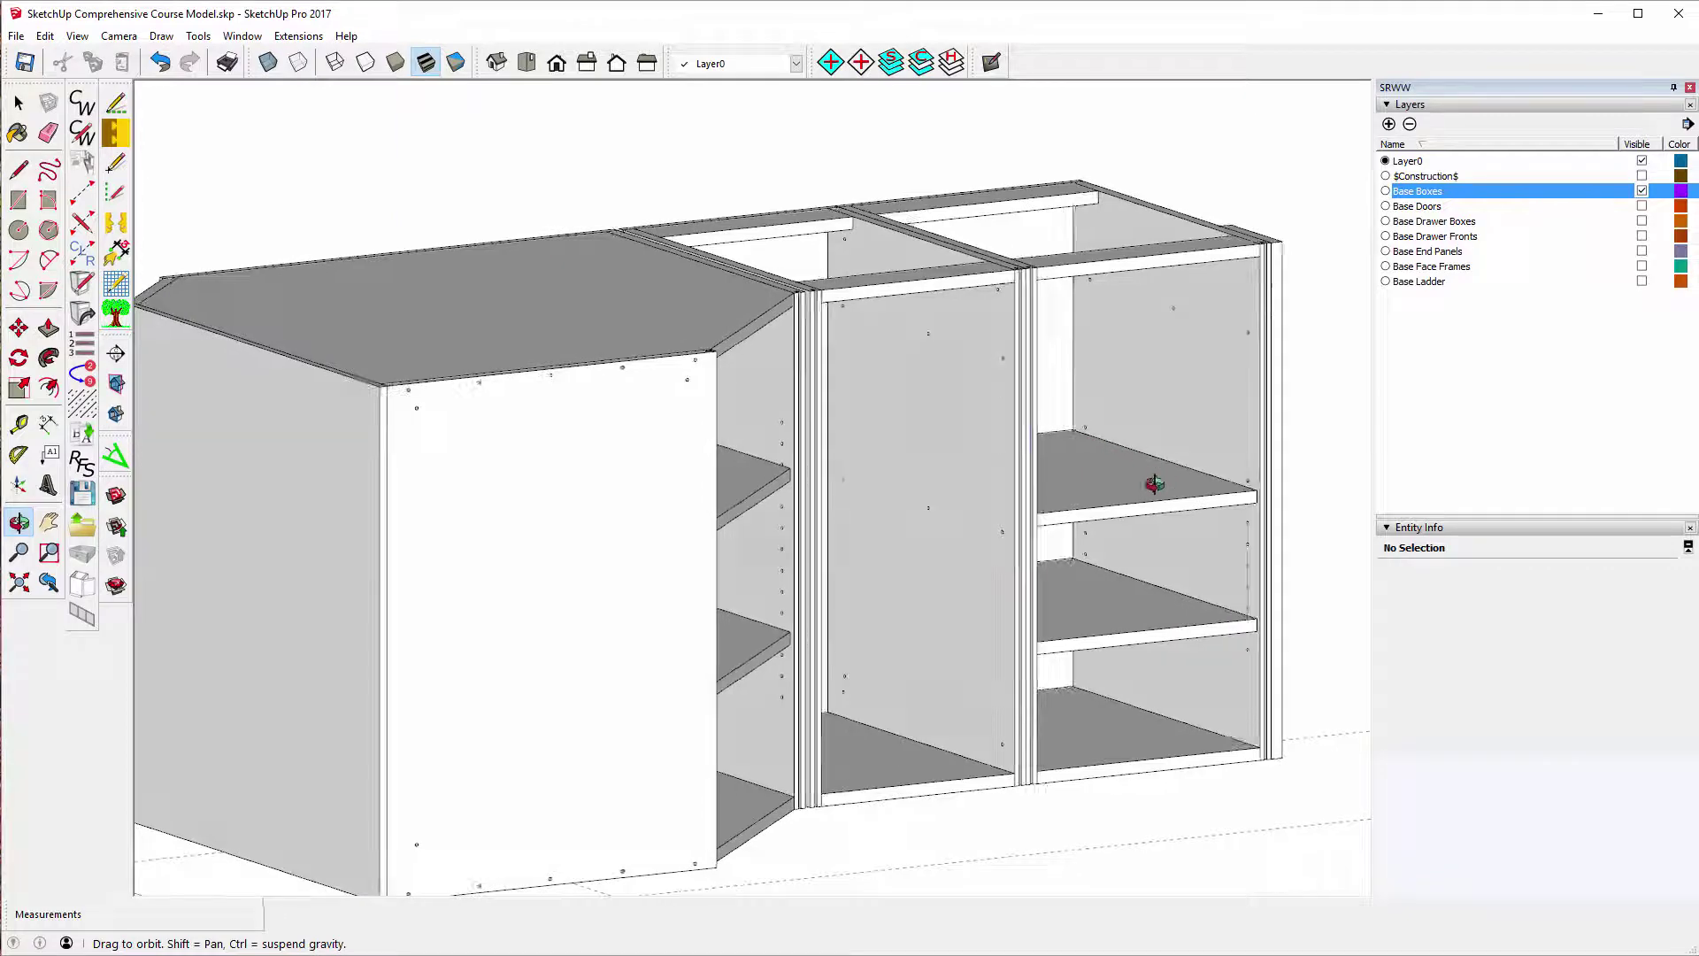
left_click_drag(1150, 481, 537, 442)
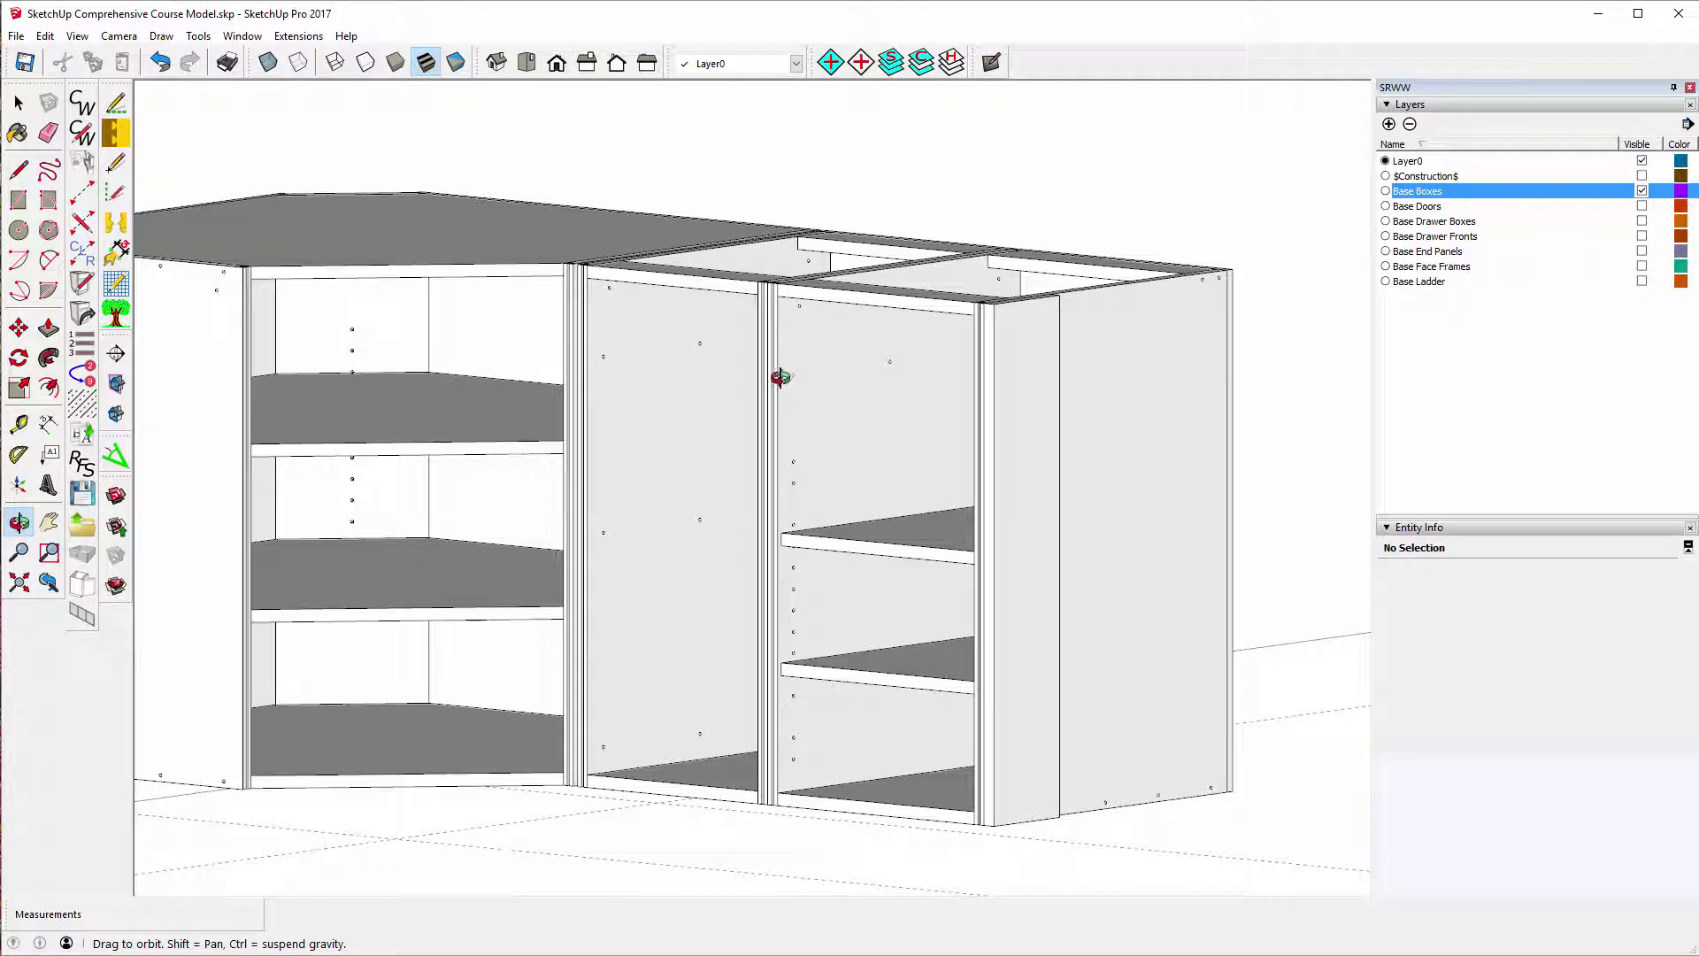
left_click_drag(825, 374, 869, 411)
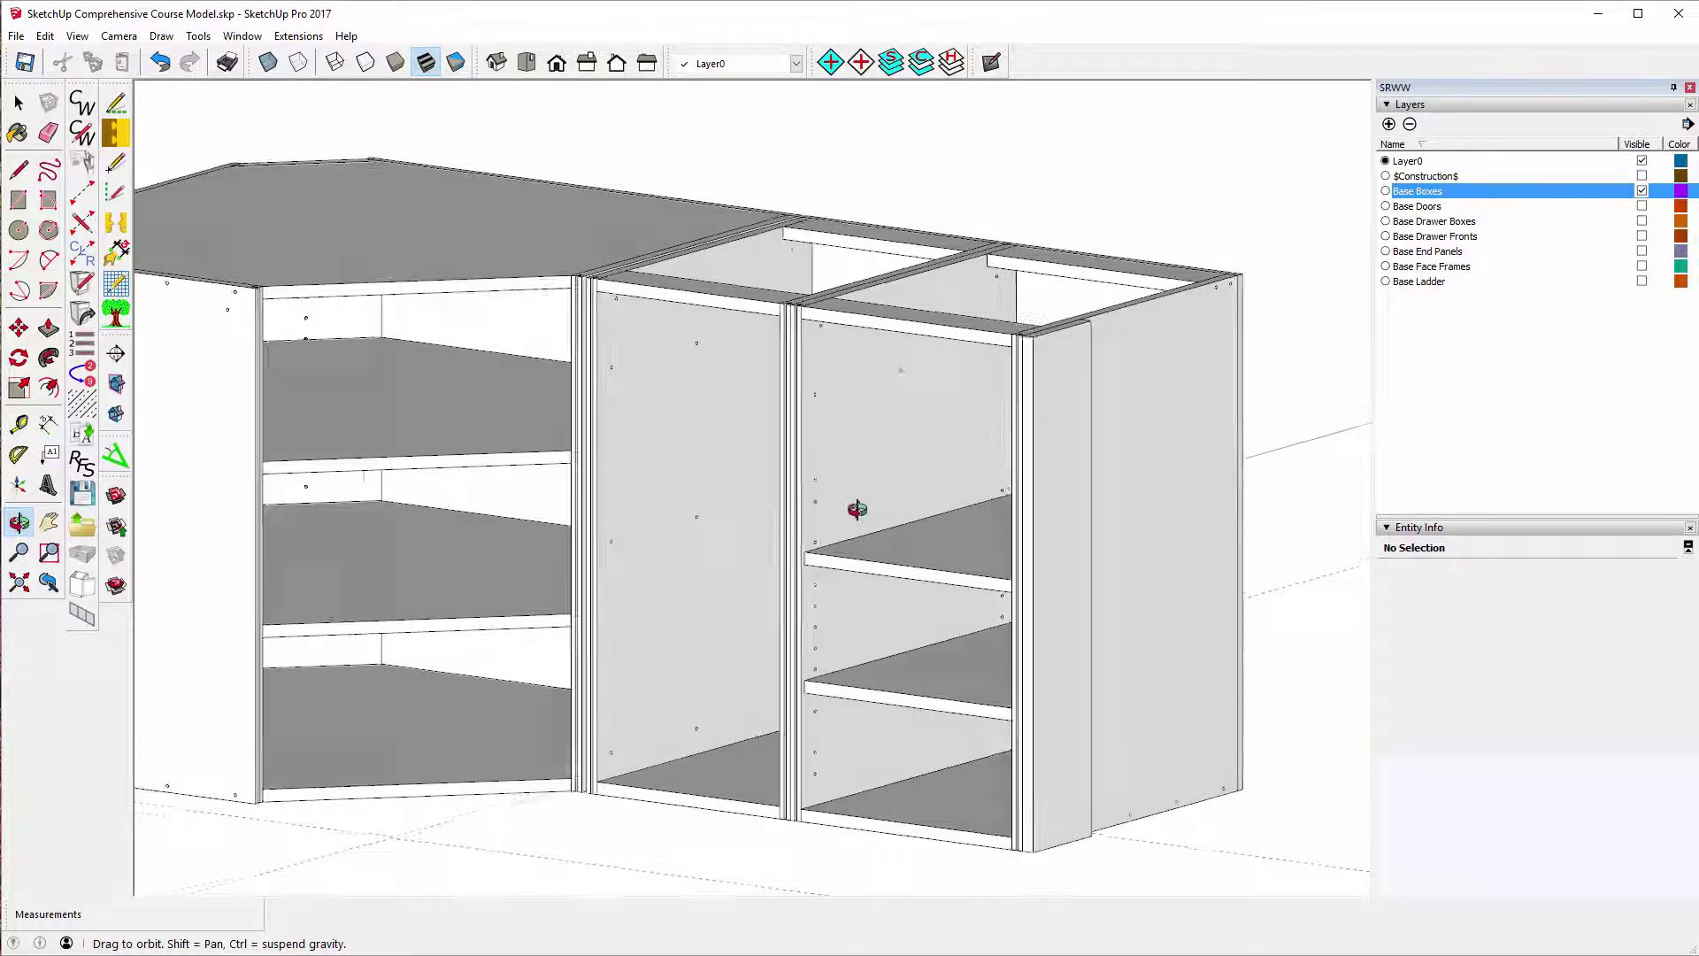
left_click_drag(856, 508, 827, 485)
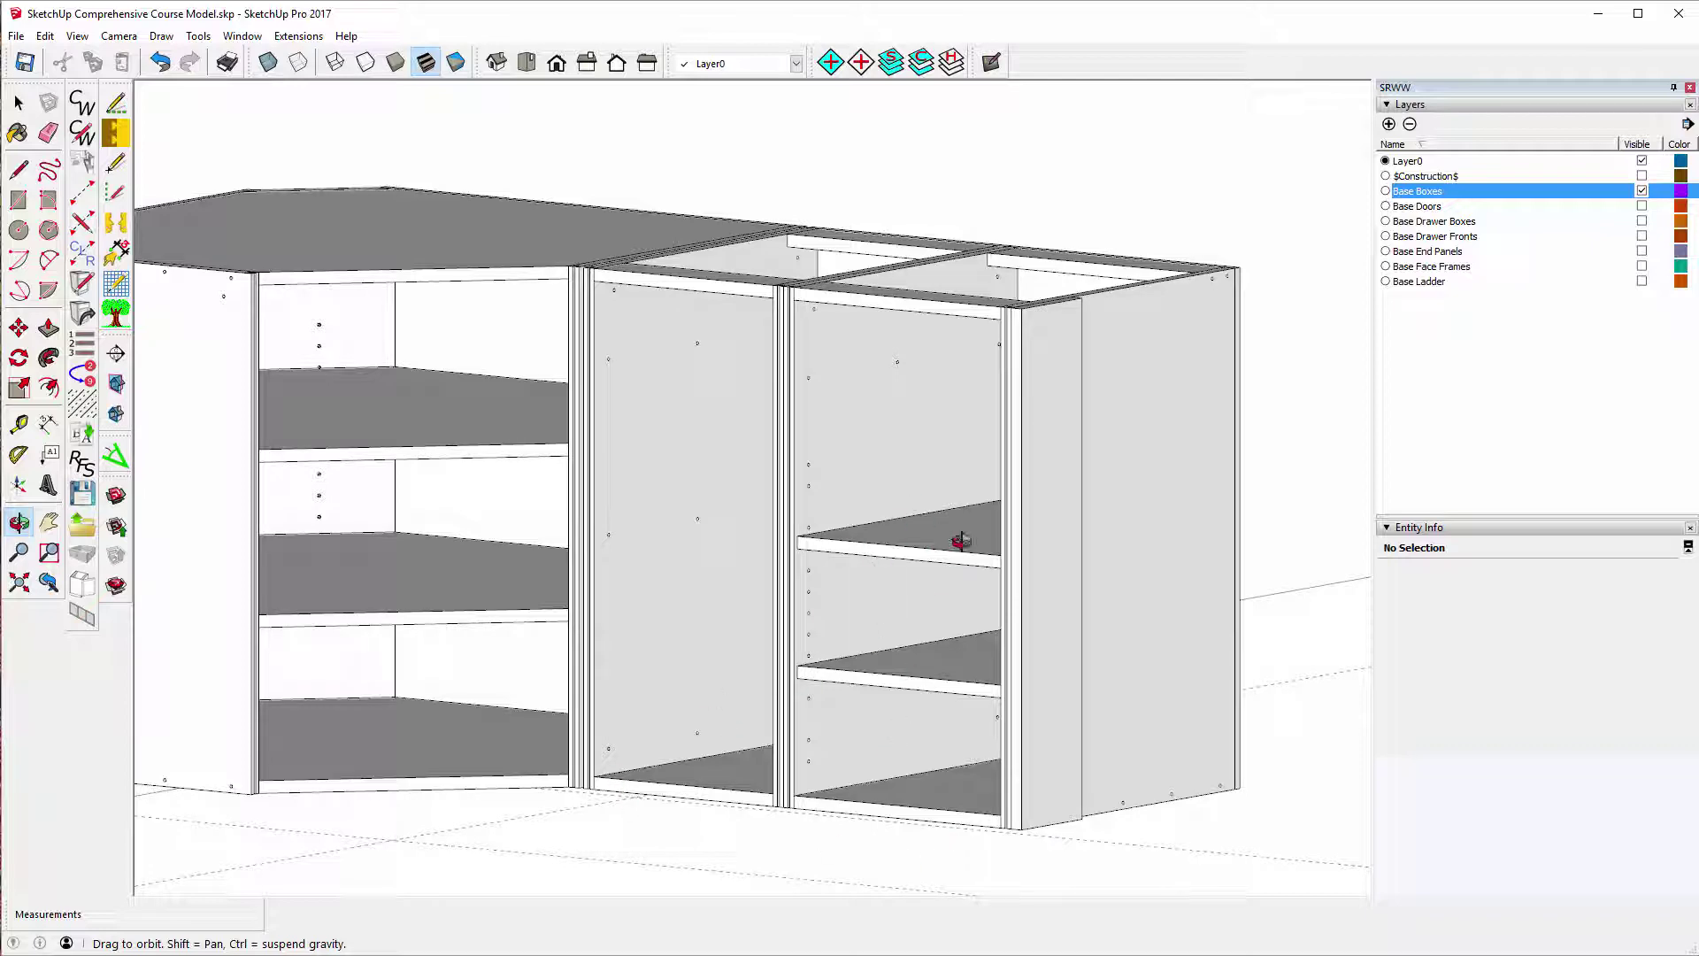
left_click_drag(754, 443, 757, 550)
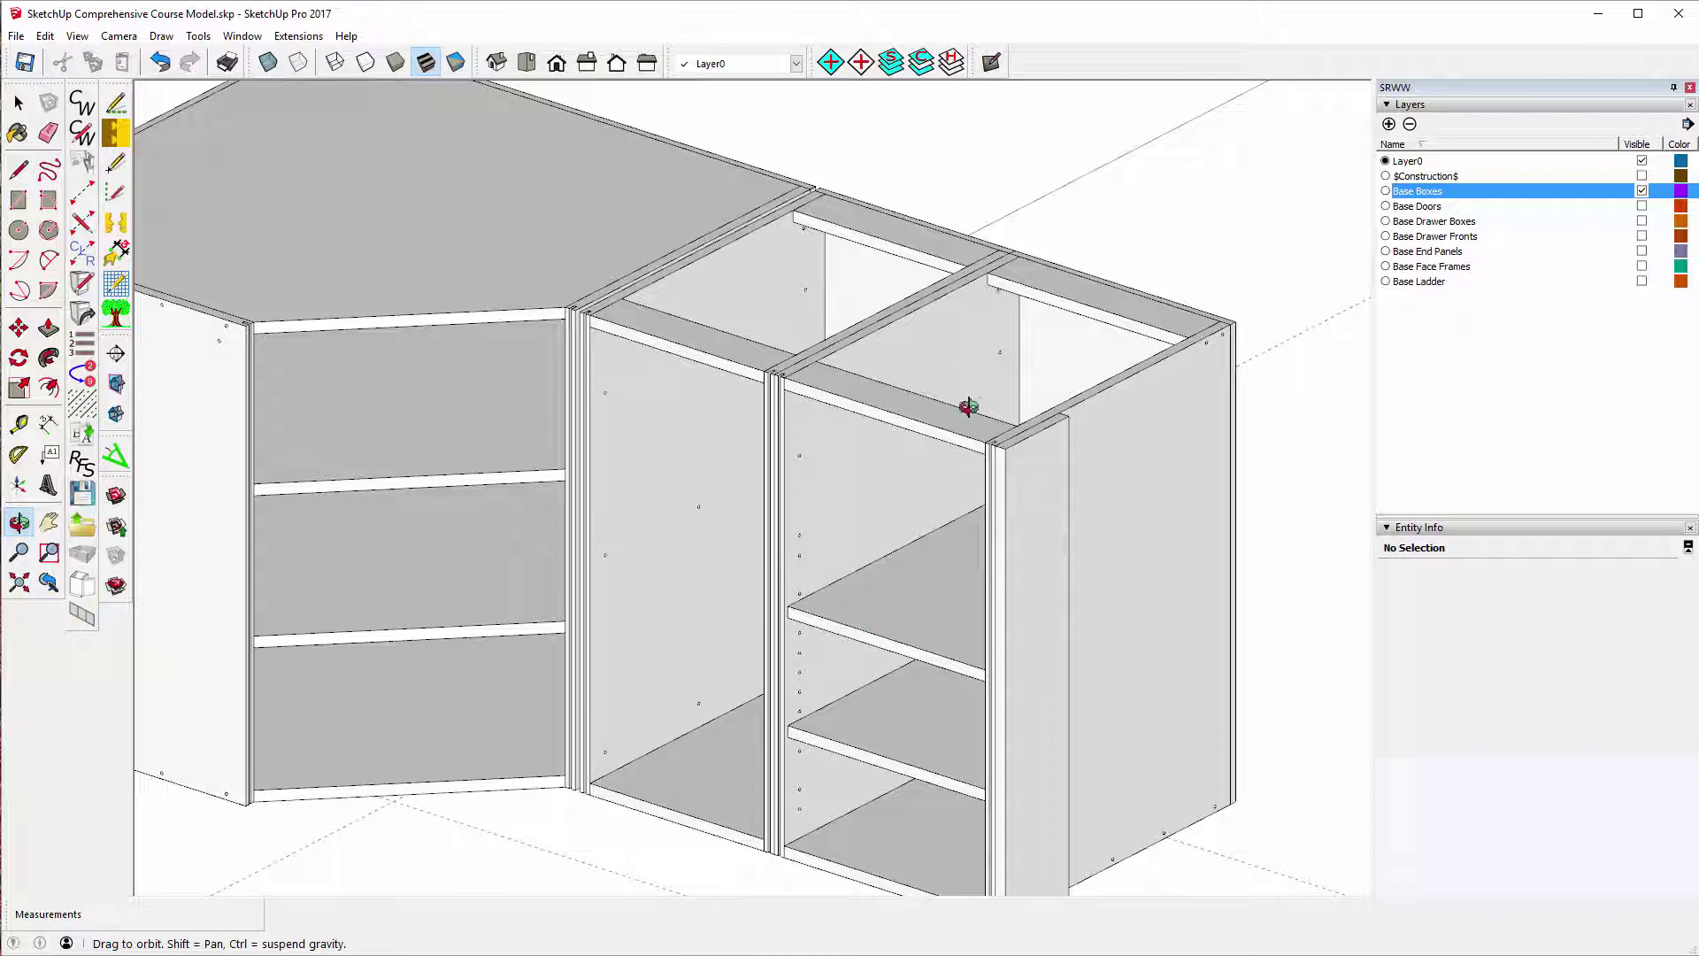
scroll(995, 367, "down", 3)
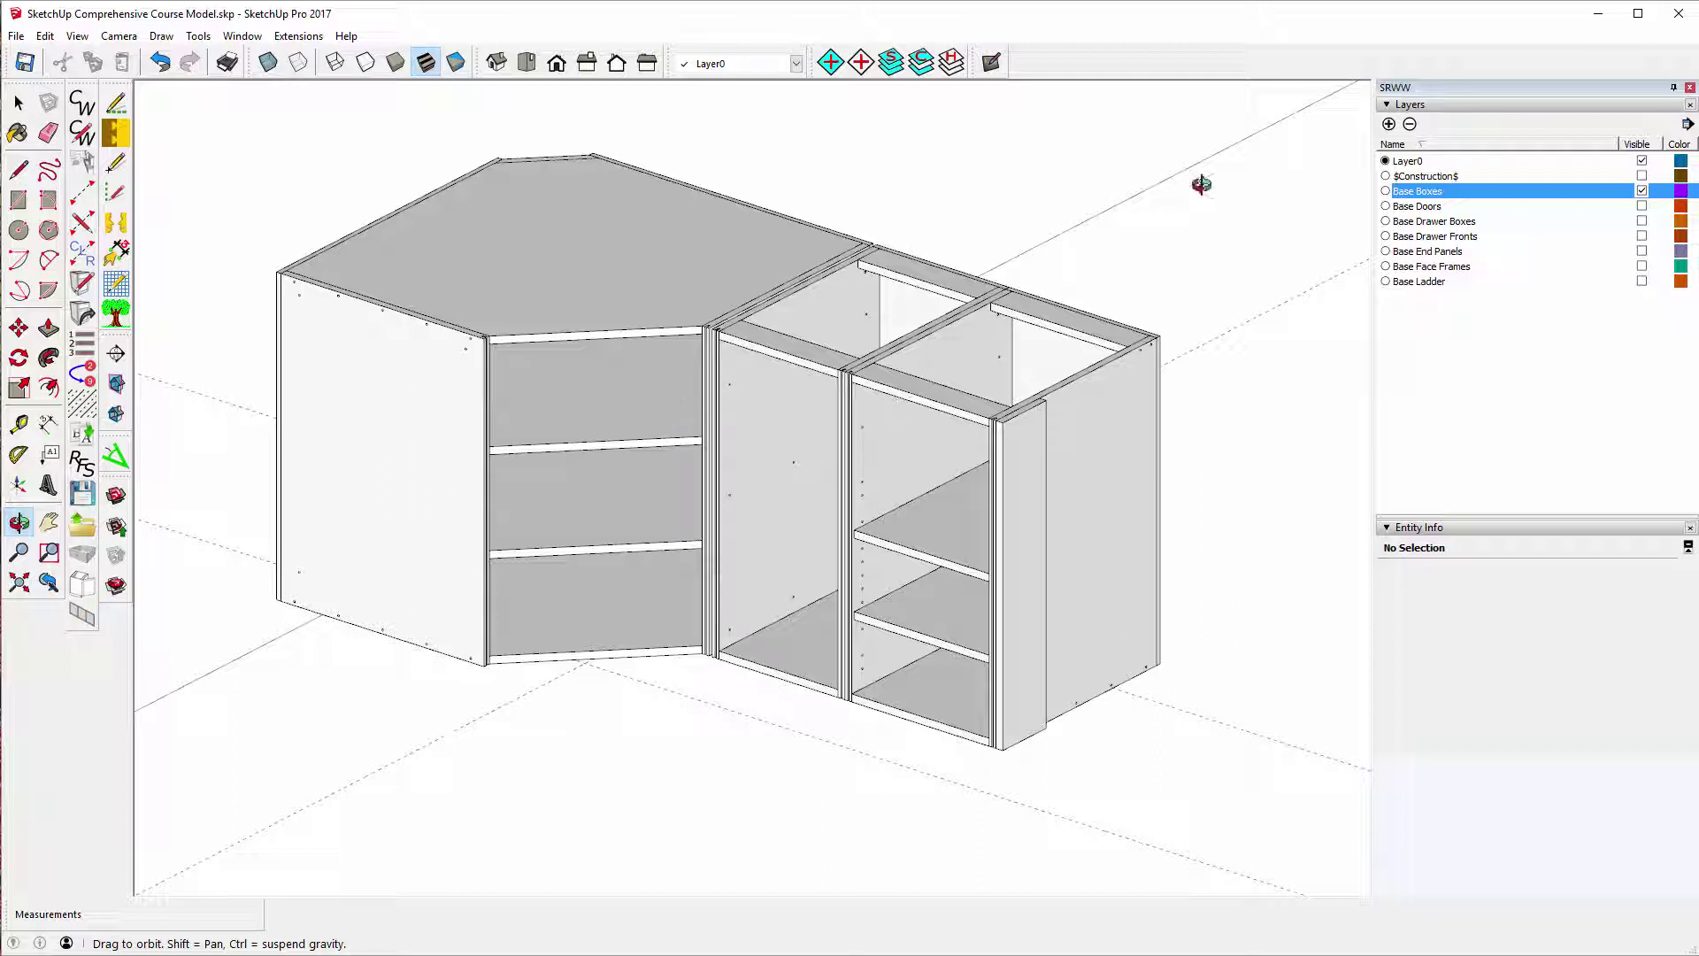
- Hide Base Boxes, show Base Doors, and orbit around the two frame-and-panel doors
left_click(1641, 192)
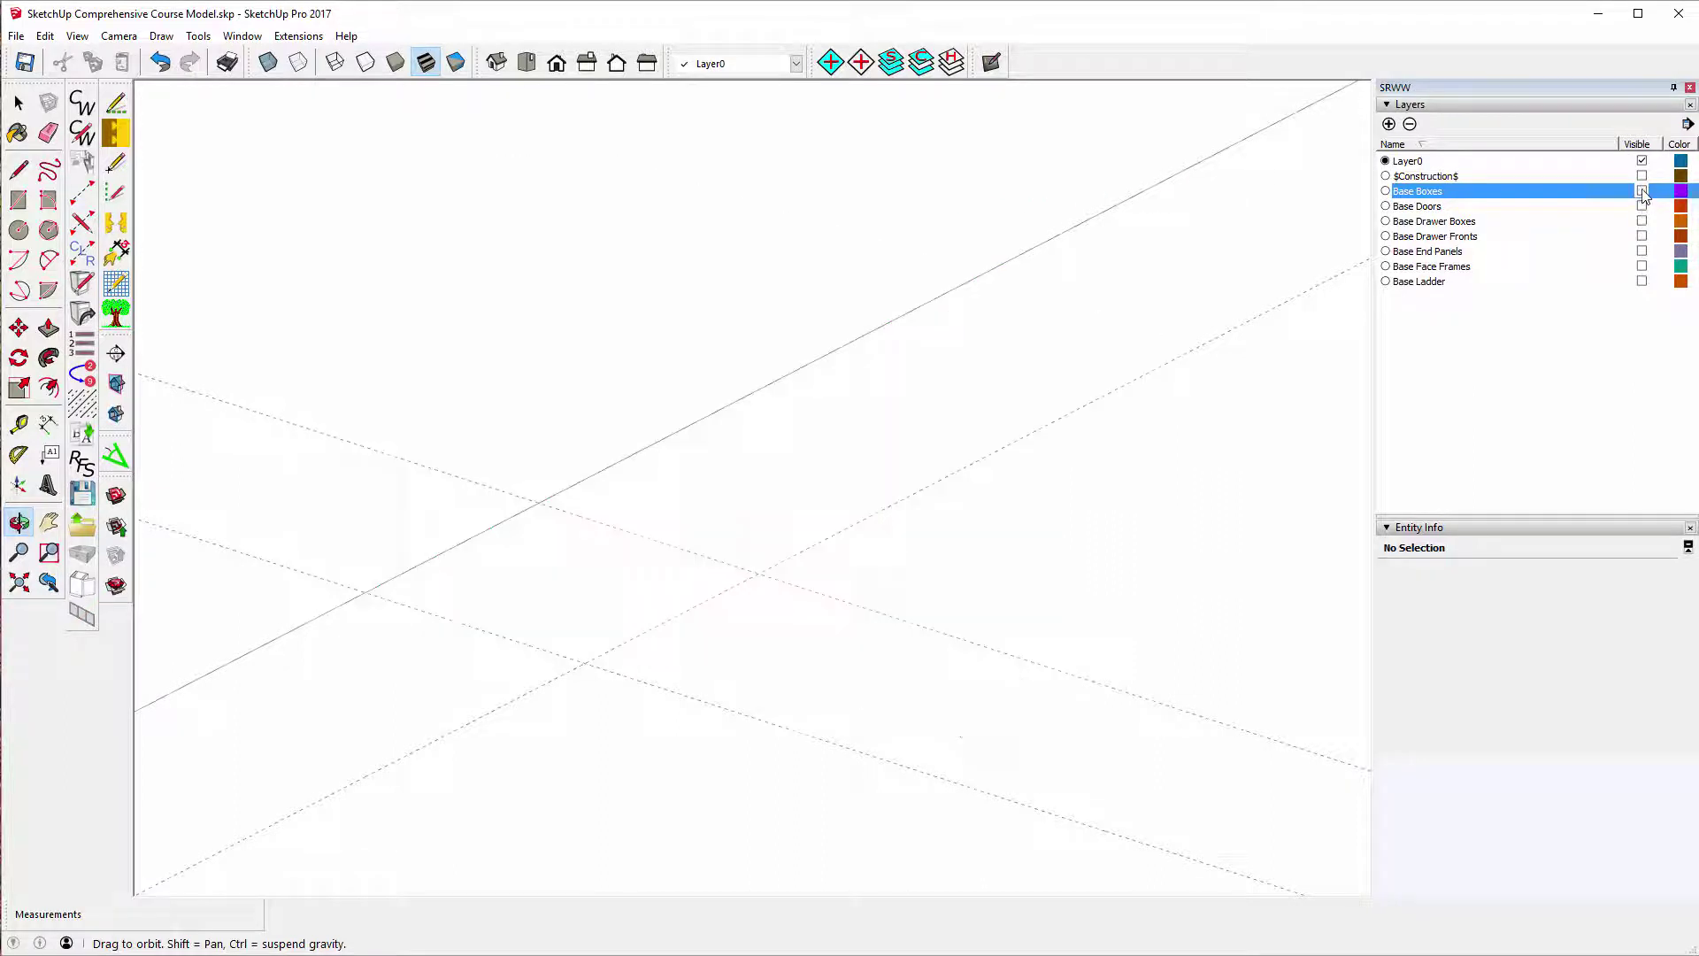
left_click(1641, 206)
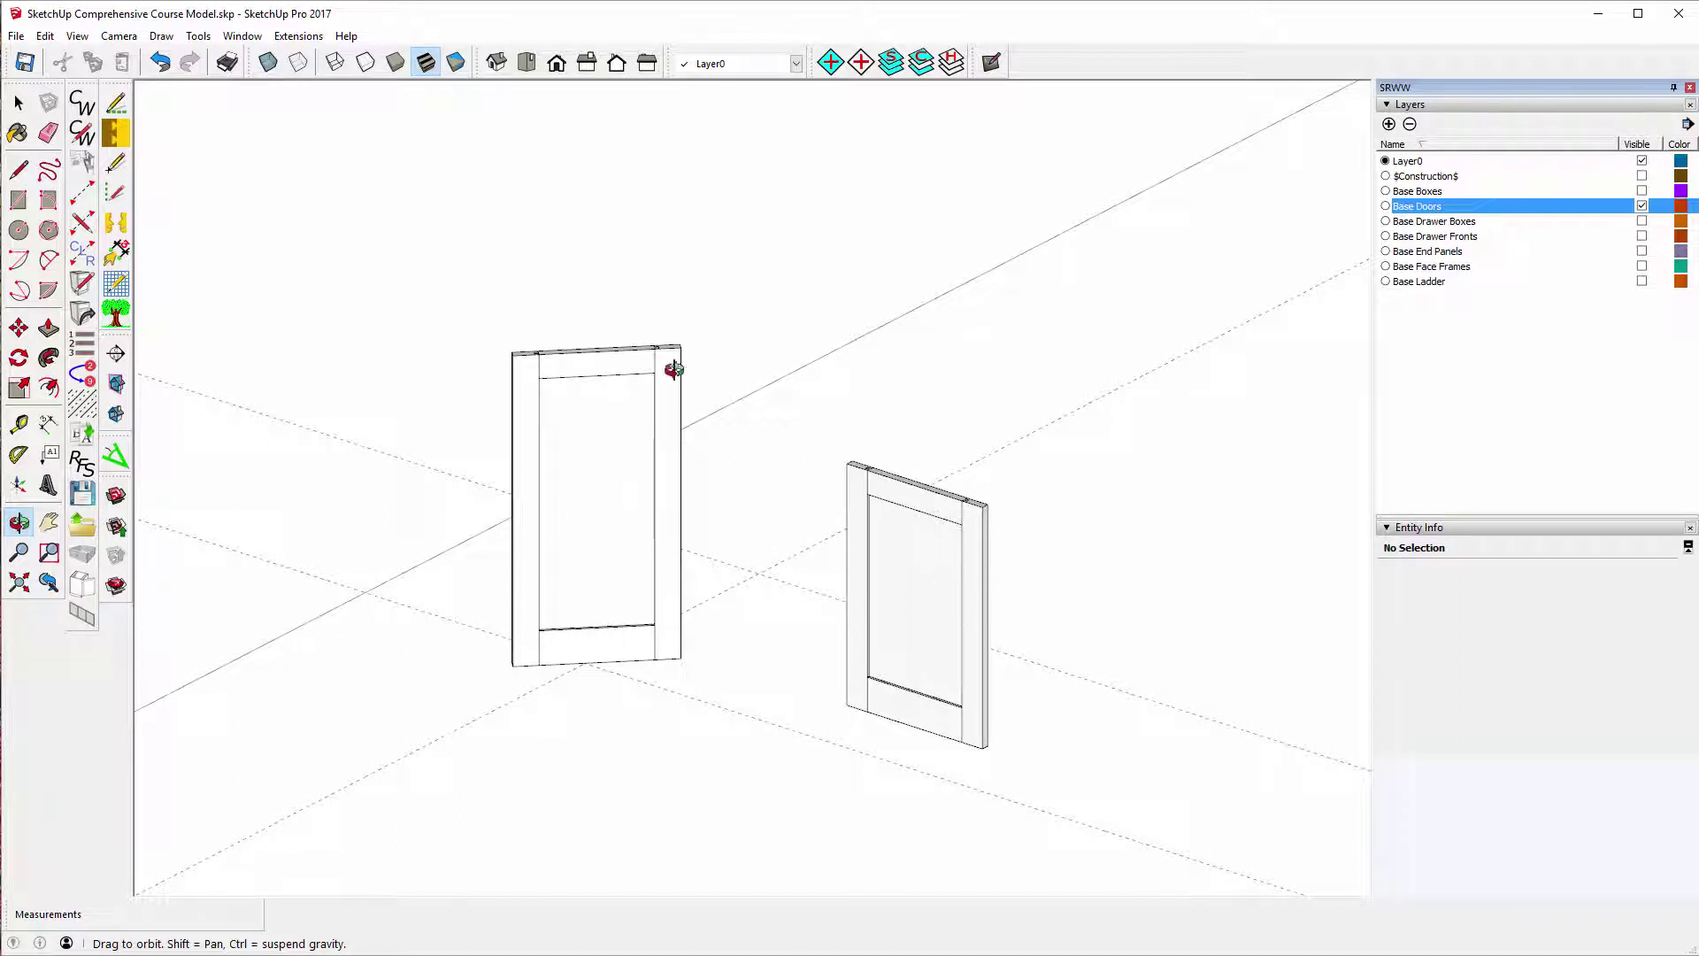
left_click_drag(558, 277, 531, 509)
scroll(531, 378, "up", 6)
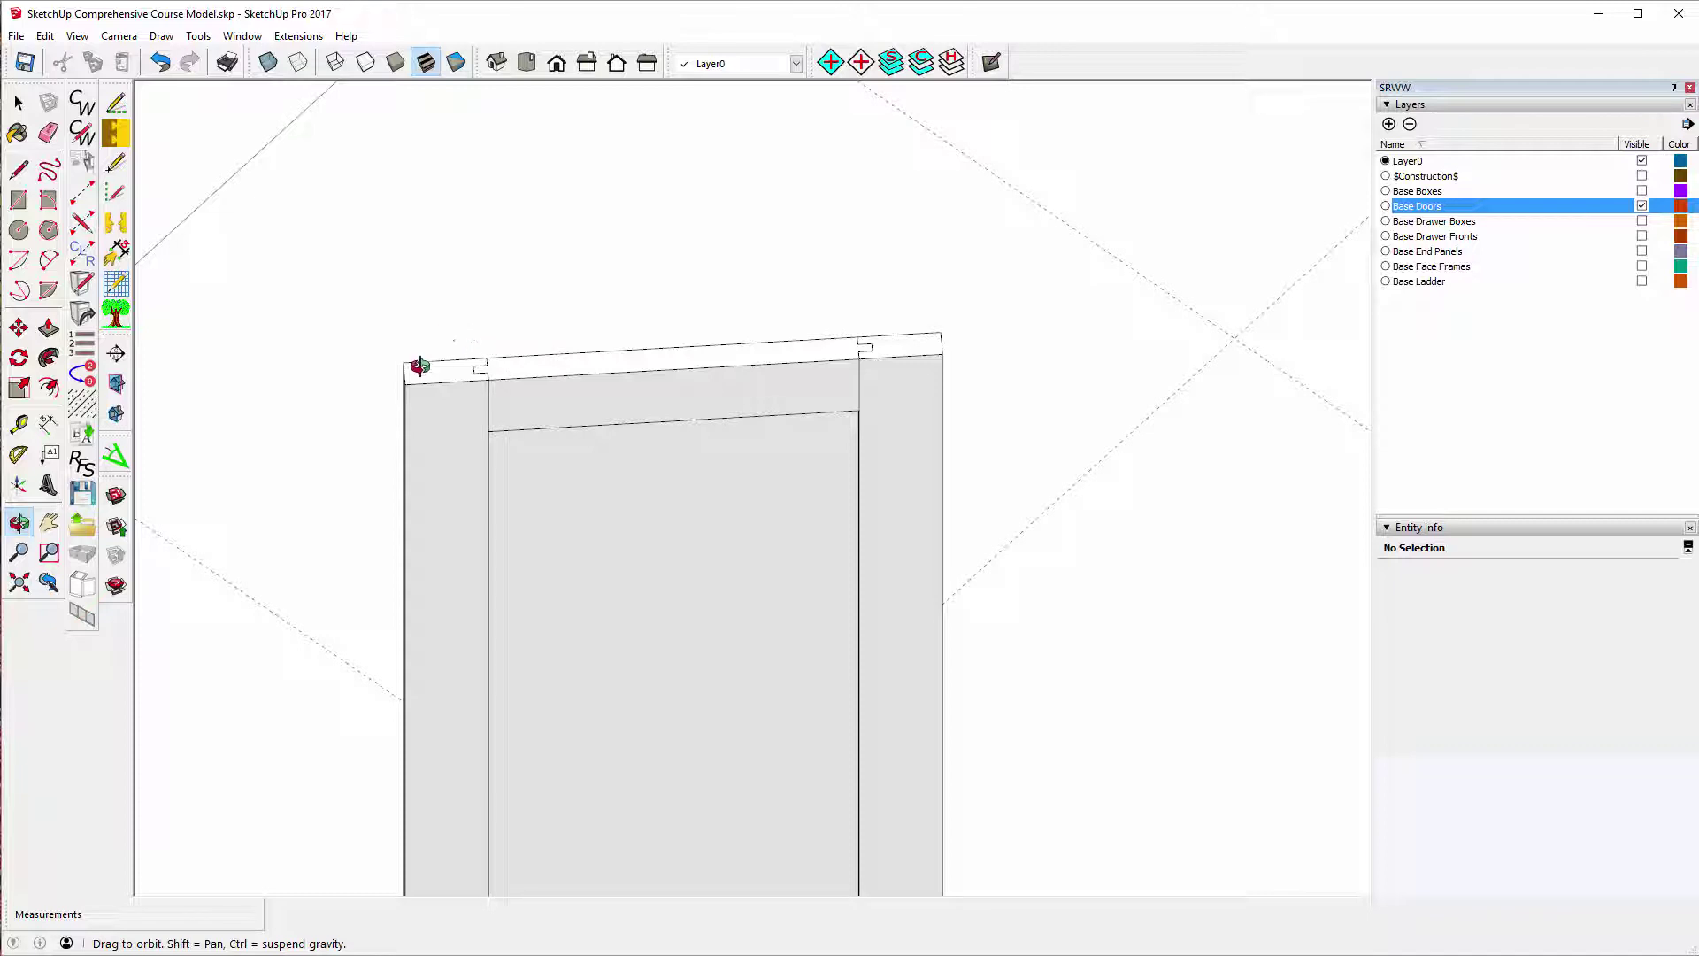
scroll(476, 292, "down", 2)
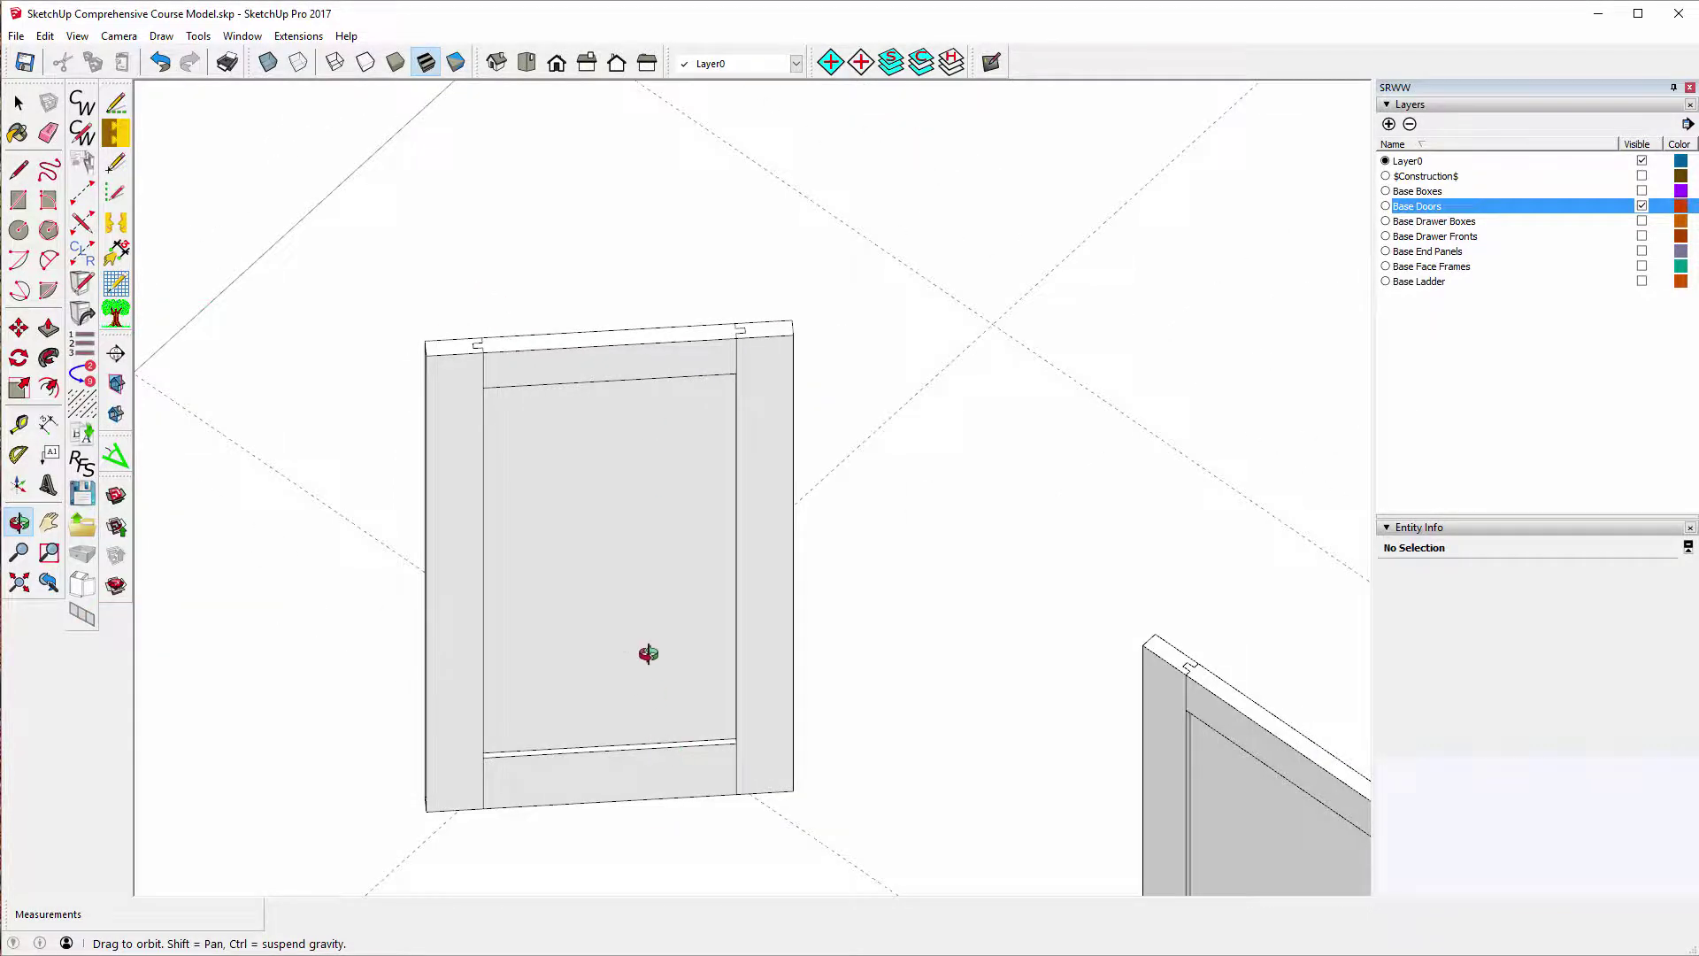
left_click_drag(648, 653, 655, 436)
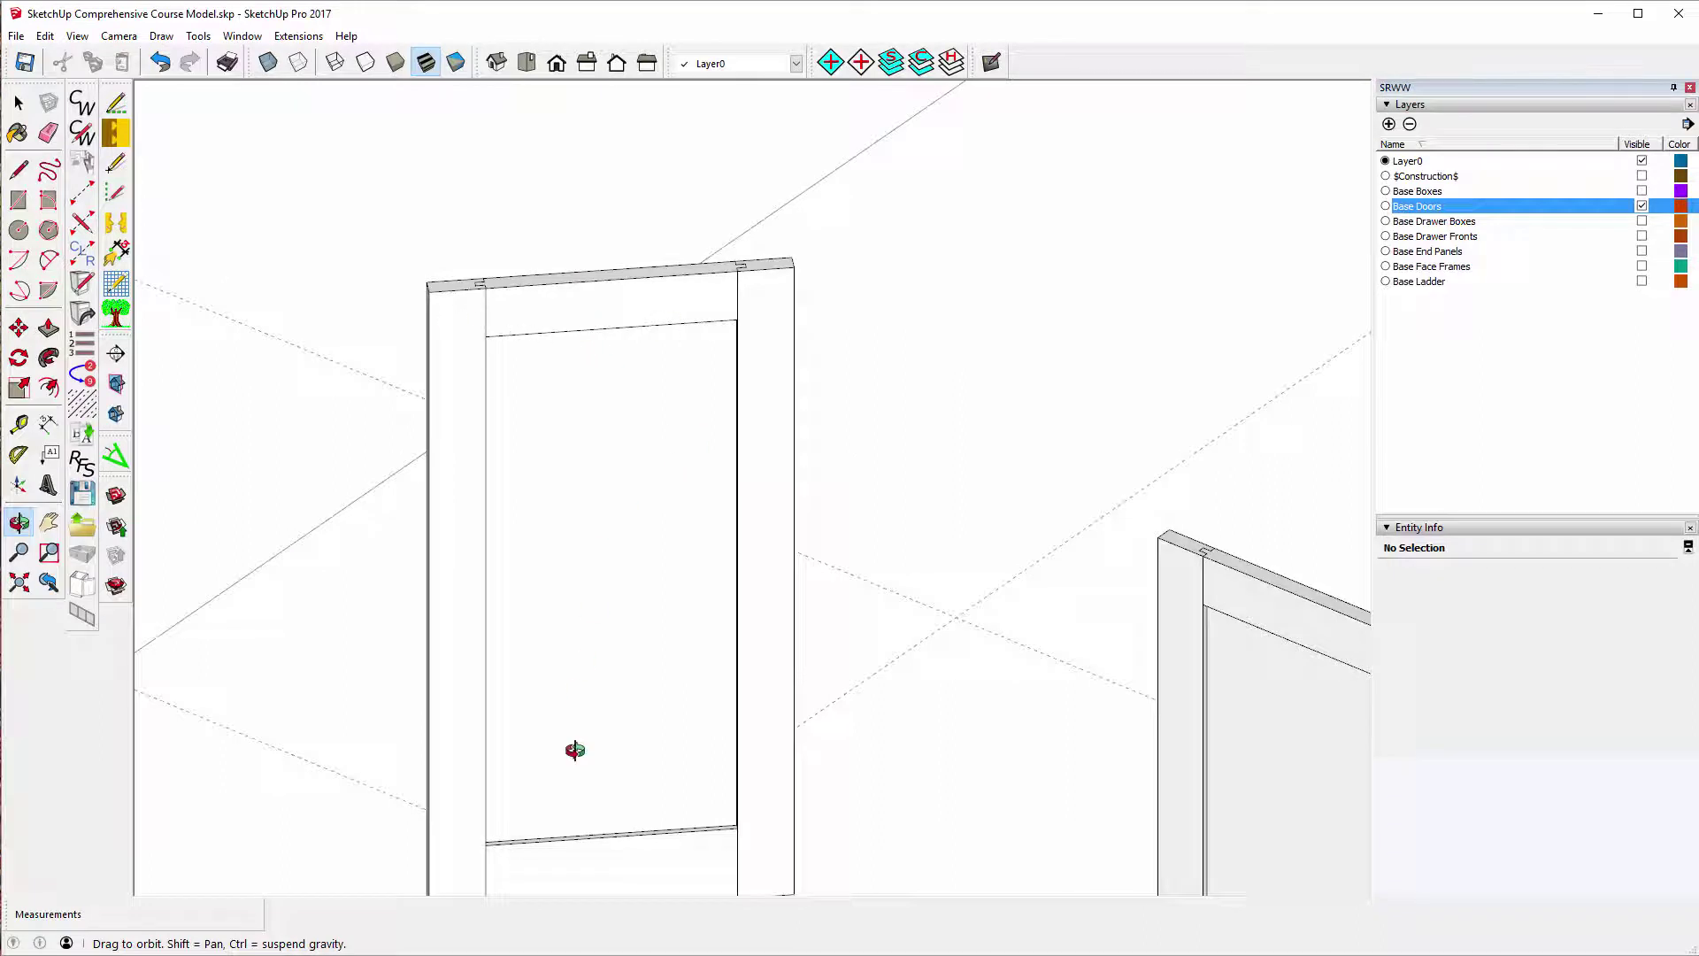
scroll(733, 520, "down", 3)
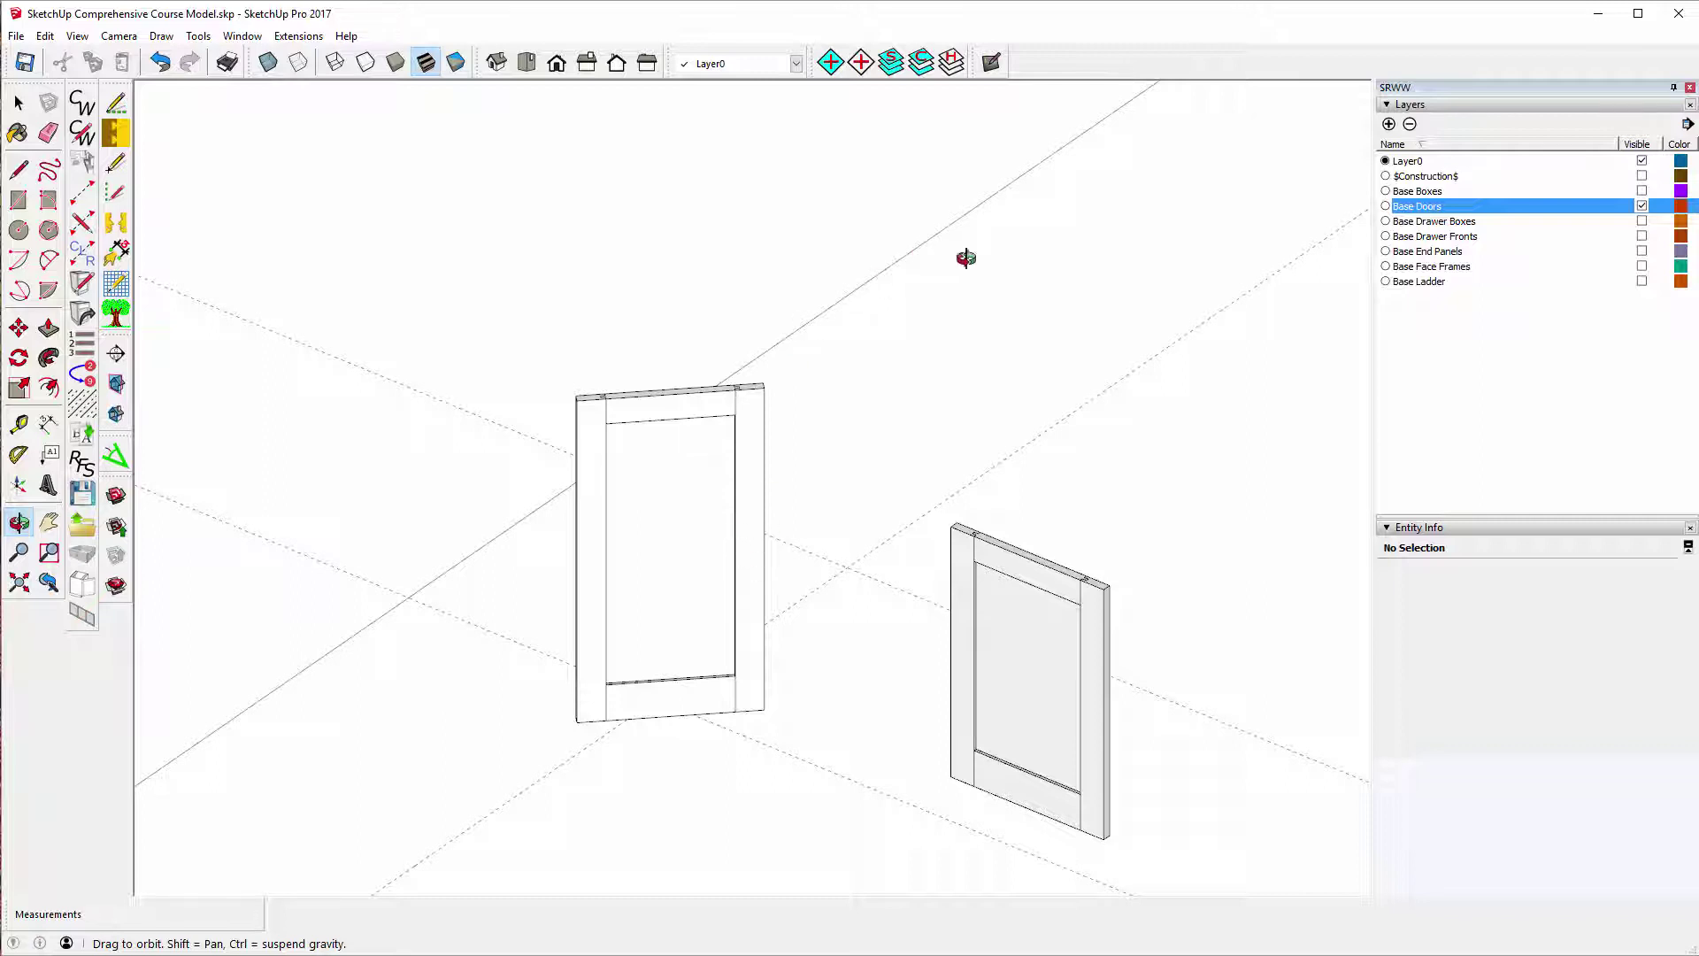
- Hide the Base Doors layer and show Base Drawer Boxes, revealing three plain drawer boxes
left_click(1641, 206)
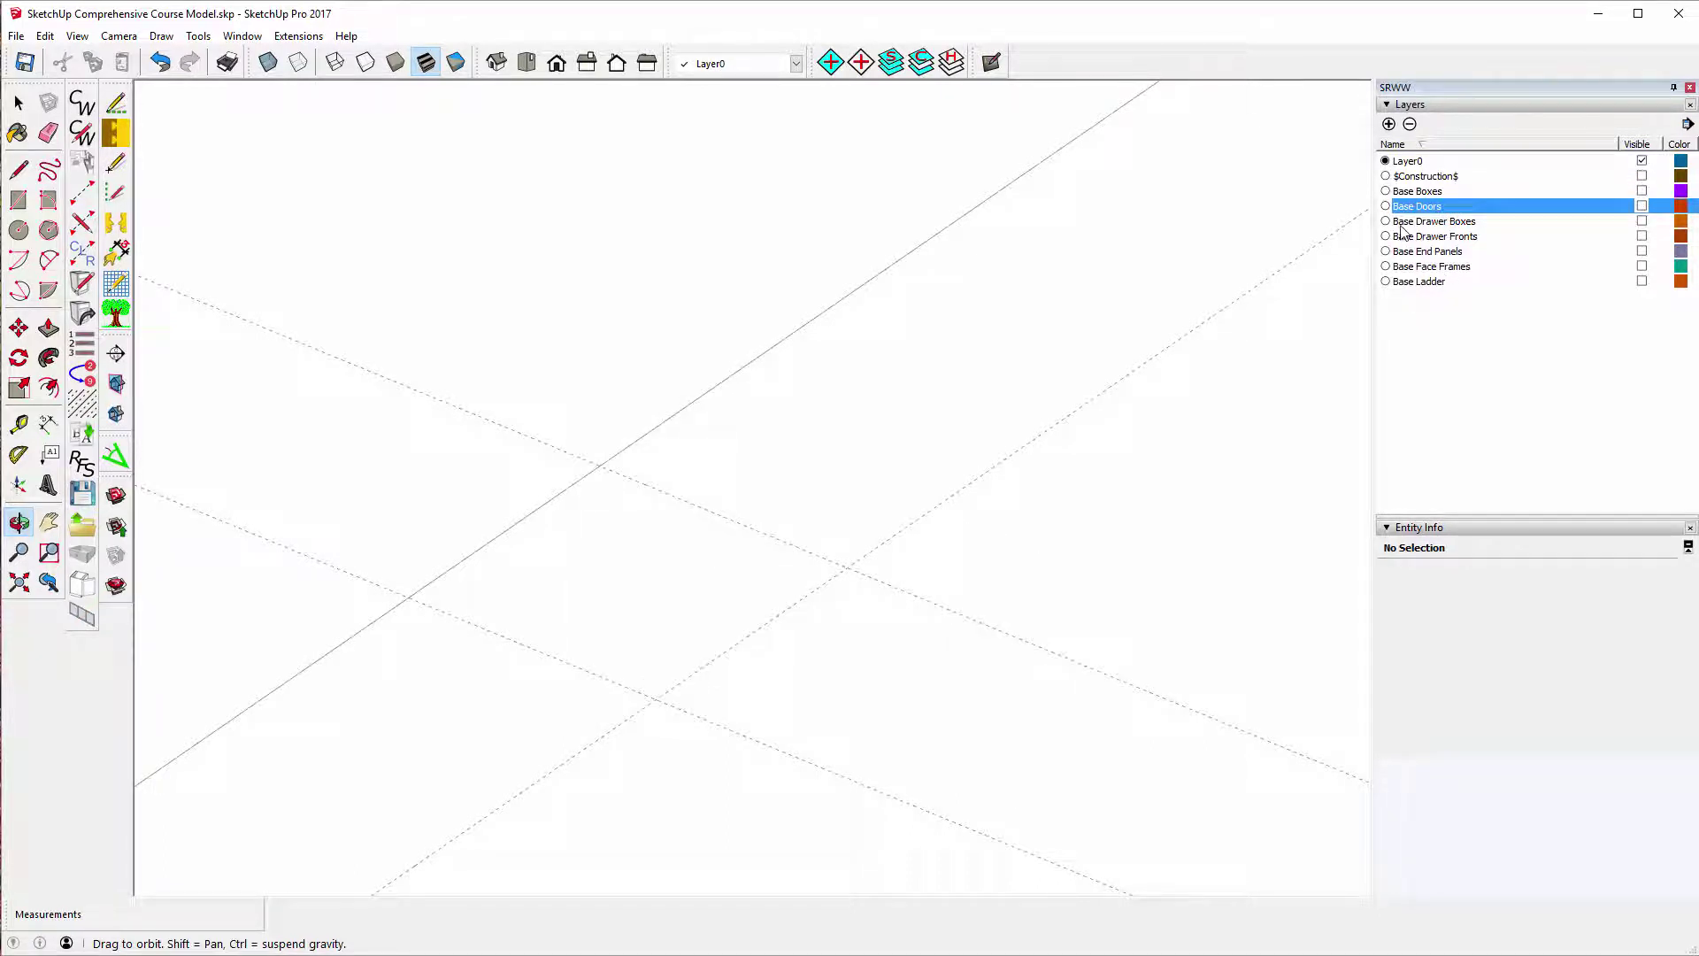
left_click(1641, 221)
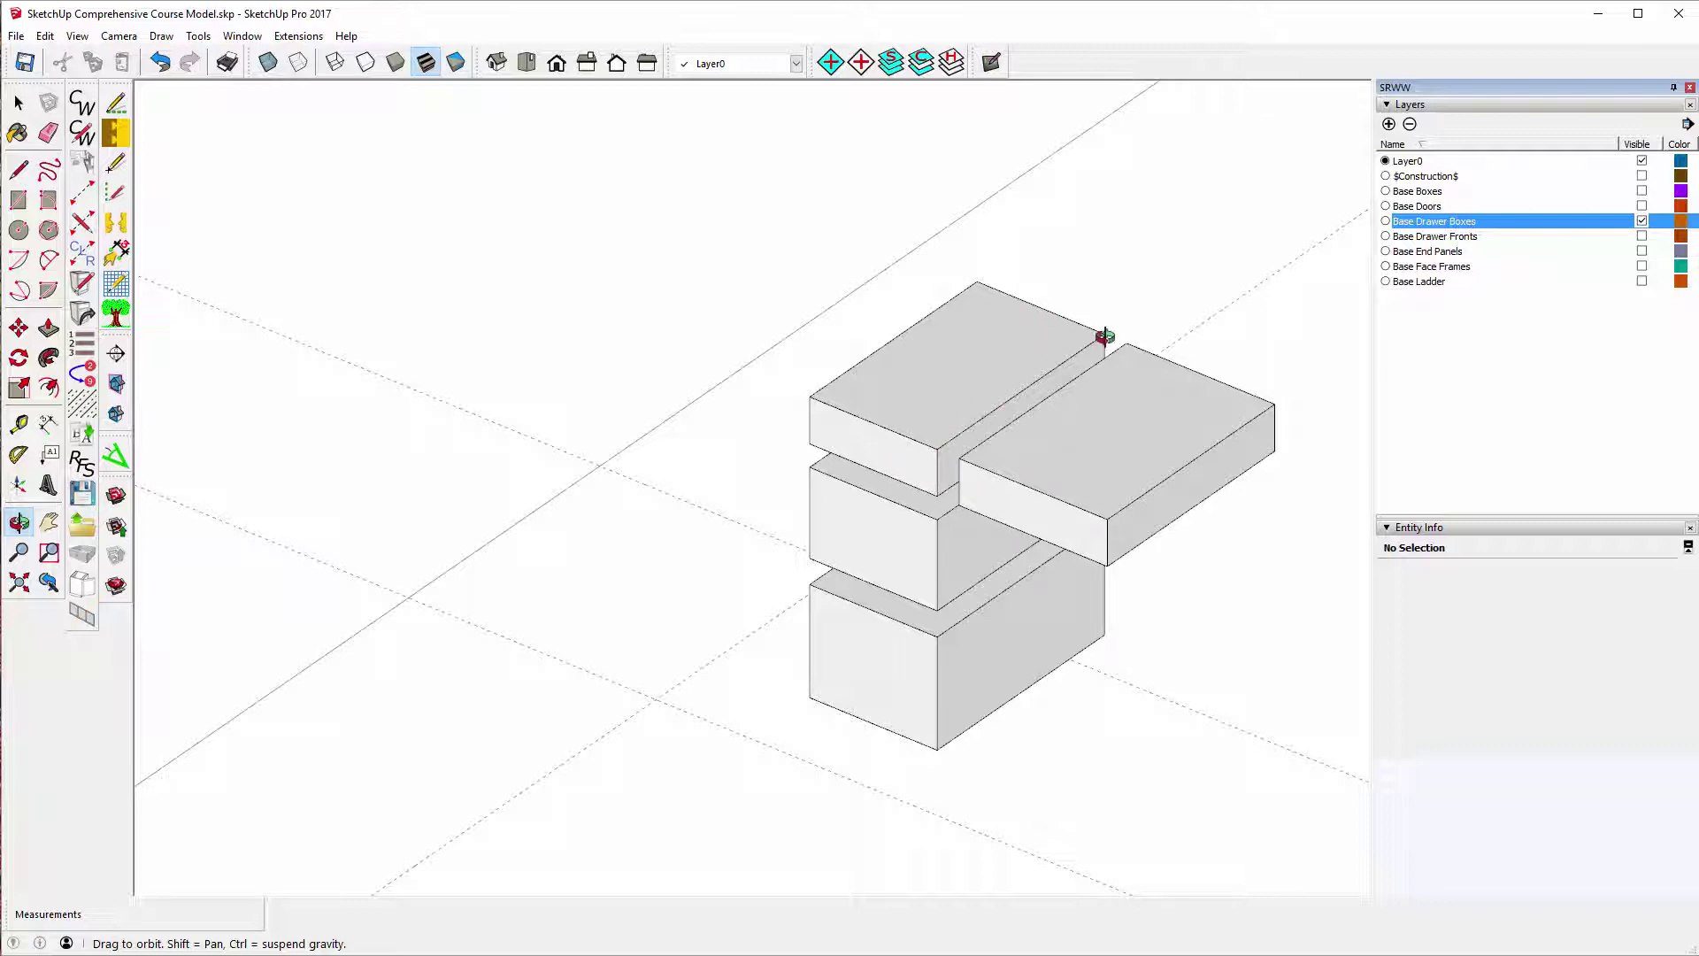
- Swap Base Drawer Boxes for Base Drawer Fronts, review the fronts, then hide them
left_click(1642, 220)
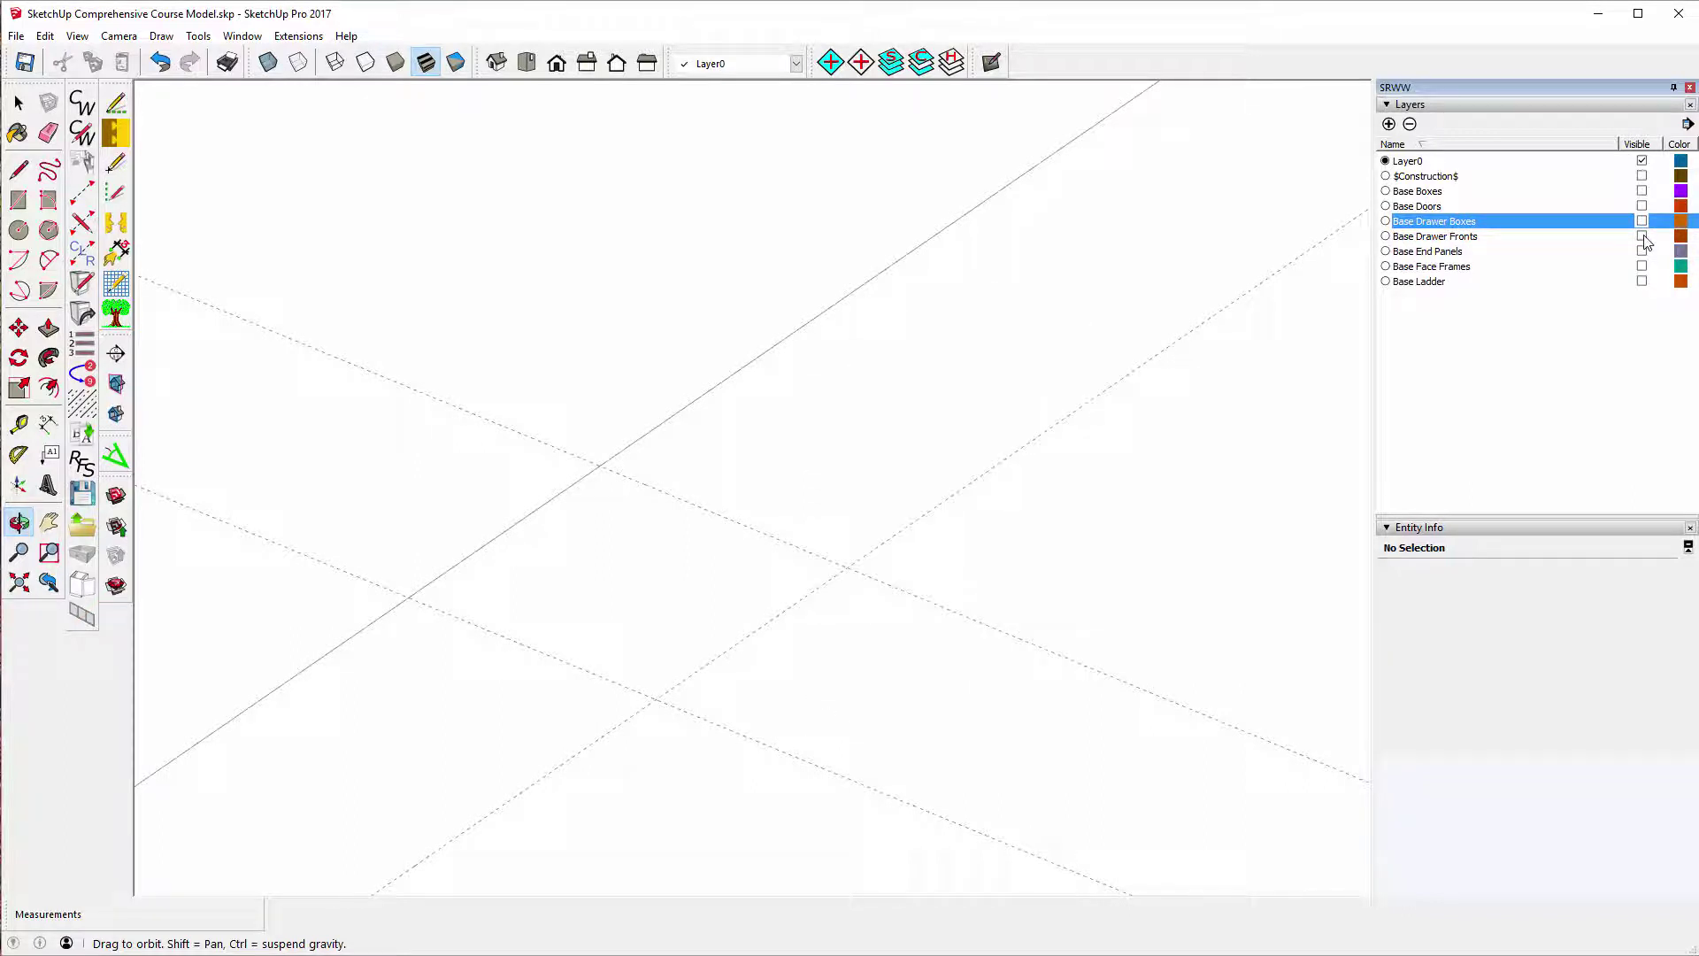
left_click(1641, 236)
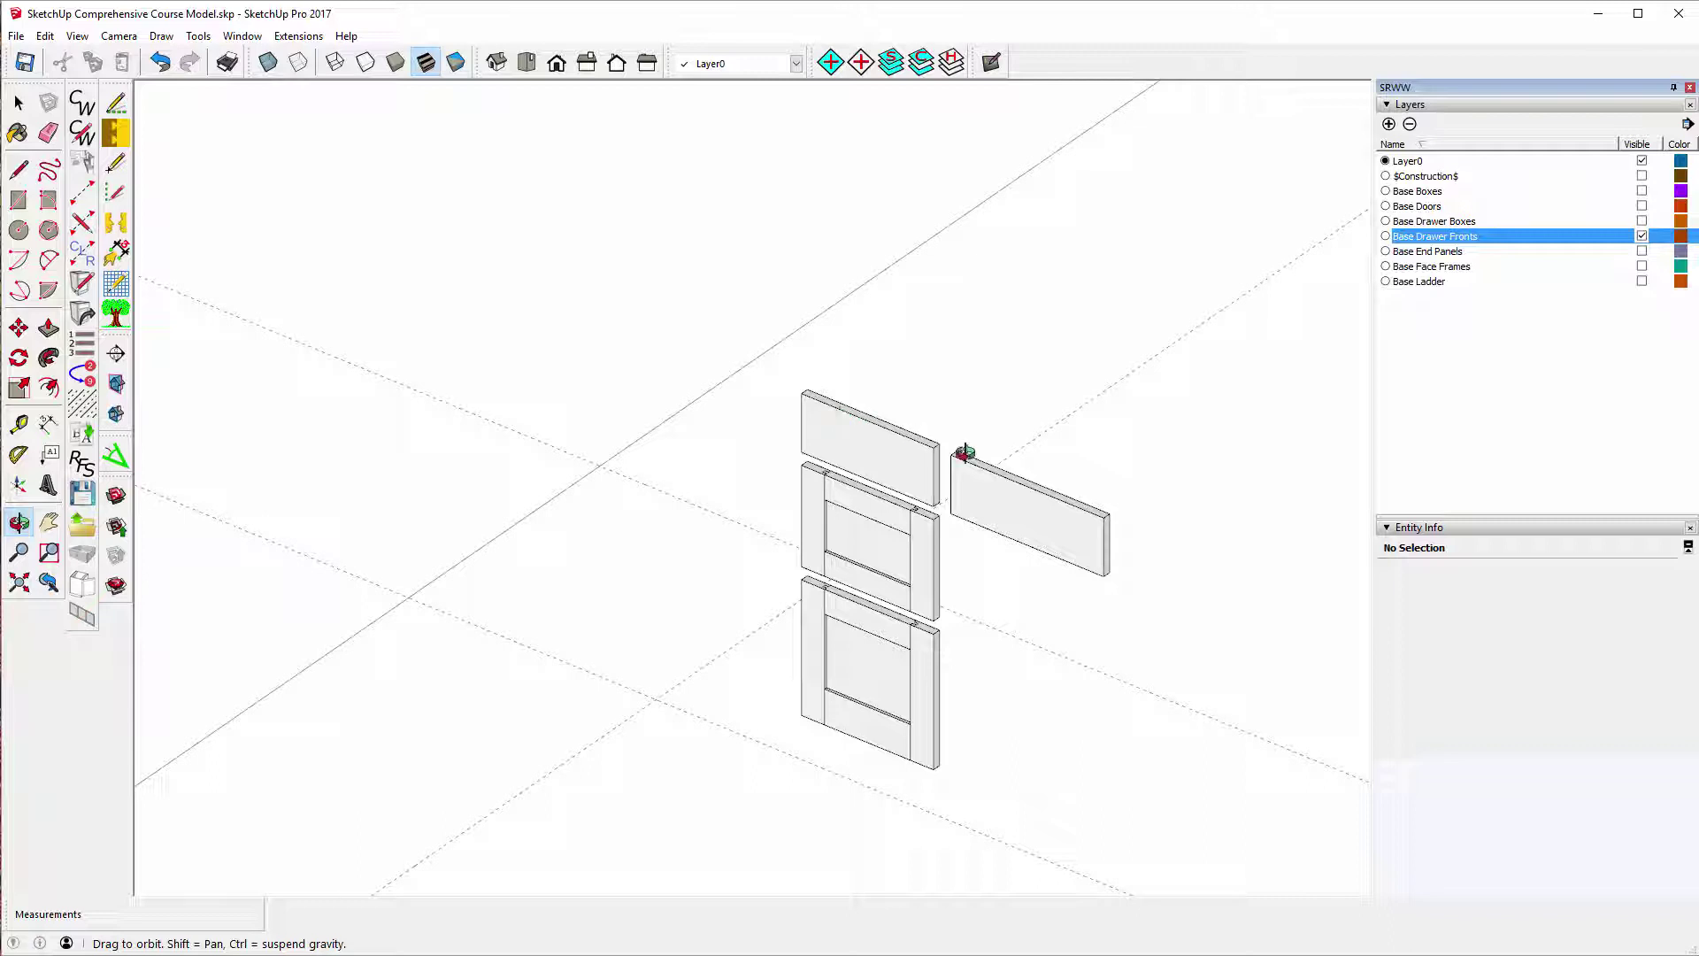
left_click(1641, 236)
- Toggle the Base End Panels and Base Face Frames layers to display the bare face frames
left_click(1642, 252)
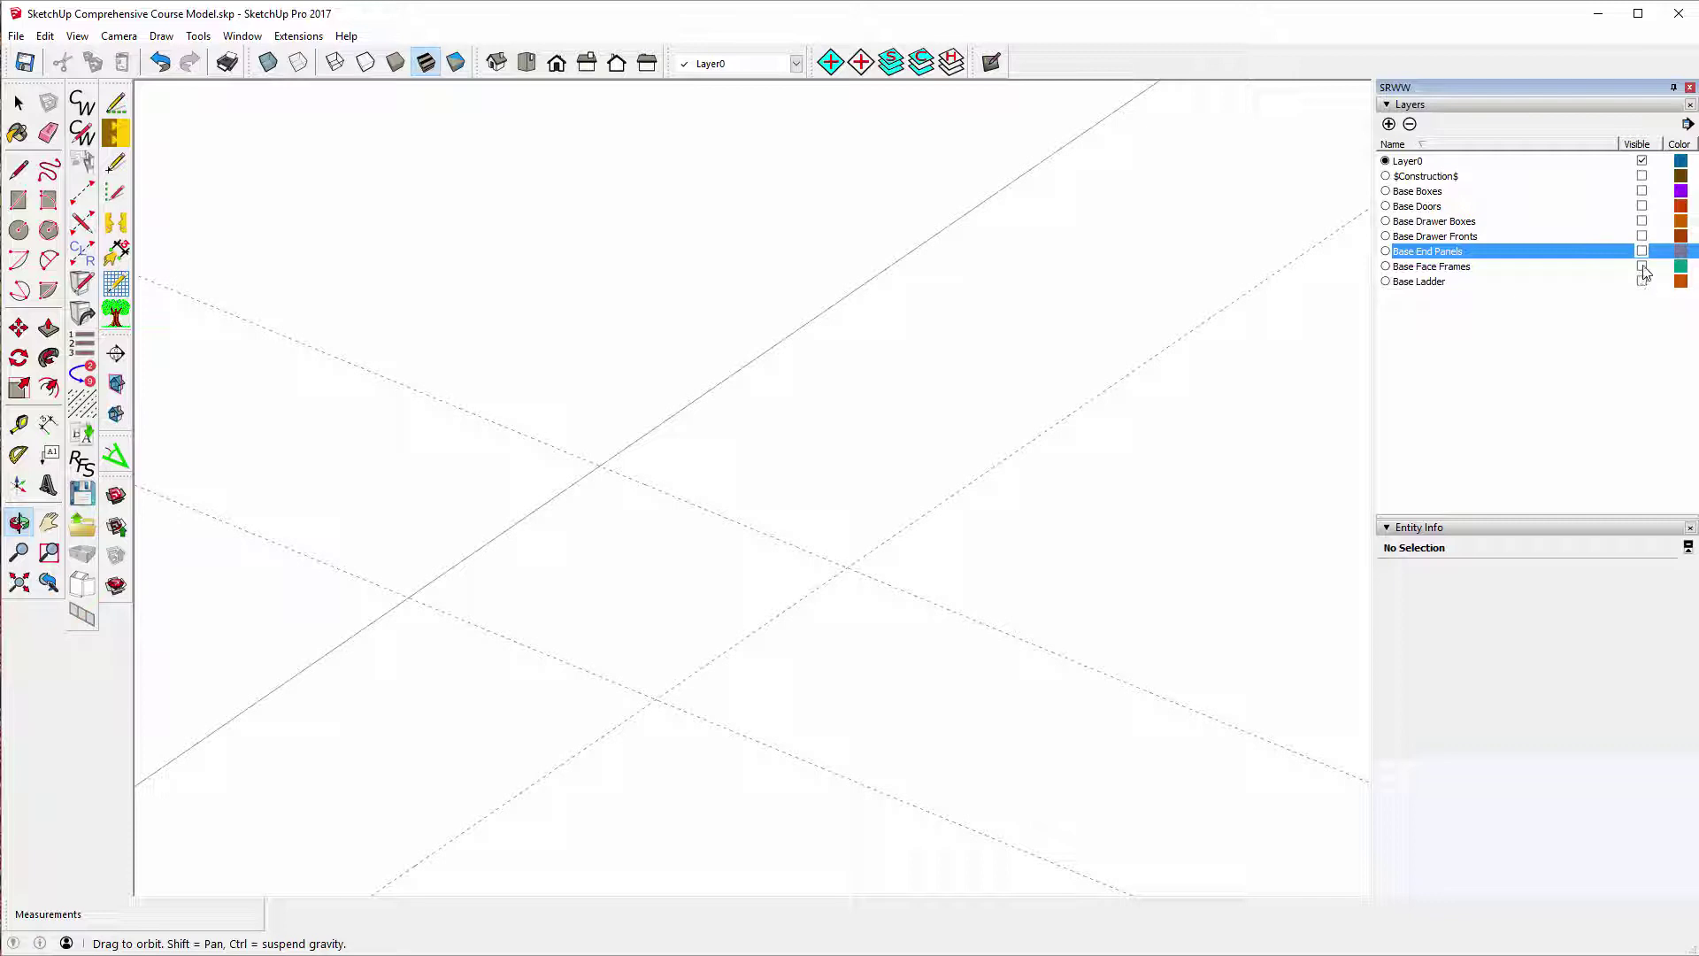
left_click(1642, 266)
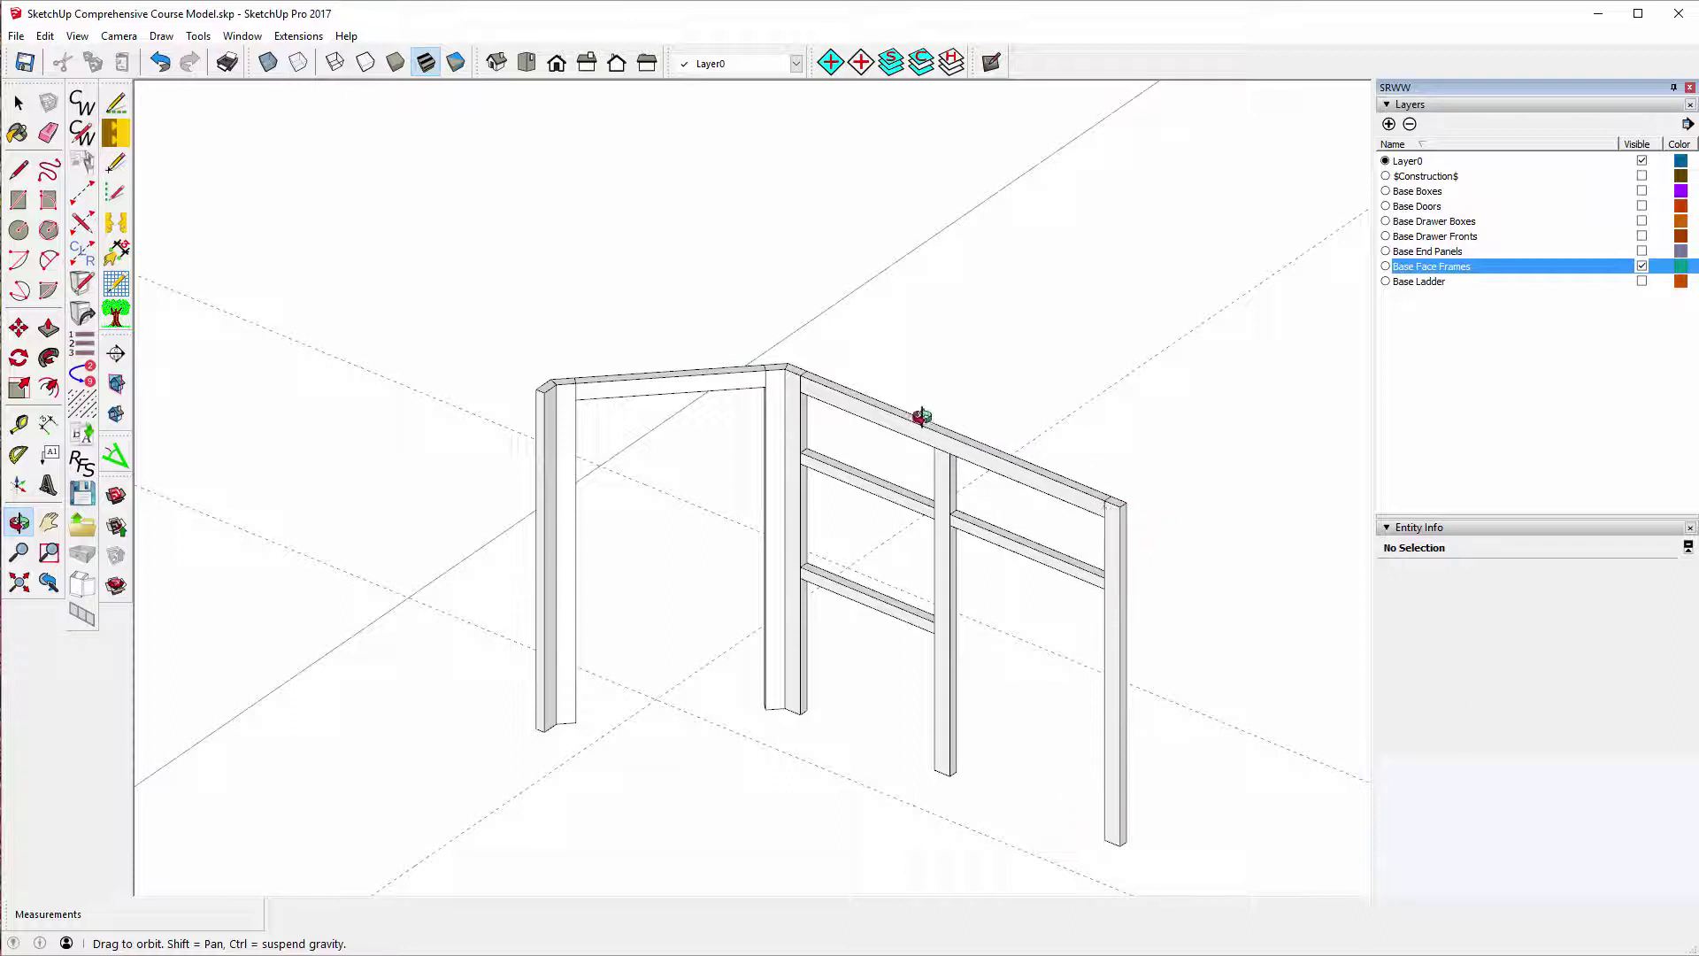
- Hide Base Face Frames and show Base Ladder to reveal the toe-kick ladder frame
left_click(1643, 266)
left_click(1642, 281)
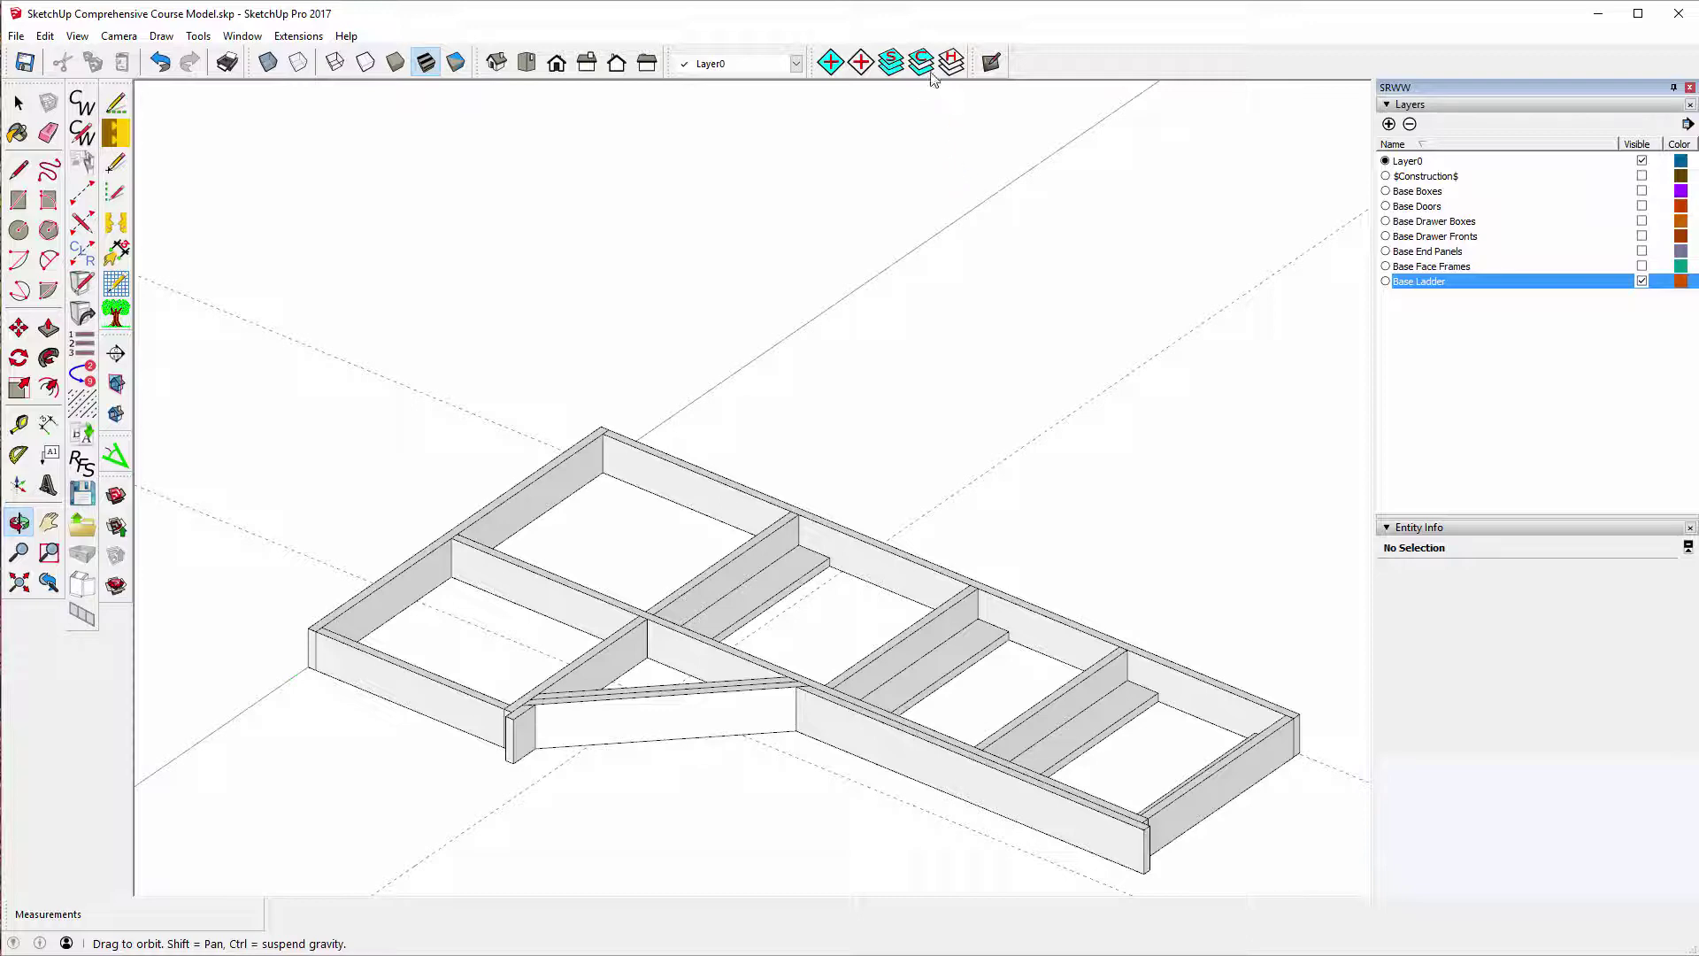
- Show all layers, orbit to a lower view of the full run, and pick the Select tool
left_click(892, 61)
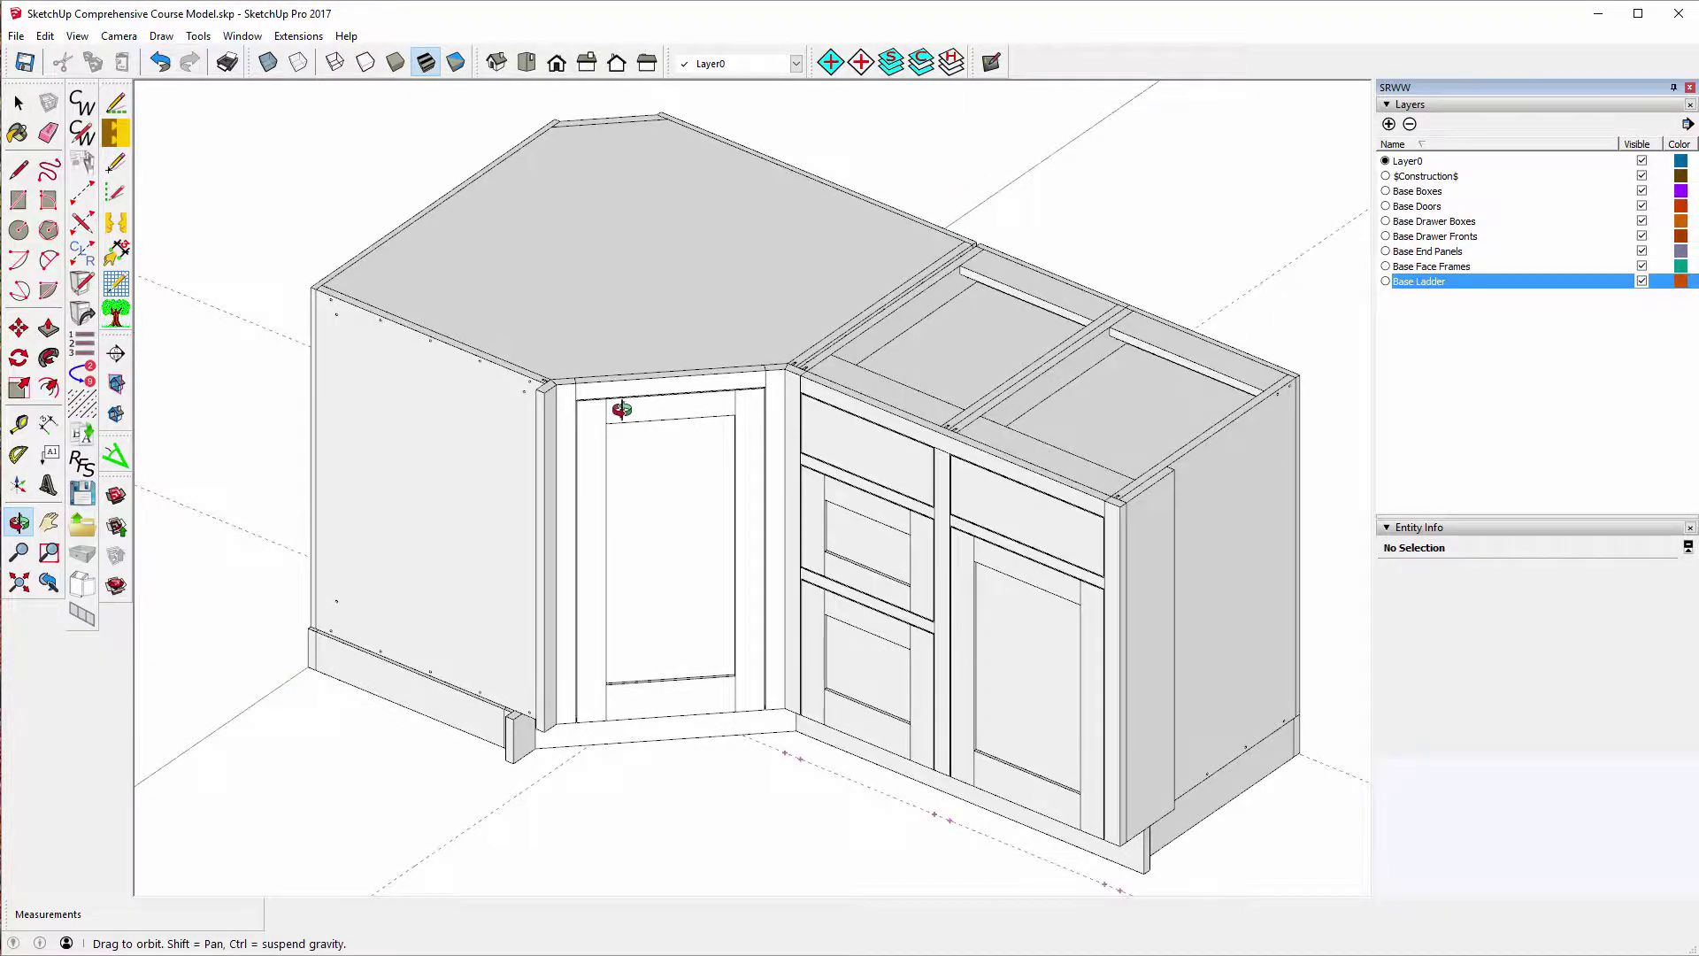
left_click_drag(621, 515, 573, 394)
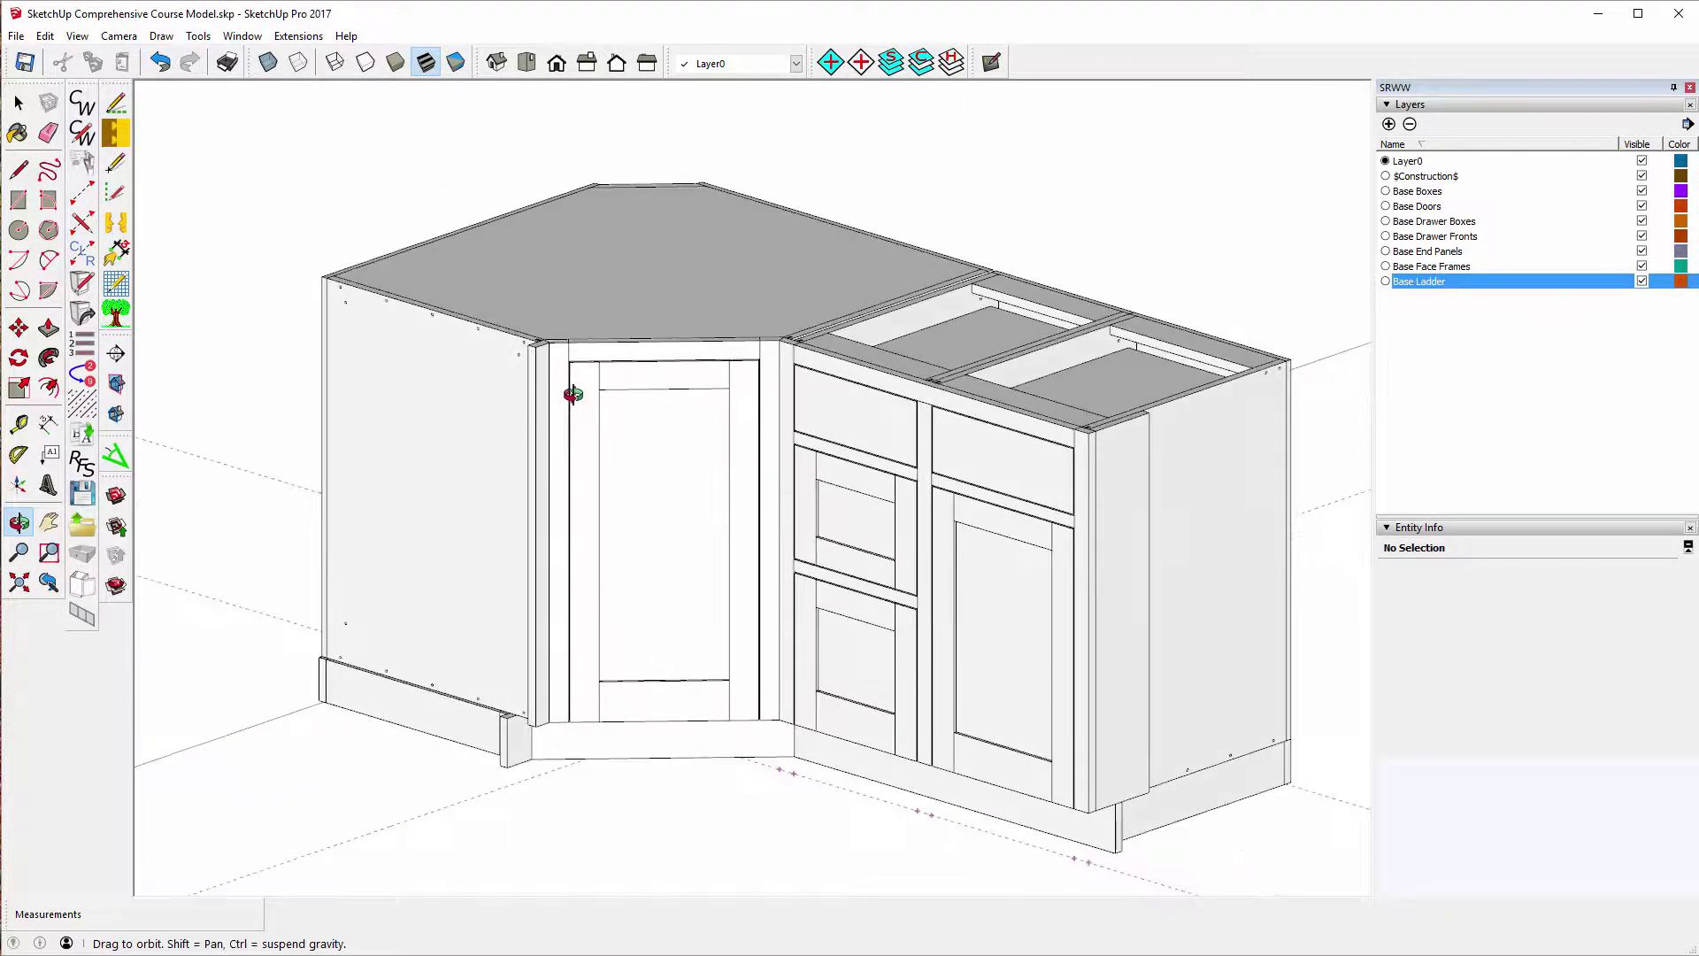
scroll(573, 394, "down", 3)
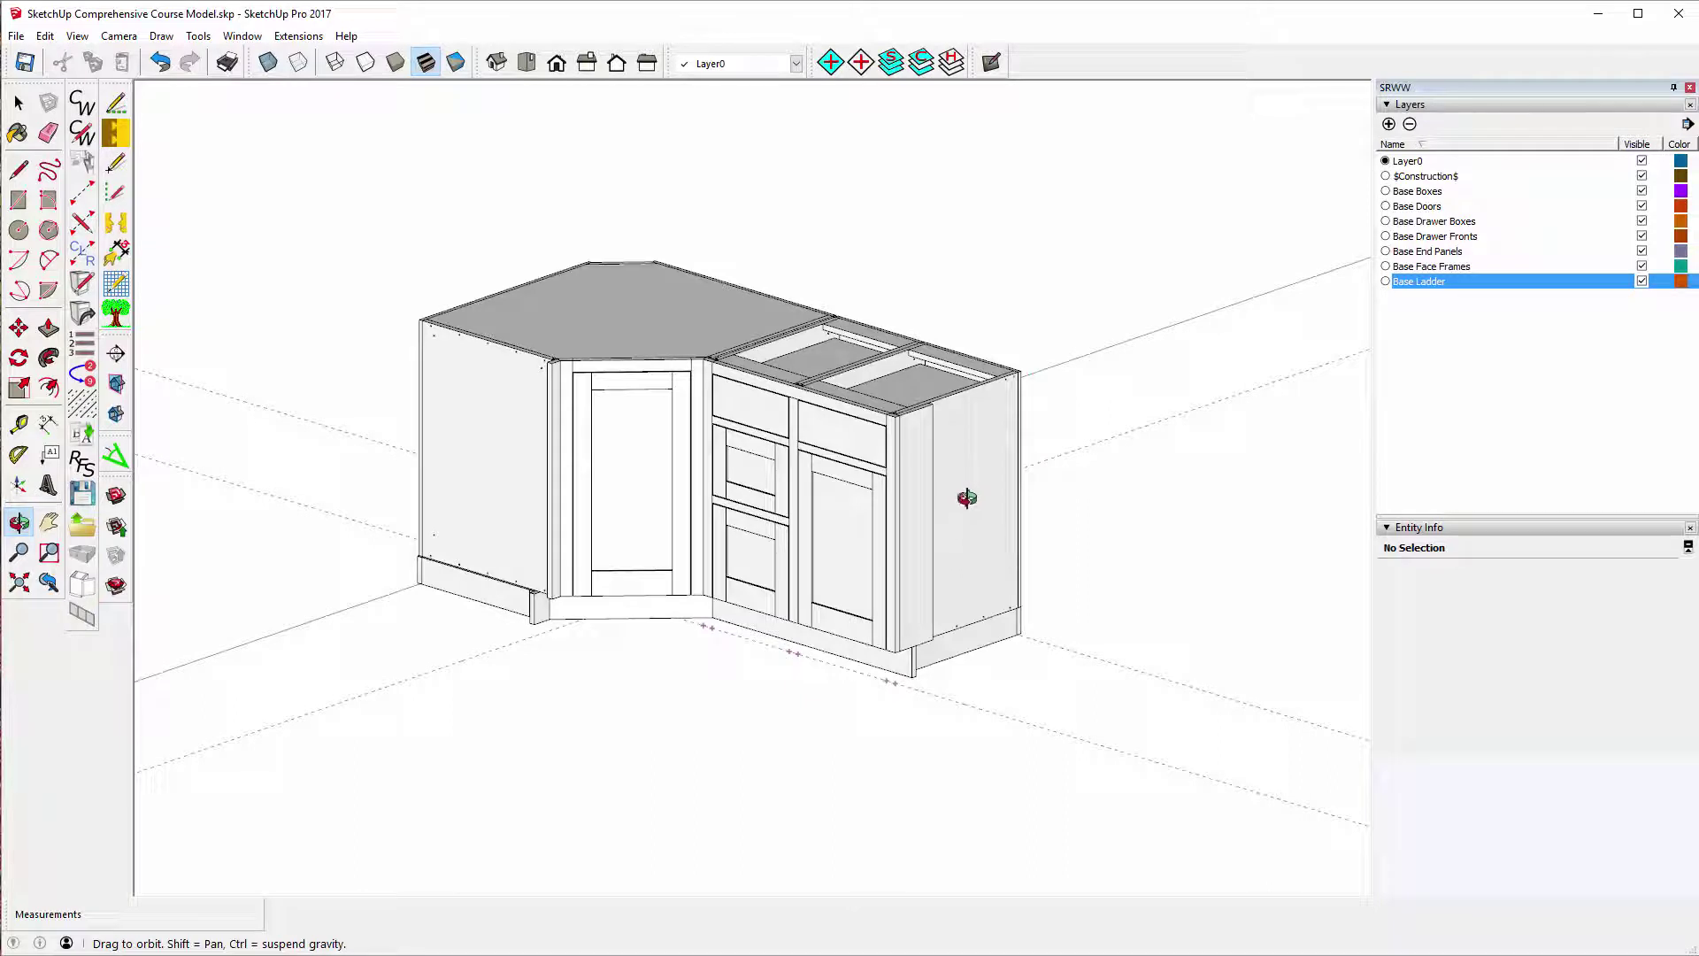
left_click(19, 104)
left_click(20, 103)
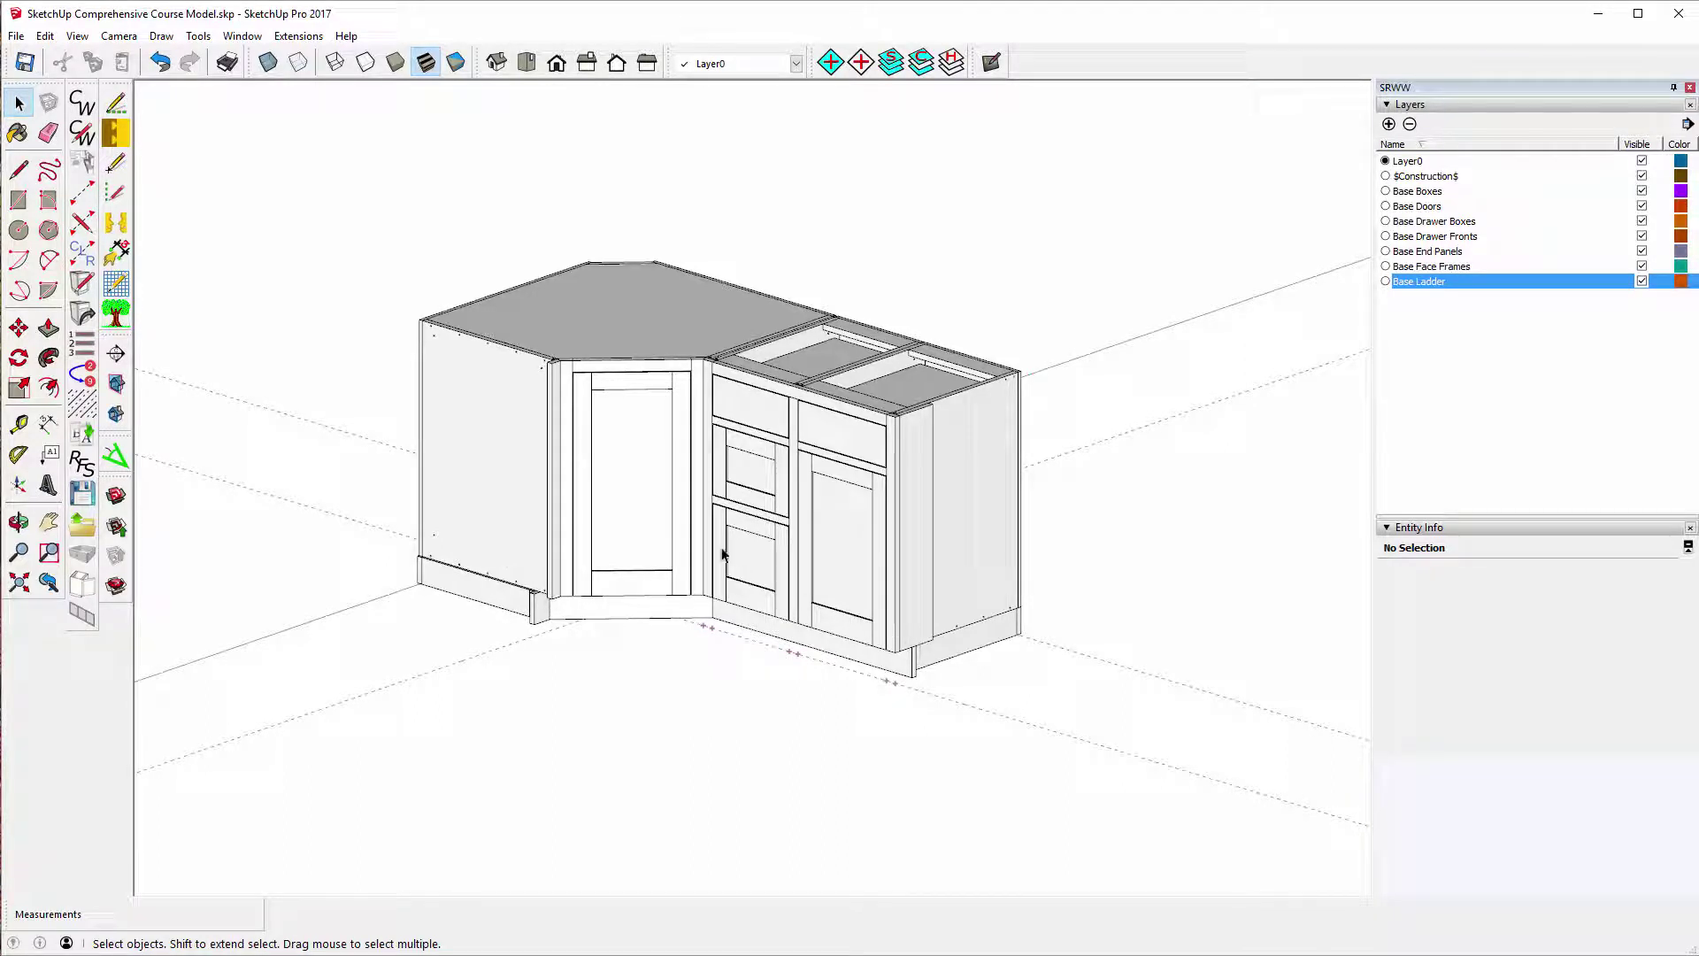
- Open CabWriter's Edit Story Stick from a drawer front's menu, starting at the left end stile
left_click(554, 529)
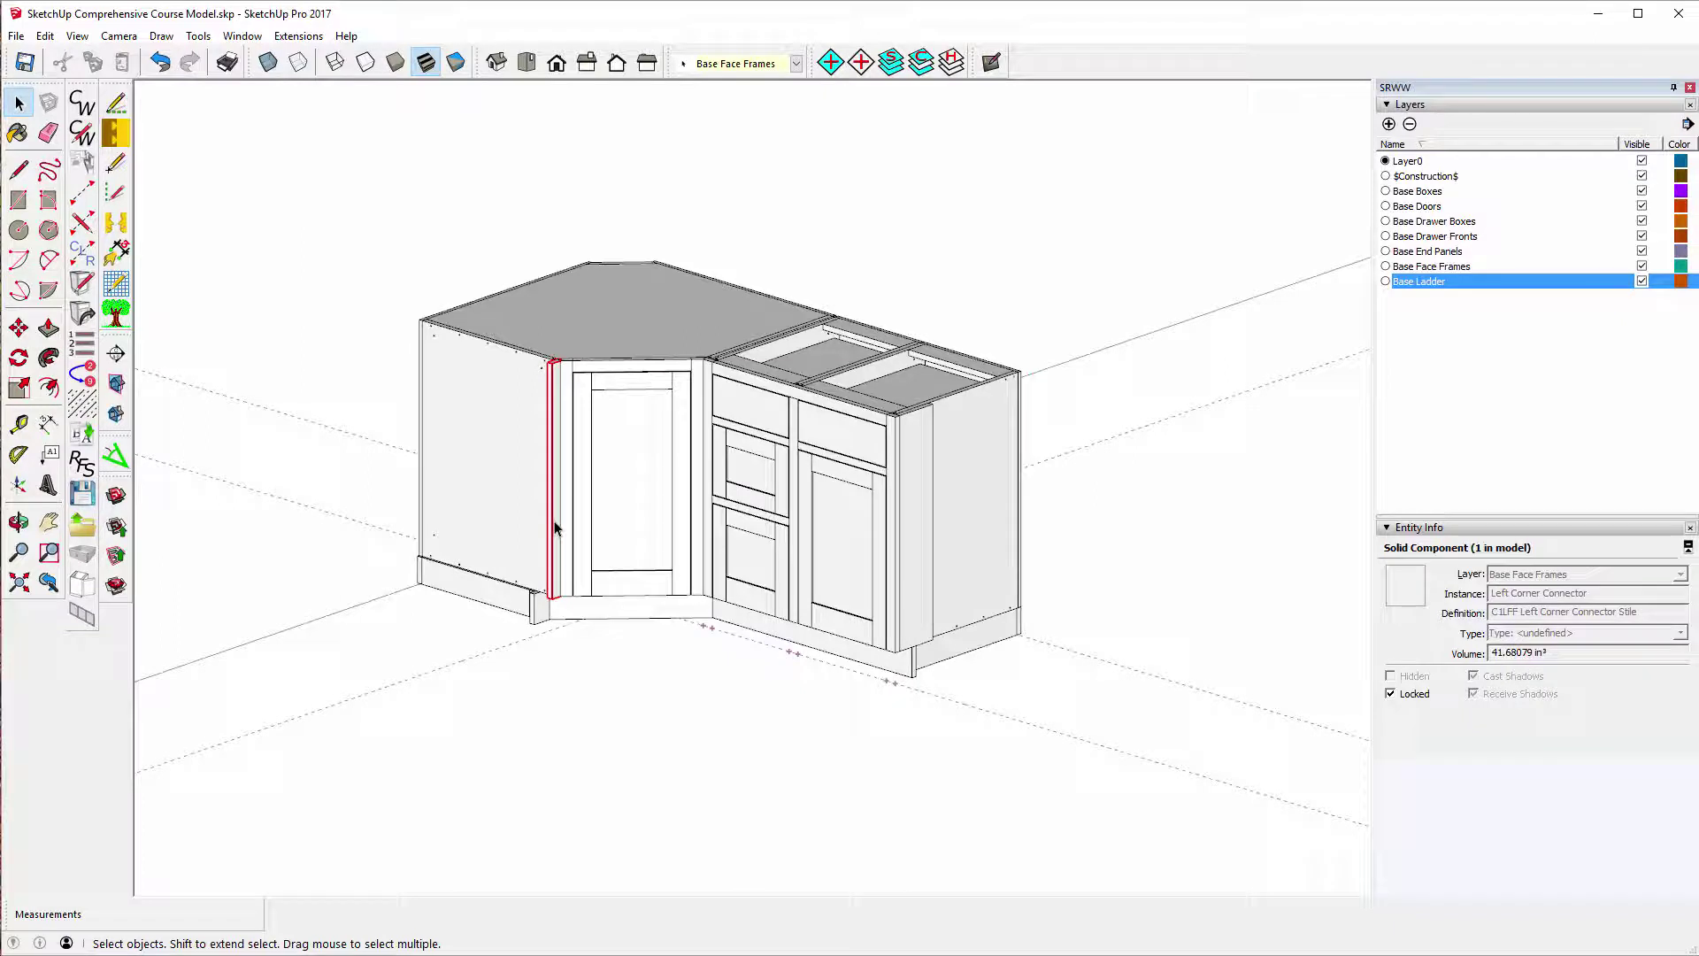
right_click(555, 528)
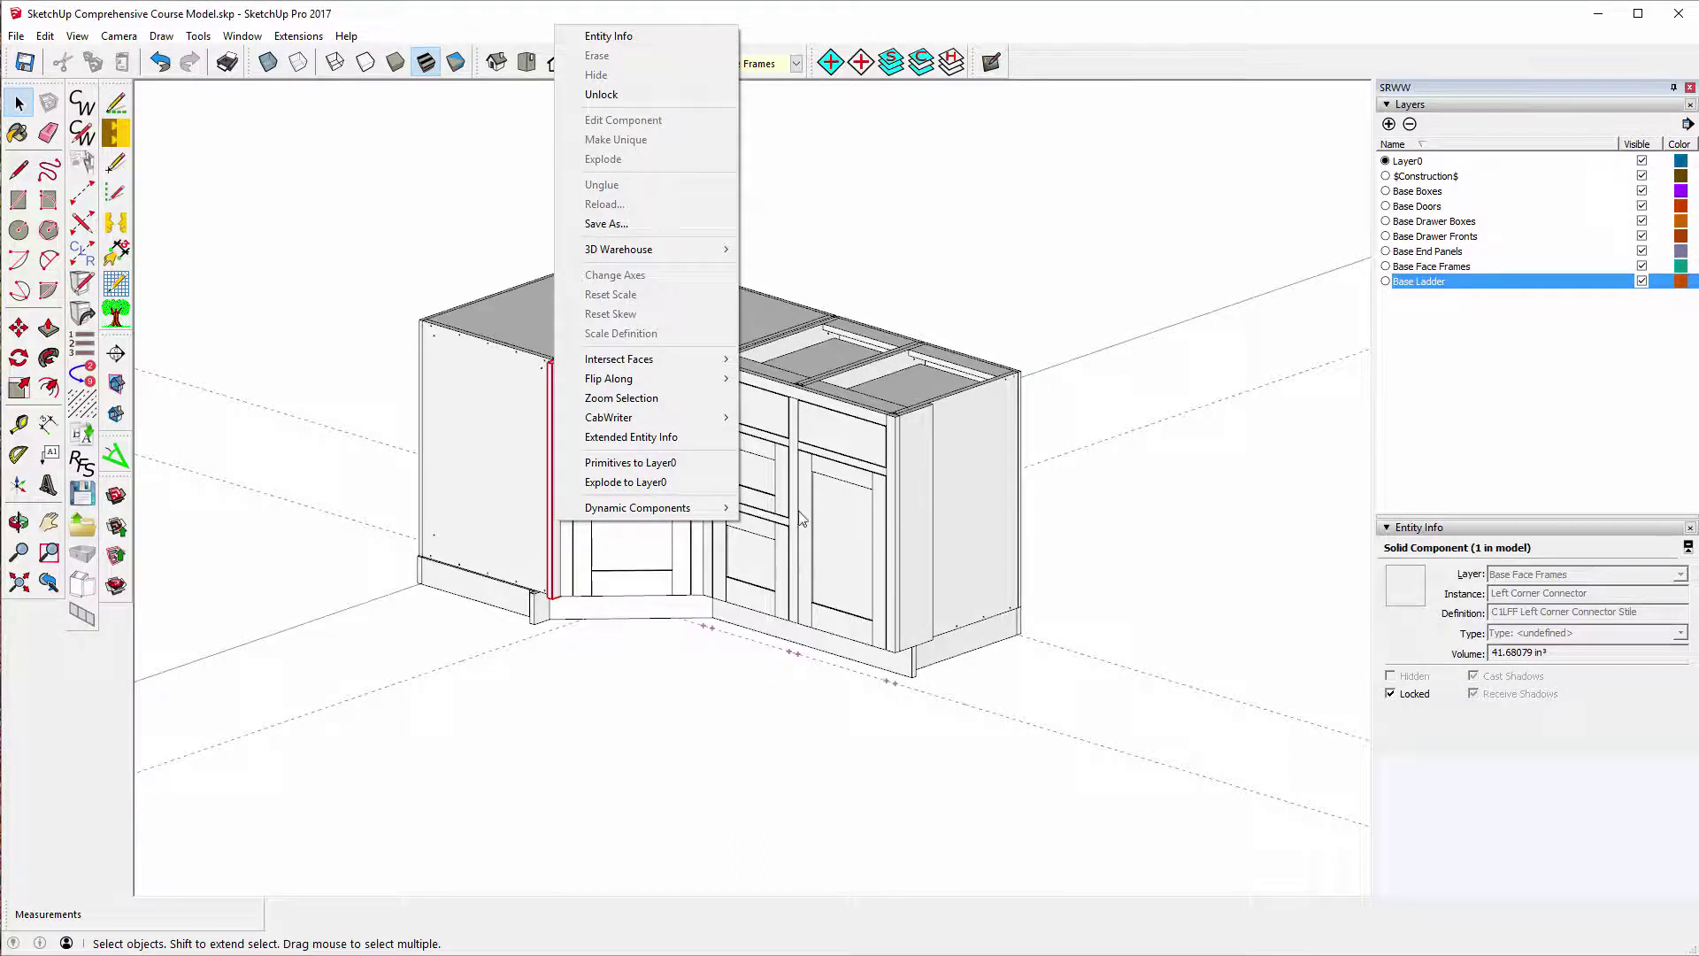
left_click(832, 431)
right_click(837, 434)
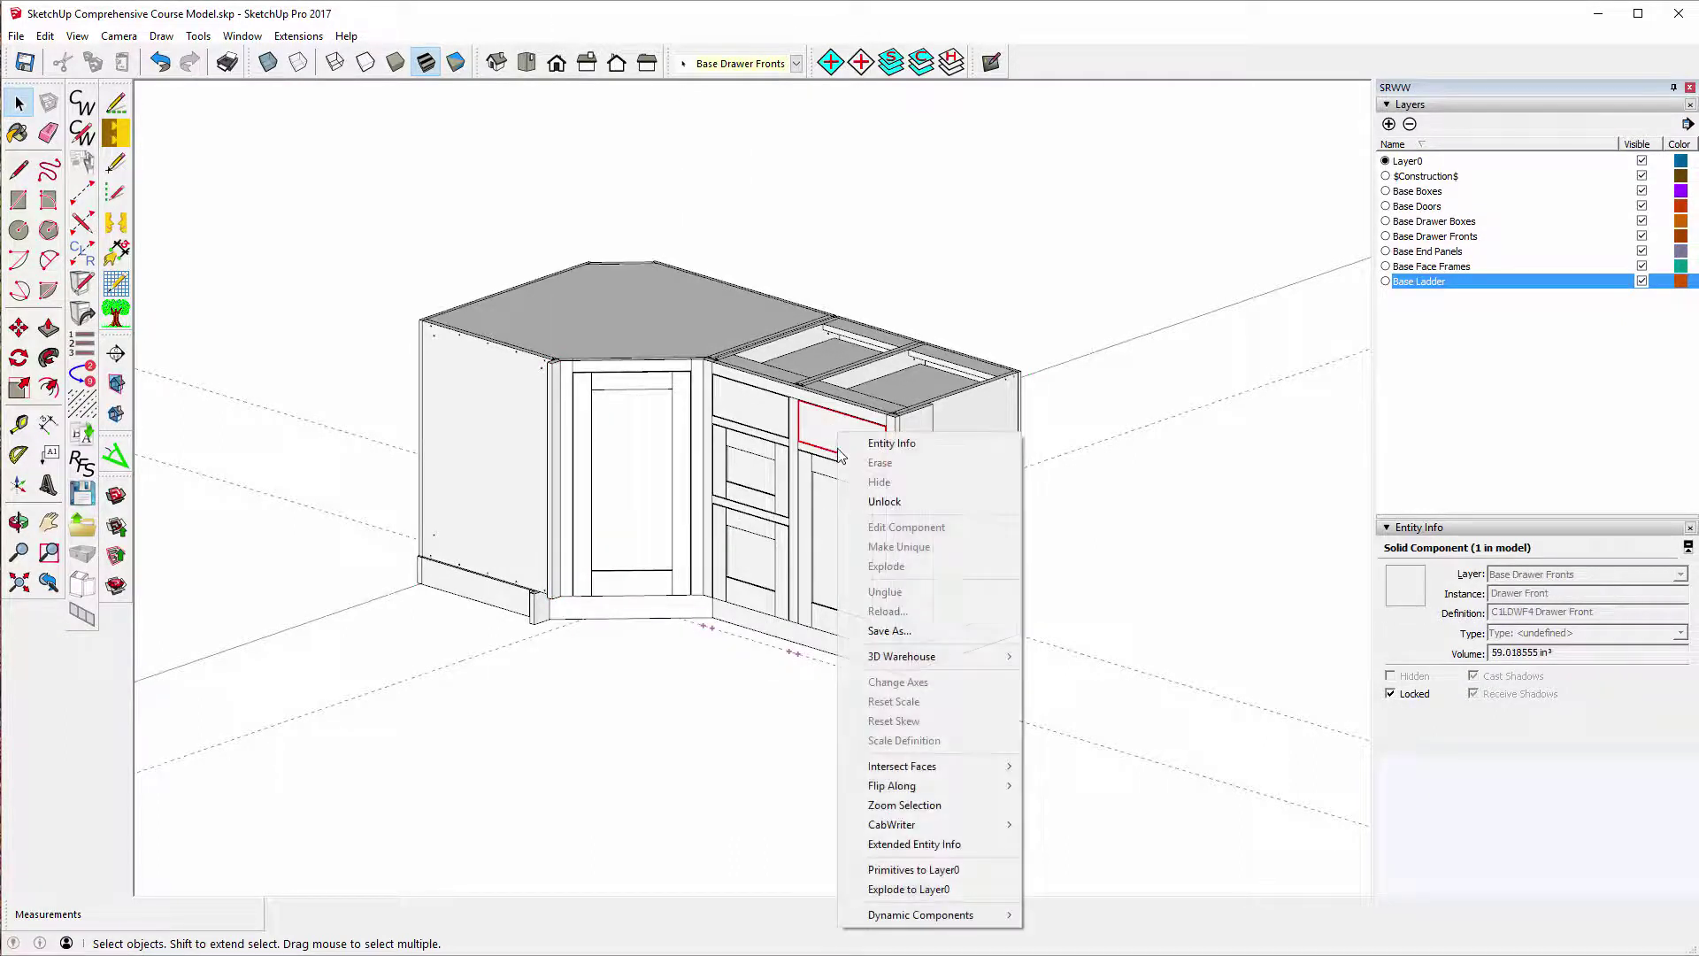
mouse_move(912, 825)
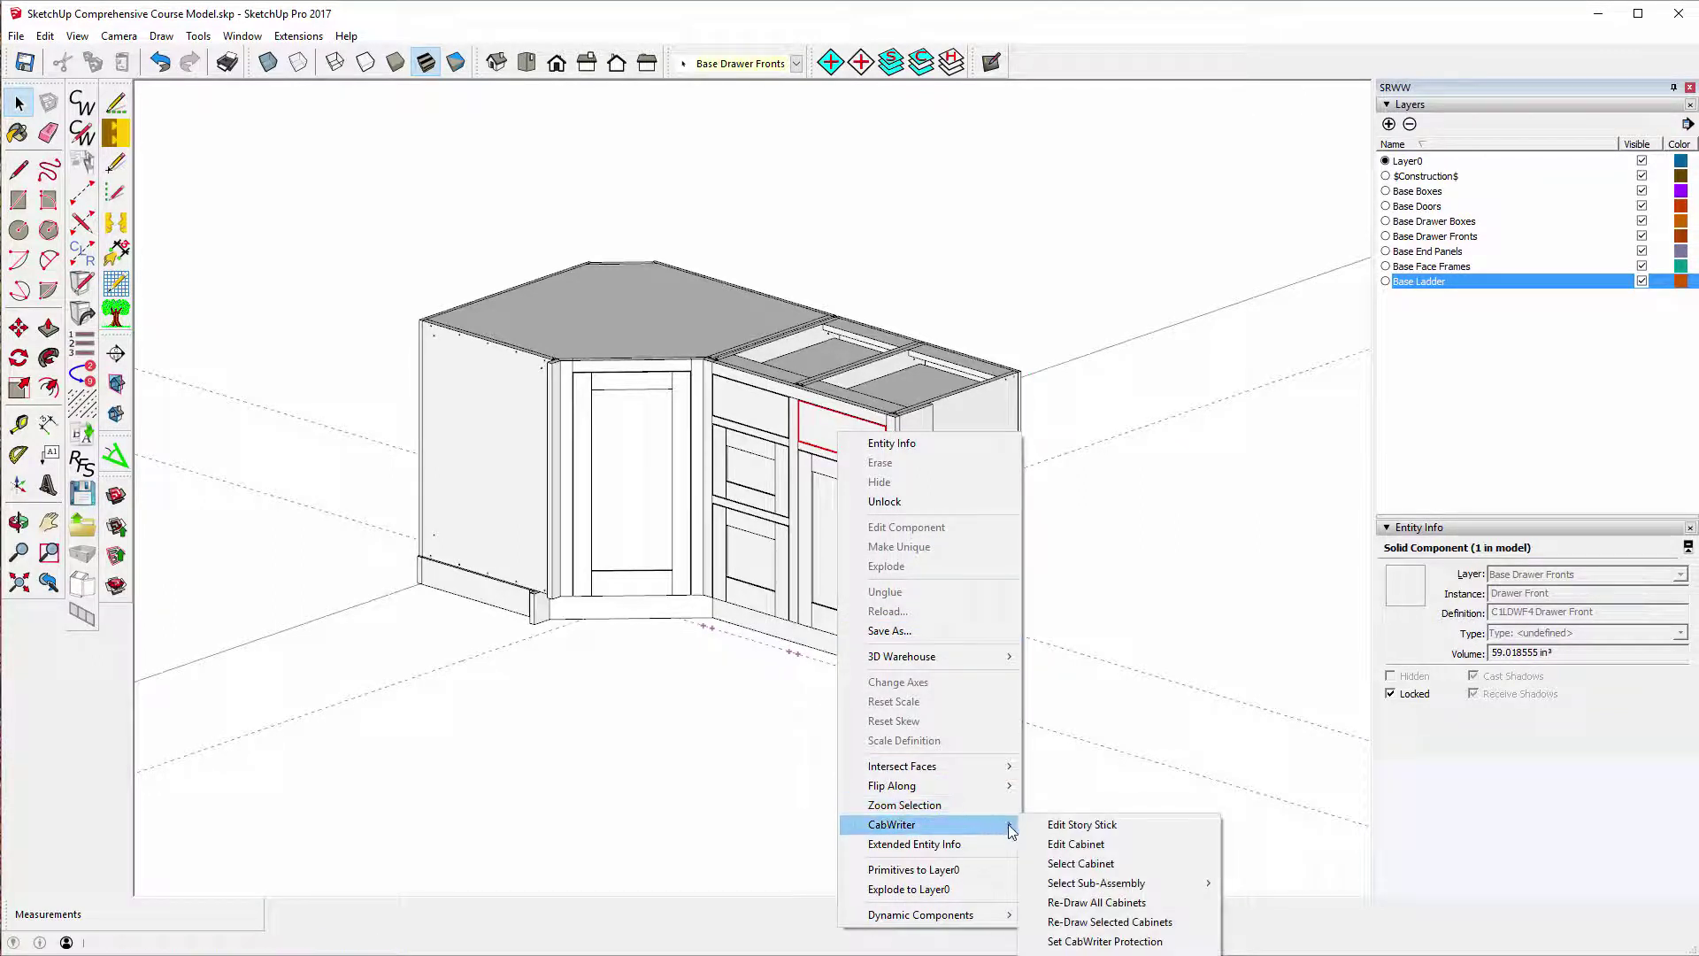
left_click(1082, 826)
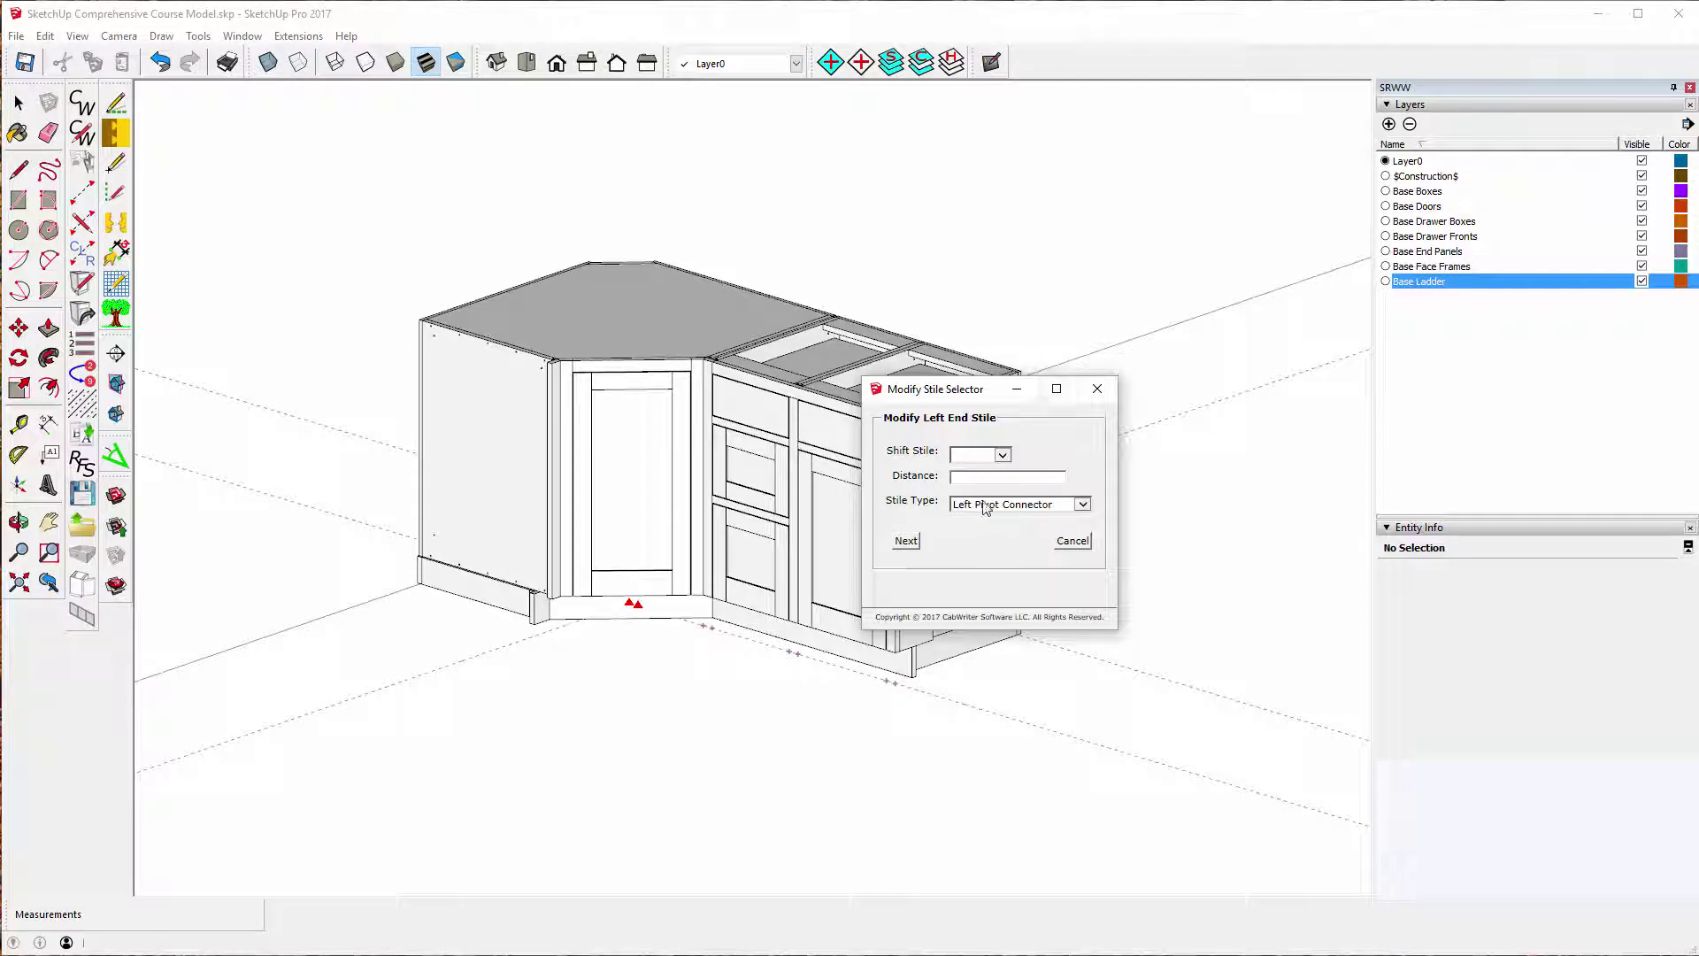
- Set the left end stile type to Left Pivot Panel
left_click(1083, 505)
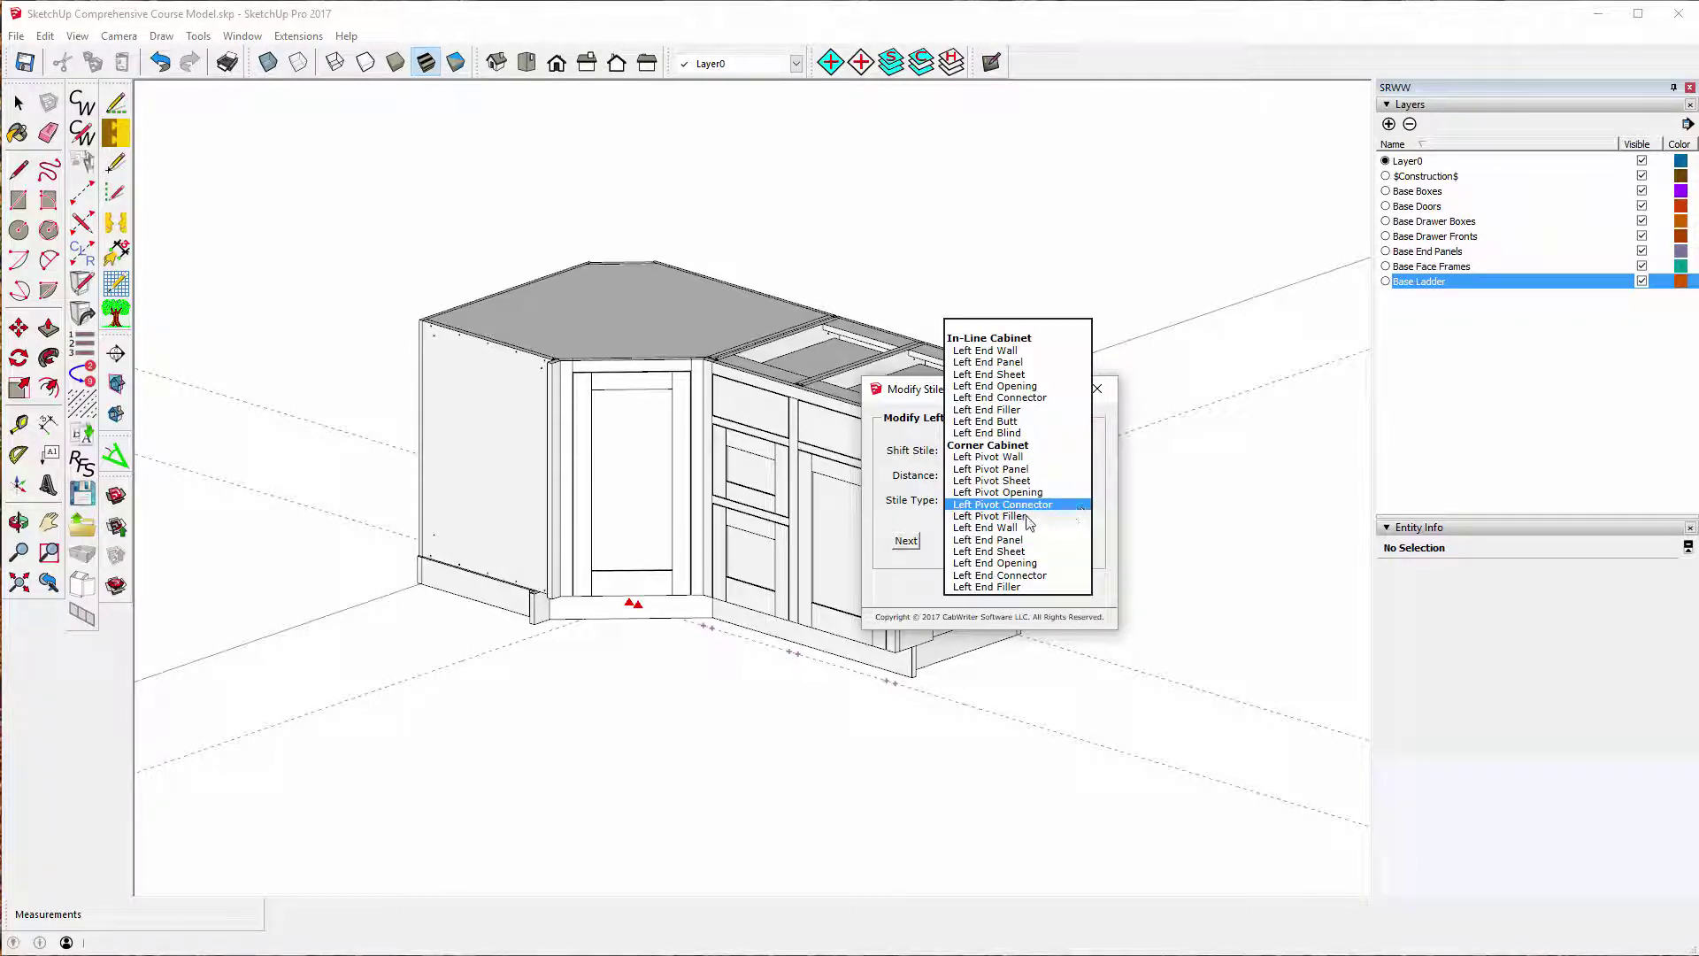
left_click(1002, 469)
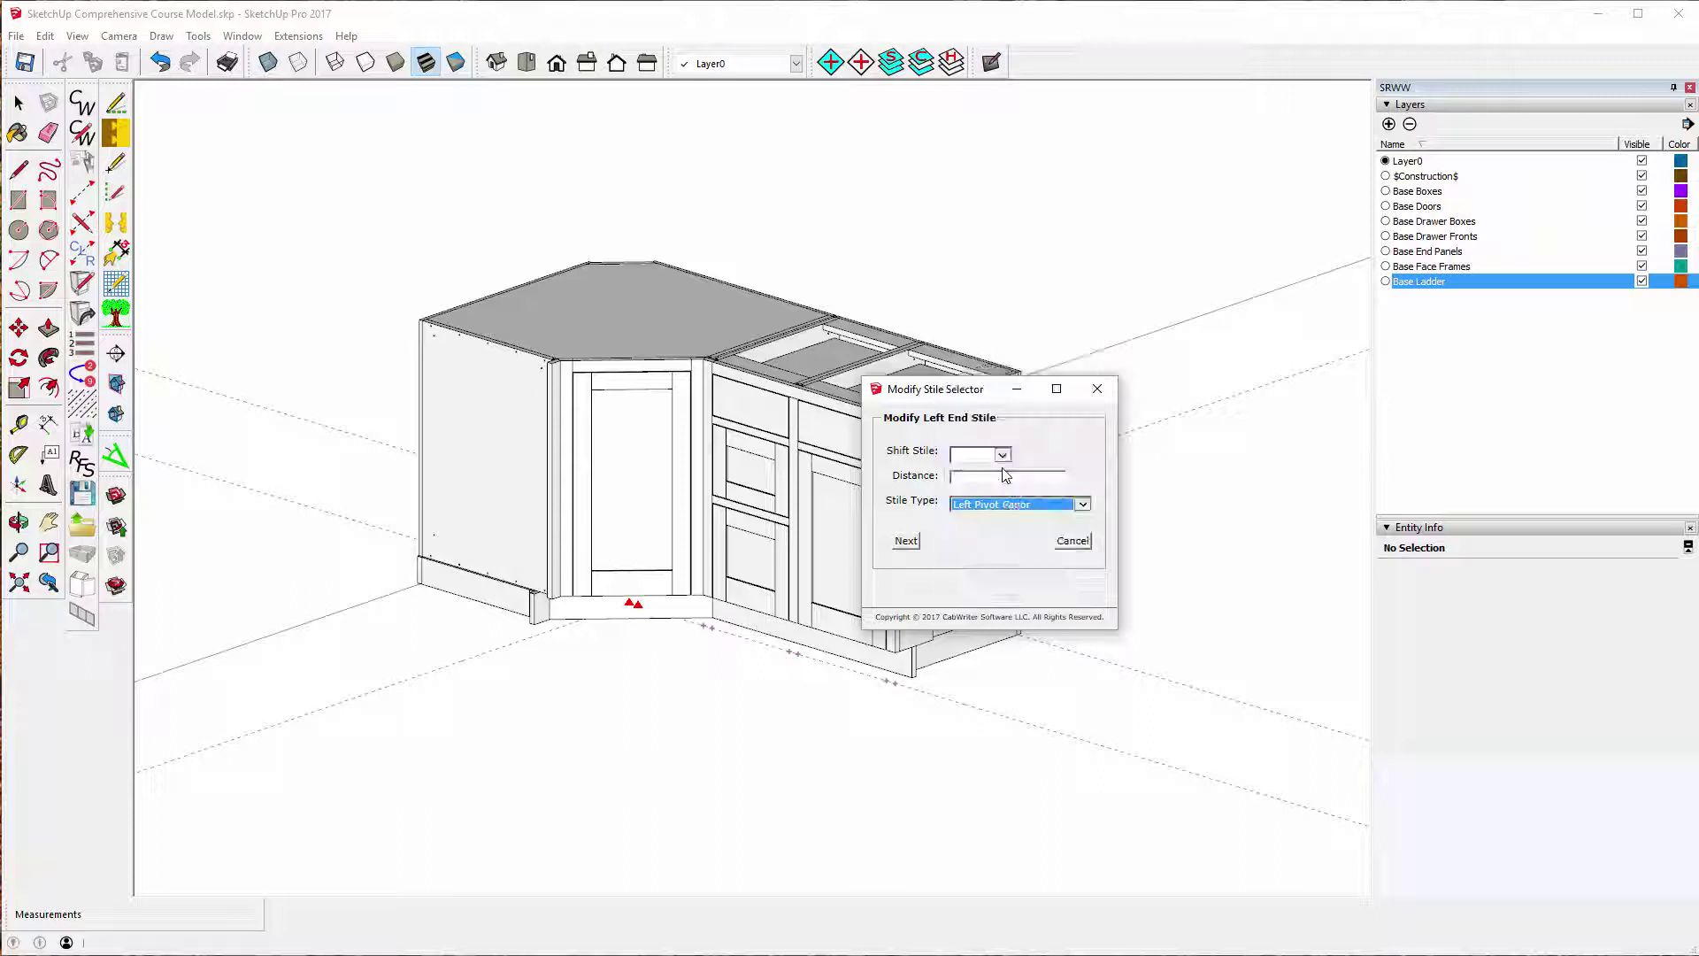
left_click(906, 540)
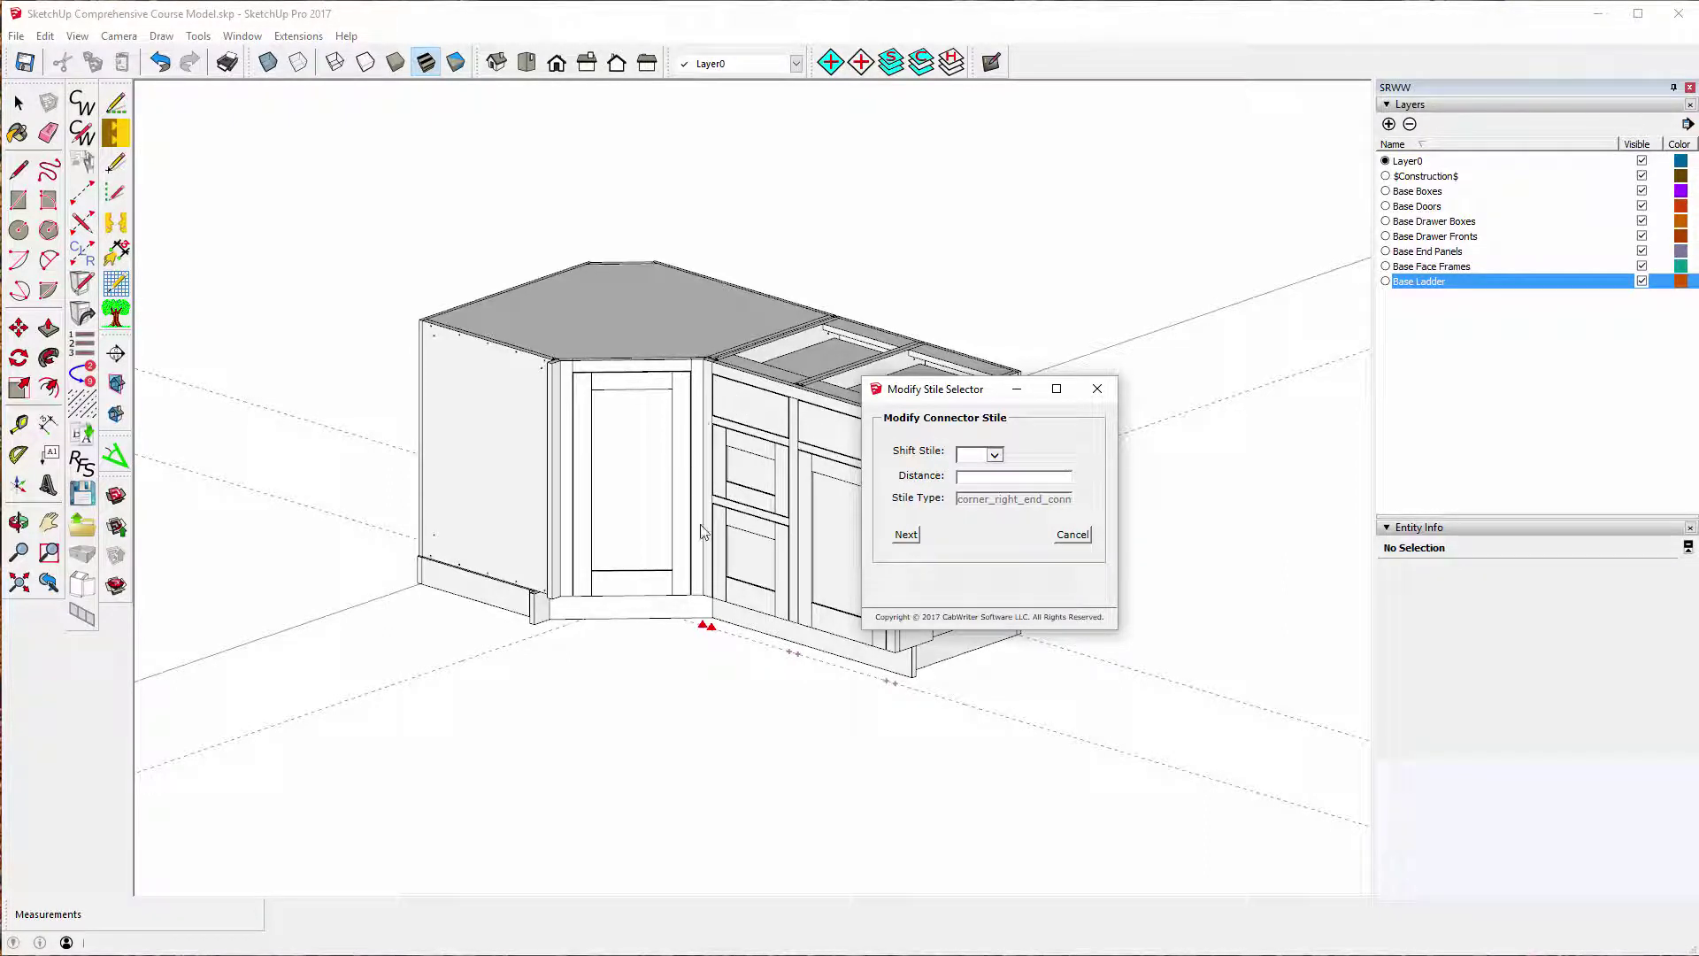
- Skip past the connector stile, set the right end stile to Right End Panel, and apply
left_click(906, 535)
left_click(904, 536)
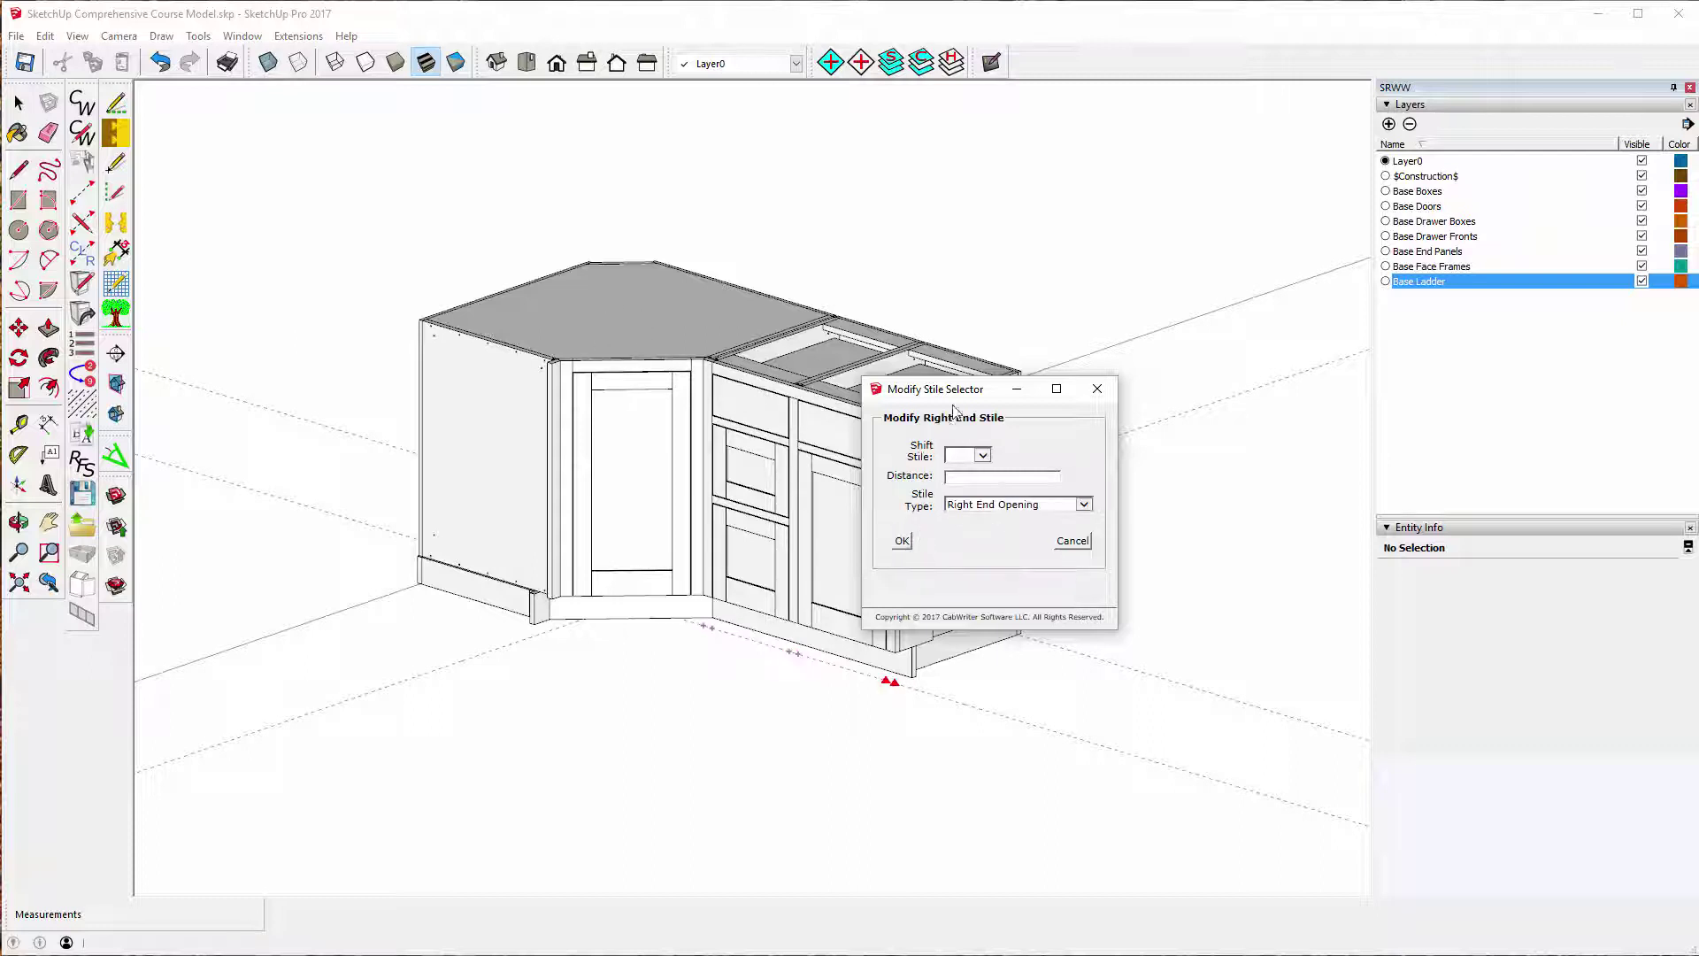
left_click_drag(952, 396, 1146, 302)
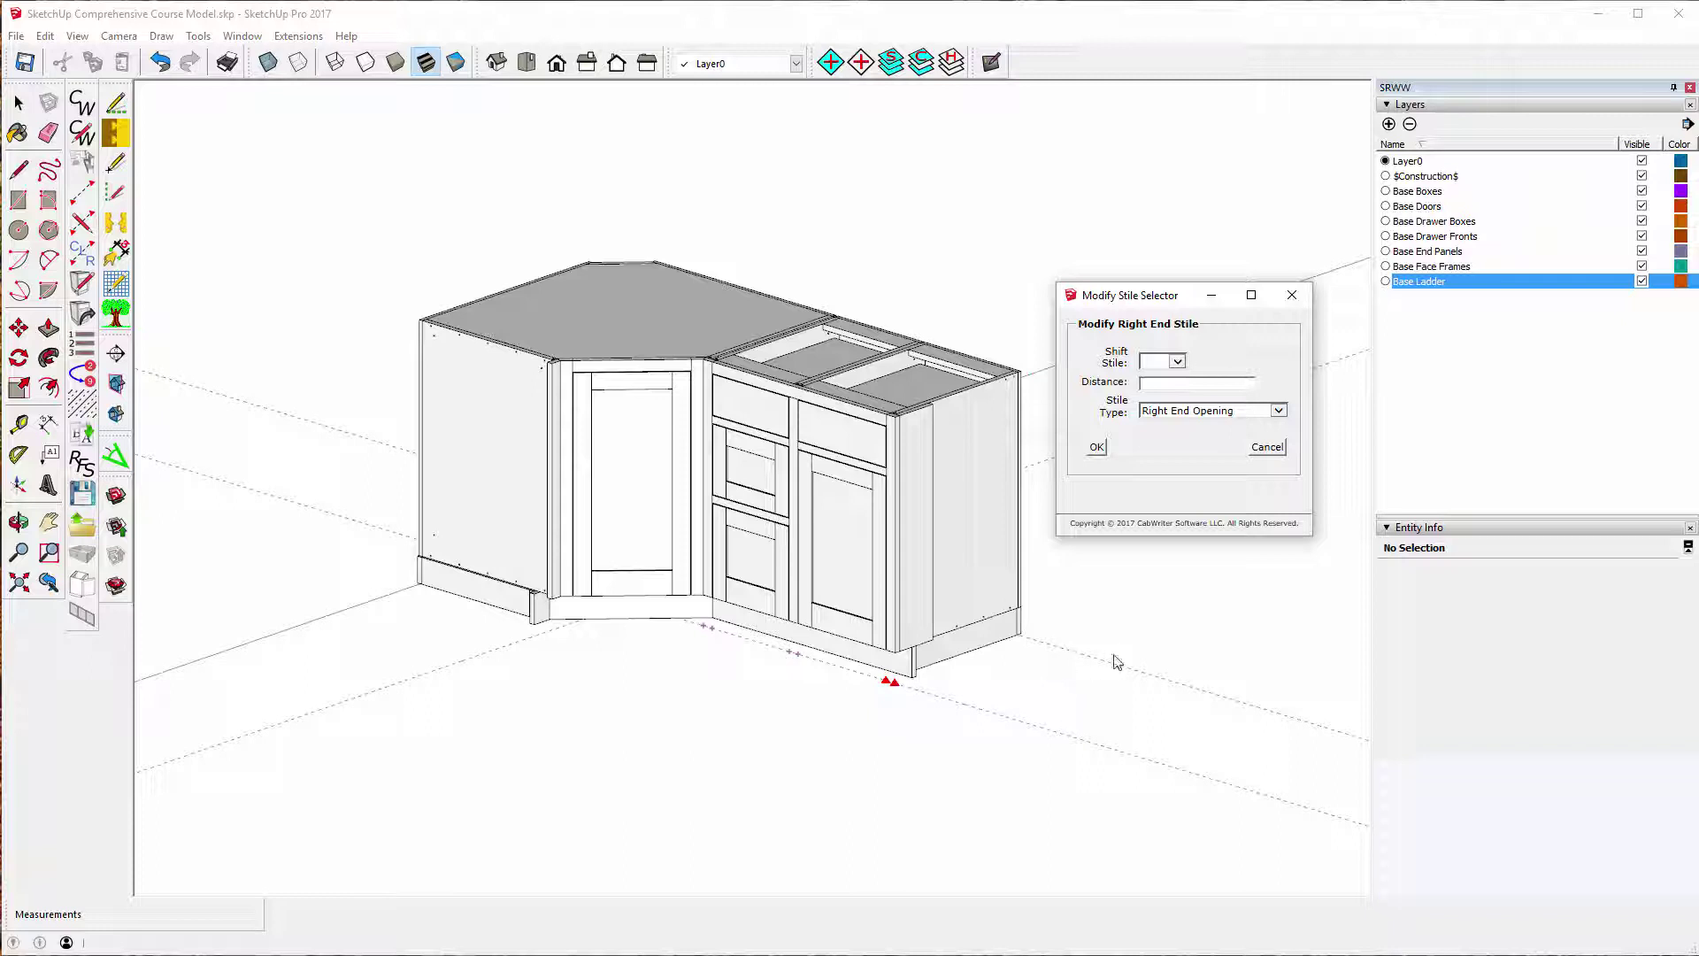
left_click(1278, 412)
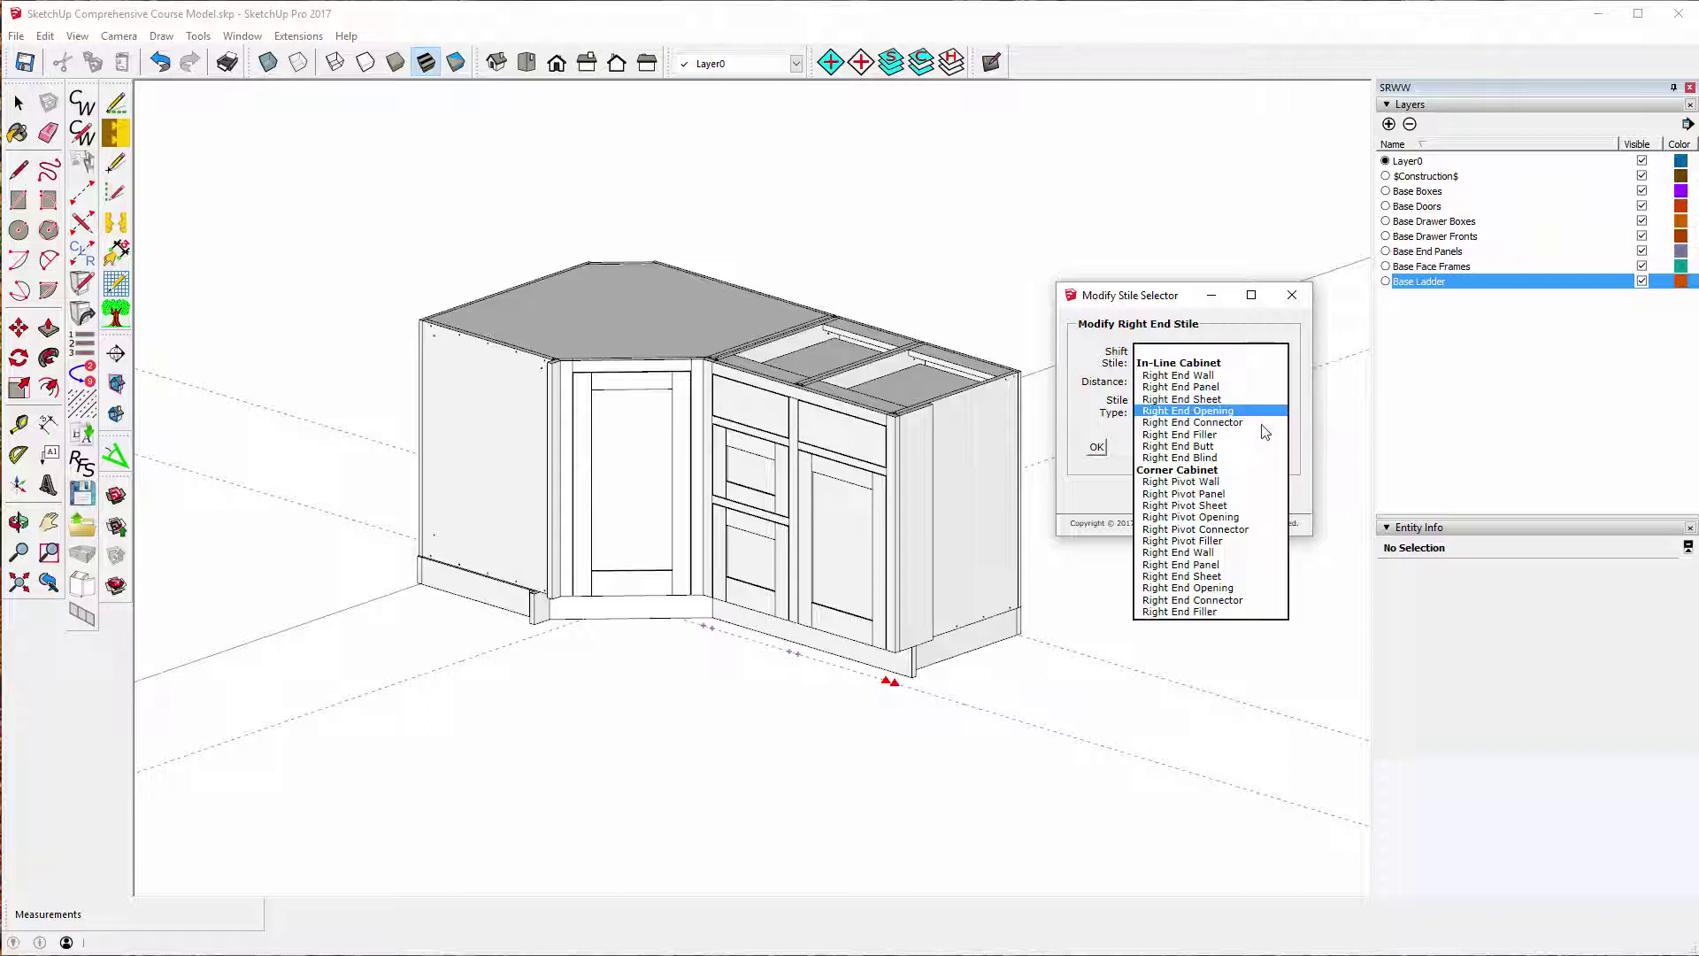
left_click(1202, 389)
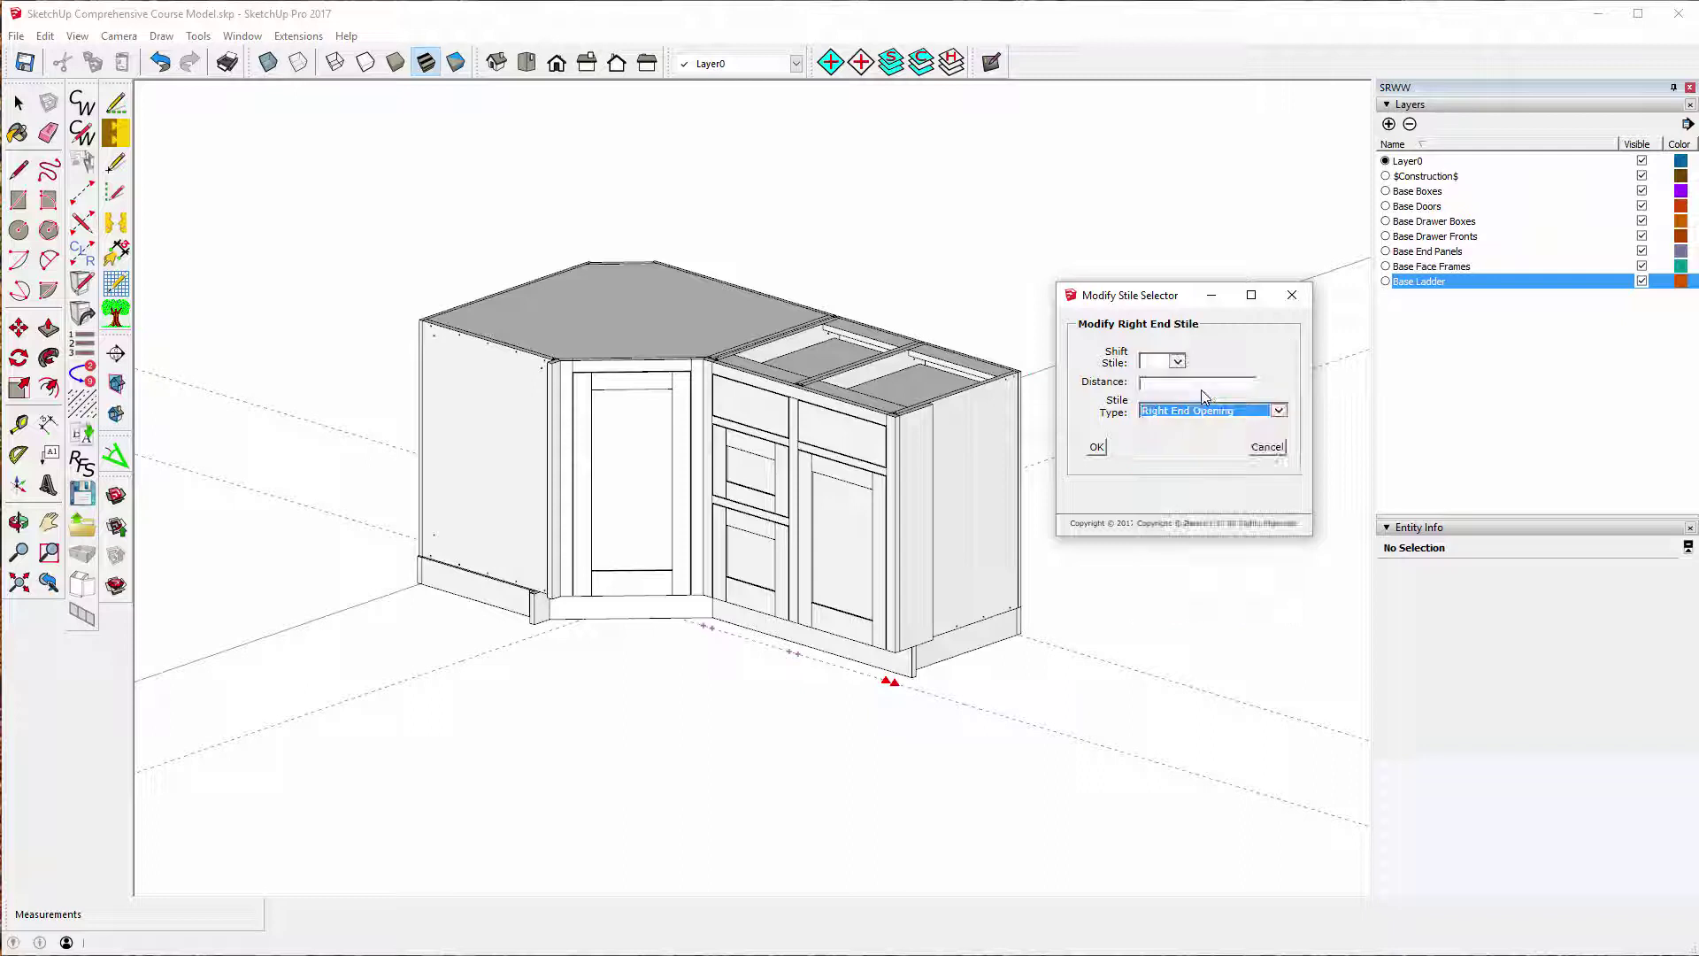
left_click(1096, 447)
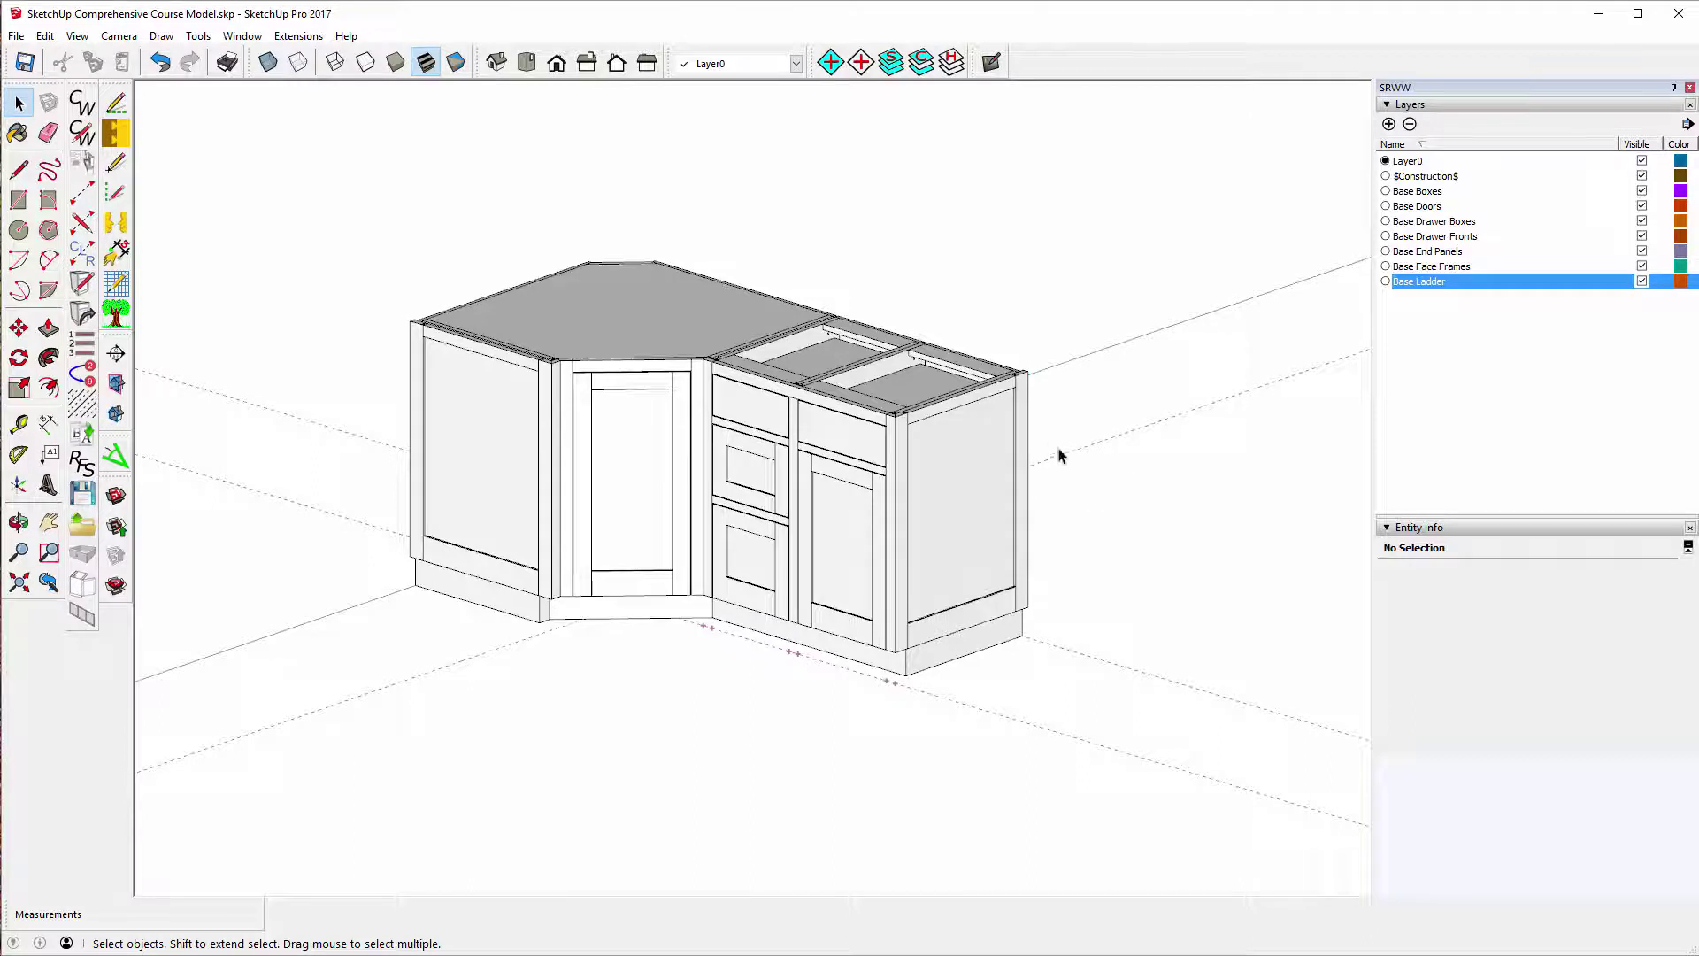
- Undo the end stile change to restore the original cabinet ends
left_click(160, 62)
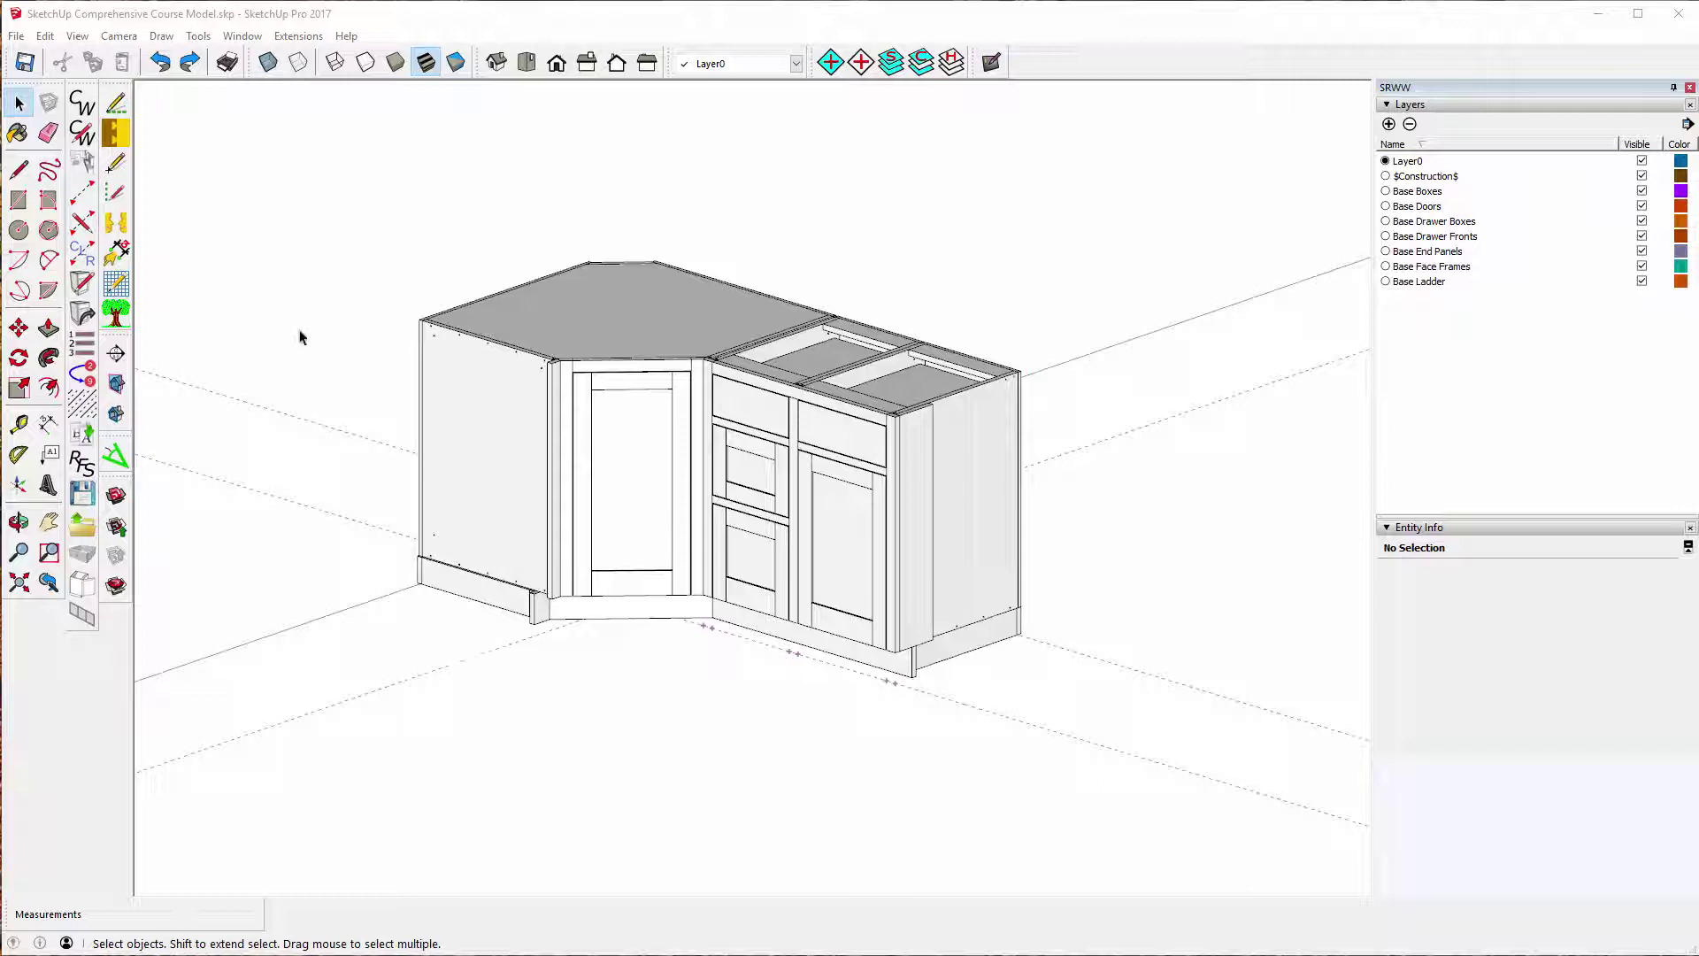
left_click(83, 103)
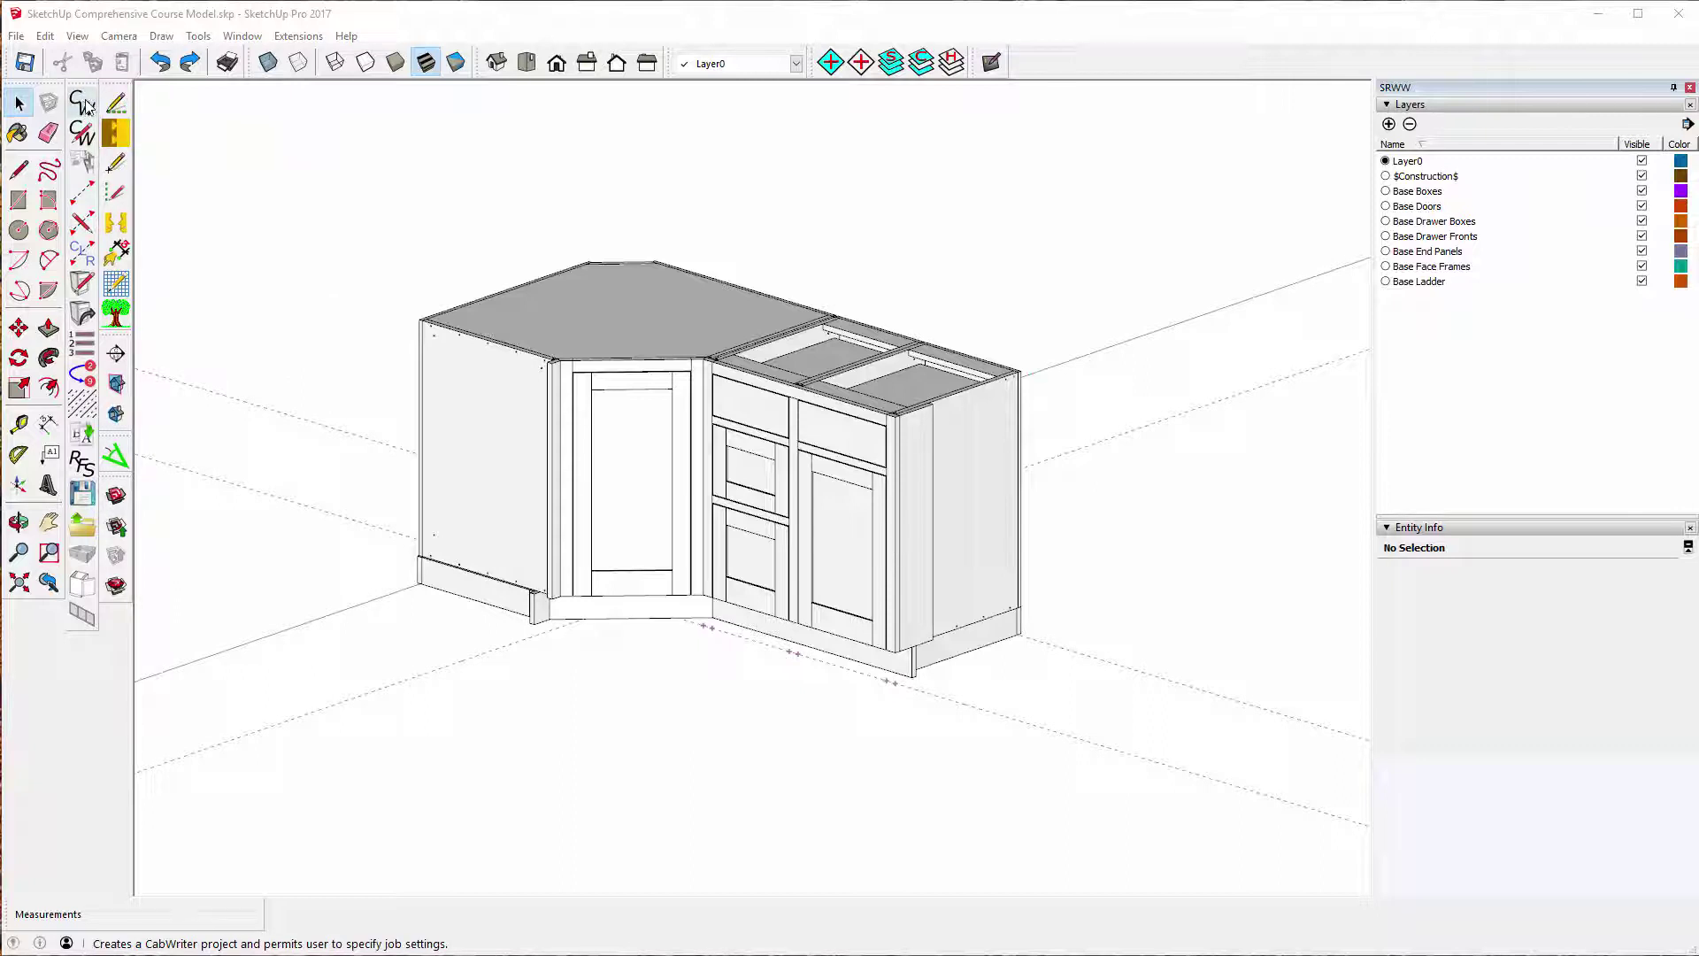
left_click(86, 105)
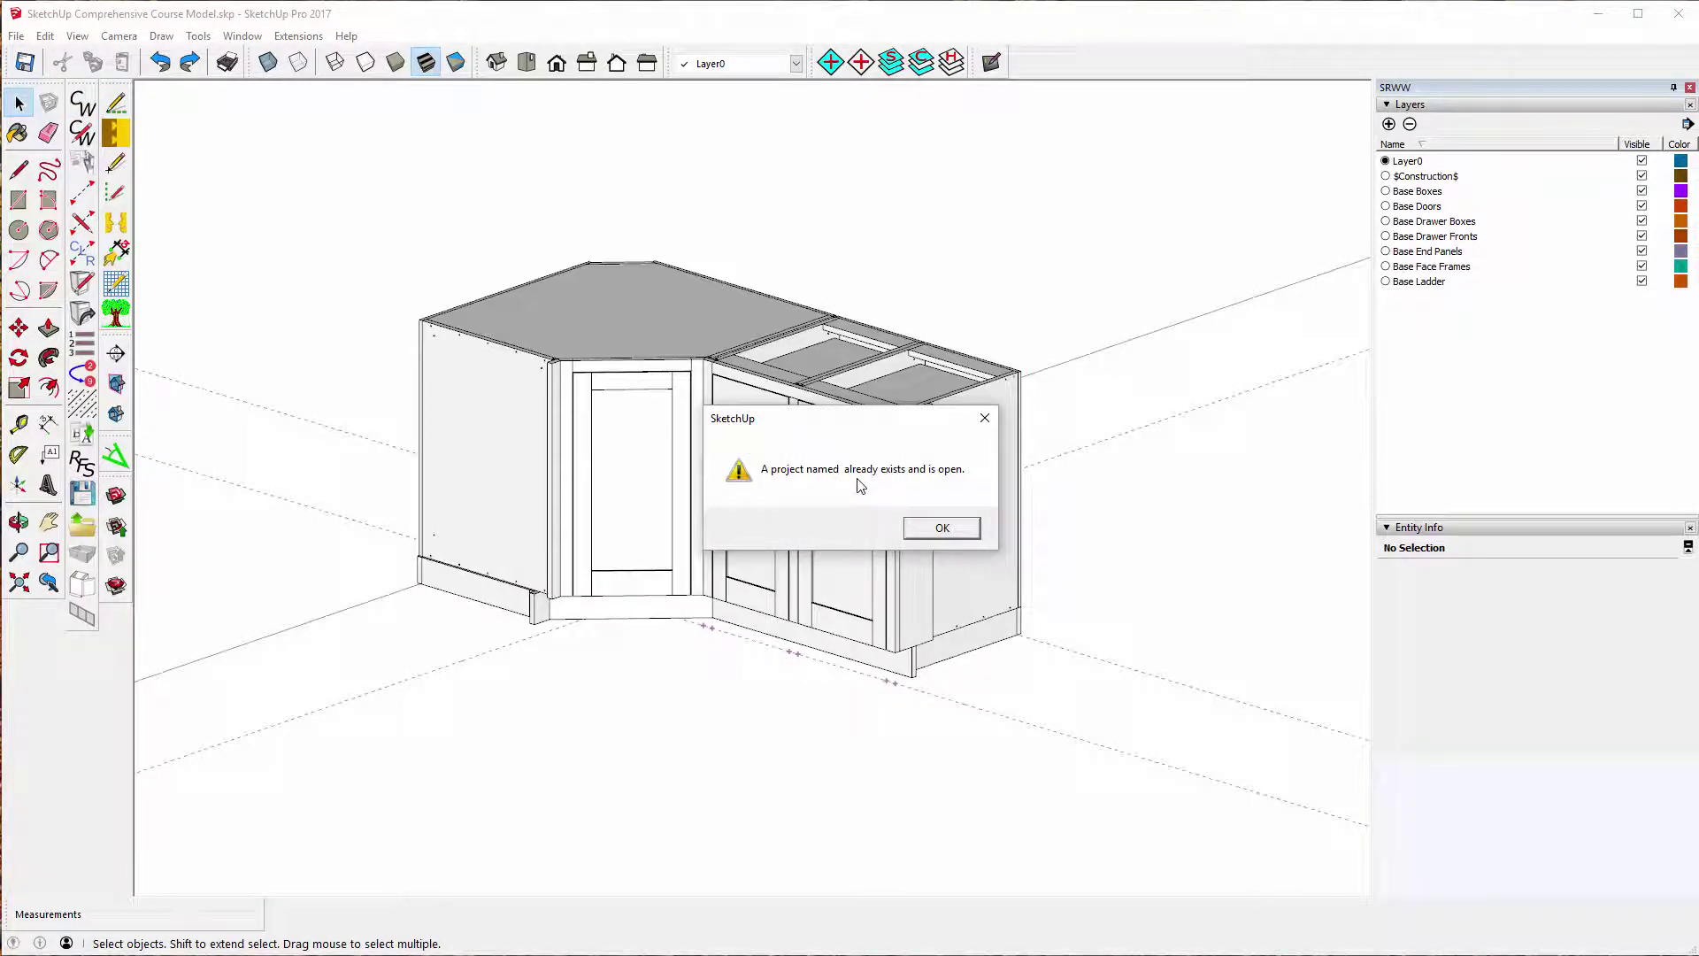
left_click(943, 528)
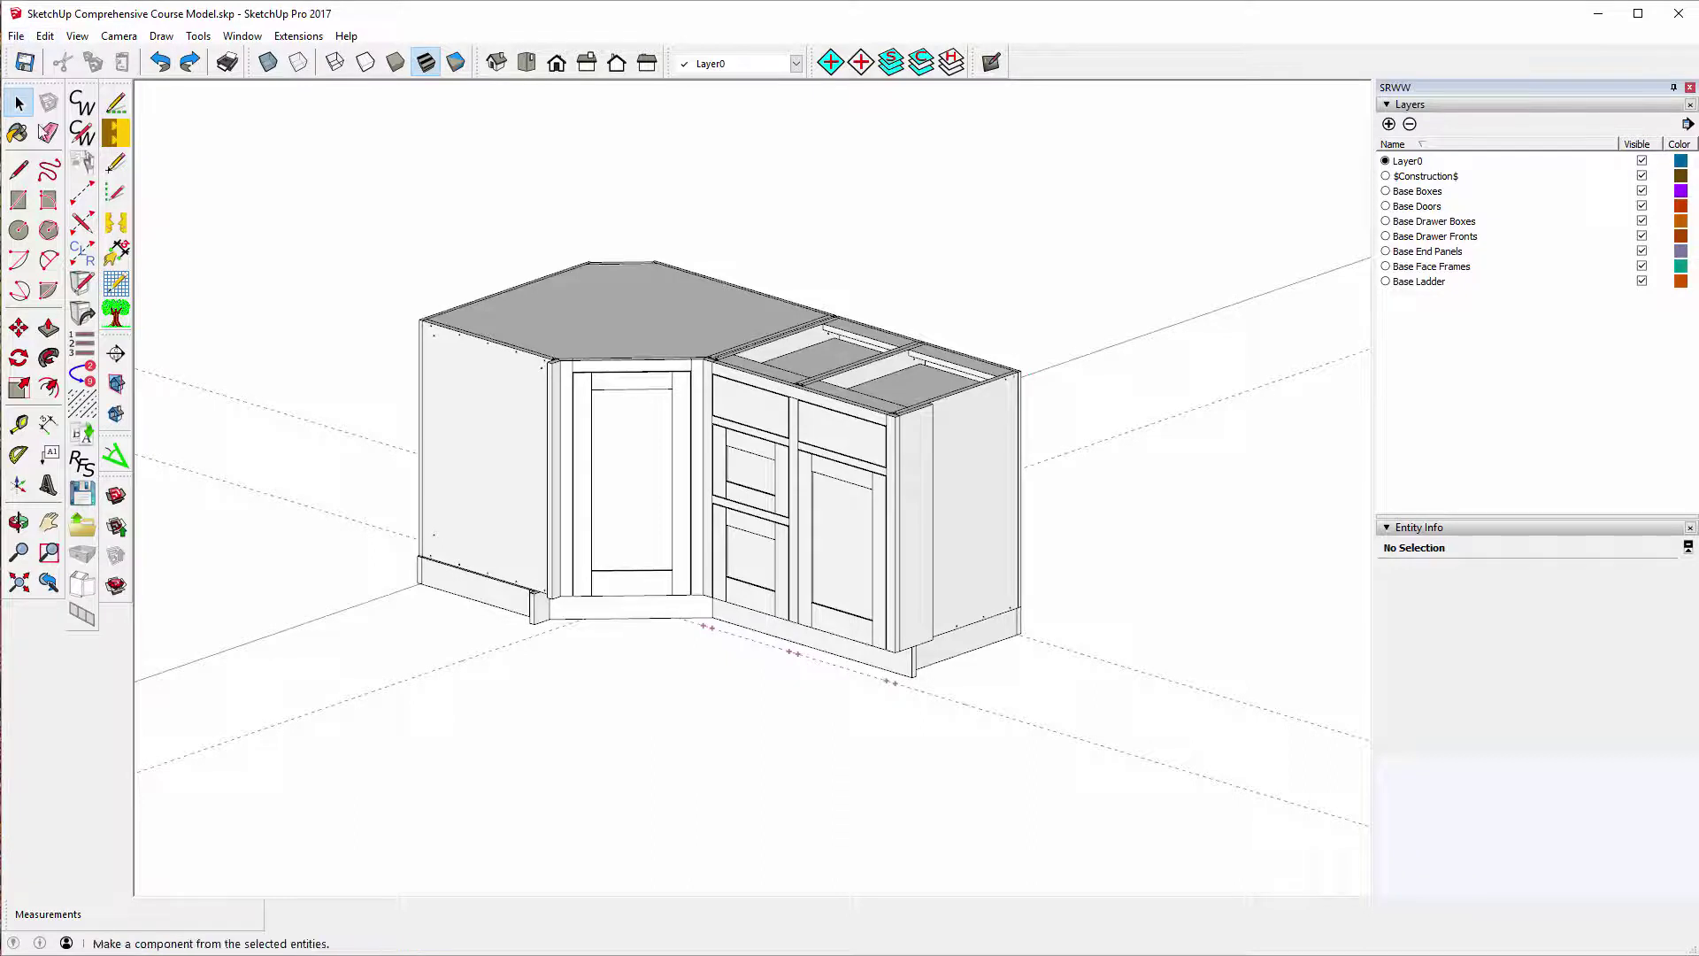
- Open CabWriter Settings on the Project tab for the Course Model project
left_click(83, 138)
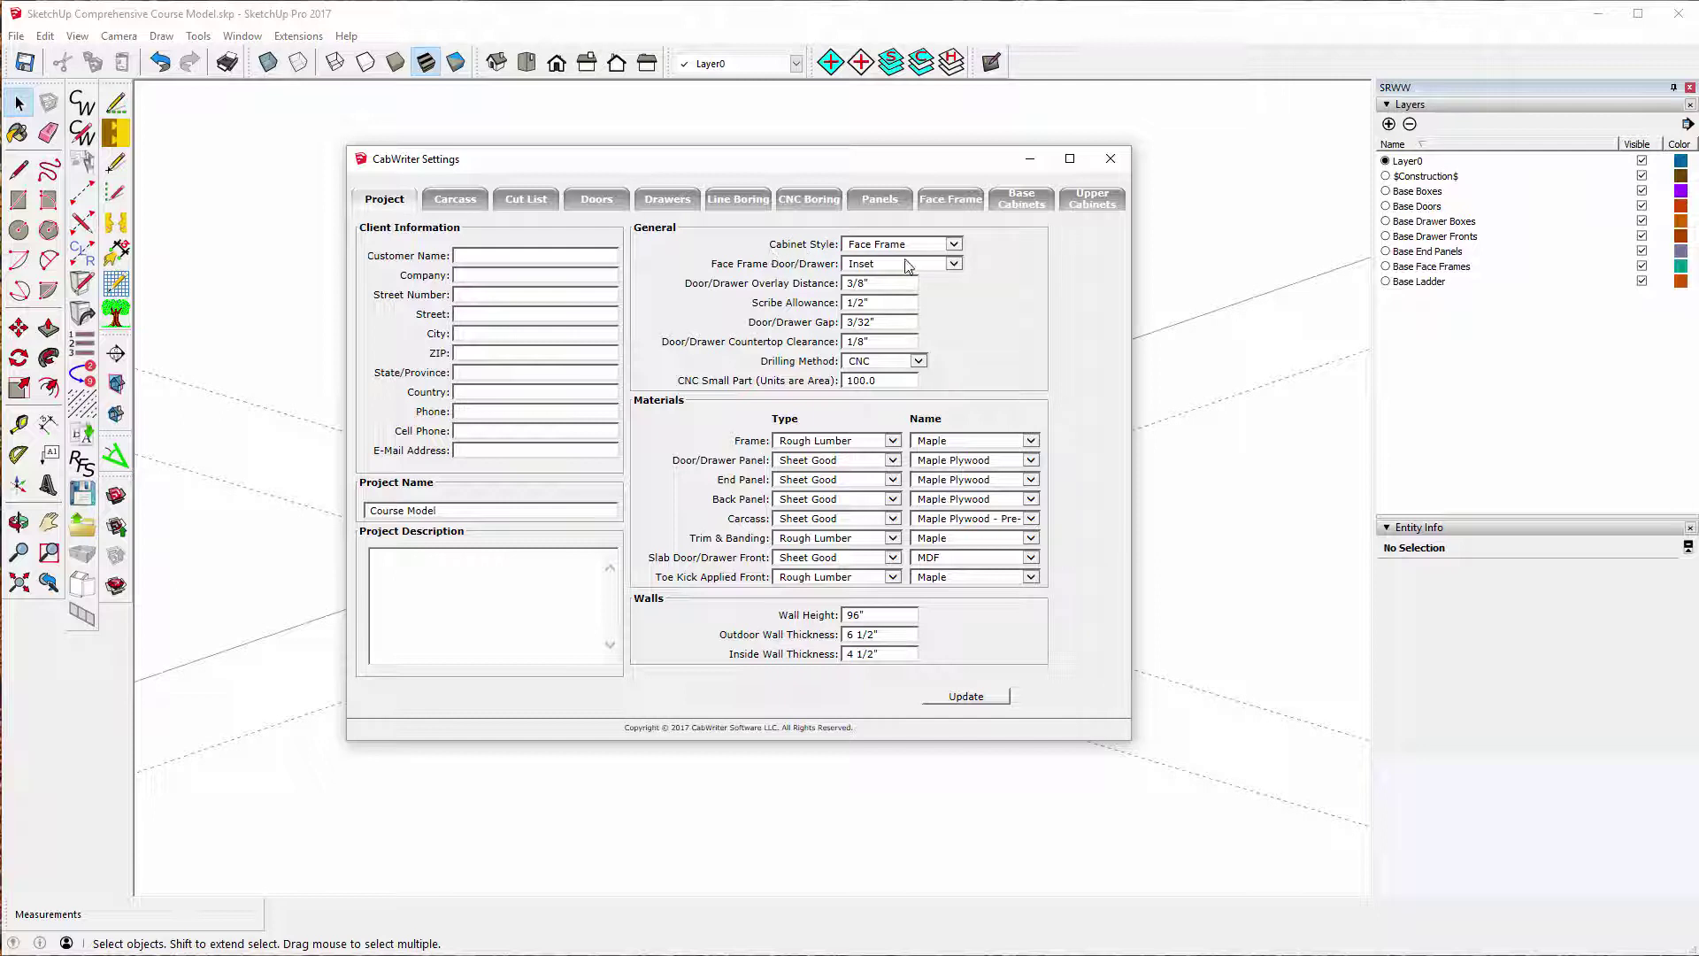
- In Project settings, choose Face Frame cabinet style, Inset doors and drawers, and CNC drilling
left_click(953, 244)
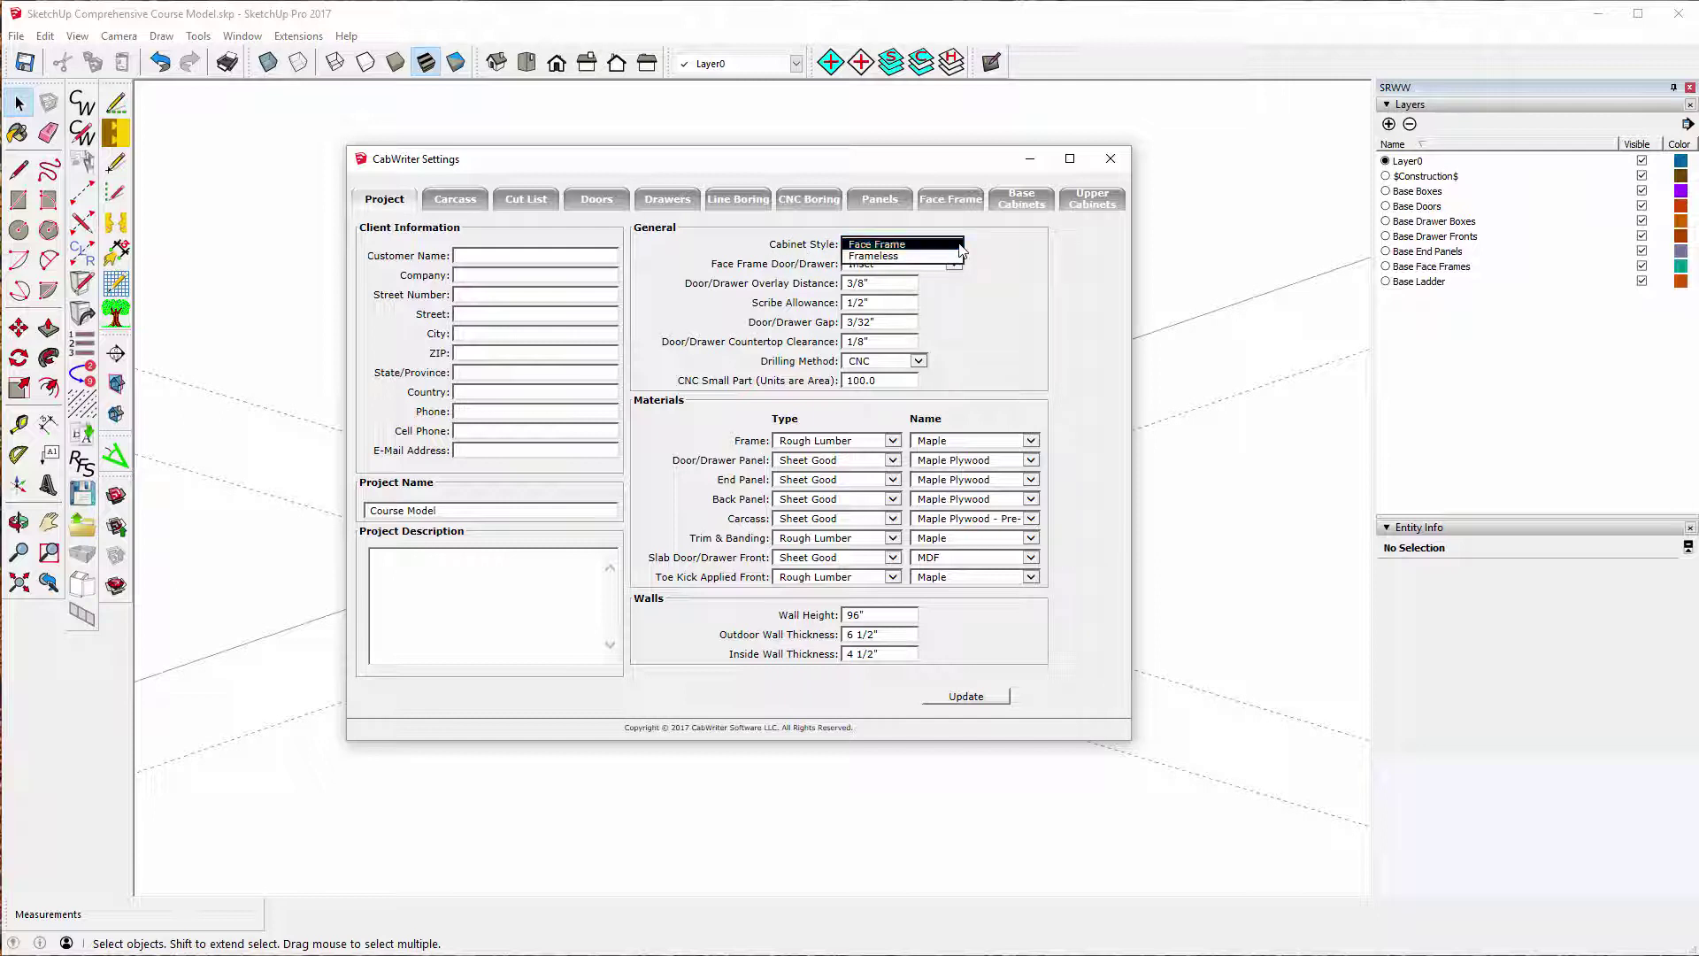
left_click(960, 246)
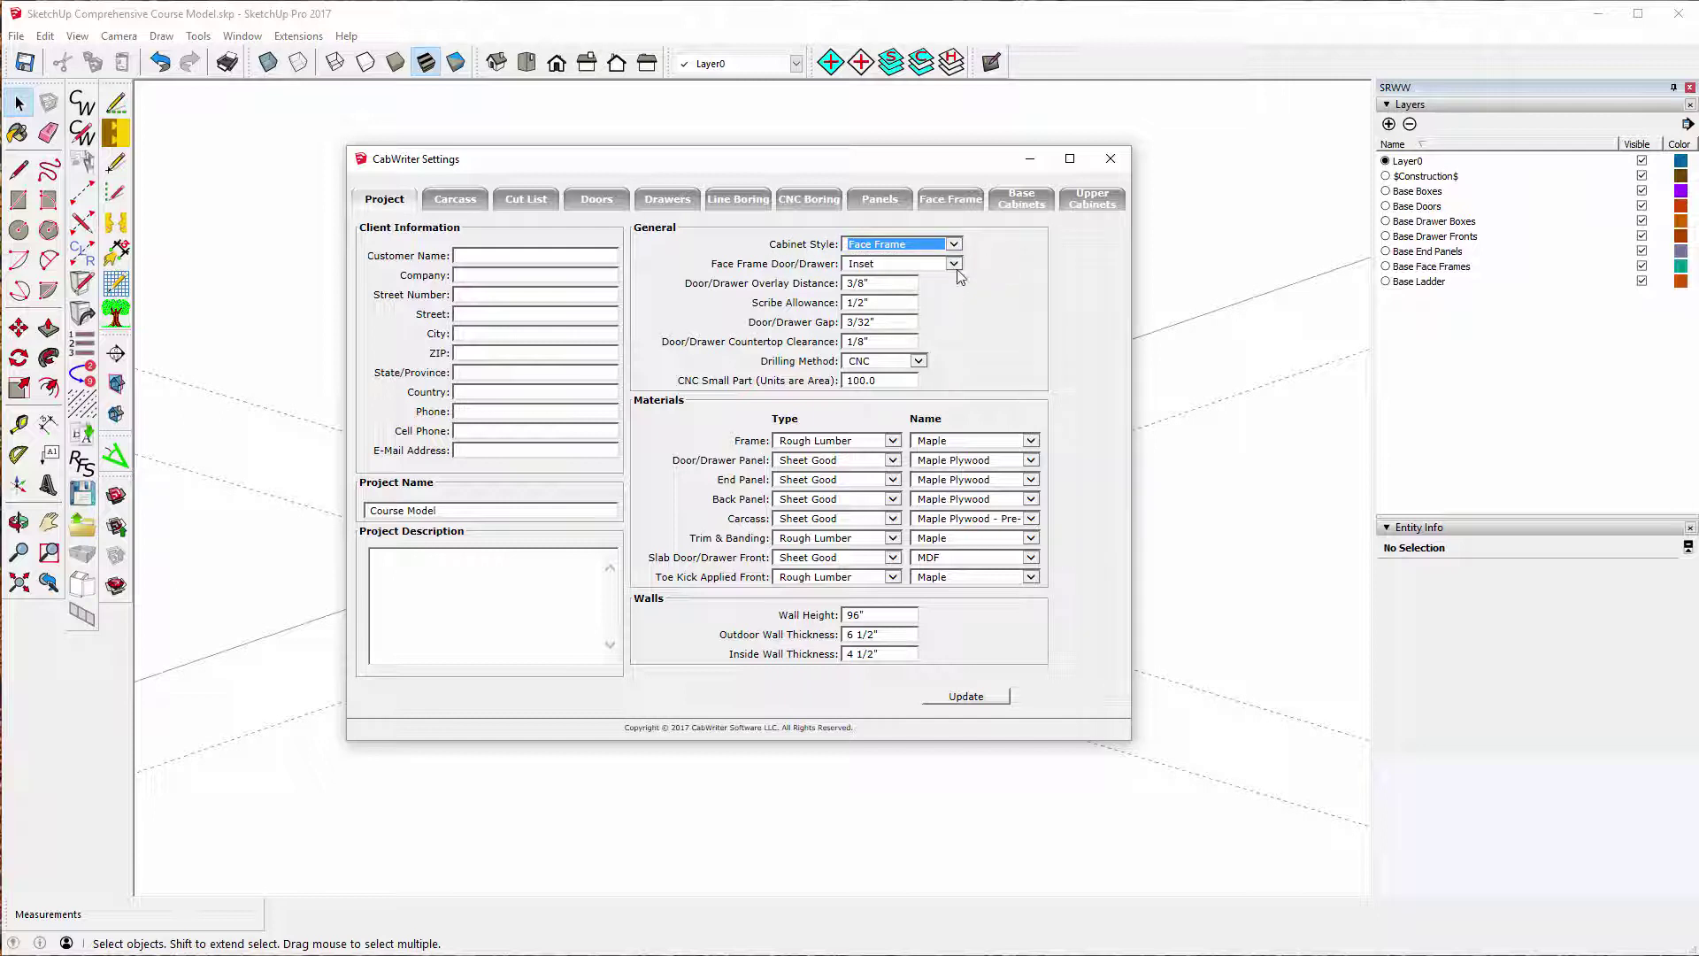
left_click(954, 265)
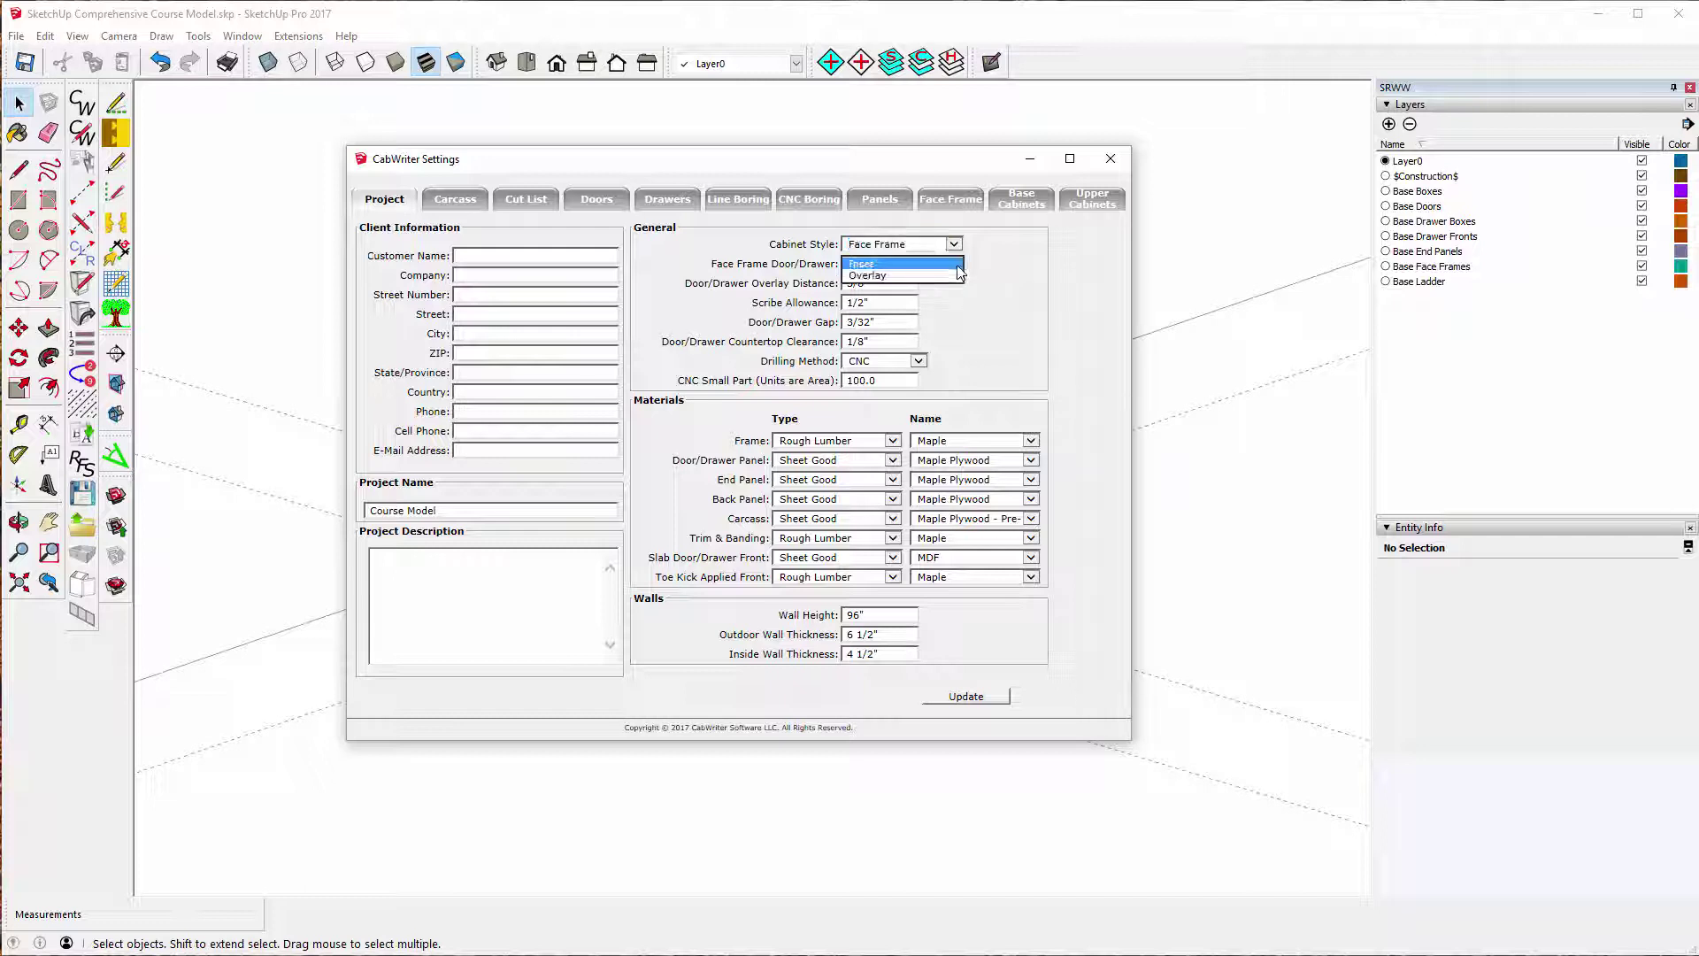
left_click(955, 265)
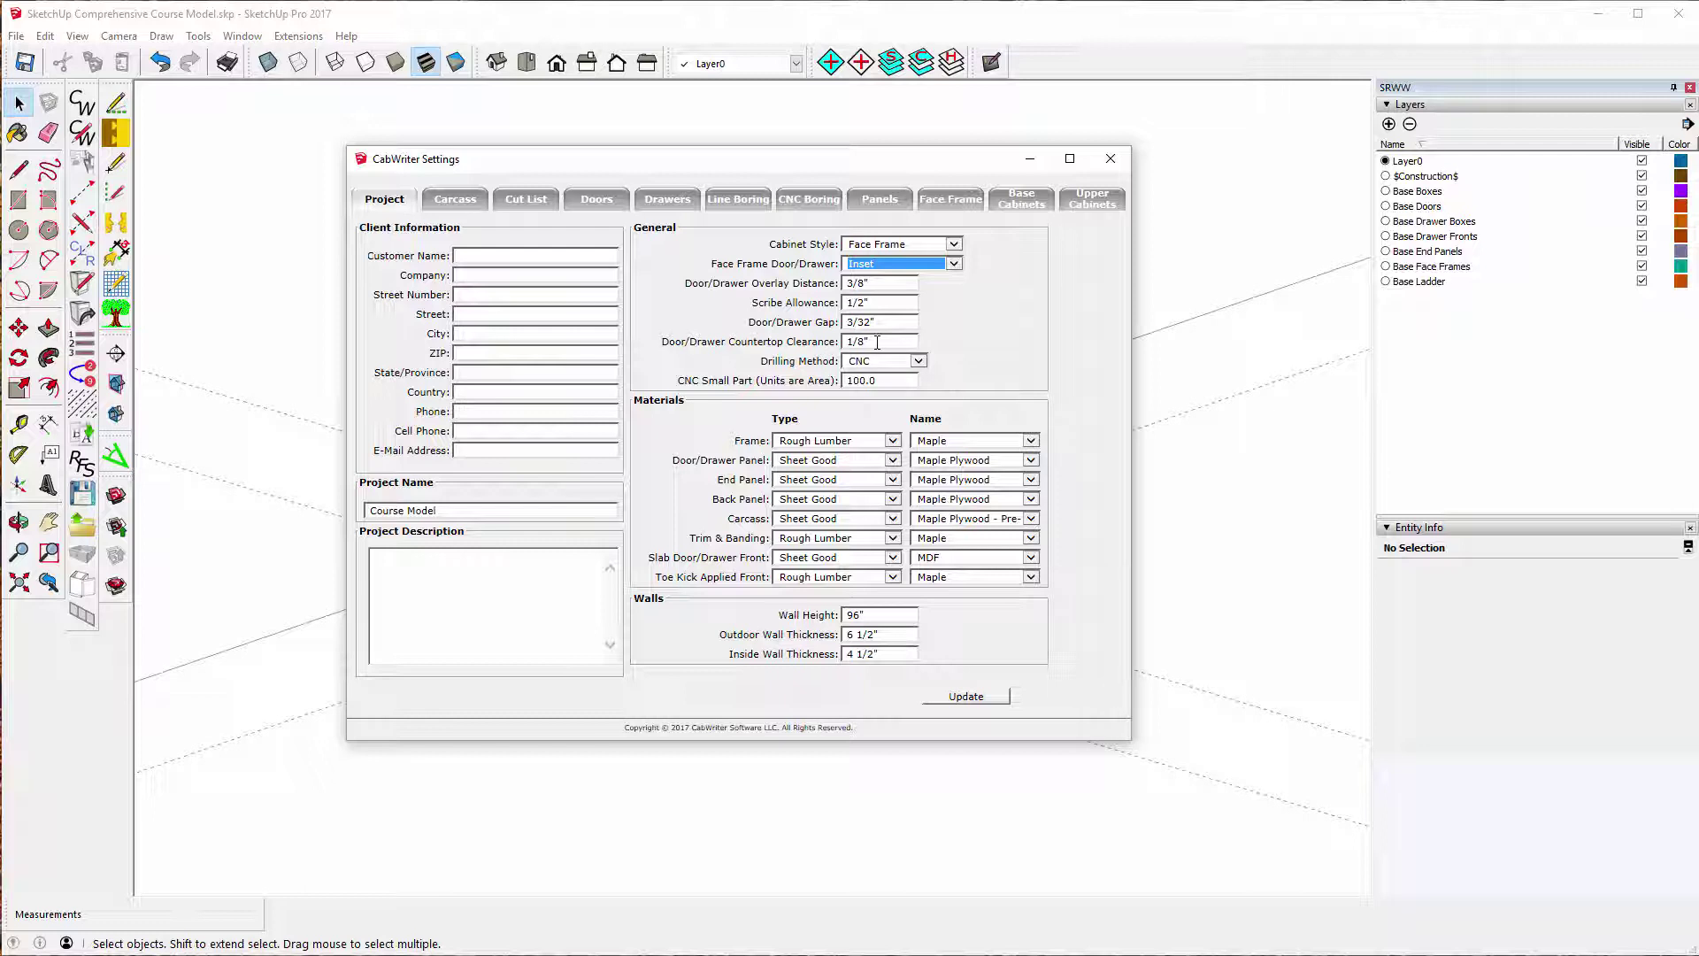
left_click(920, 365)
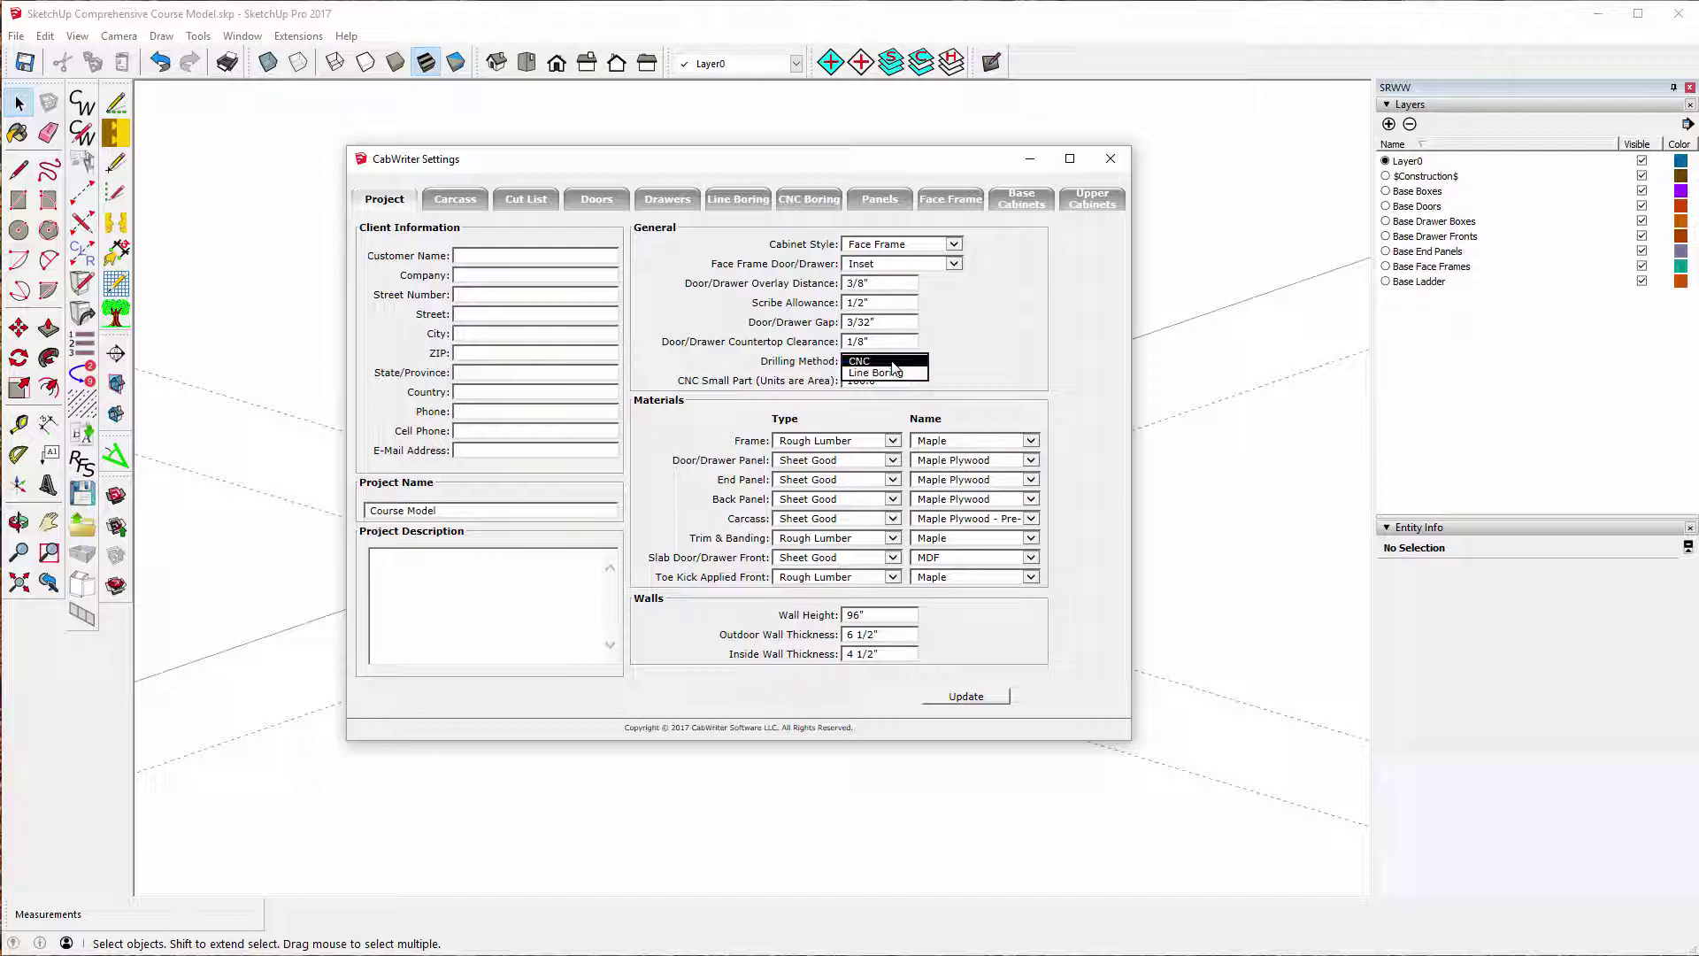
left_click(911, 362)
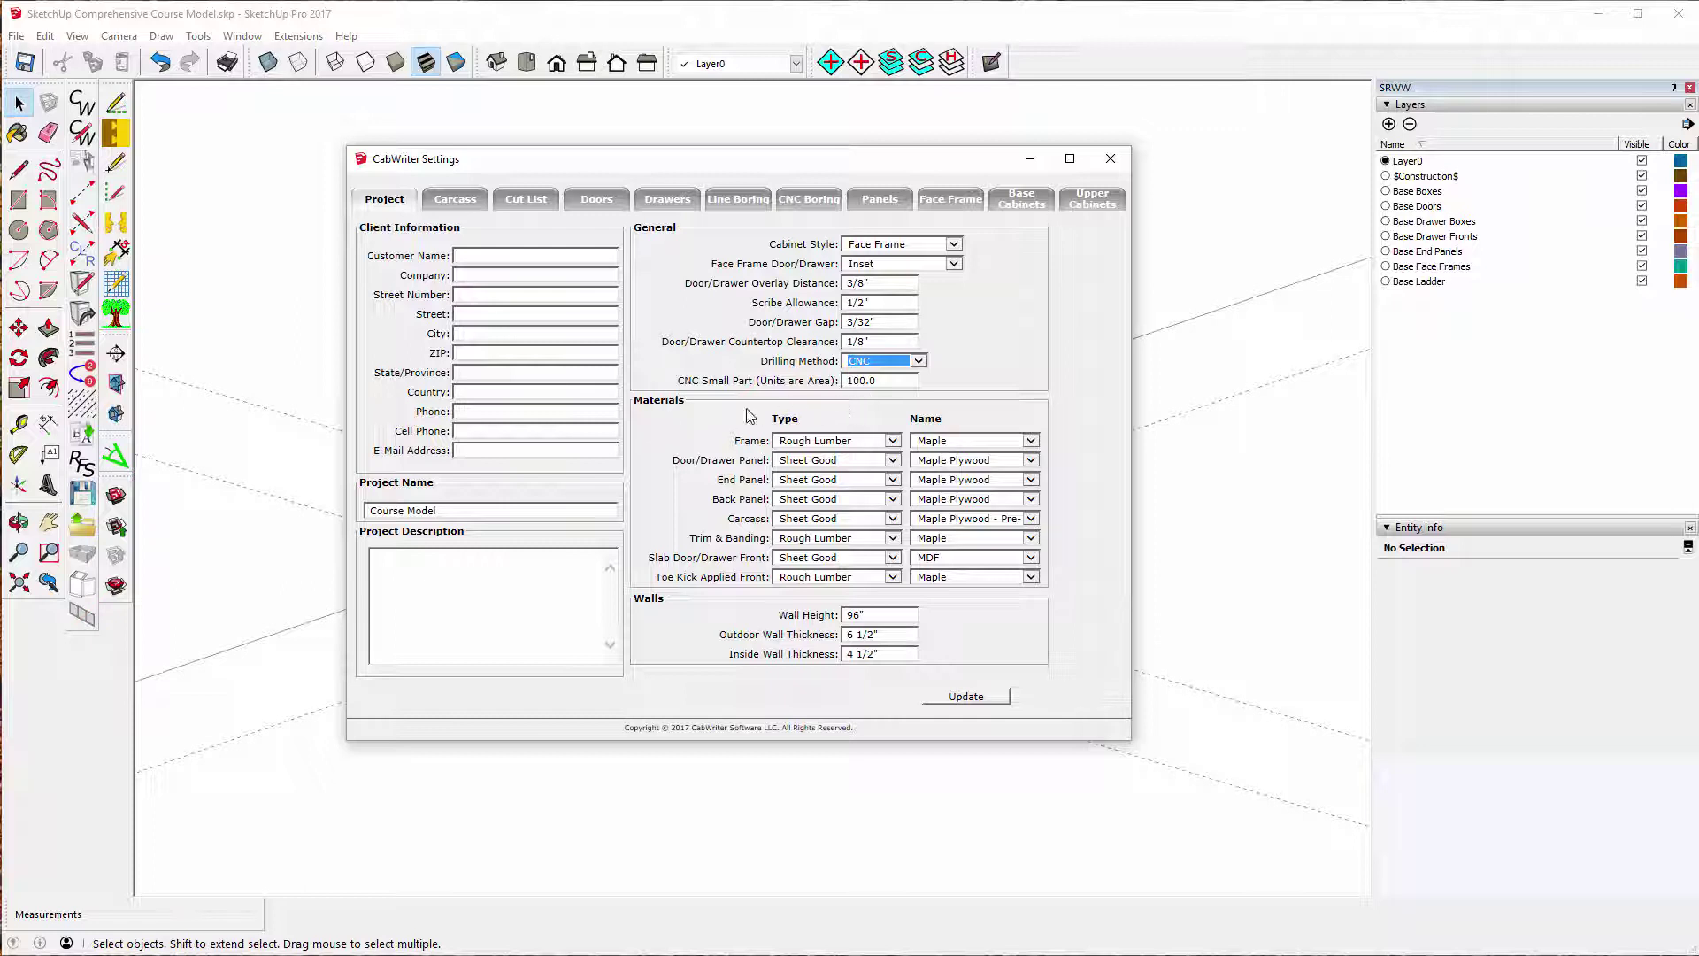
- Set the face frame type to Rough Lumber and the frame wood to Maple
left_click(893, 441)
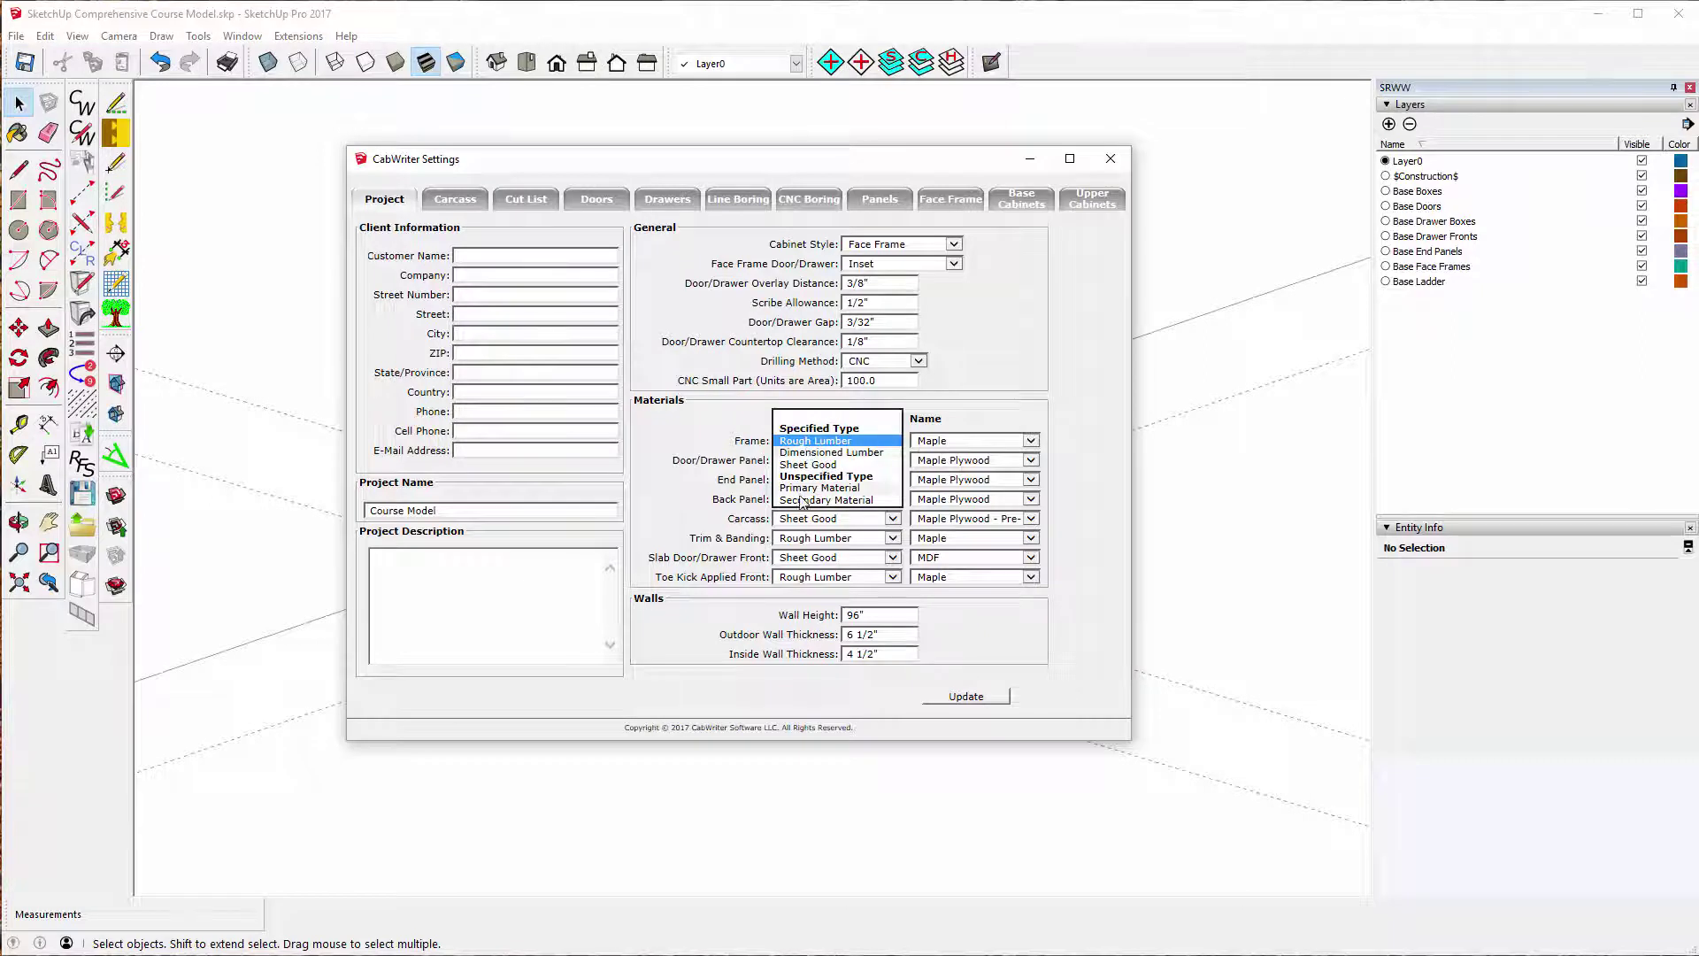
left_click(812, 442)
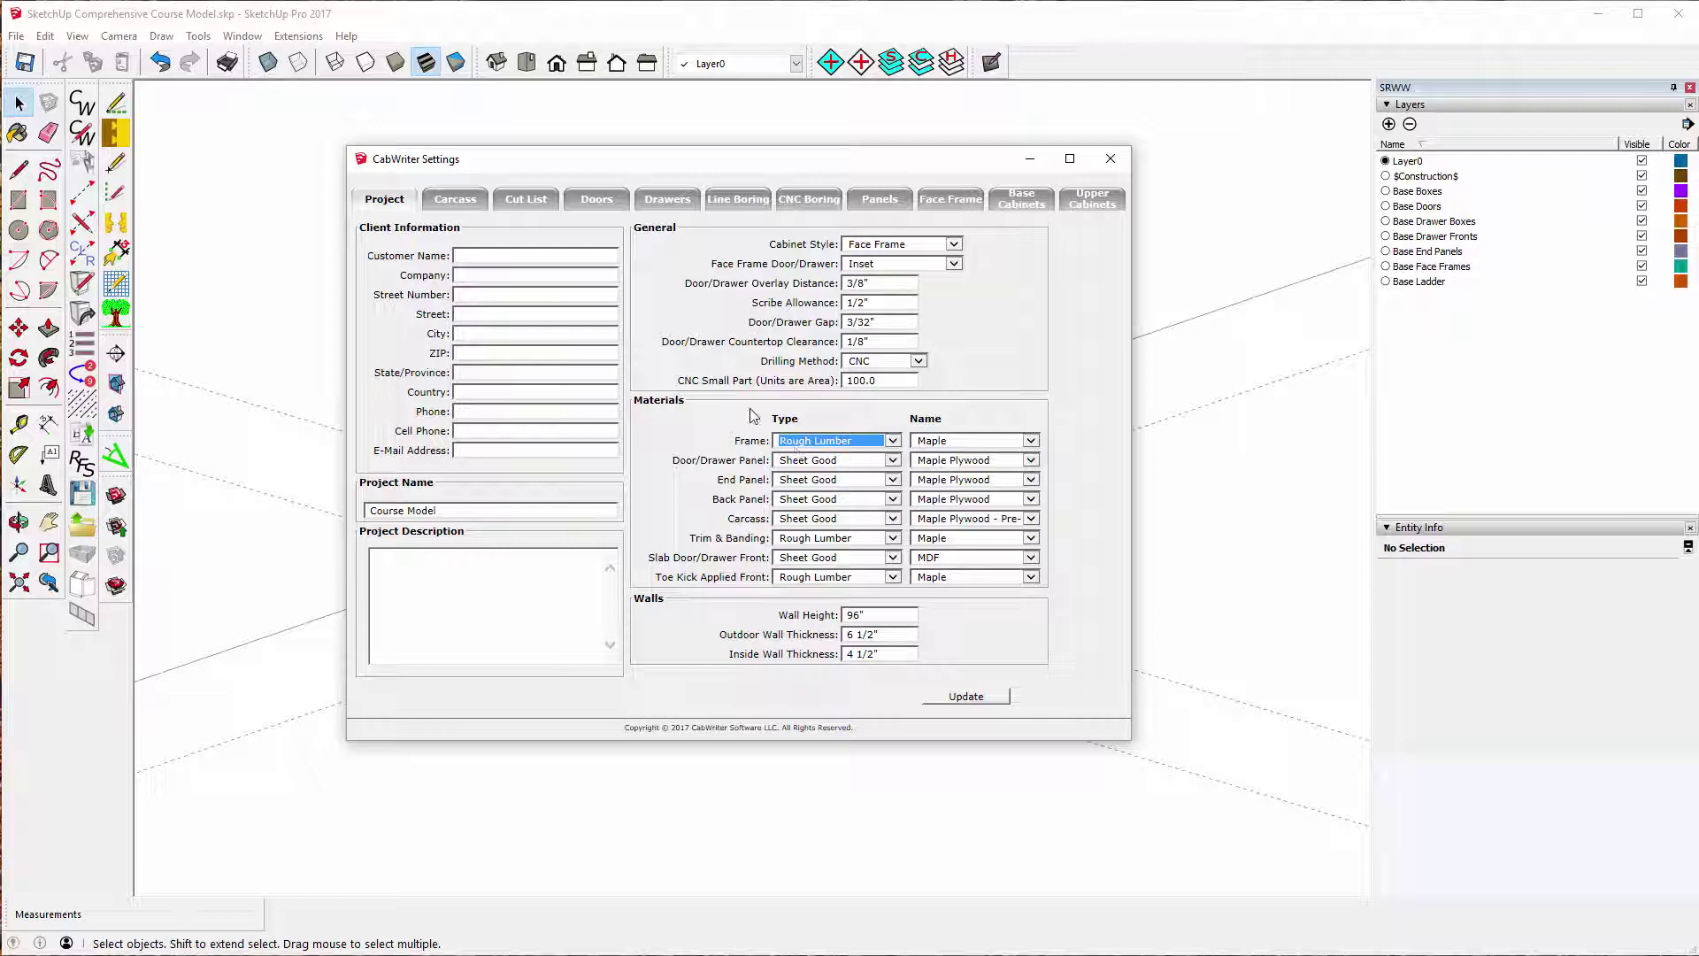
left_click(1031, 441)
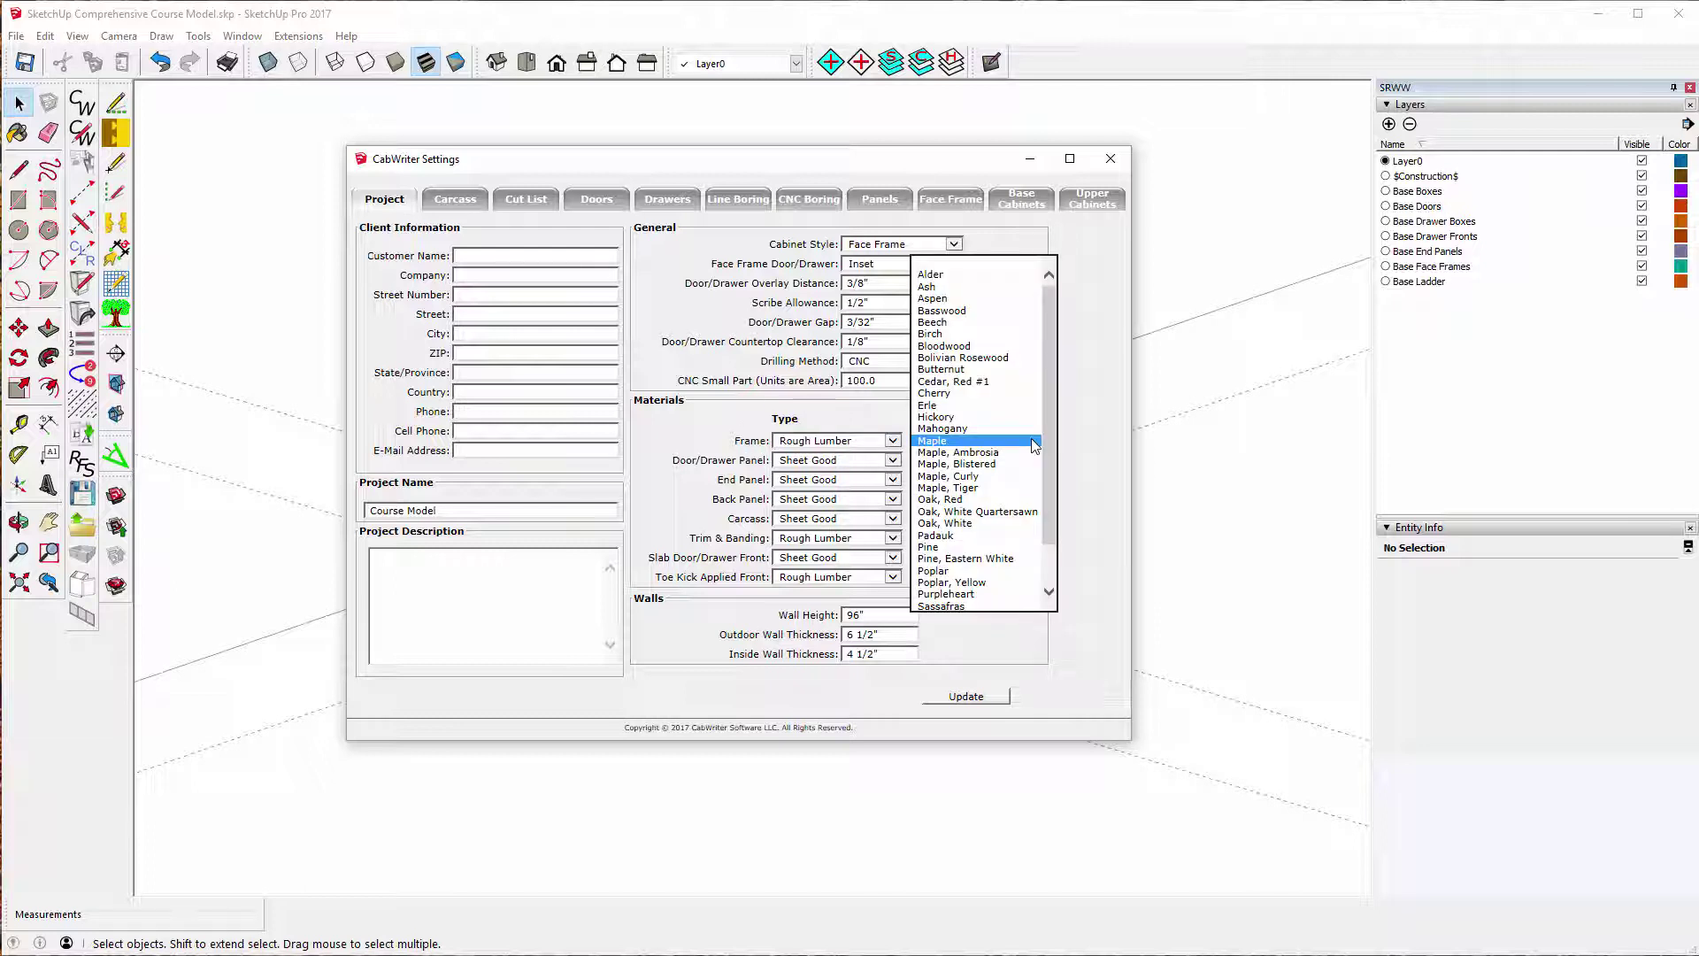
left_click(1033, 442)
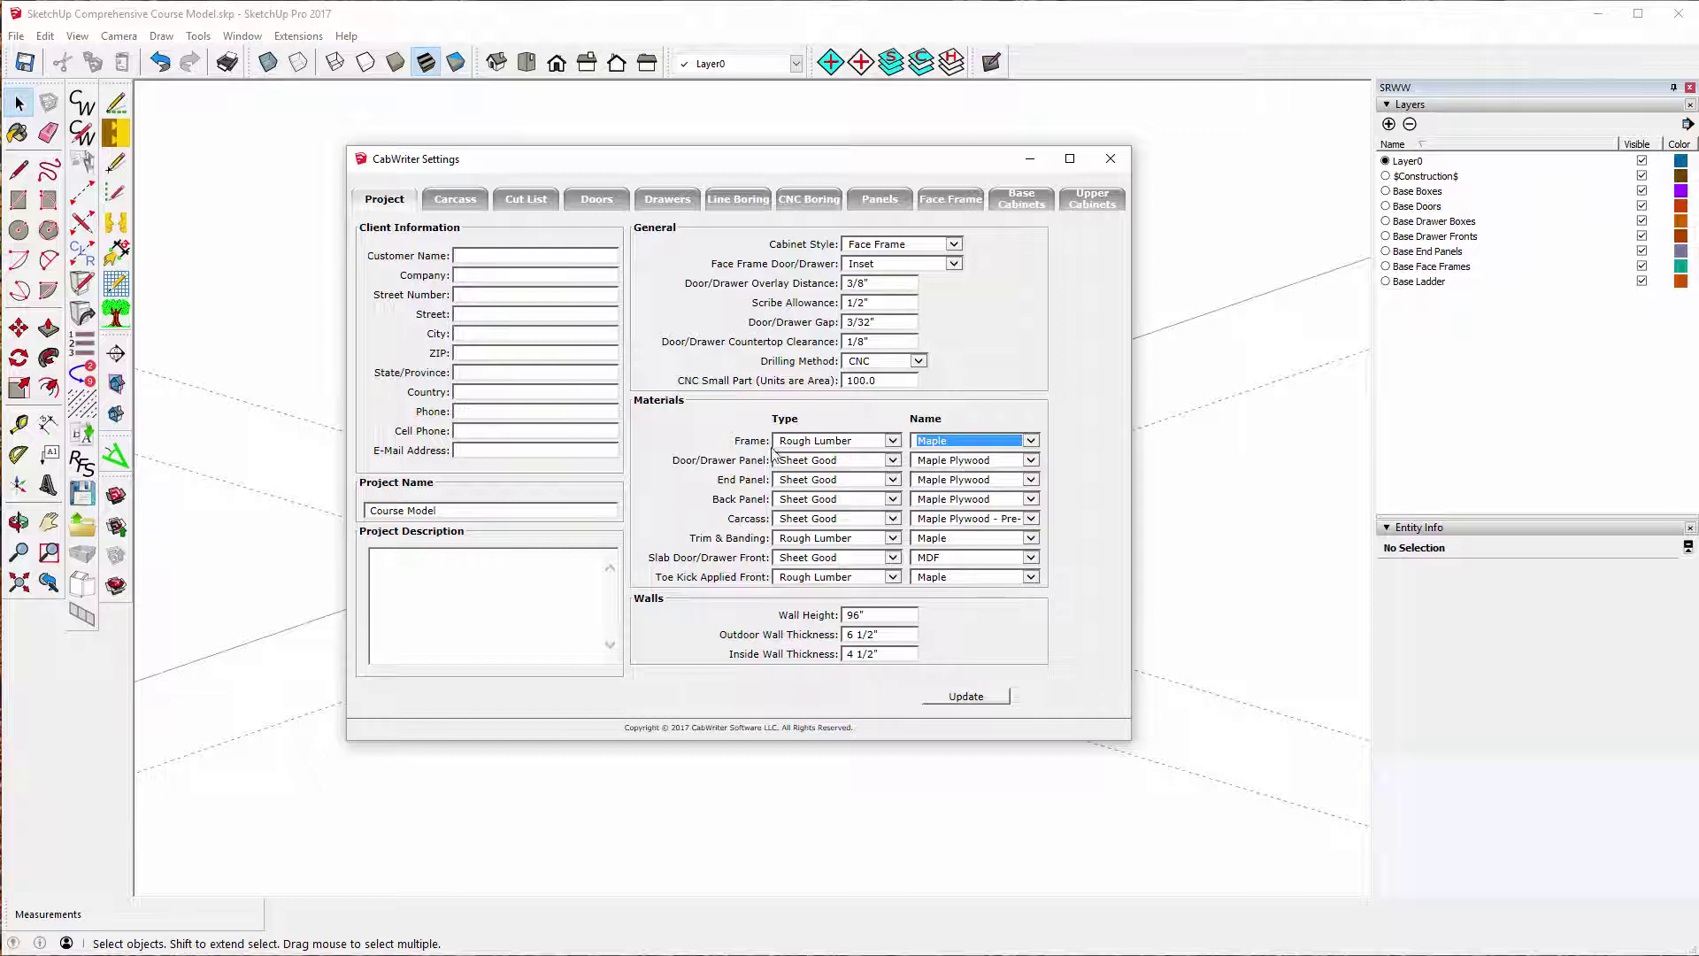
- Keep the Carcass toe kick style as Ladder Base, then view the Cut List oversizing settings
left_click(454, 198)
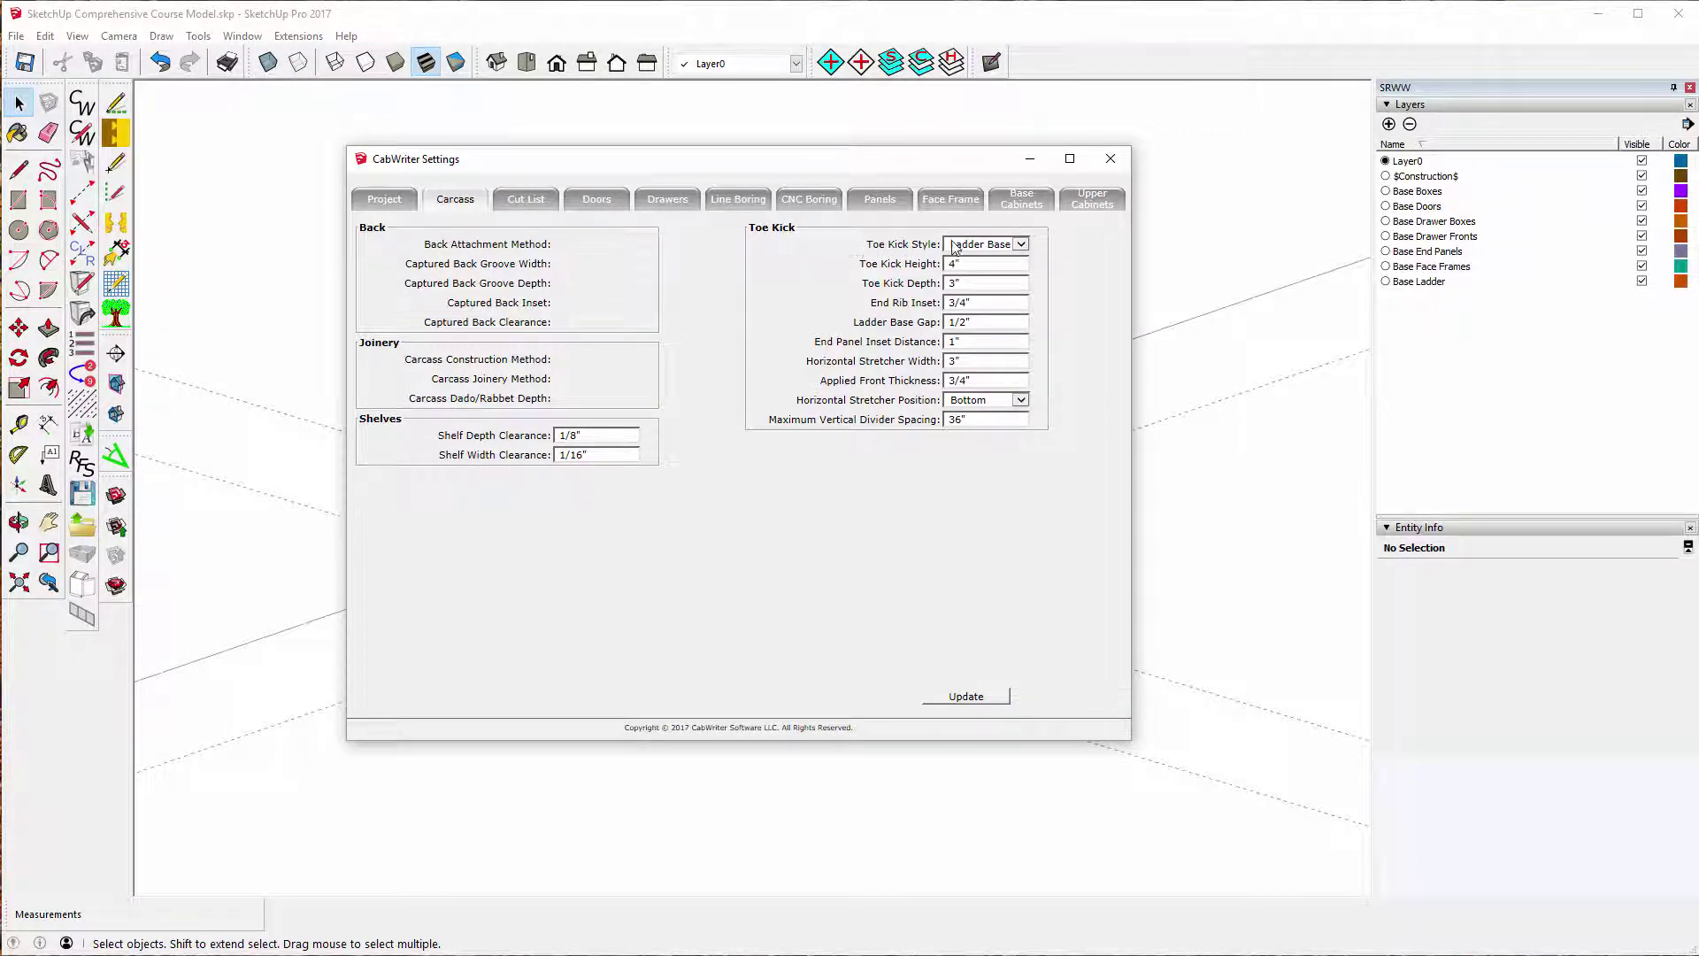
left_click(1022, 246)
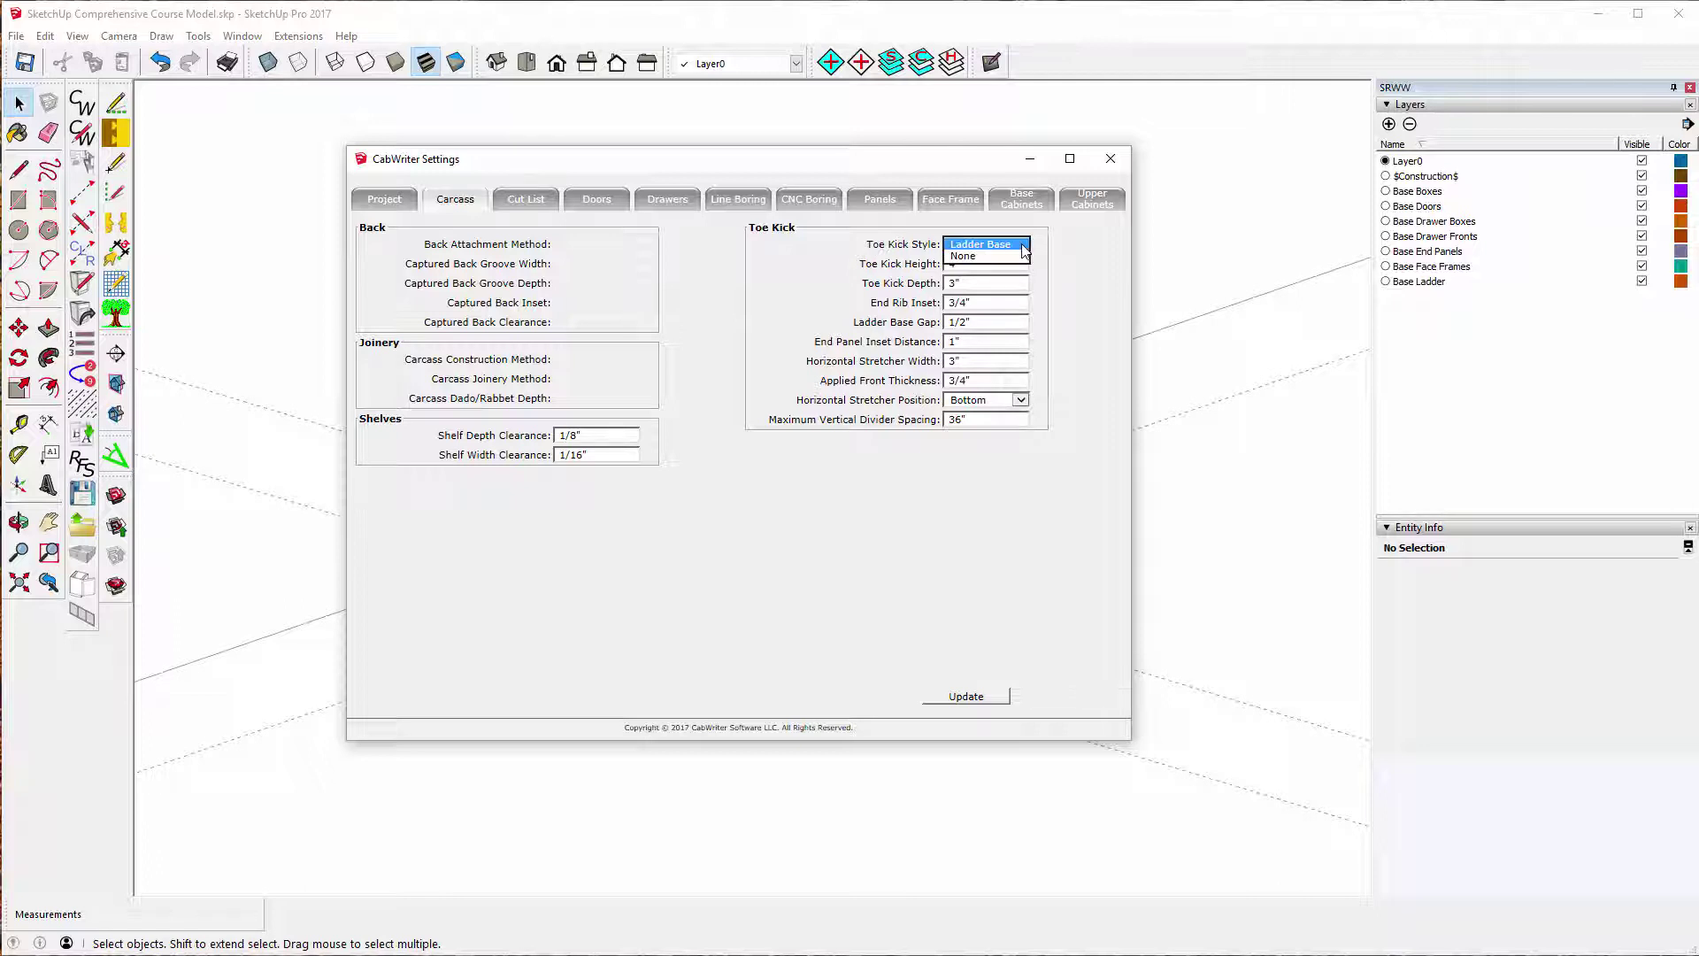
left_click(1023, 248)
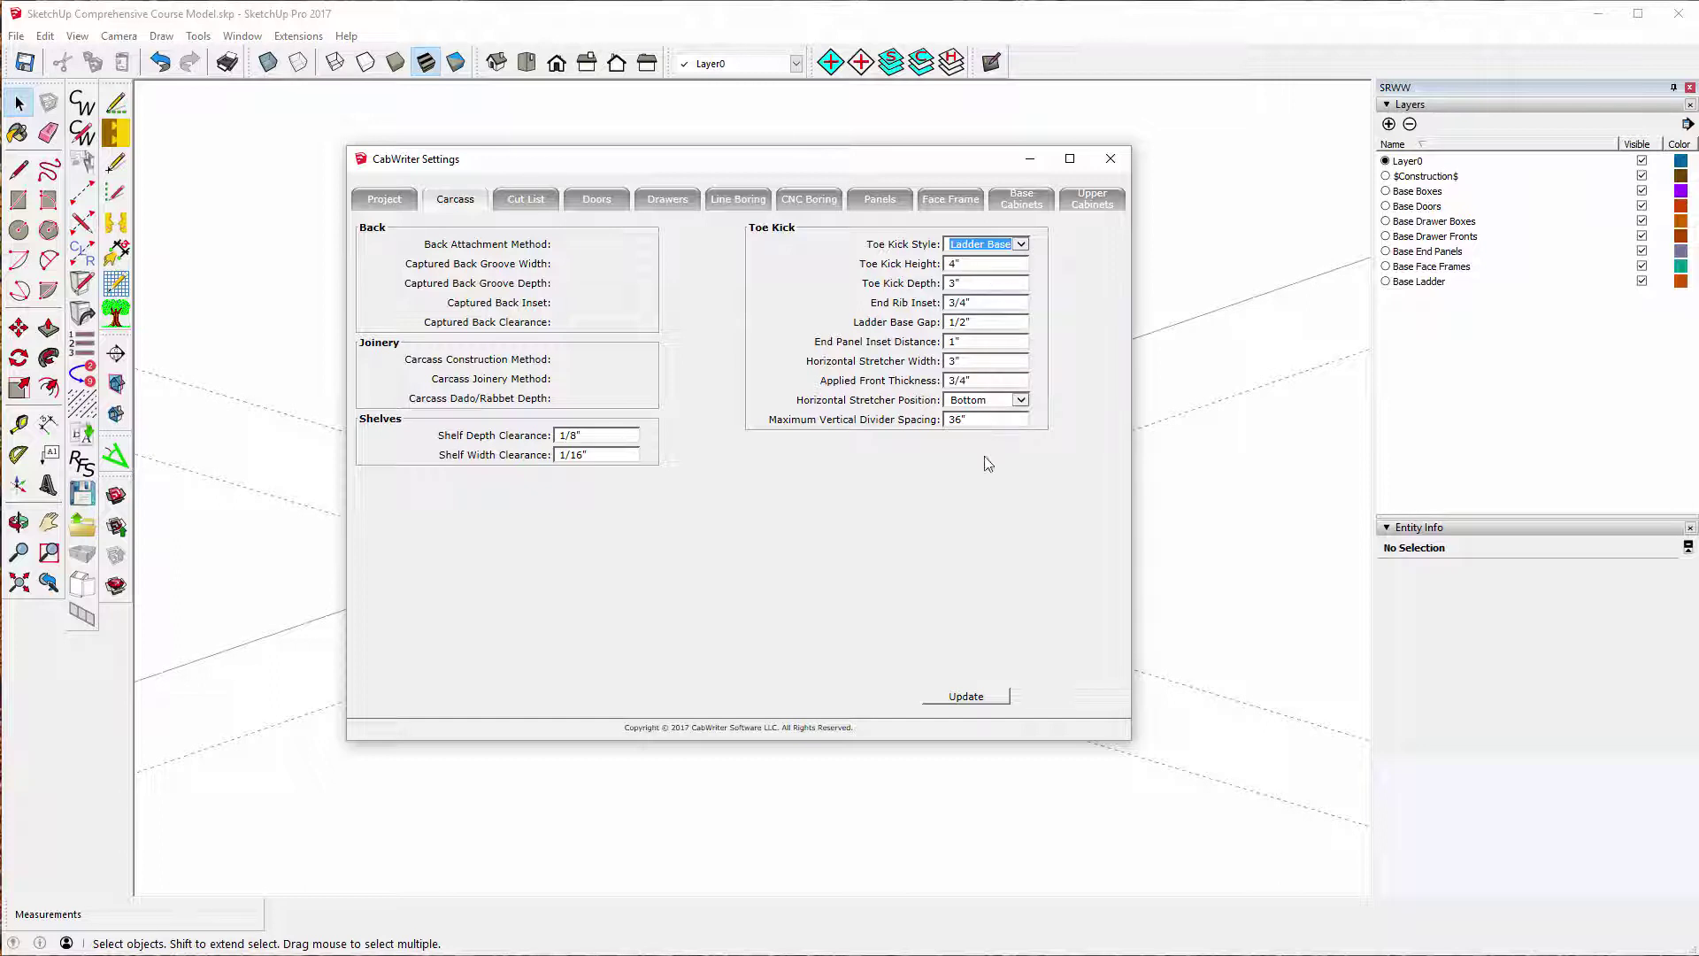
left_click(535, 205)
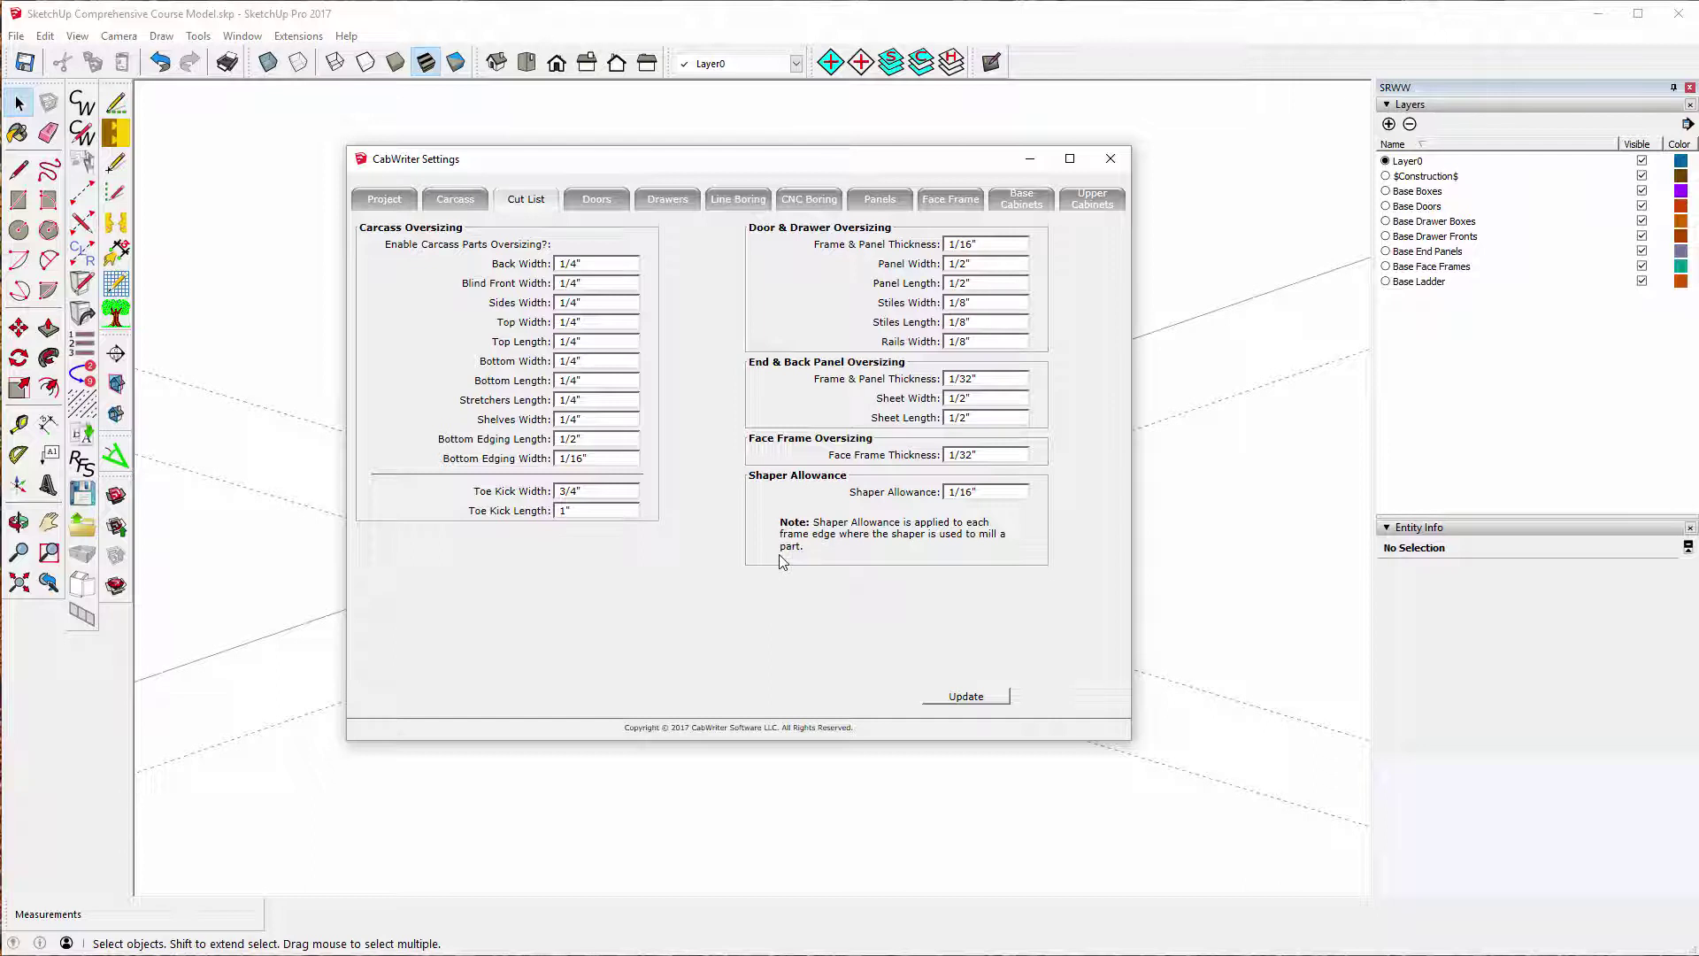
- Step through the Doors, Drawers, Line Boring, CNC Boring, Panels and Face Frame settings tabs
left_click(596, 198)
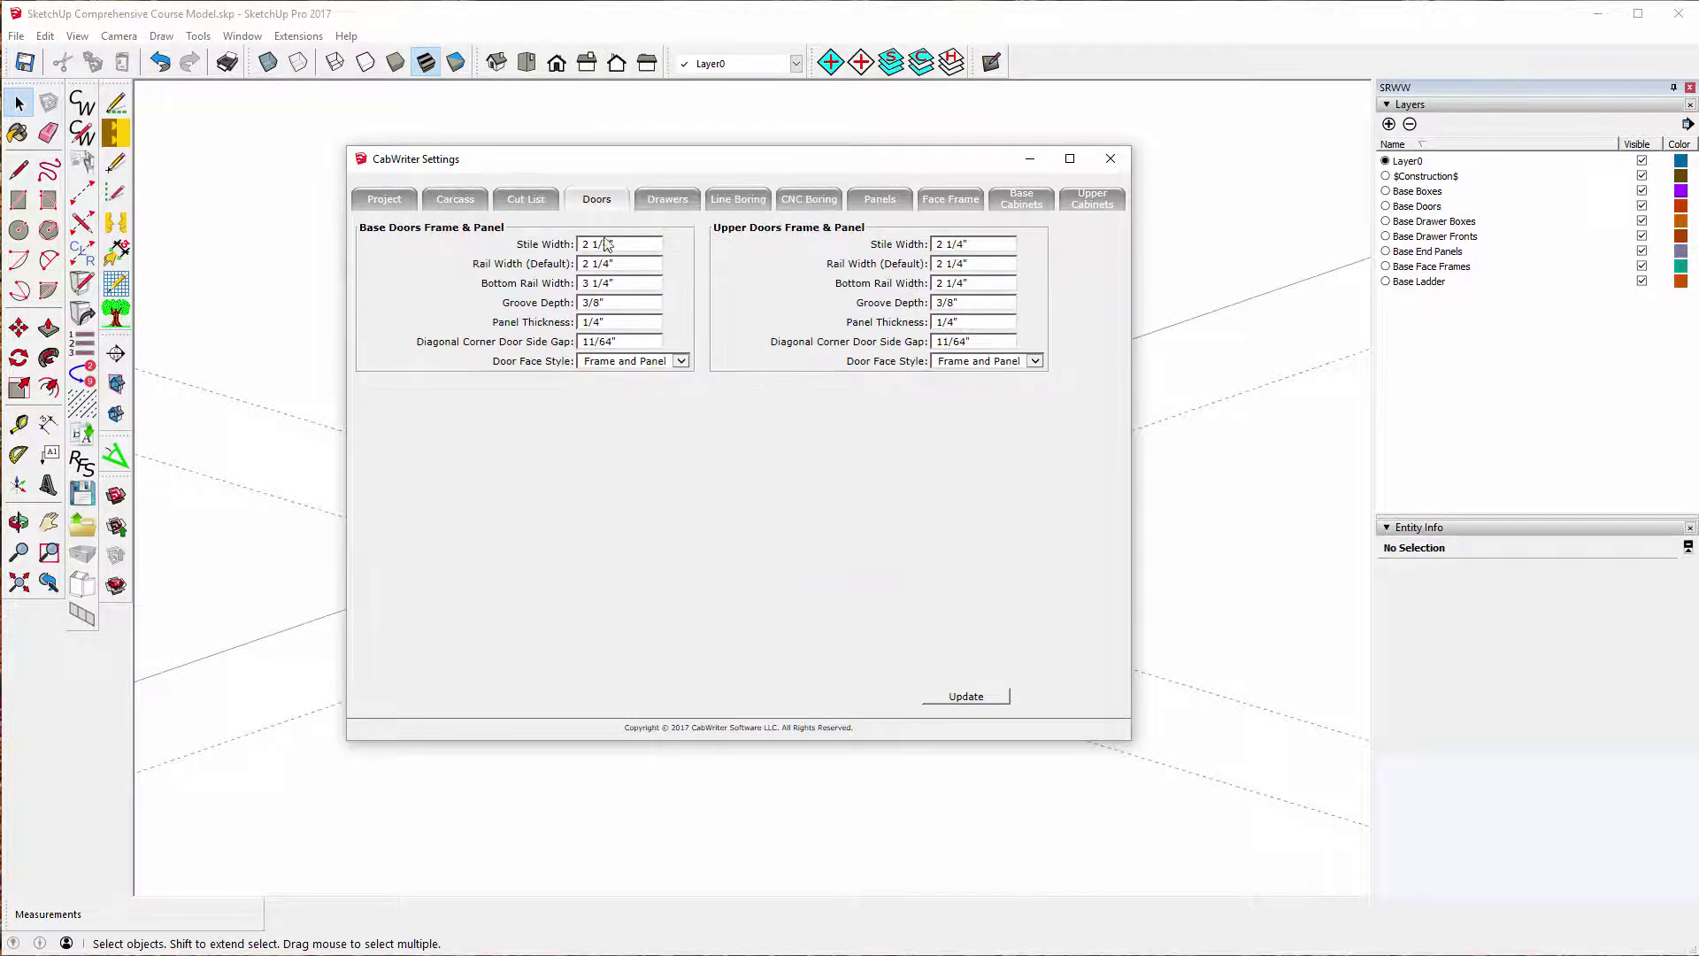
left_click(667, 199)
left_click(727, 200)
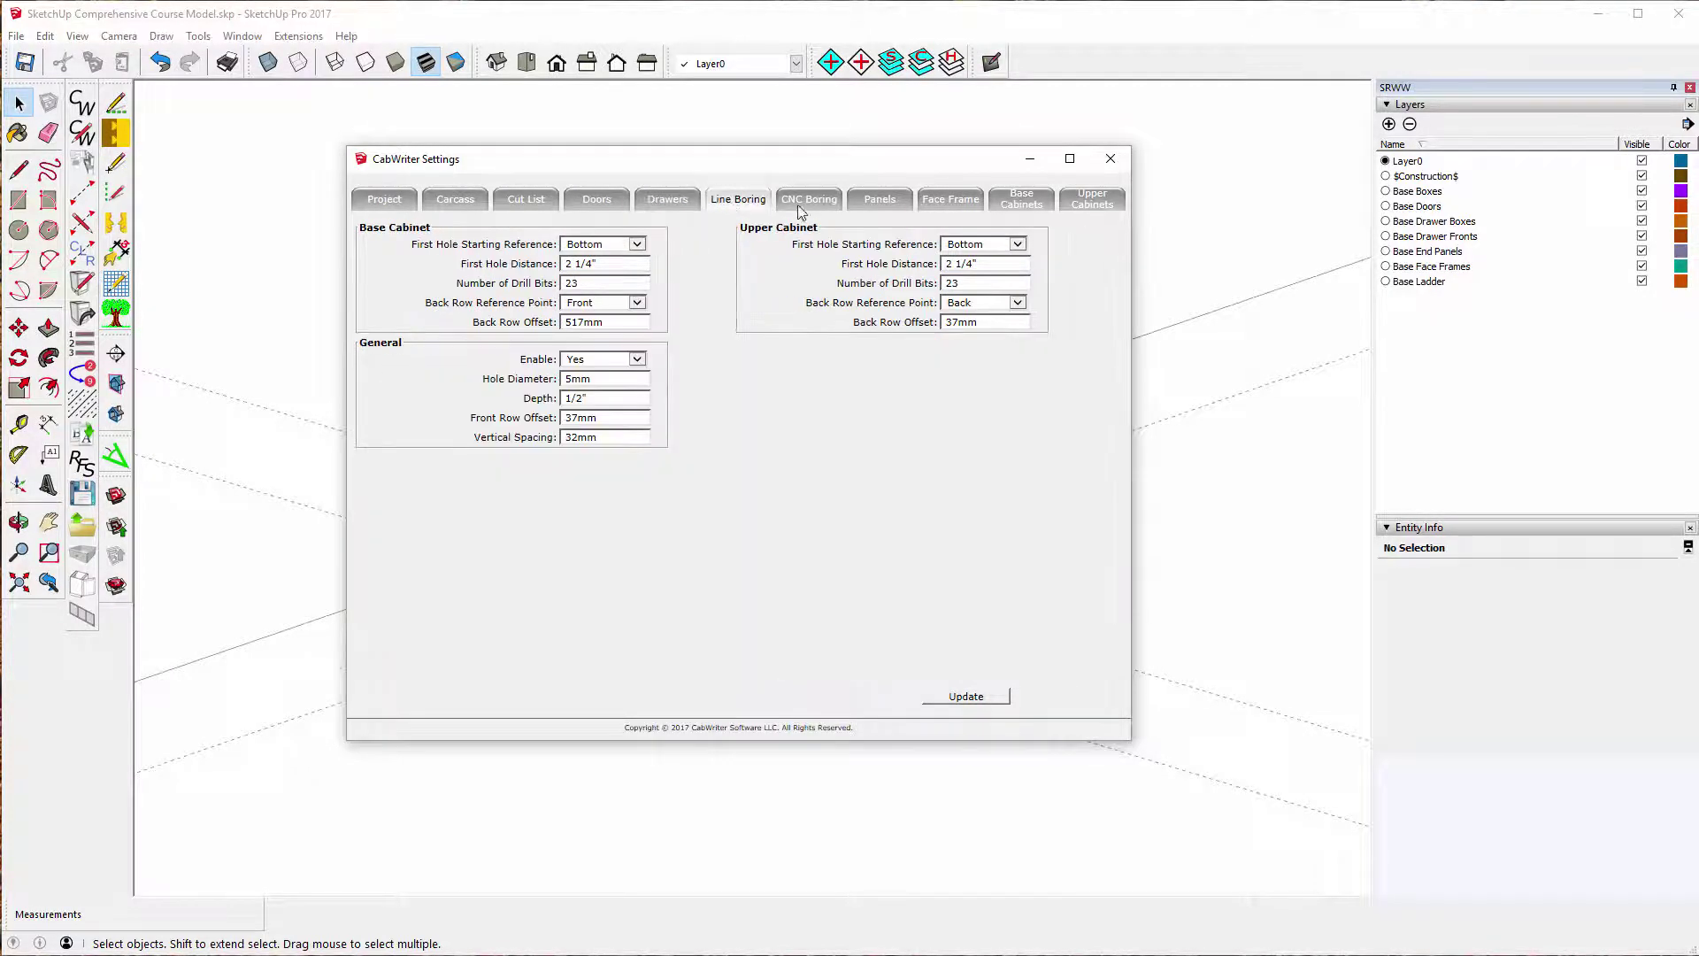
left_click(799, 200)
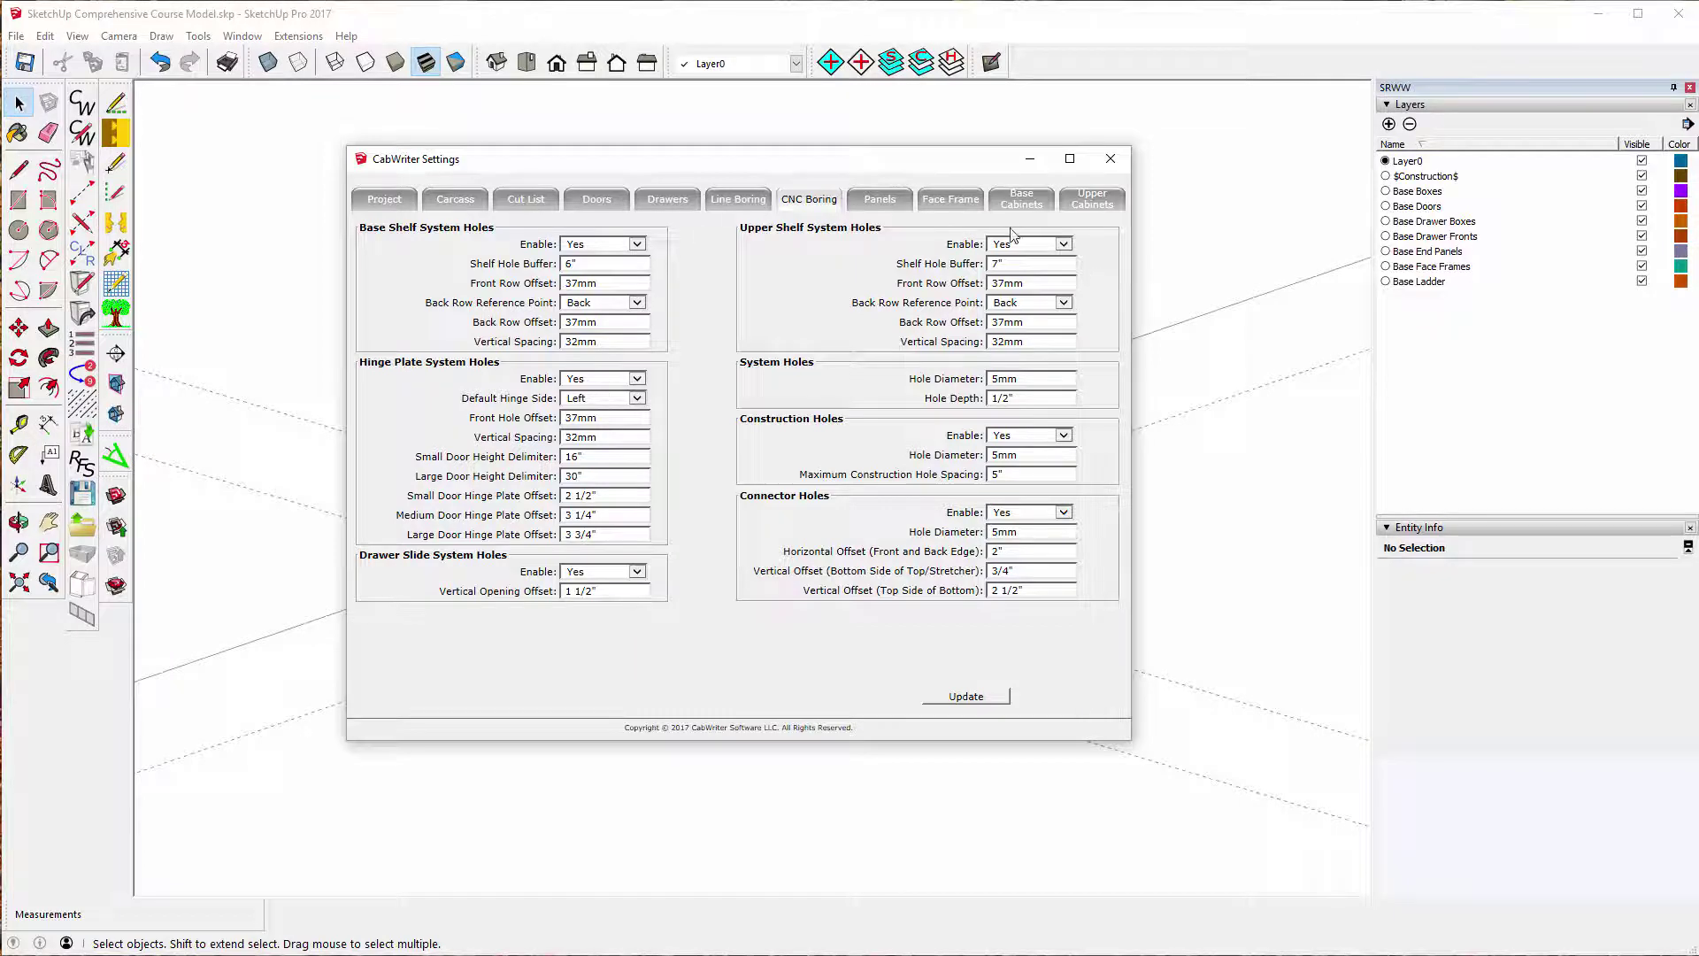
left_click(888, 205)
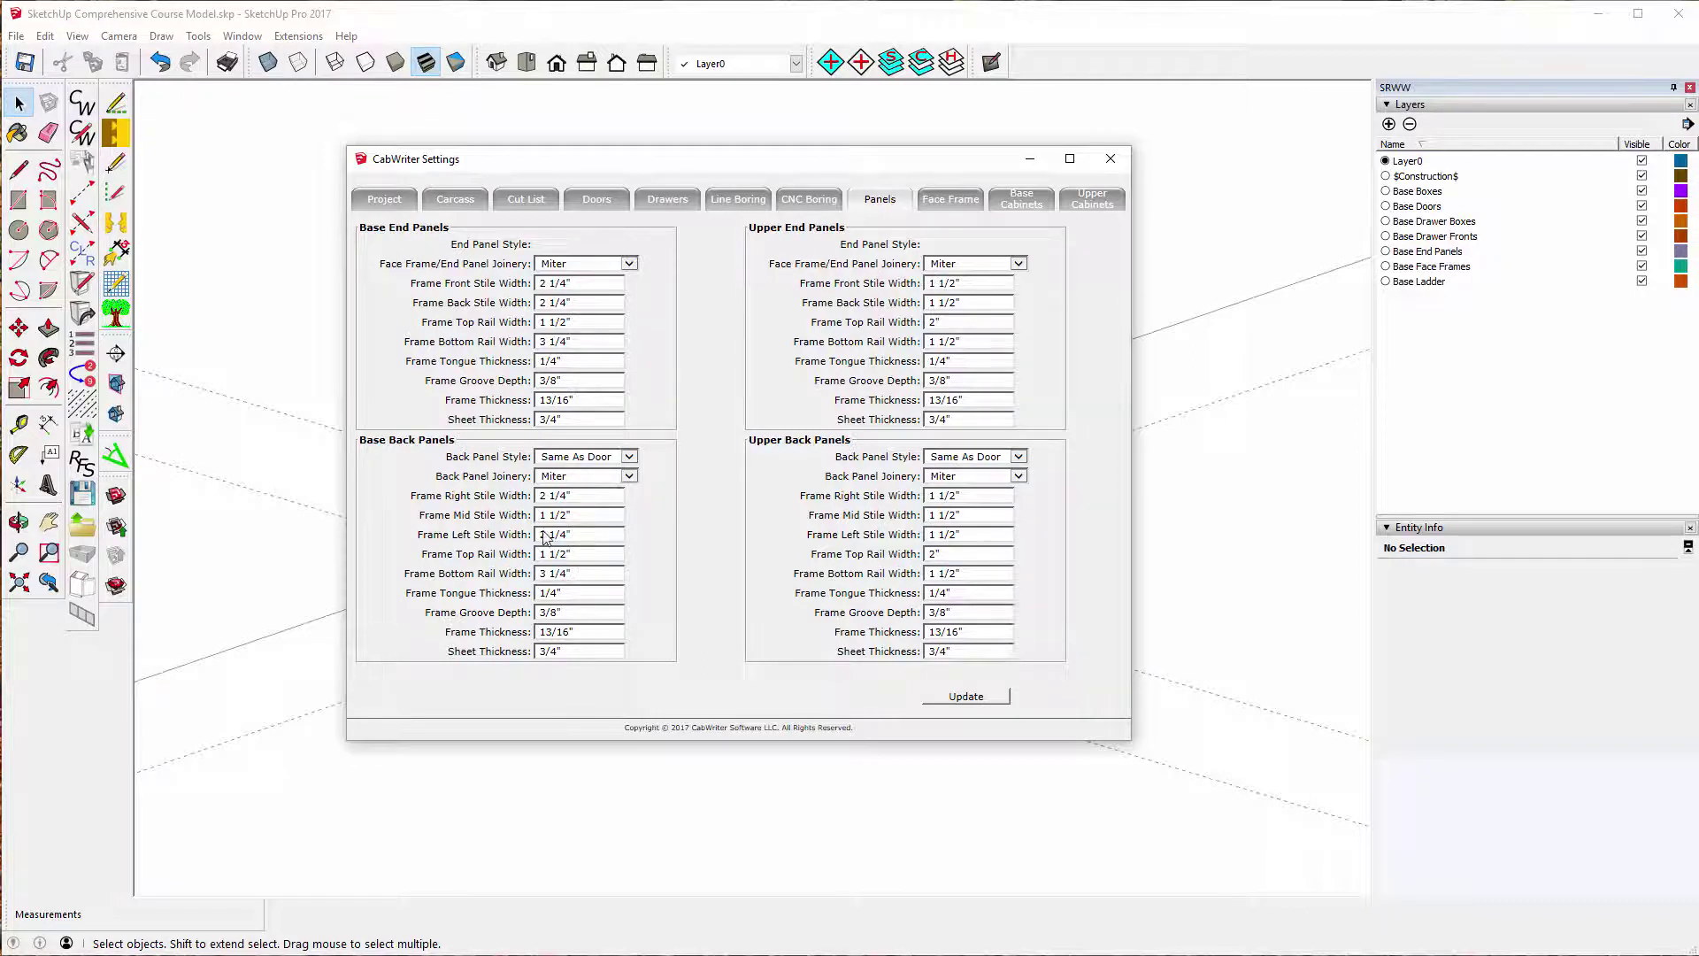
left_click(952, 199)
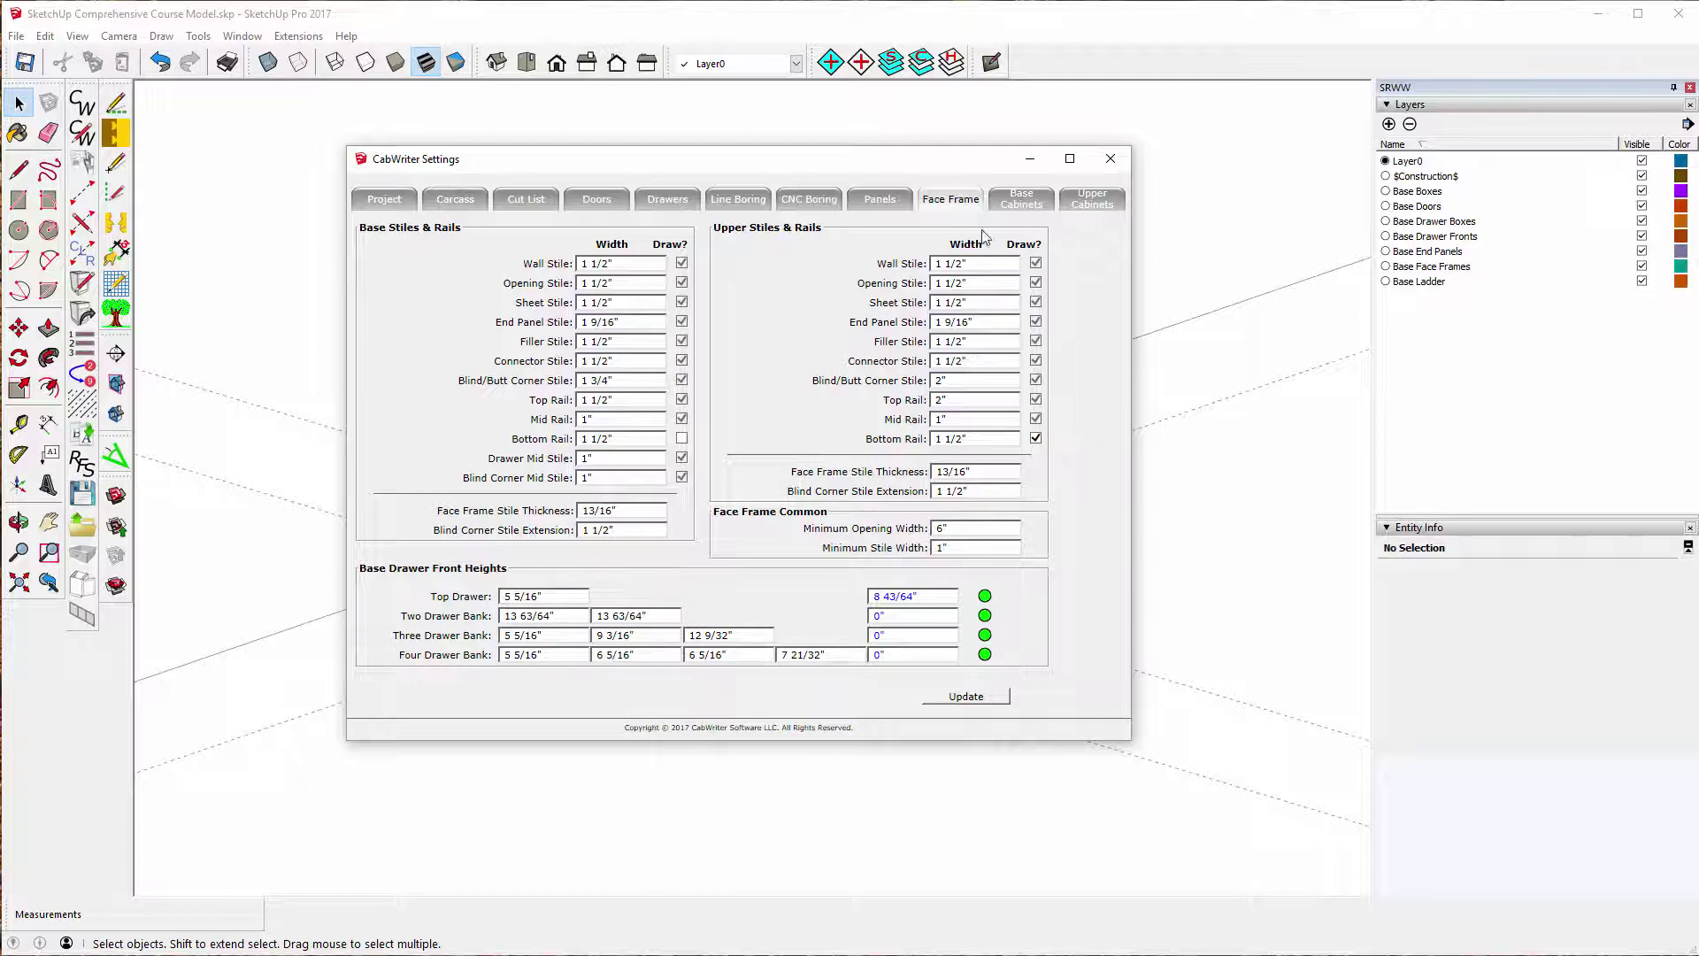
- Show the Base Cabinets page of CabWriter Settings, with defaults like 36" counter top height
left_click(1022, 200)
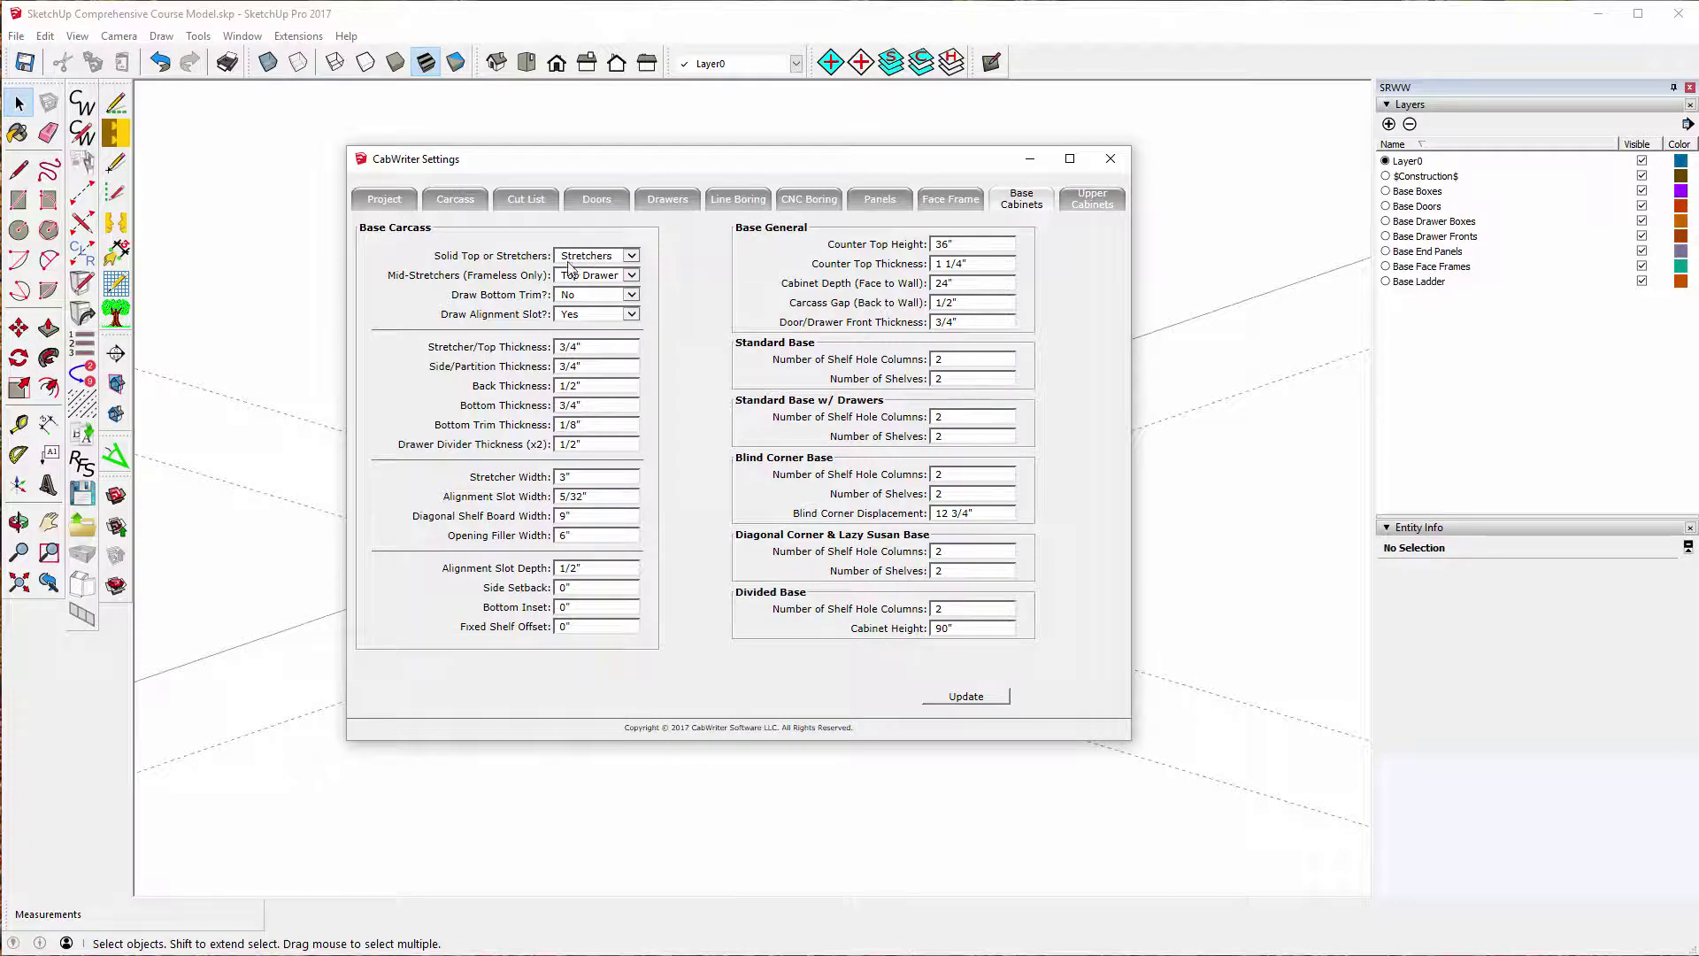
left_click(632, 255)
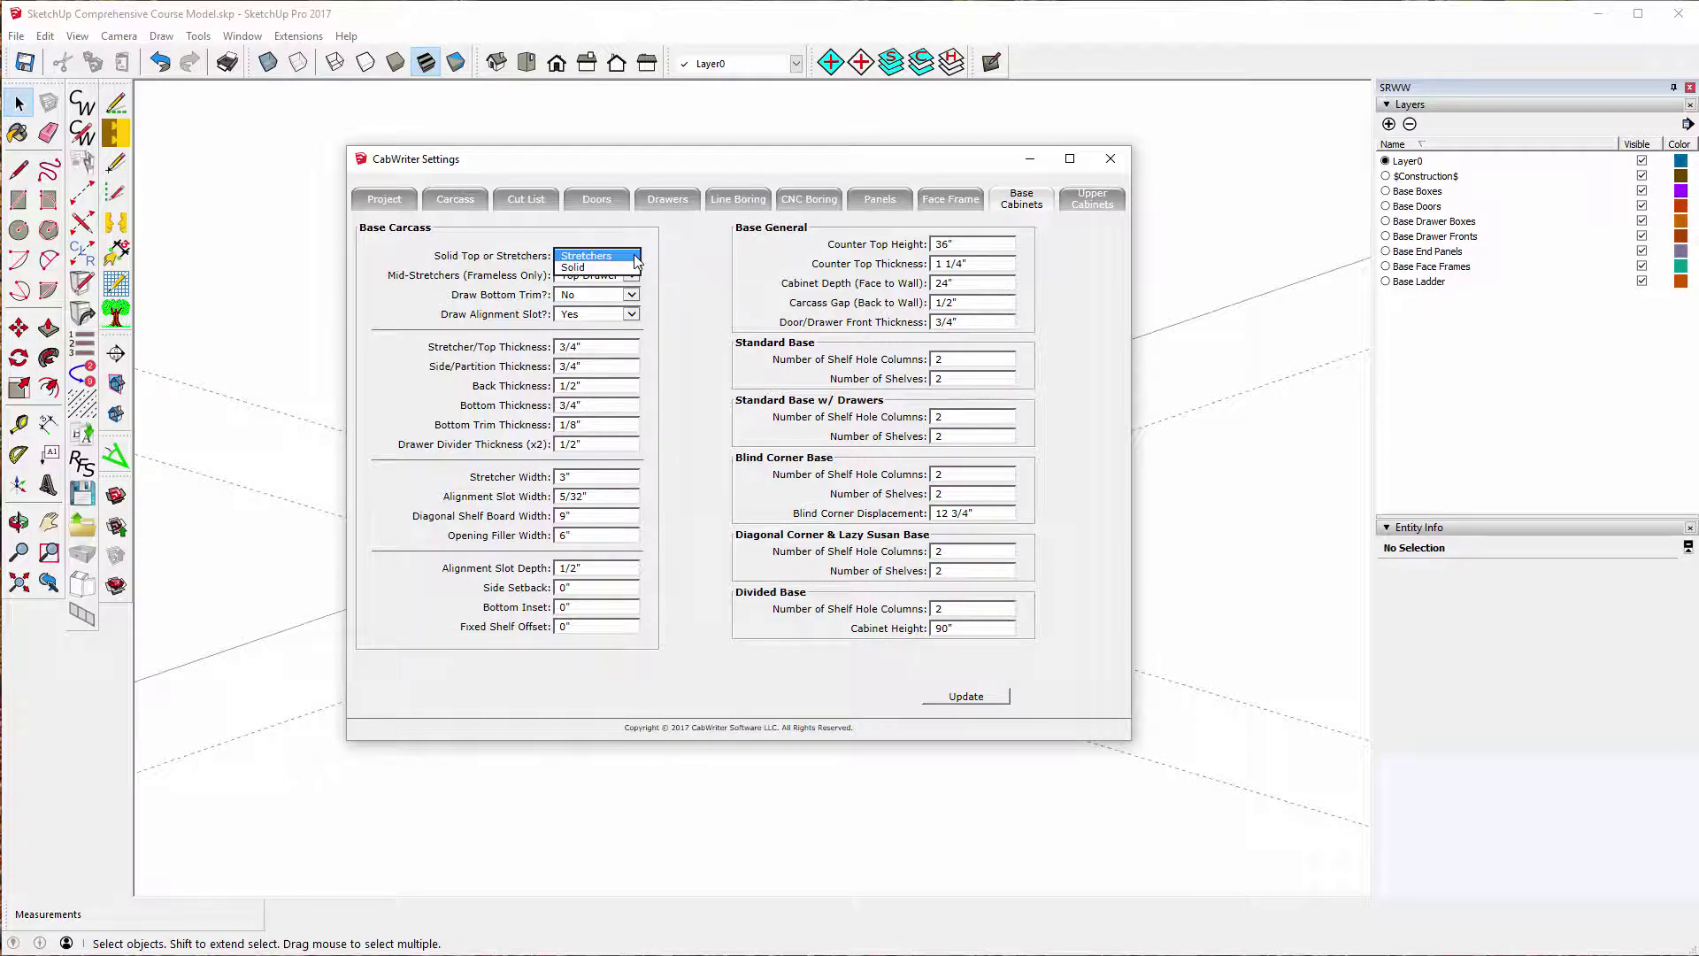
left_click(633, 257)
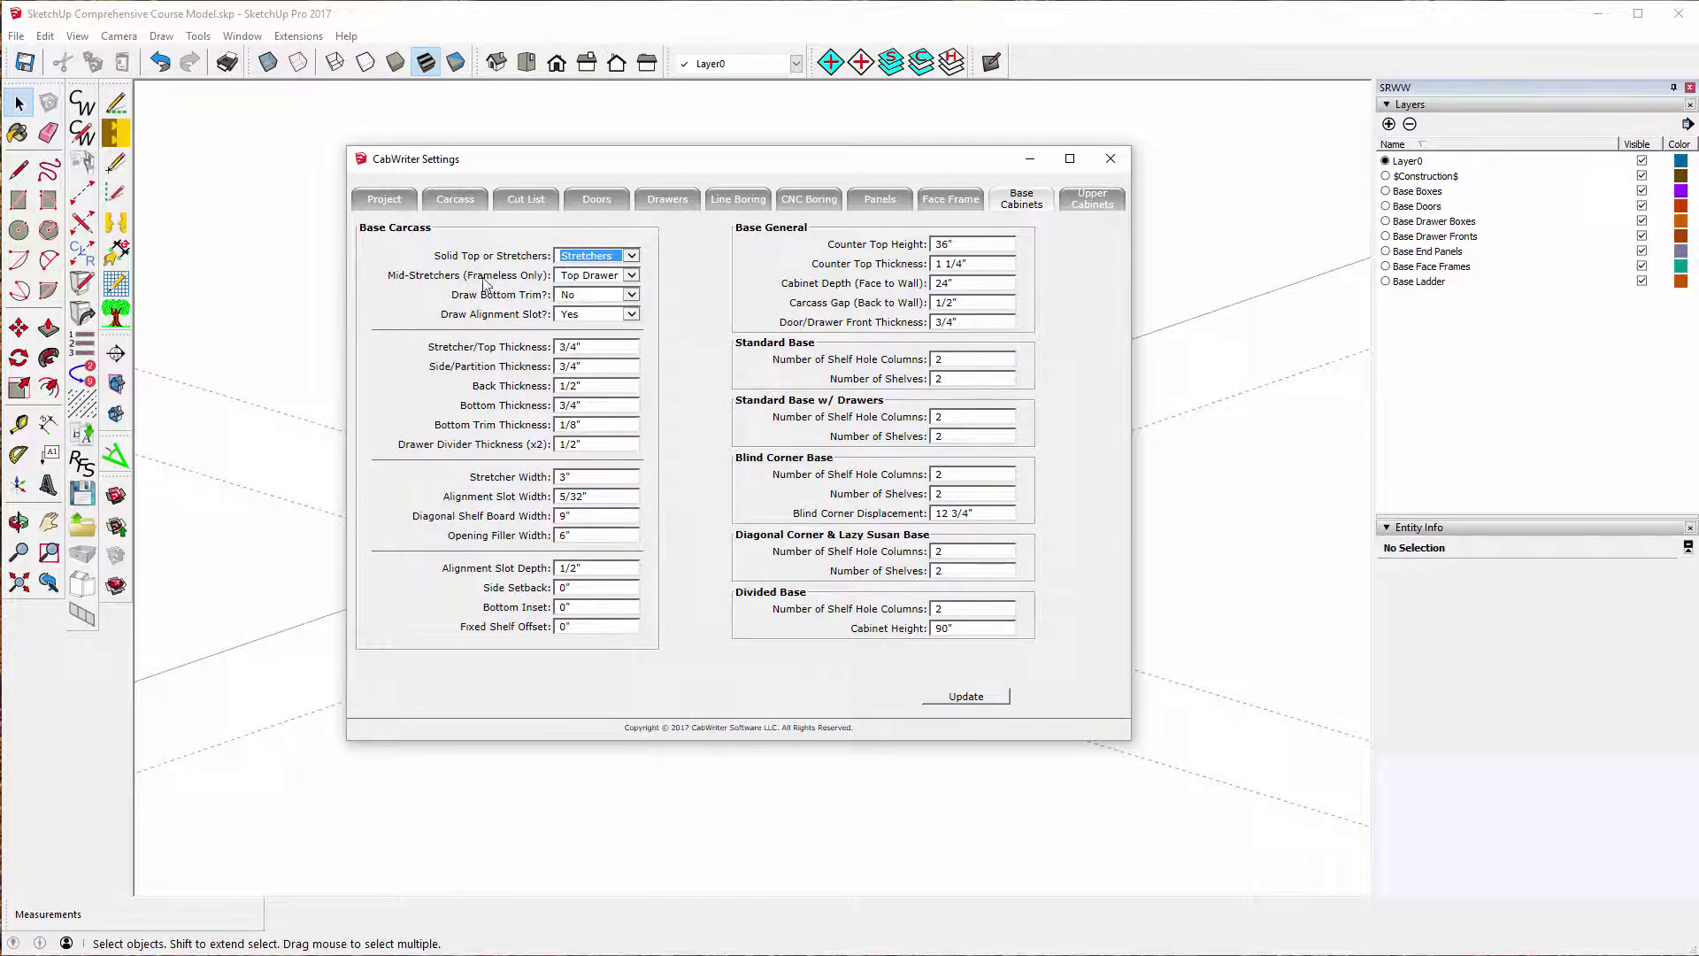
left_click(630, 278)
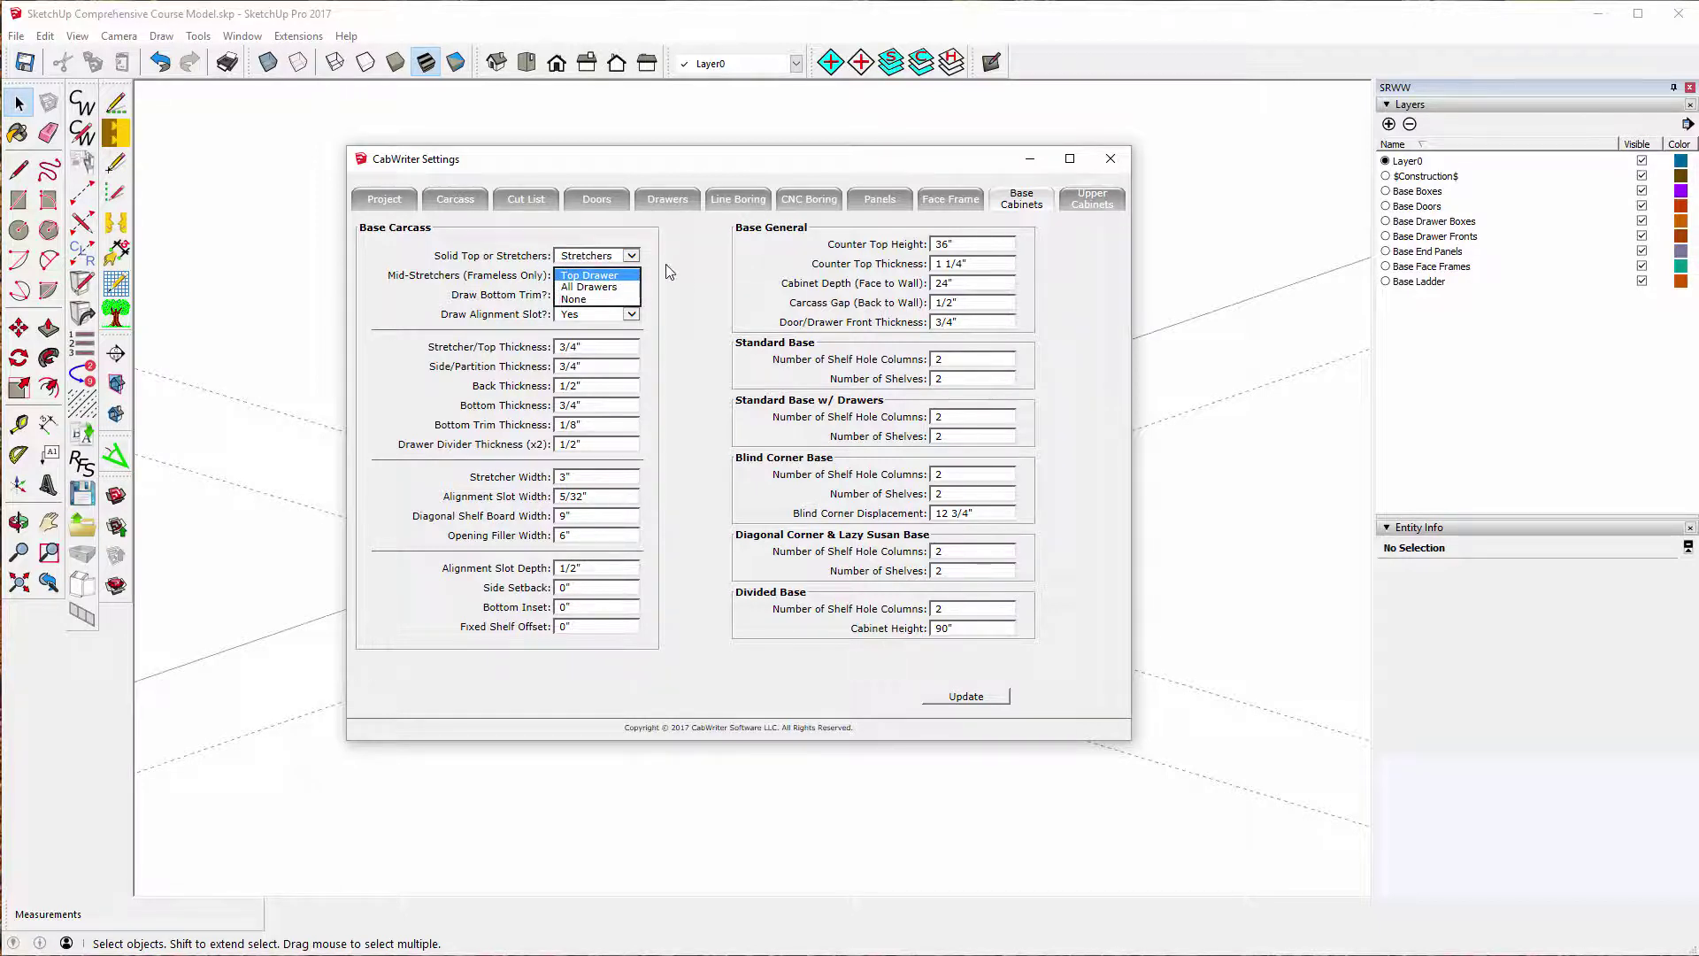
left_click(595, 277)
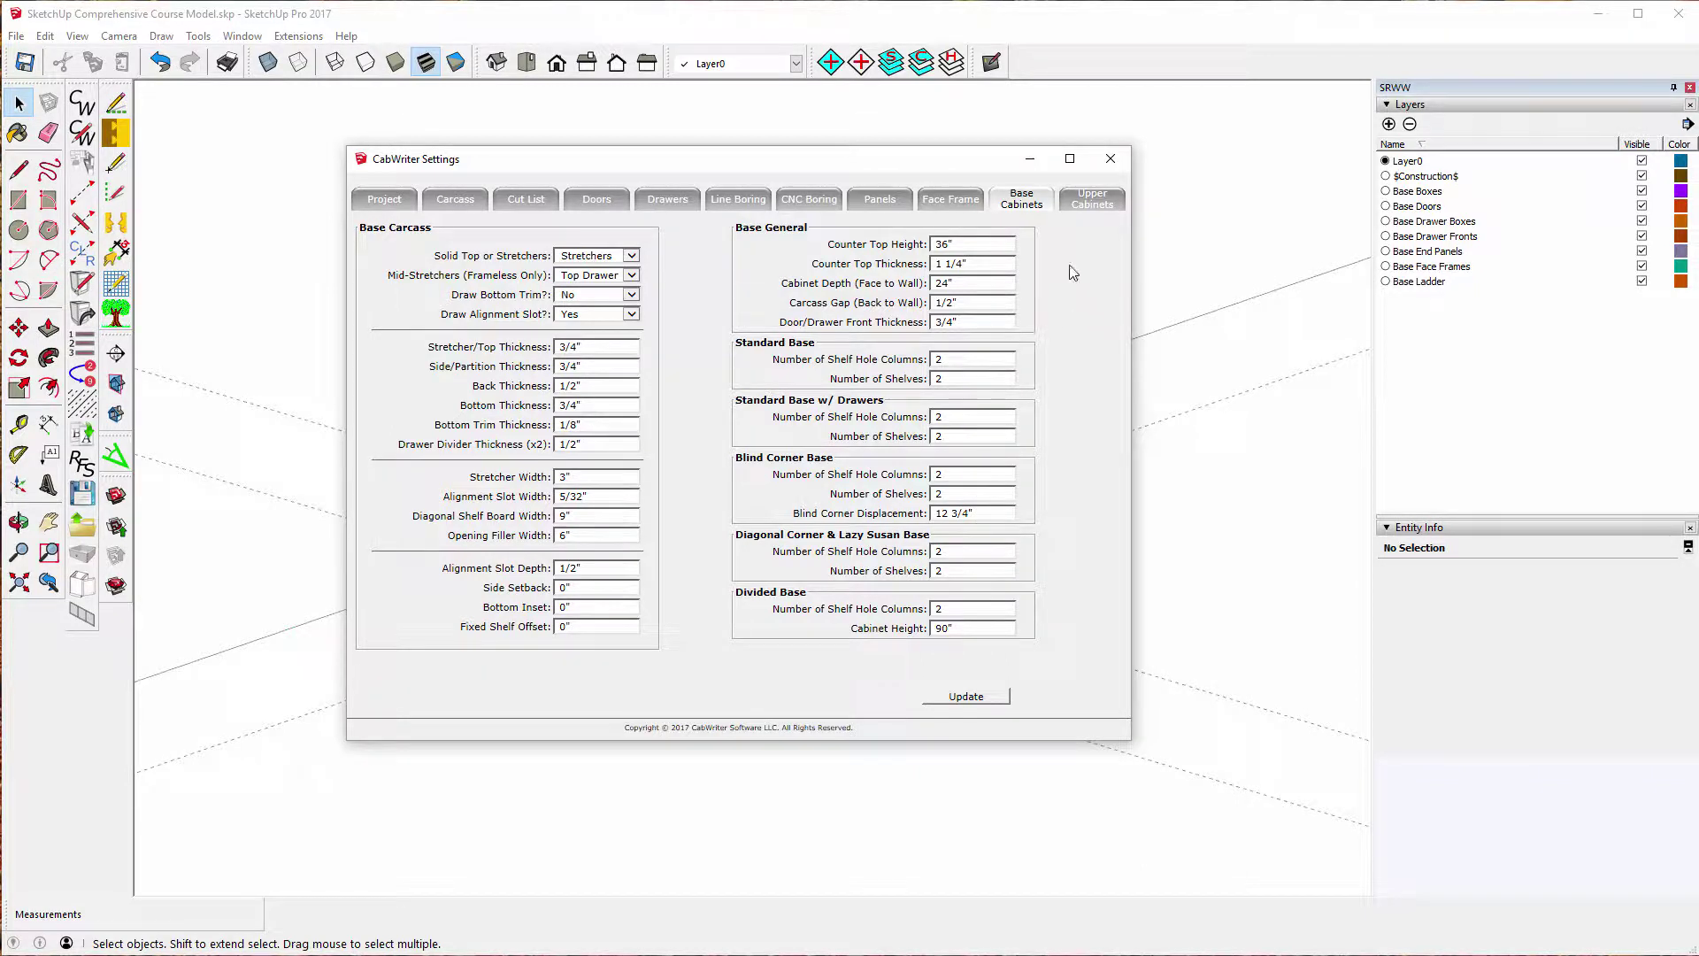
left_click(1083, 203)
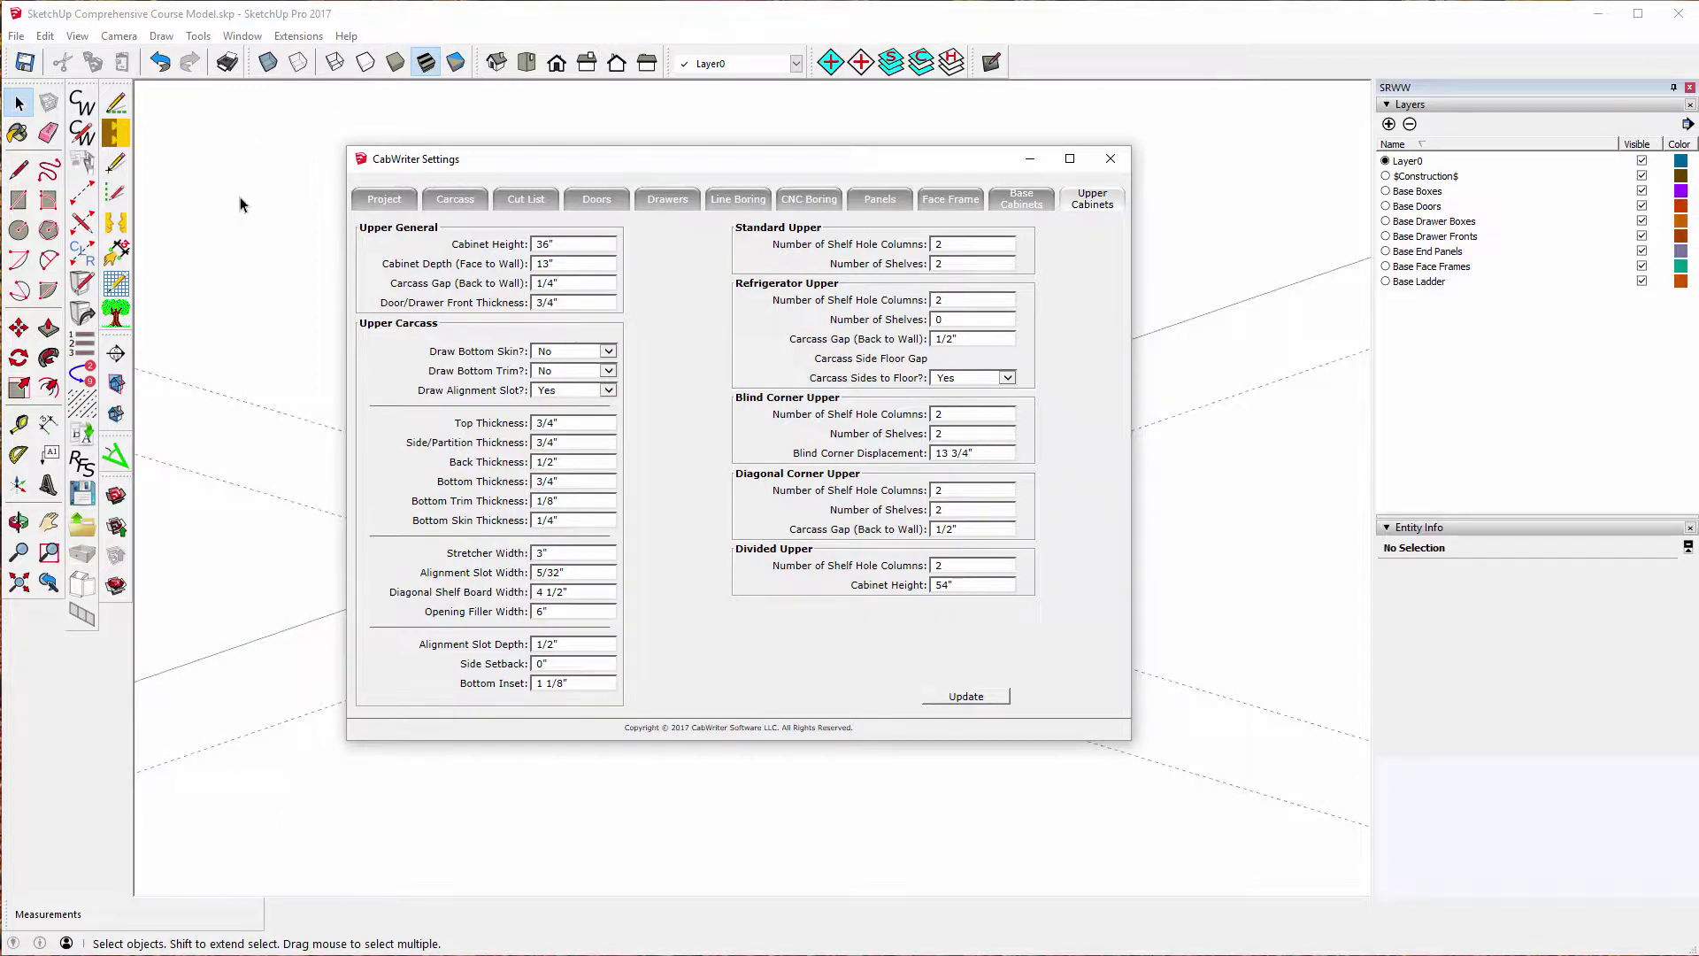
- Close CabWriter Settings to reveal the corner and drawer base cabinet model
left_click(1111, 158)
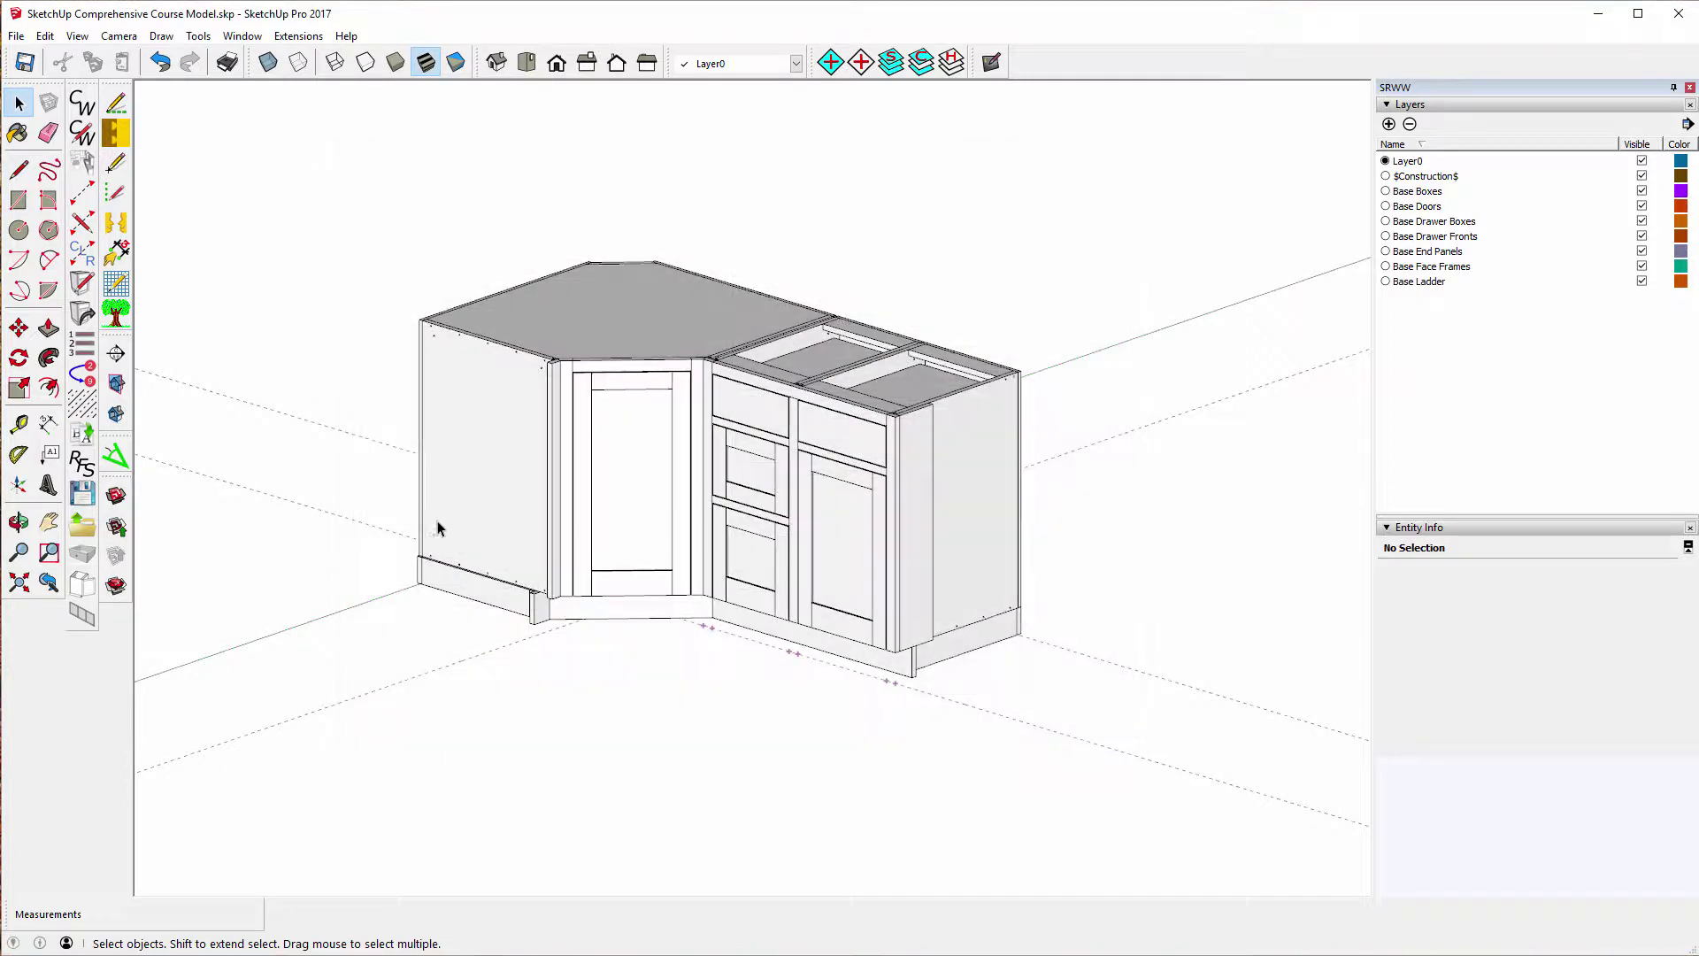